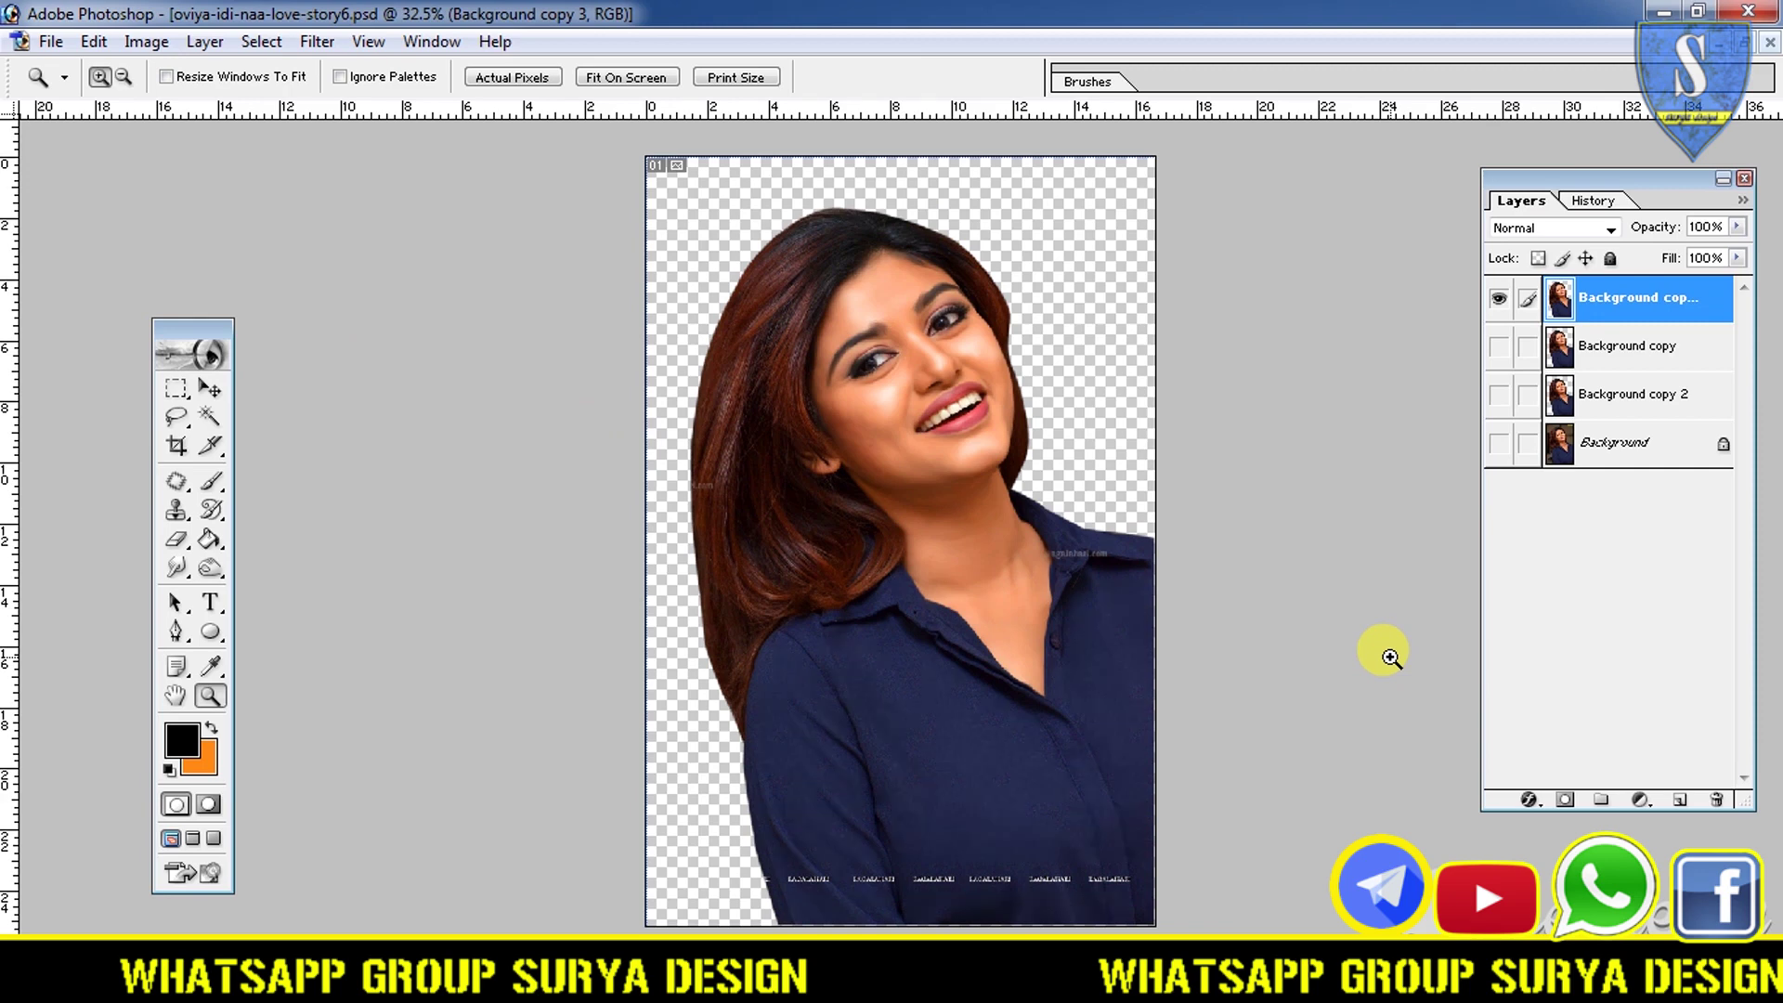
- Compare the layer copies by toggling visibility, then zoom to 200% on the crown hair
{"action": "left_click", "coordinate": [1499, 395]}
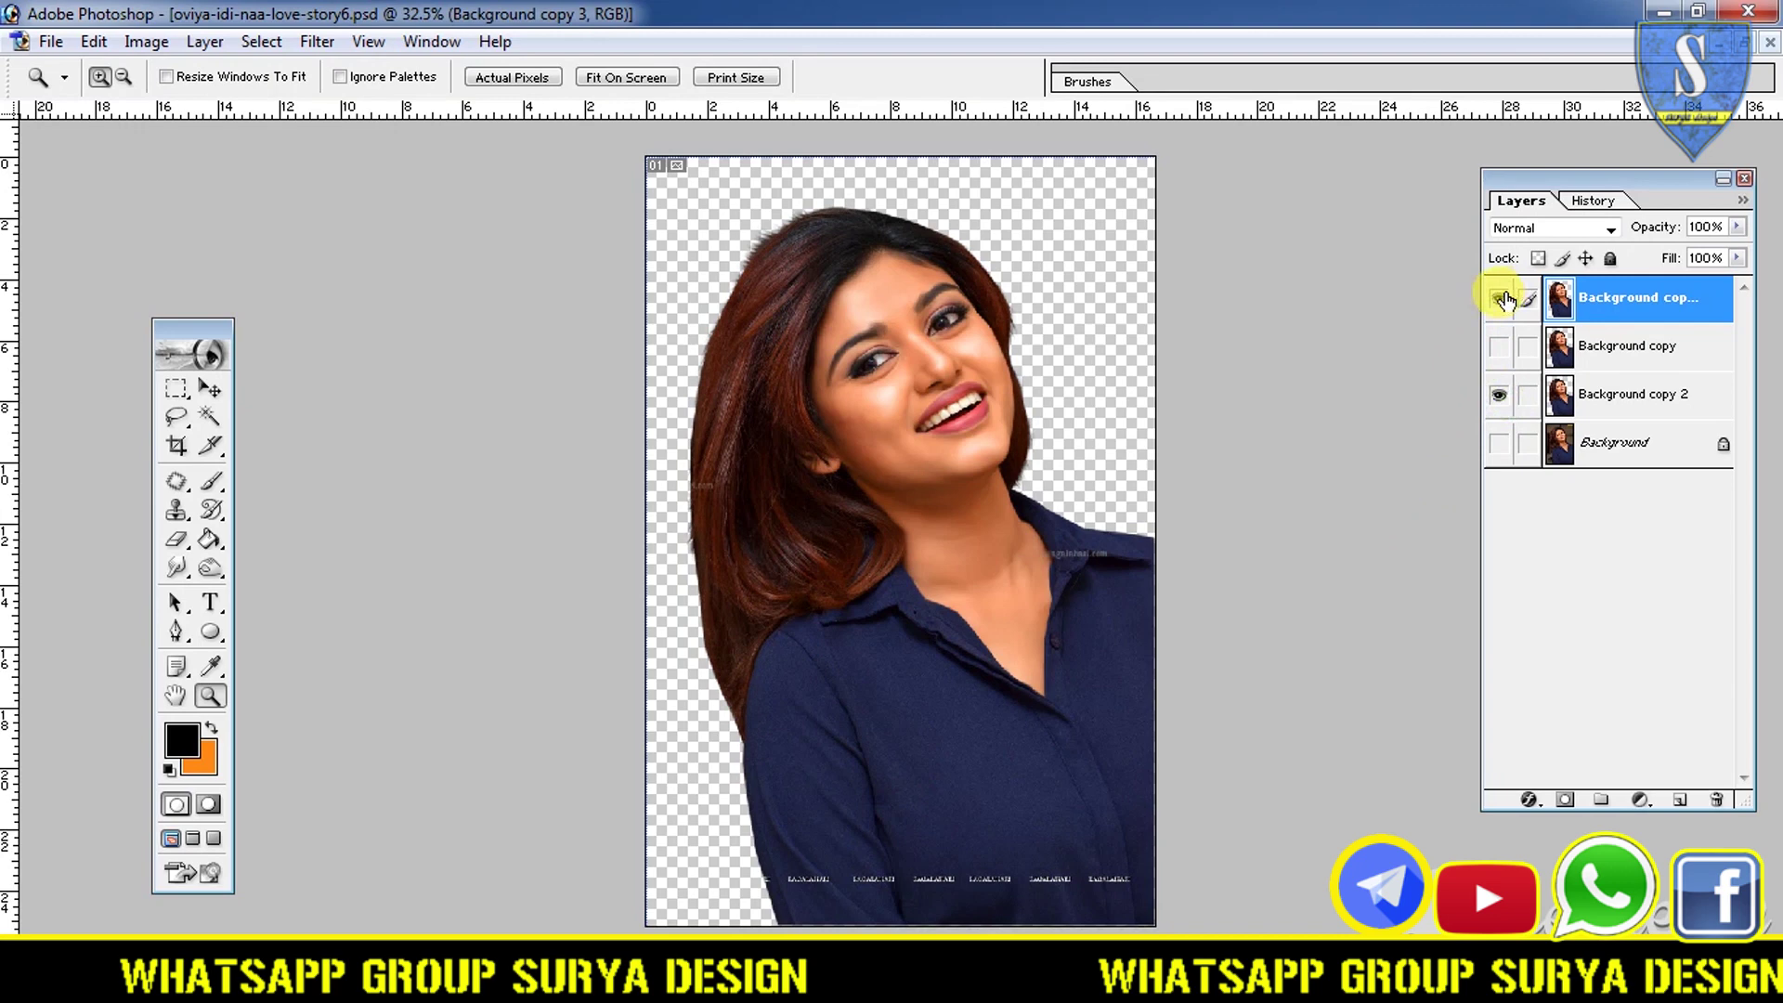
{"action": "left_click", "coordinate": [1501, 298]}
{"action": "left_click", "coordinate": [1501, 298]}
{"action": "left_click", "coordinate": [846, 230]}
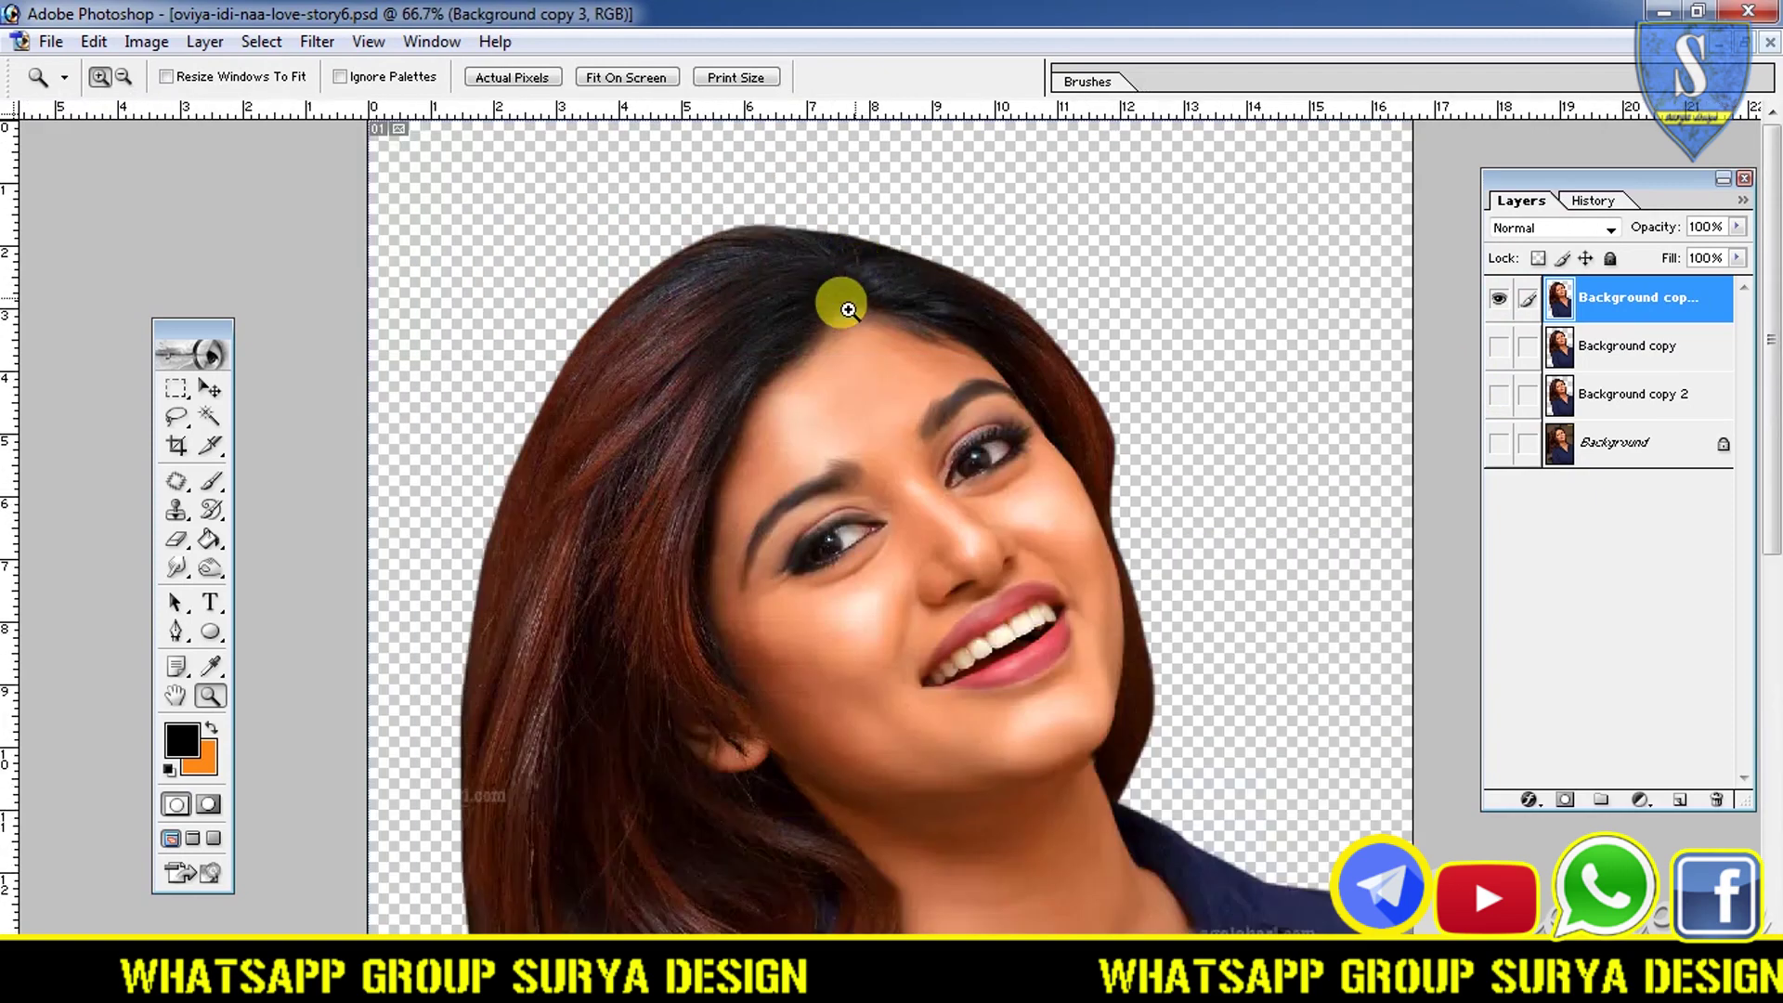
{"action": "left_click", "coordinate": [826, 343]}
{"action": "left_click", "coordinate": [722, 360]}
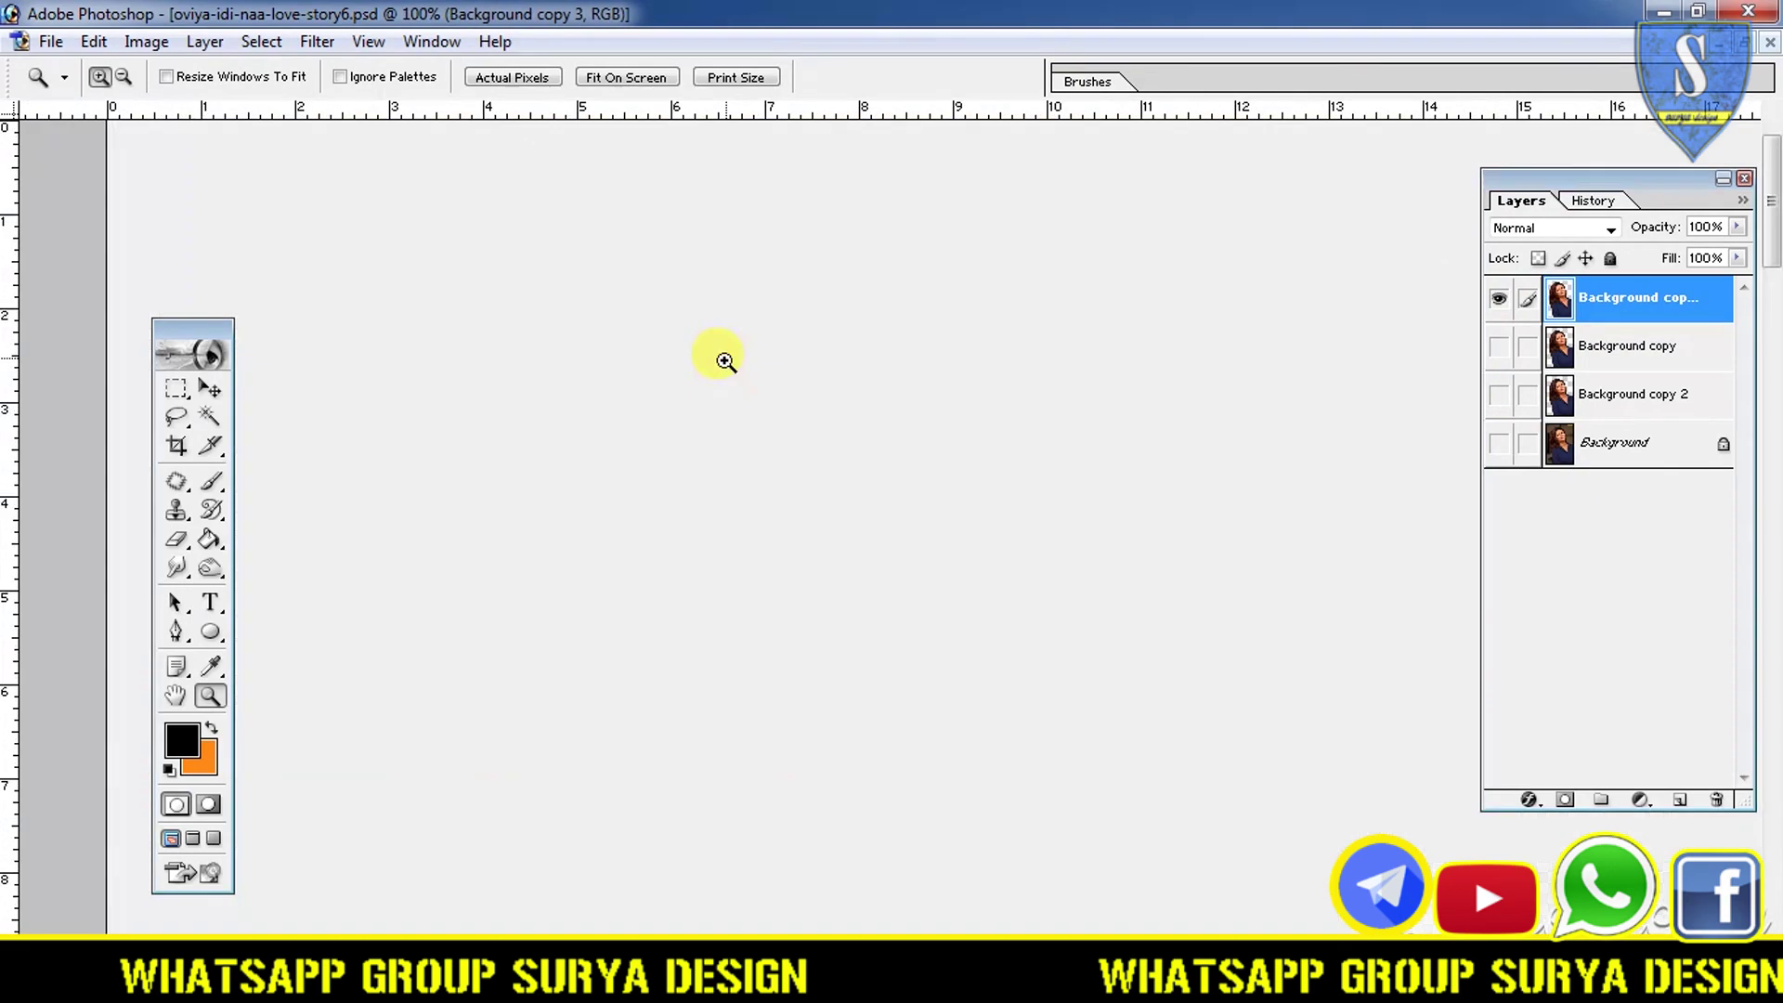
- Select the Smudge tool with a 41 px scattered-strand brush at 79% strength
{"action": "left_click", "coordinate": [162, 576]}
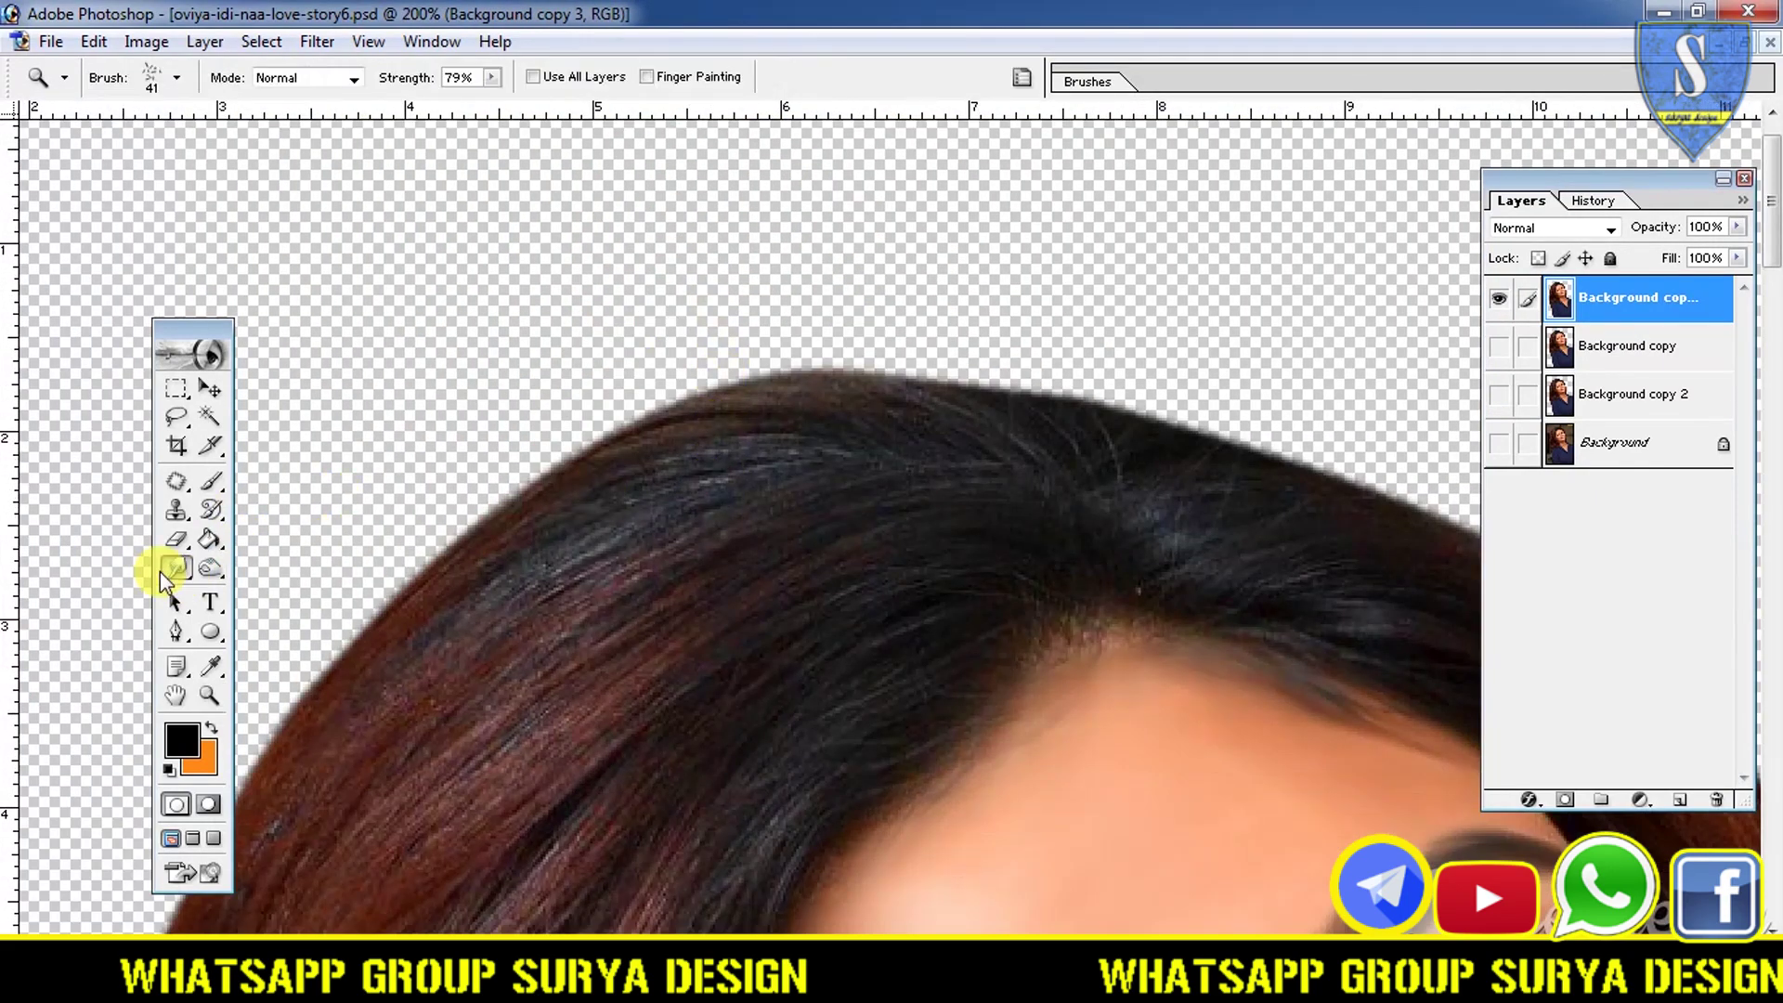
{"action": "left_click", "coordinate": [151, 79]}
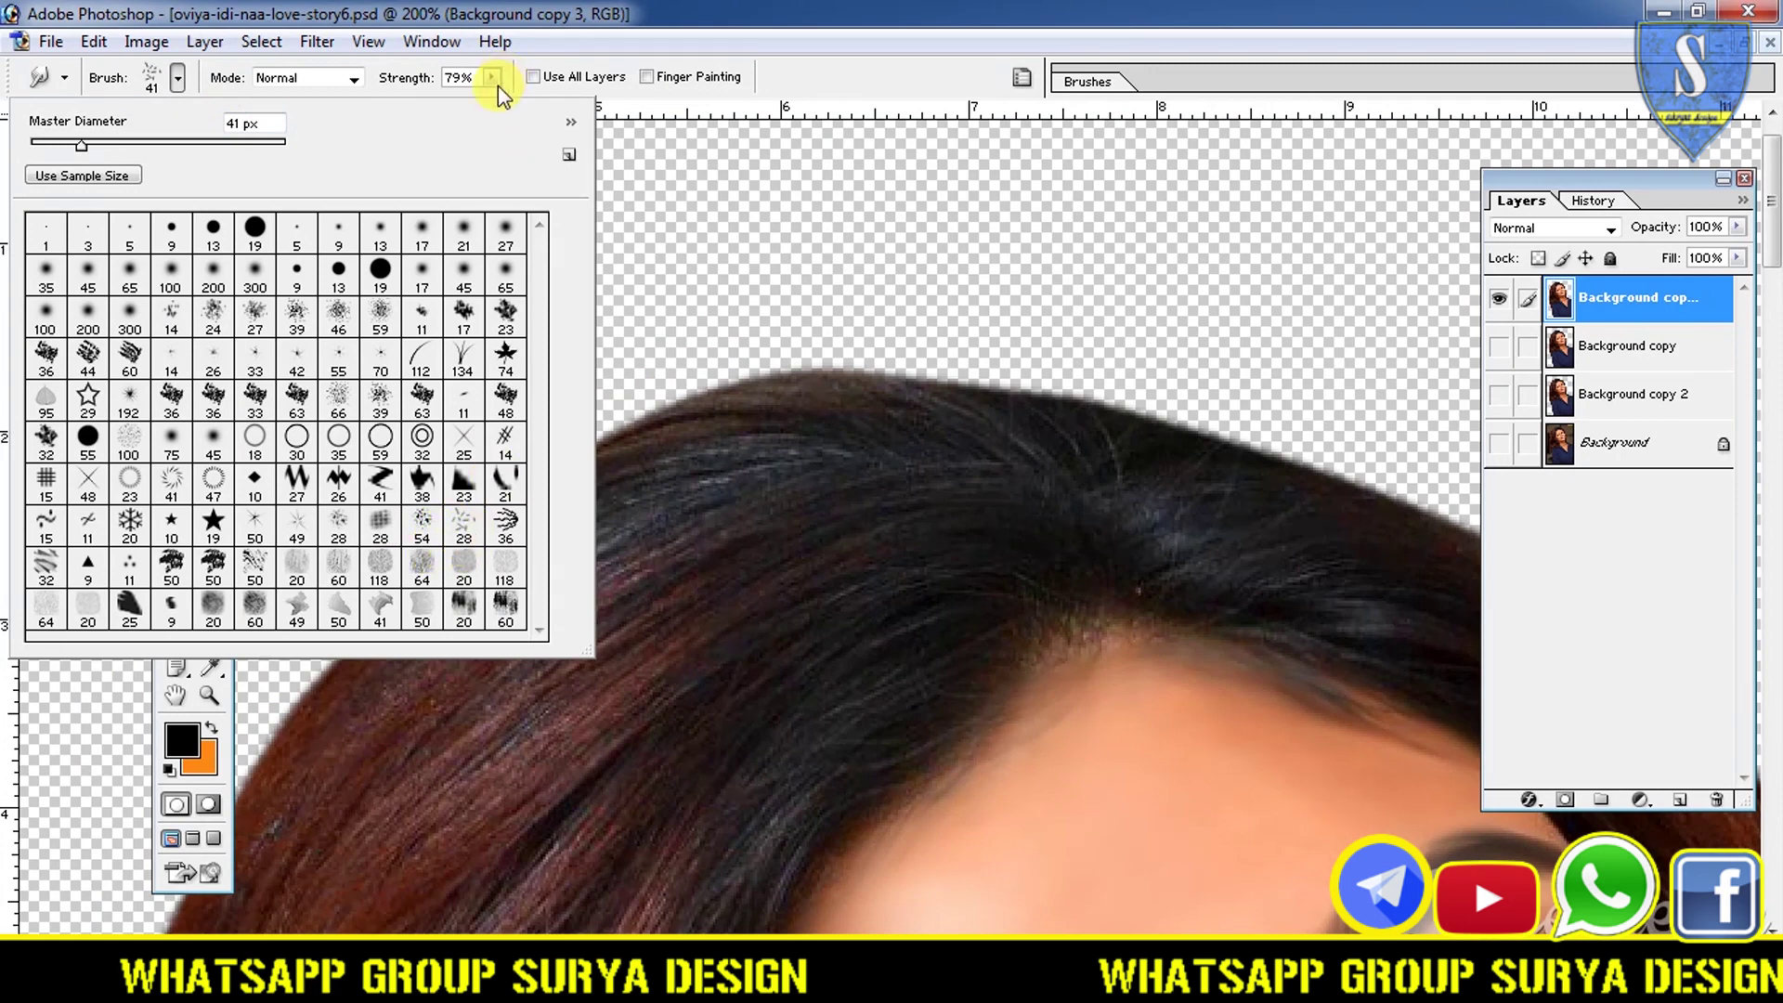
{"action": "left_click", "coordinate": [458, 76]}
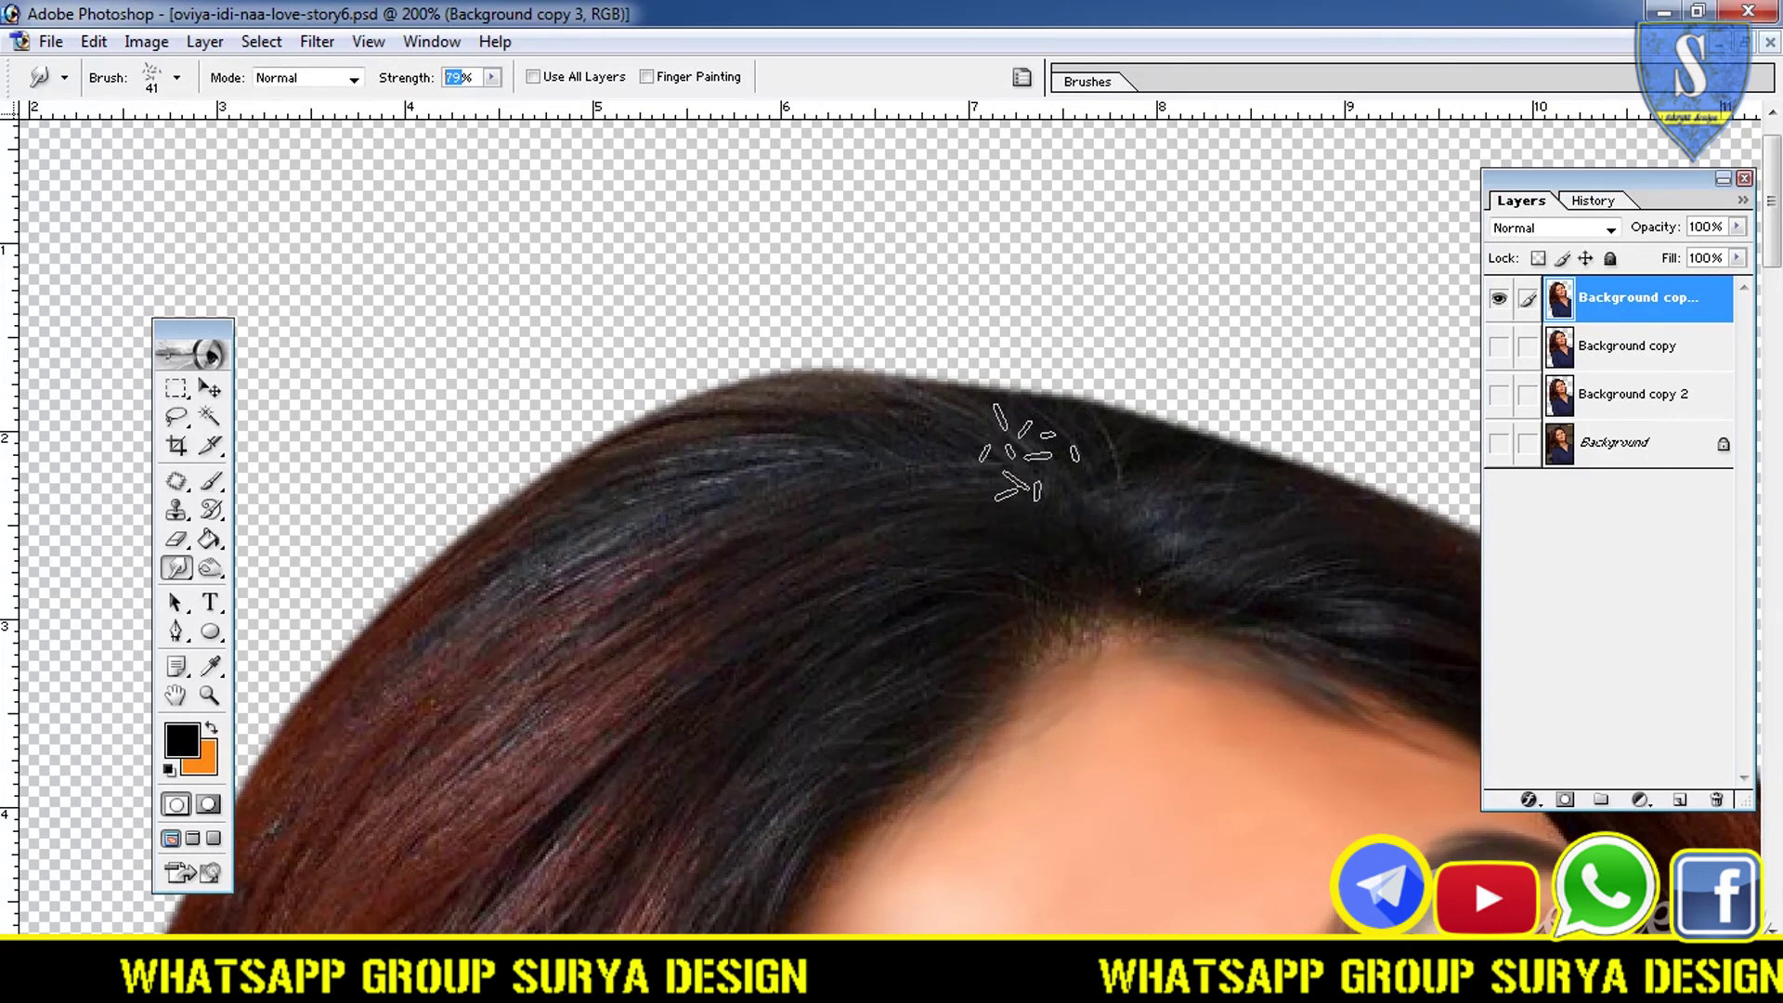
- Smudge the crown and upper-left hair edge outward into long streaks
{"action": "left_click_drag", "start_coordinate": [929, 371], "coordinate": [669, 381]}
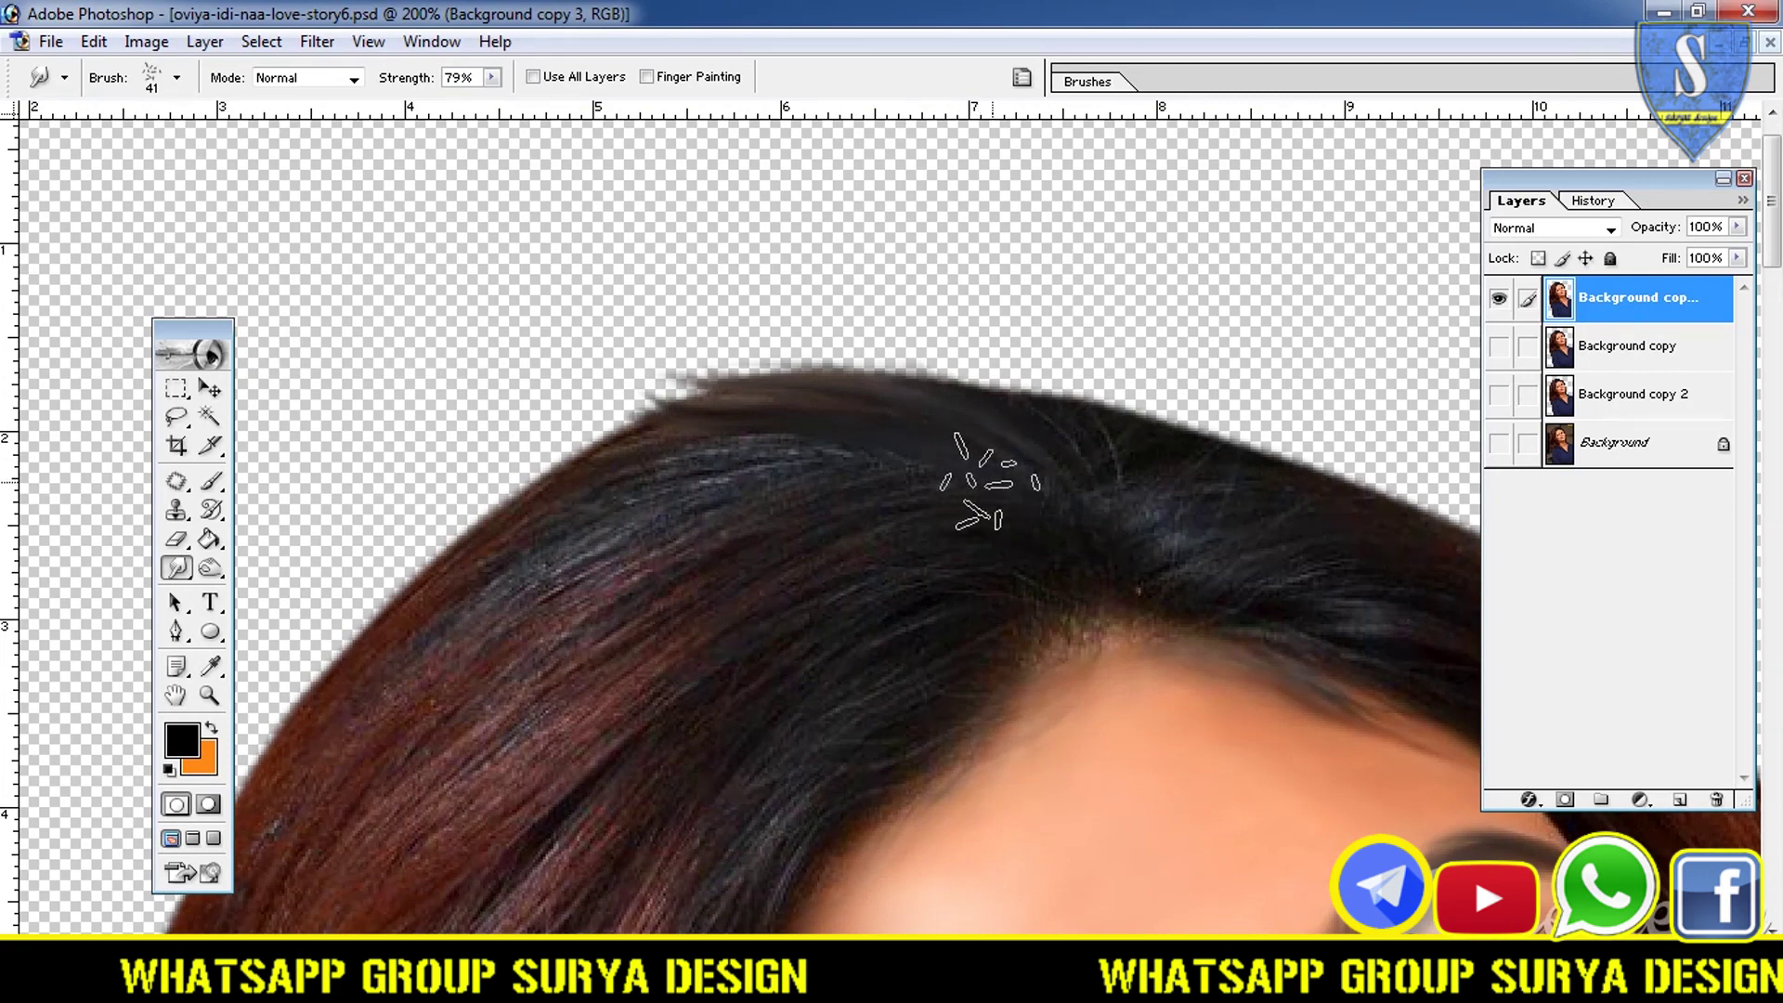
{"action": "mouse_move", "coordinate": [745, 426]}
{"action": "left_mouse_down"}
{"action": "mouse_move", "coordinate": [706, 473]}
{"action": "mouse_move", "coordinate": [464, 566]}
{"action": "left_mouse_up"}
{"action": "left_click_drag", "start_coordinate": [923, 510], "coordinate": [460, 669]}
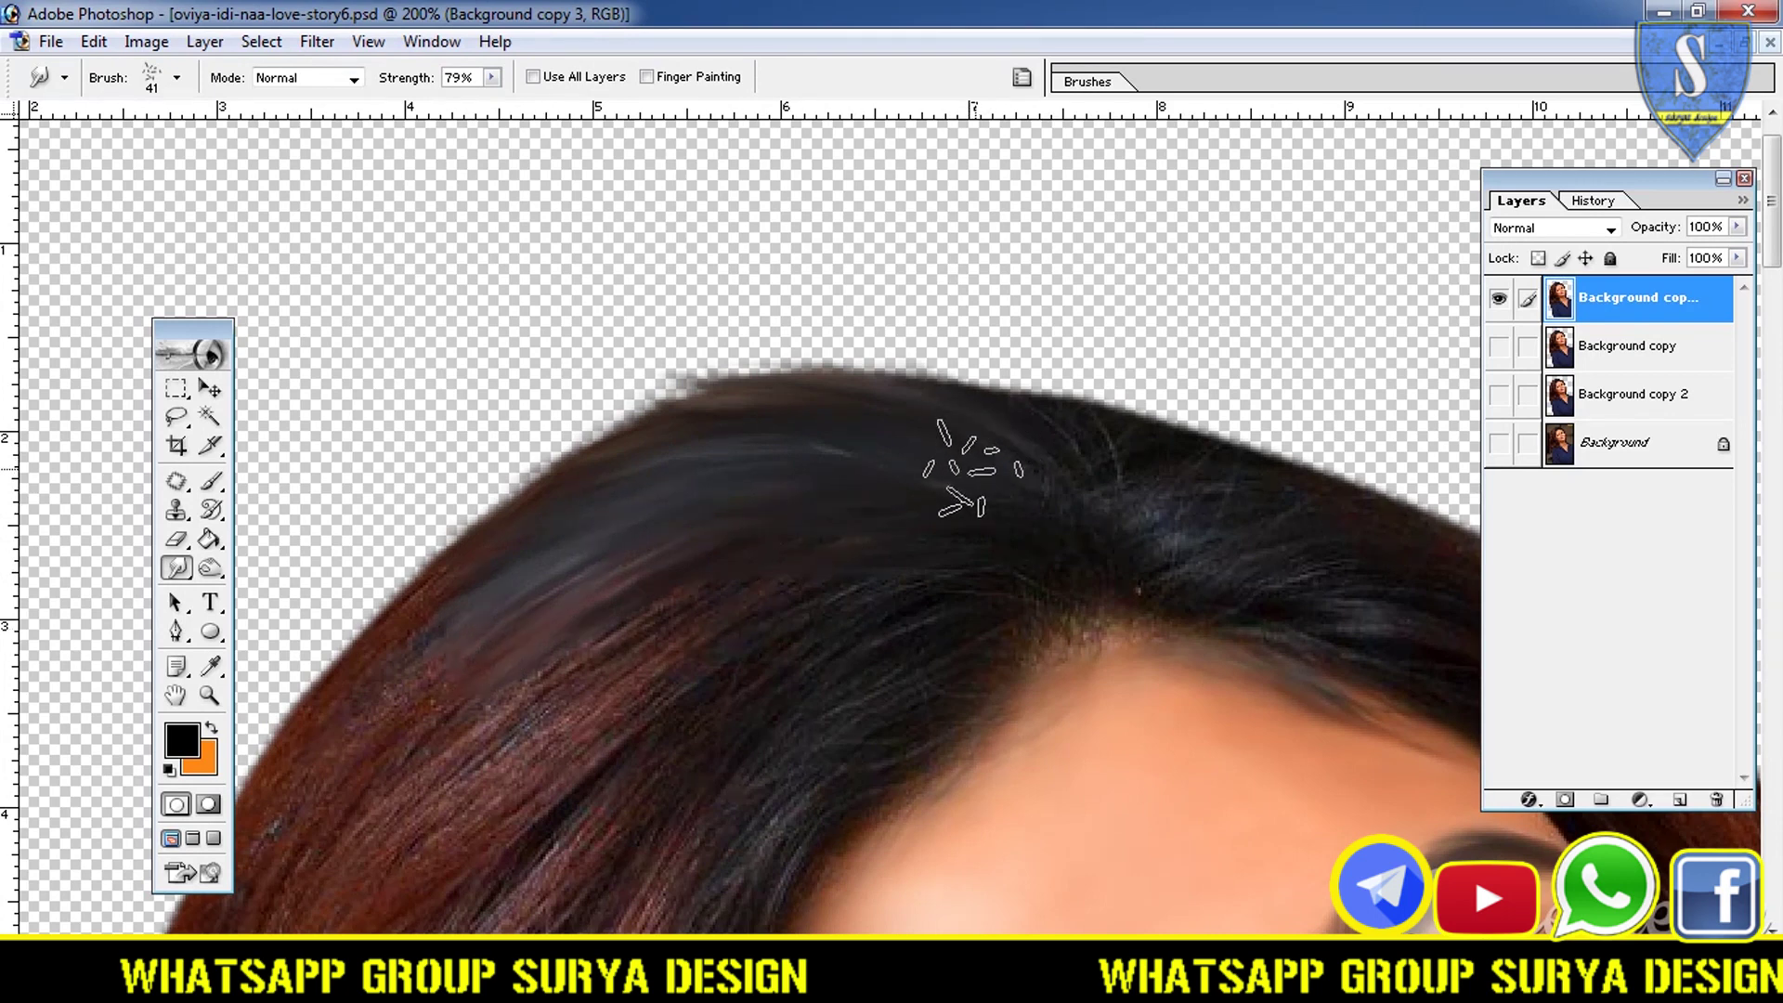
{"action": "left_click_drag", "start_coordinate": [756, 386], "coordinate": [455, 567]}
{"action": "left_click_drag", "start_coordinate": [733, 550], "coordinate": [260, 799]}
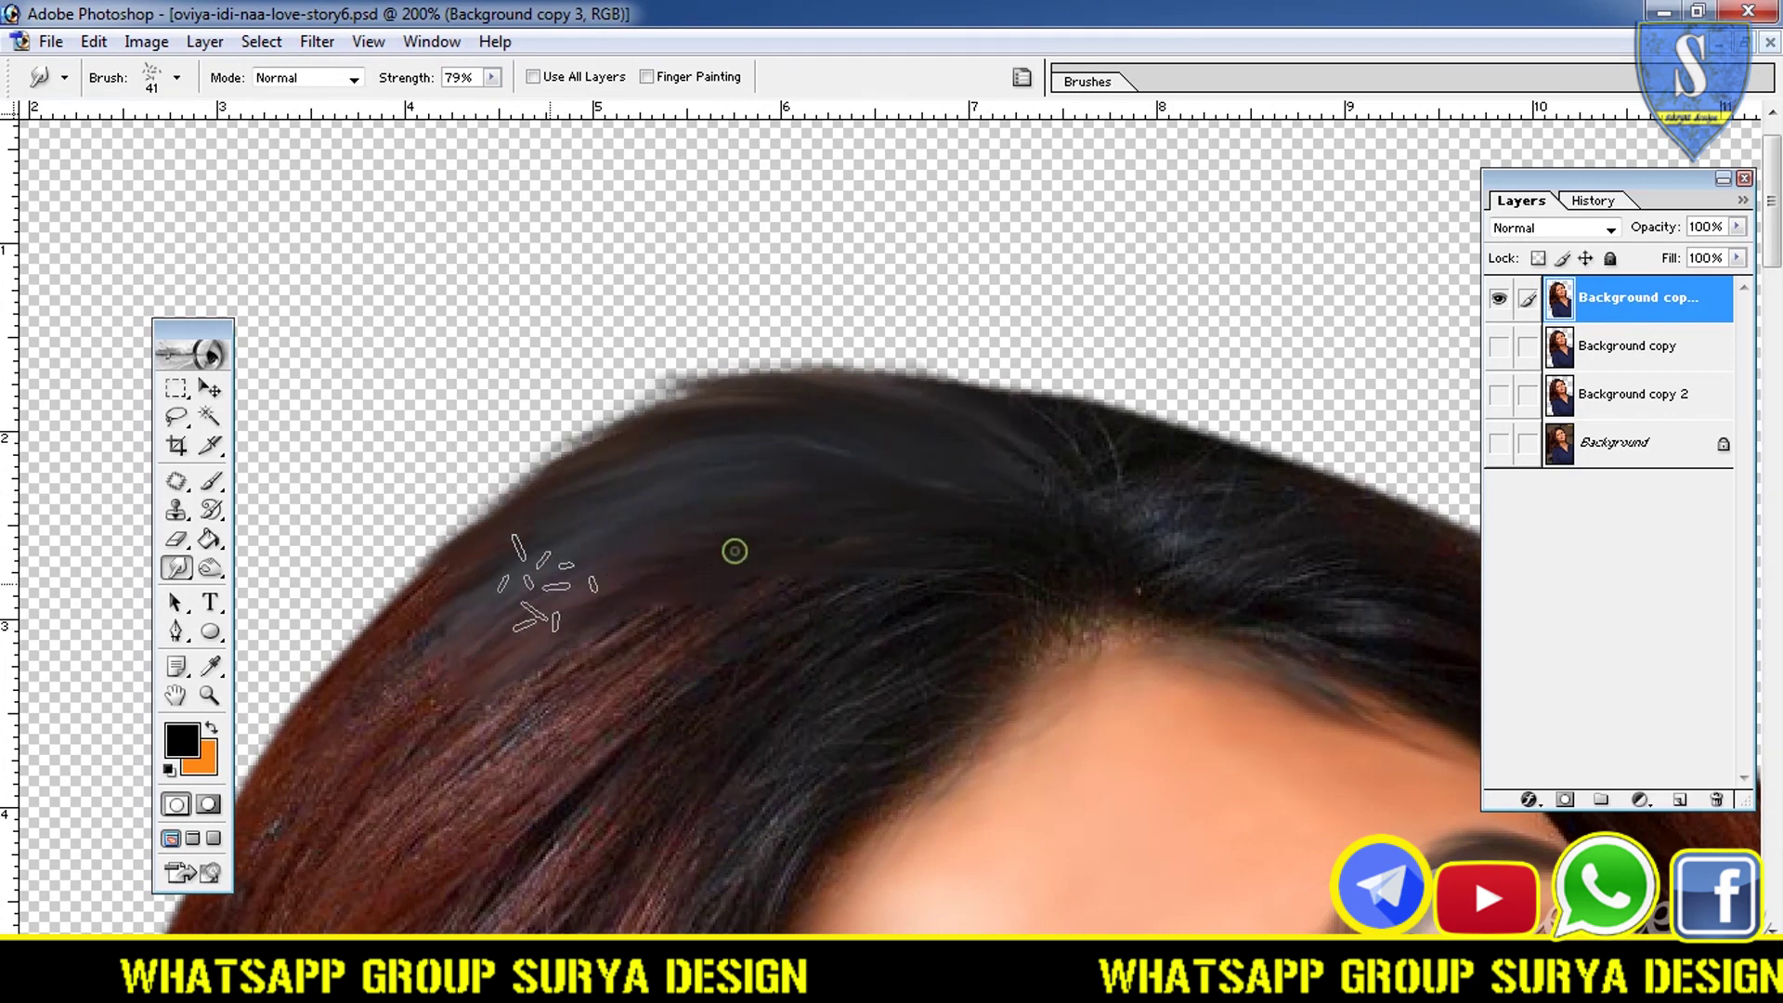
{"action": "left_click_drag", "start_coordinate": [604, 548], "coordinate": [279, 729]}
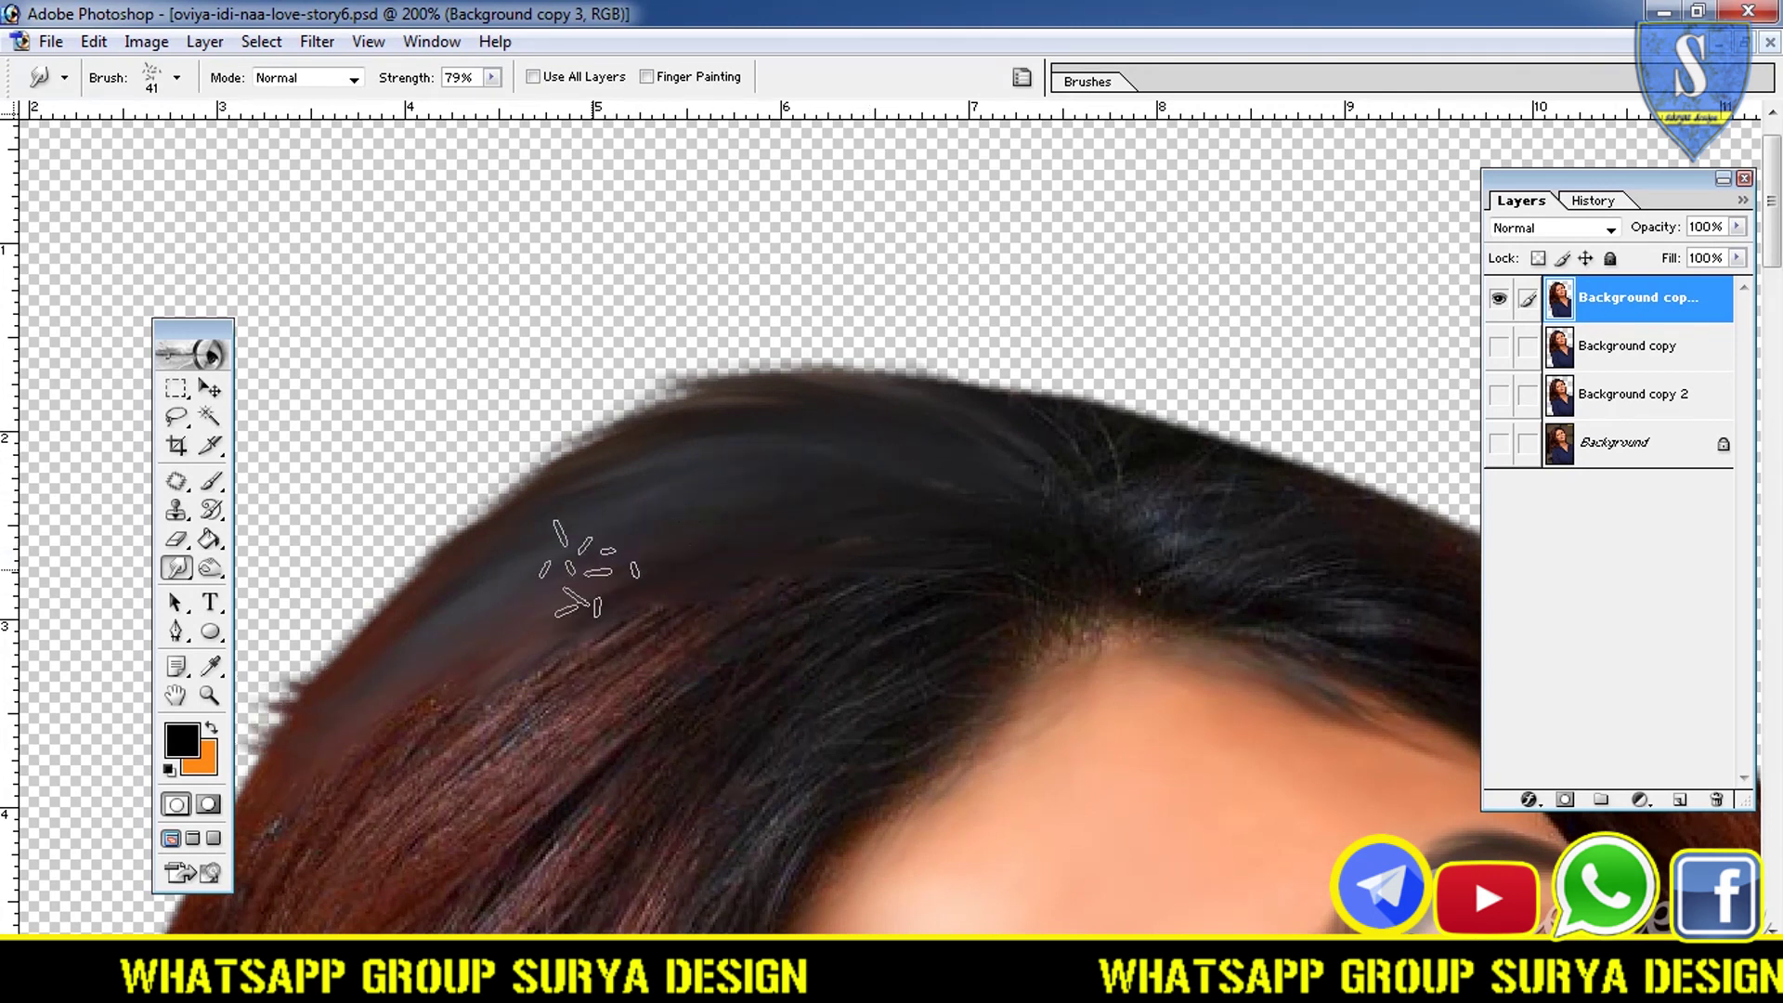
{"action": "left_click_drag", "start_coordinate": [588, 570], "coordinate": [390, 651]}
{"action": "left_click_drag", "start_coordinate": [632, 613], "coordinate": [279, 771]}
{"action": "left_click_drag", "start_coordinate": [667, 702], "coordinate": [255, 789]}
{"action": "left_click_drag", "start_coordinate": [740, 682], "coordinate": [300, 844]}
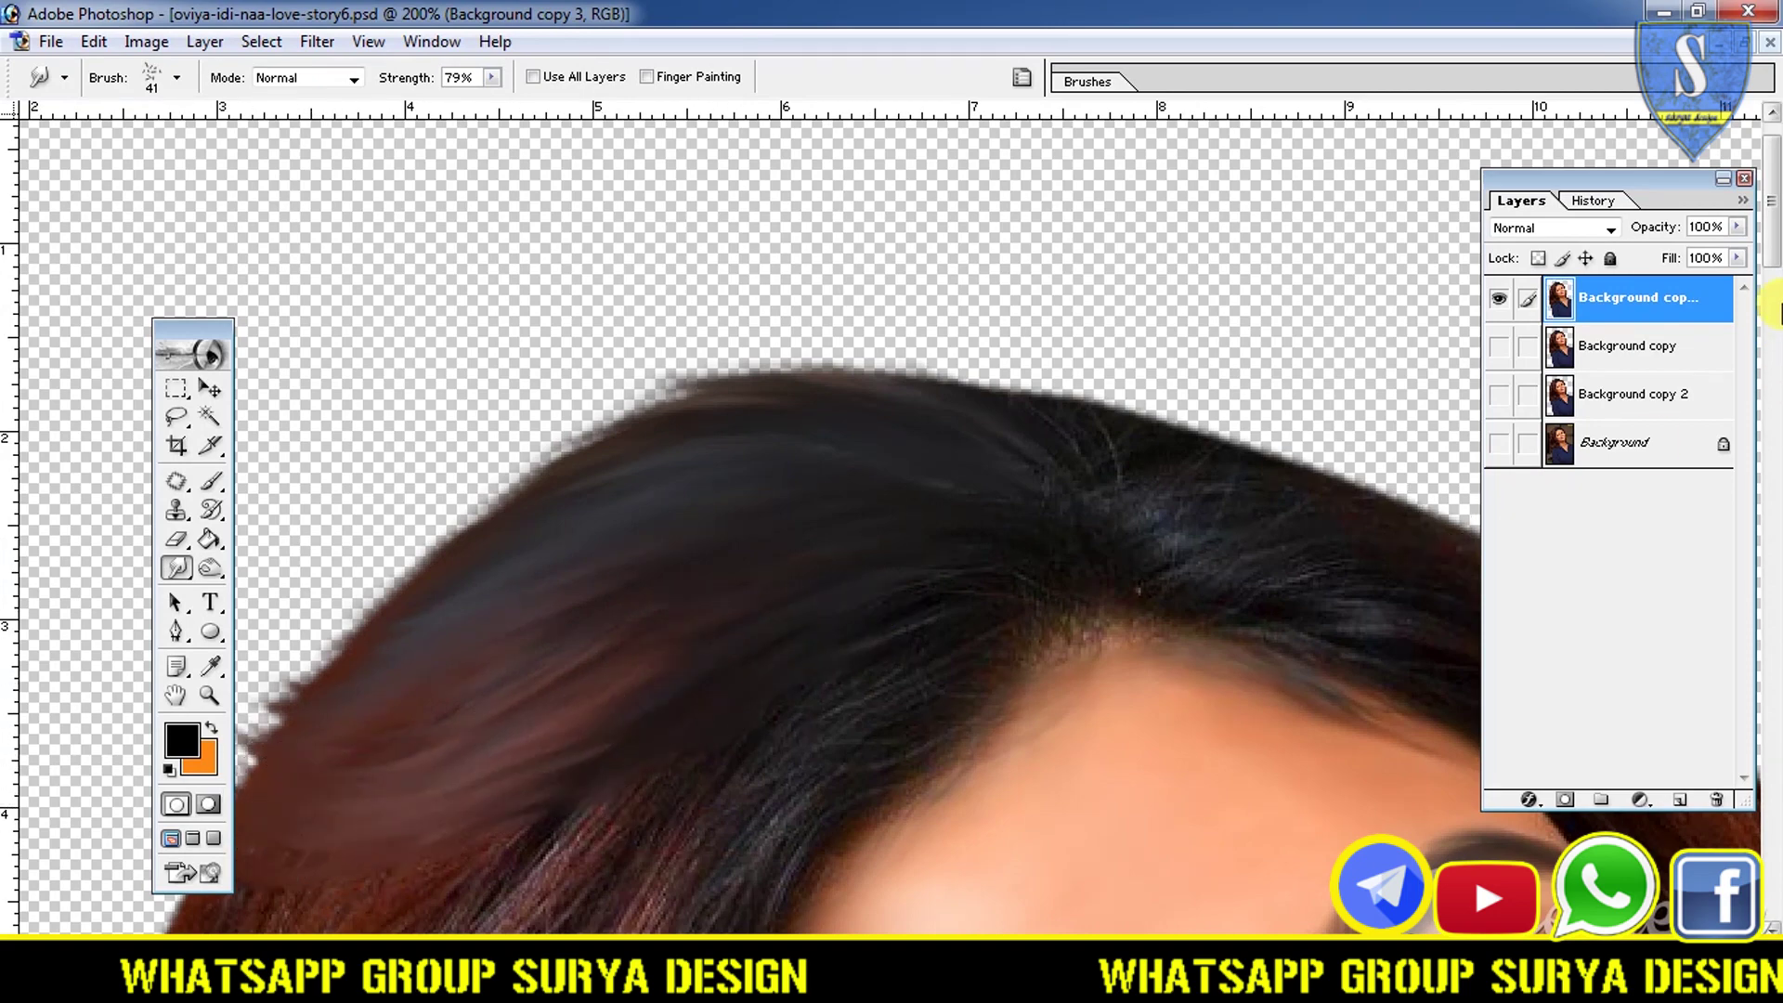
- Smear the left hair strands and lower reddish streaks into smooth painted strokes
{"action": "left_click_drag", "start_coordinate": [1775, 264], "coordinate": [1775, 306]}
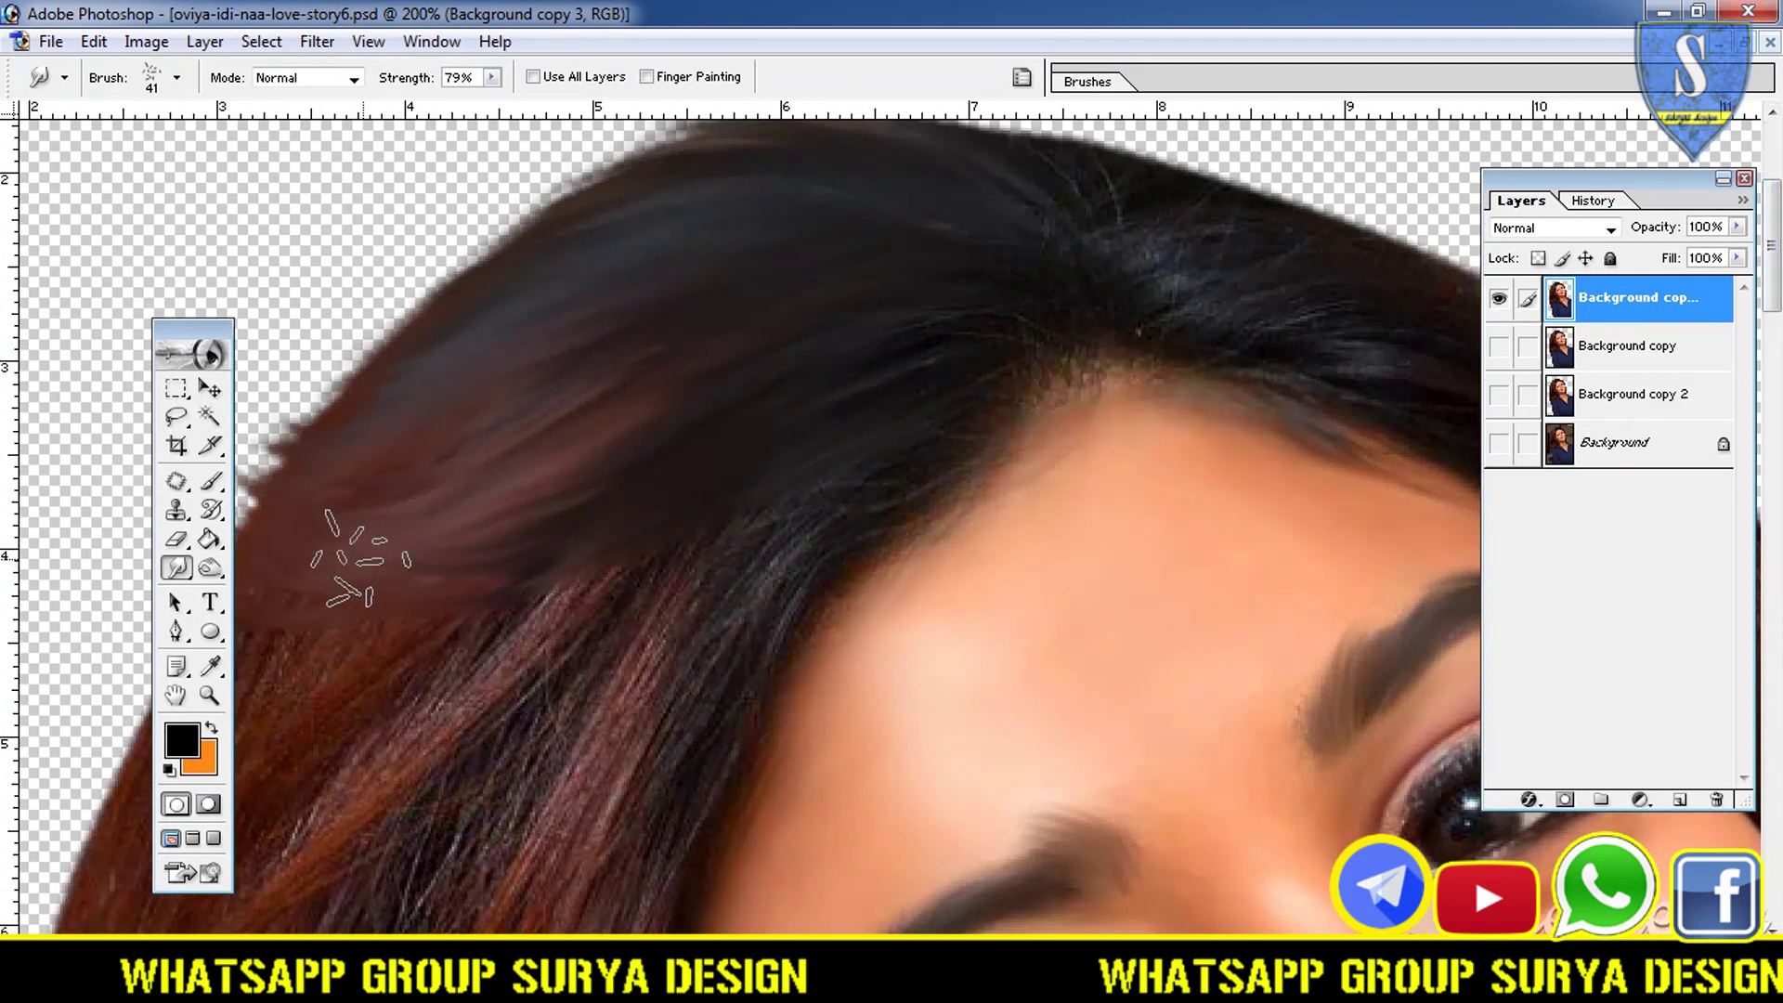
{"action": "scroll", "coordinate": [743, 520], "scroll_direction": "left", "scroll_amount": 3}
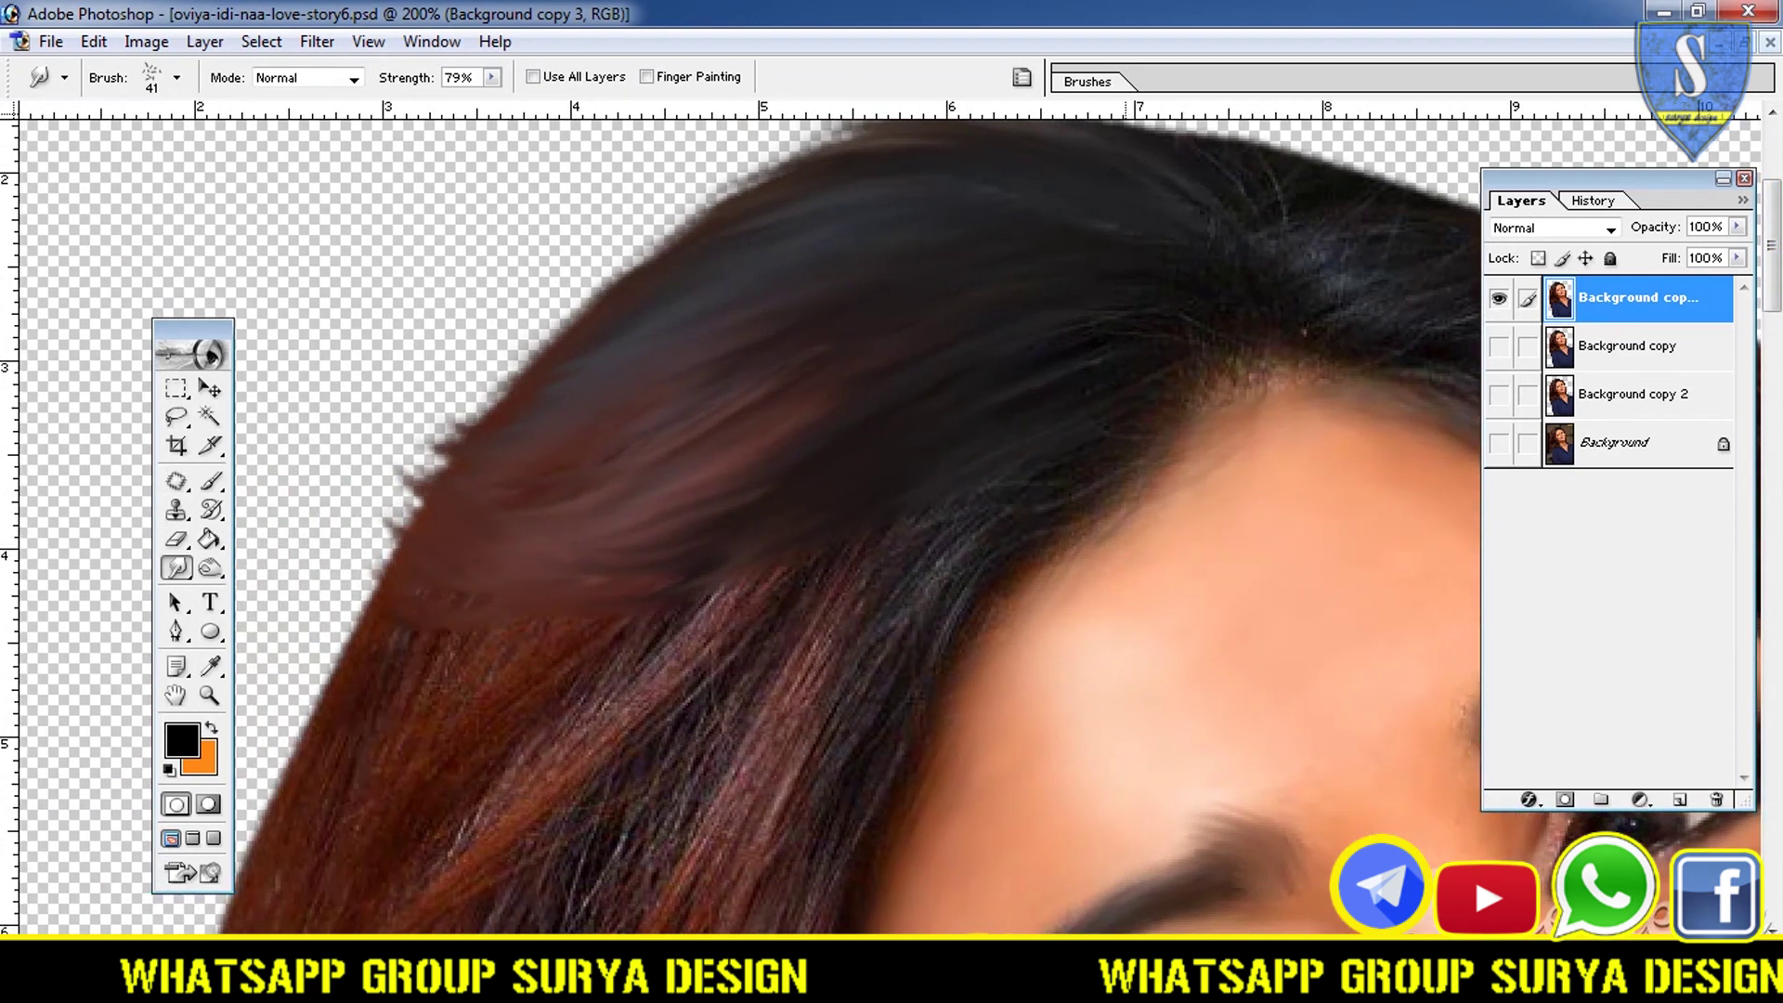
{"action": "left_click_drag", "start_coordinate": [1094, 458], "coordinate": [296, 728]}
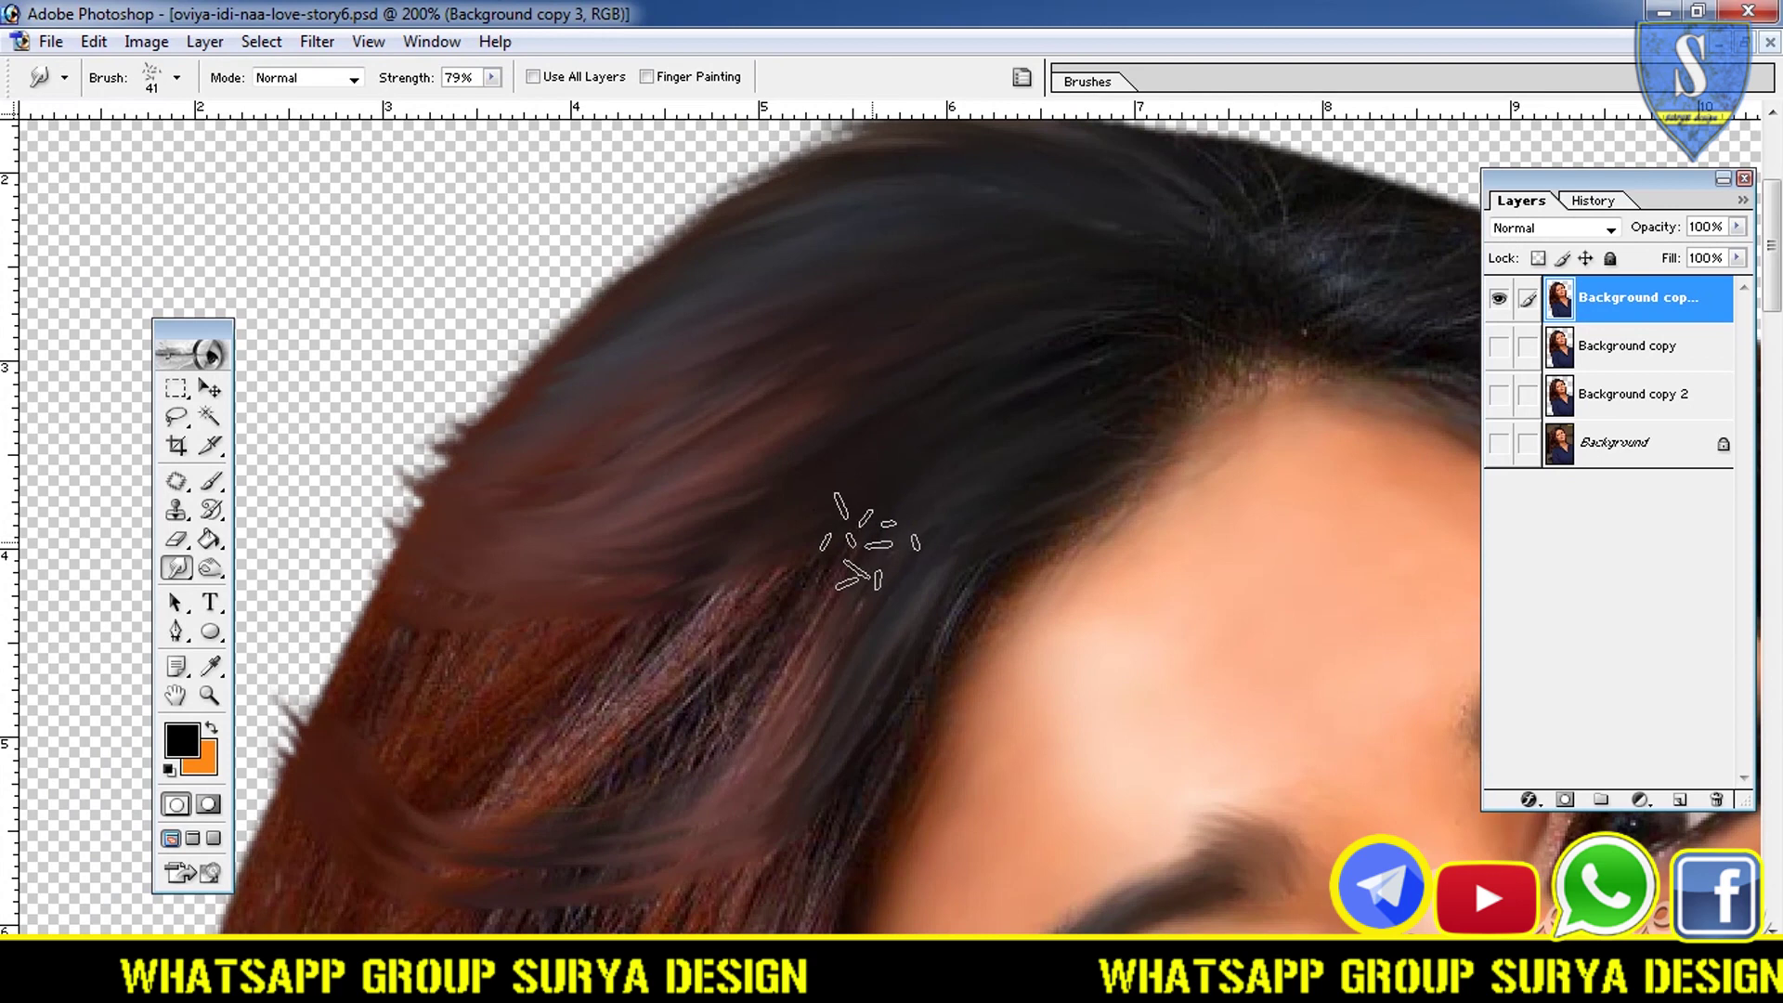
{"action": "left_click_drag", "start_coordinate": [868, 548], "coordinate": [378, 604]}
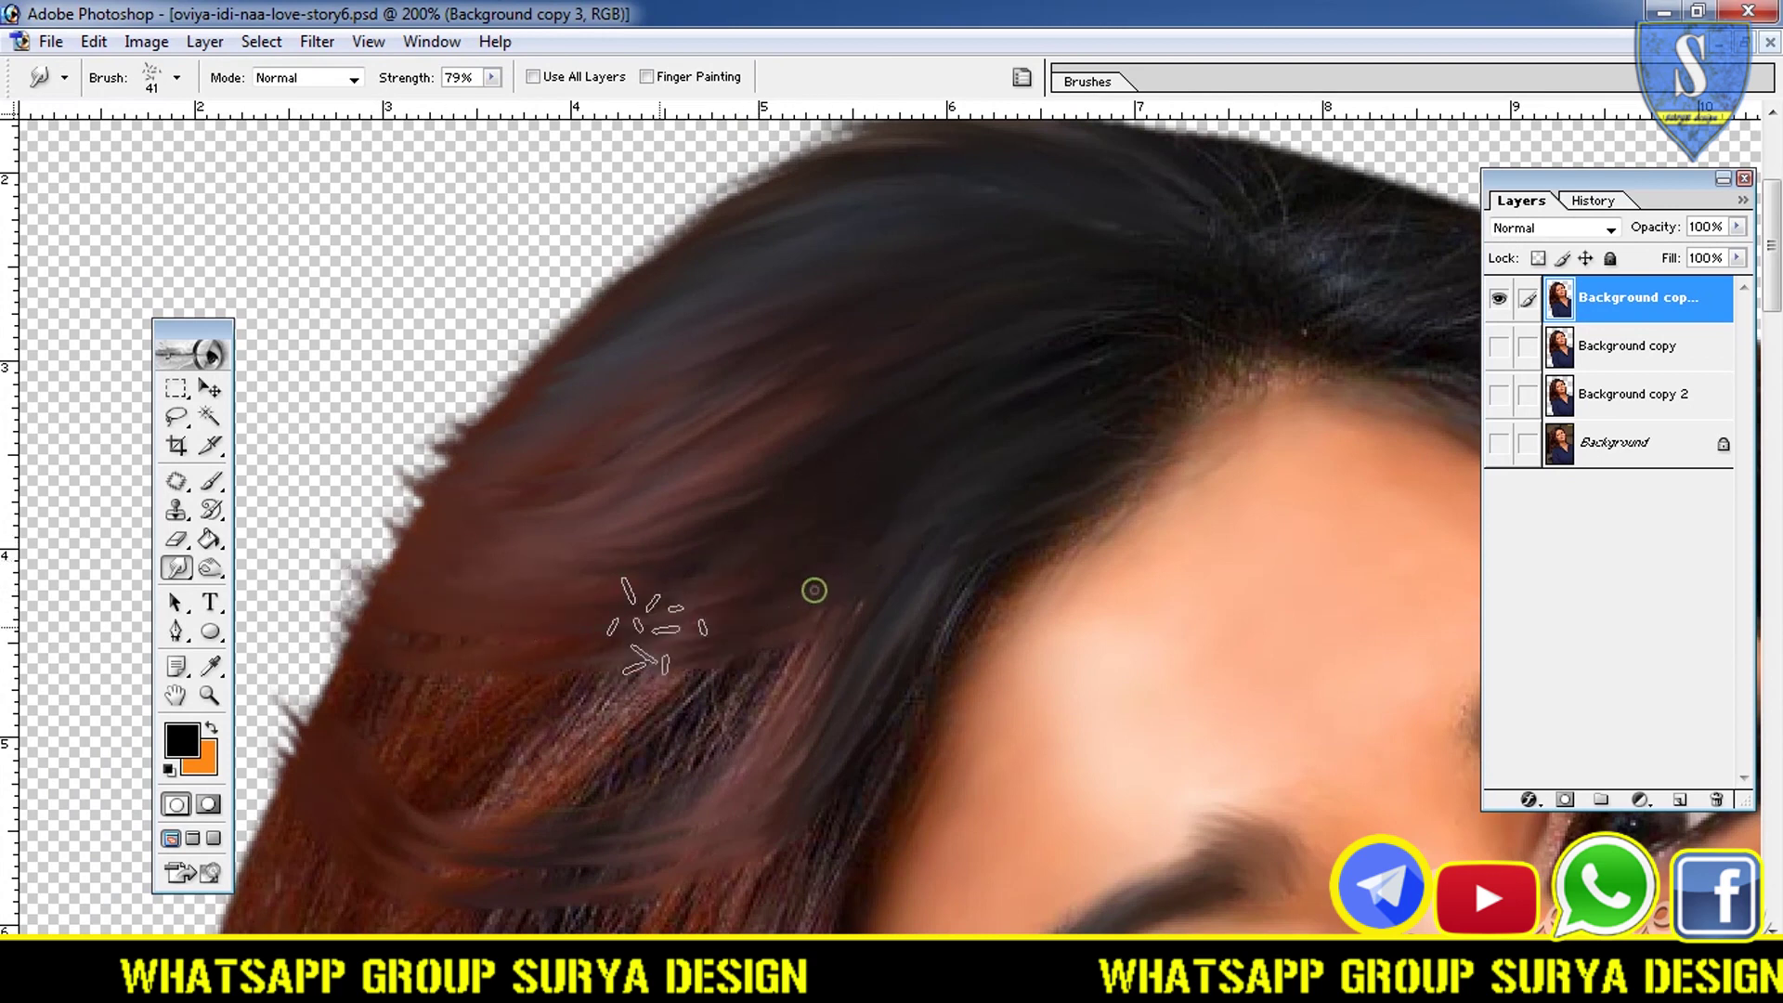
{"action": "left_click_drag", "start_coordinate": [756, 615], "coordinate": [543, 650]}
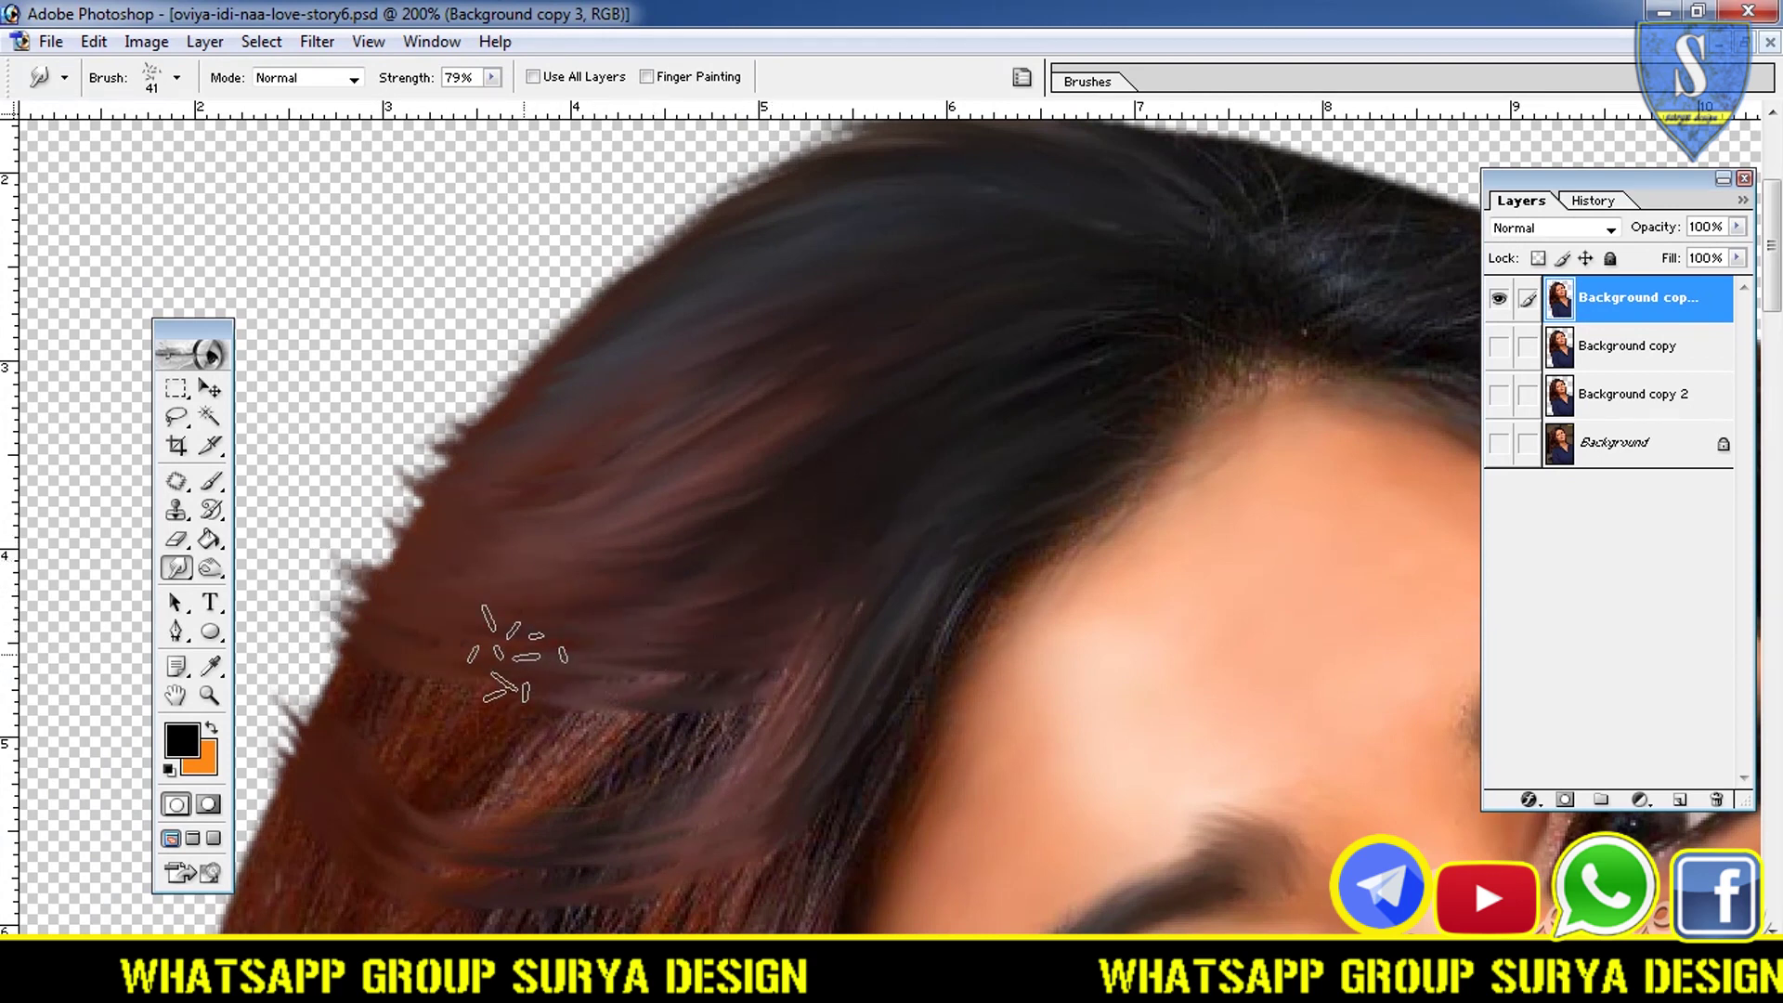
{"action": "mouse_move", "coordinate": [710, 639]}
{"action": "left_mouse_down"}
{"action": "mouse_move", "coordinate": [398, 674]}
{"action": "mouse_move", "coordinate": [712, 692]}
{"action": "mouse_move", "coordinate": [418, 716]}
{"action": "mouse_move", "coordinate": [765, 741]}
{"action": "mouse_move", "coordinate": [351, 716]}
{"action": "mouse_move", "coordinate": [665, 753]}
{"action": "mouse_move", "coordinate": [385, 740]}
{"action": "left_mouse_up"}
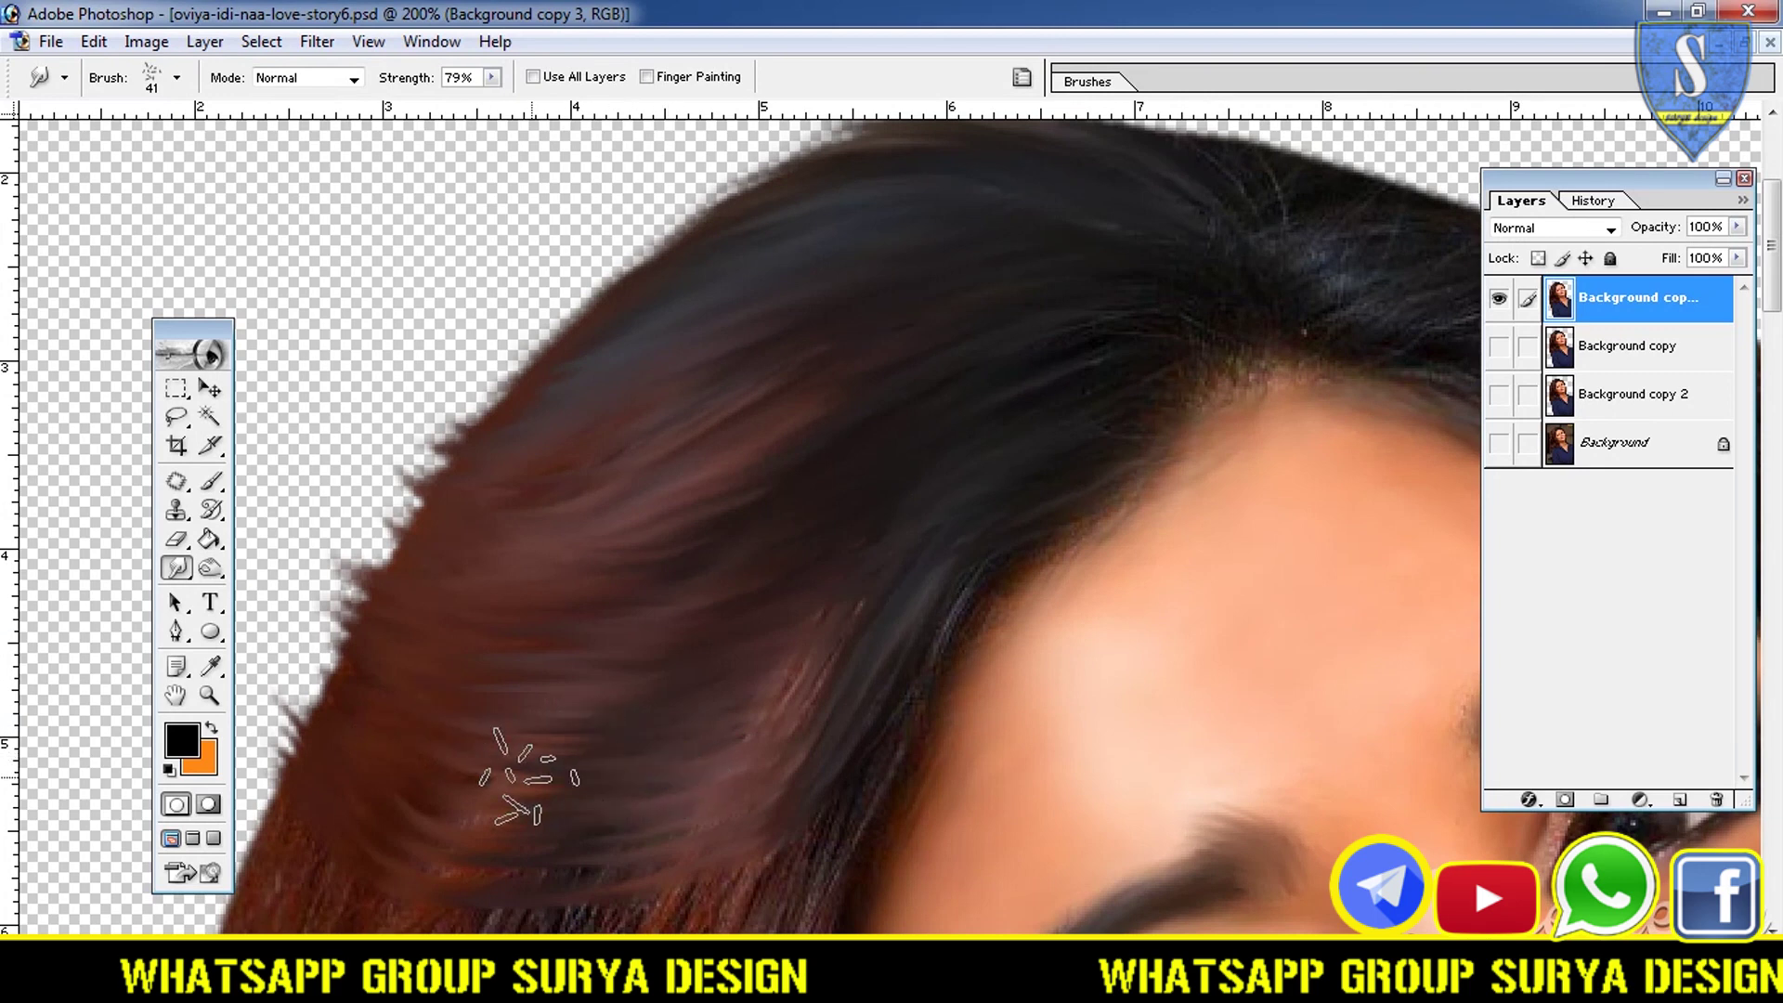
{"action": "mouse_move", "coordinate": [695, 801]}
{"action": "left_mouse_down"}
{"action": "mouse_move", "coordinate": [431, 817]}
{"action": "mouse_move", "coordinate": [629, 749]}
{"action": "left_mouse_up"}
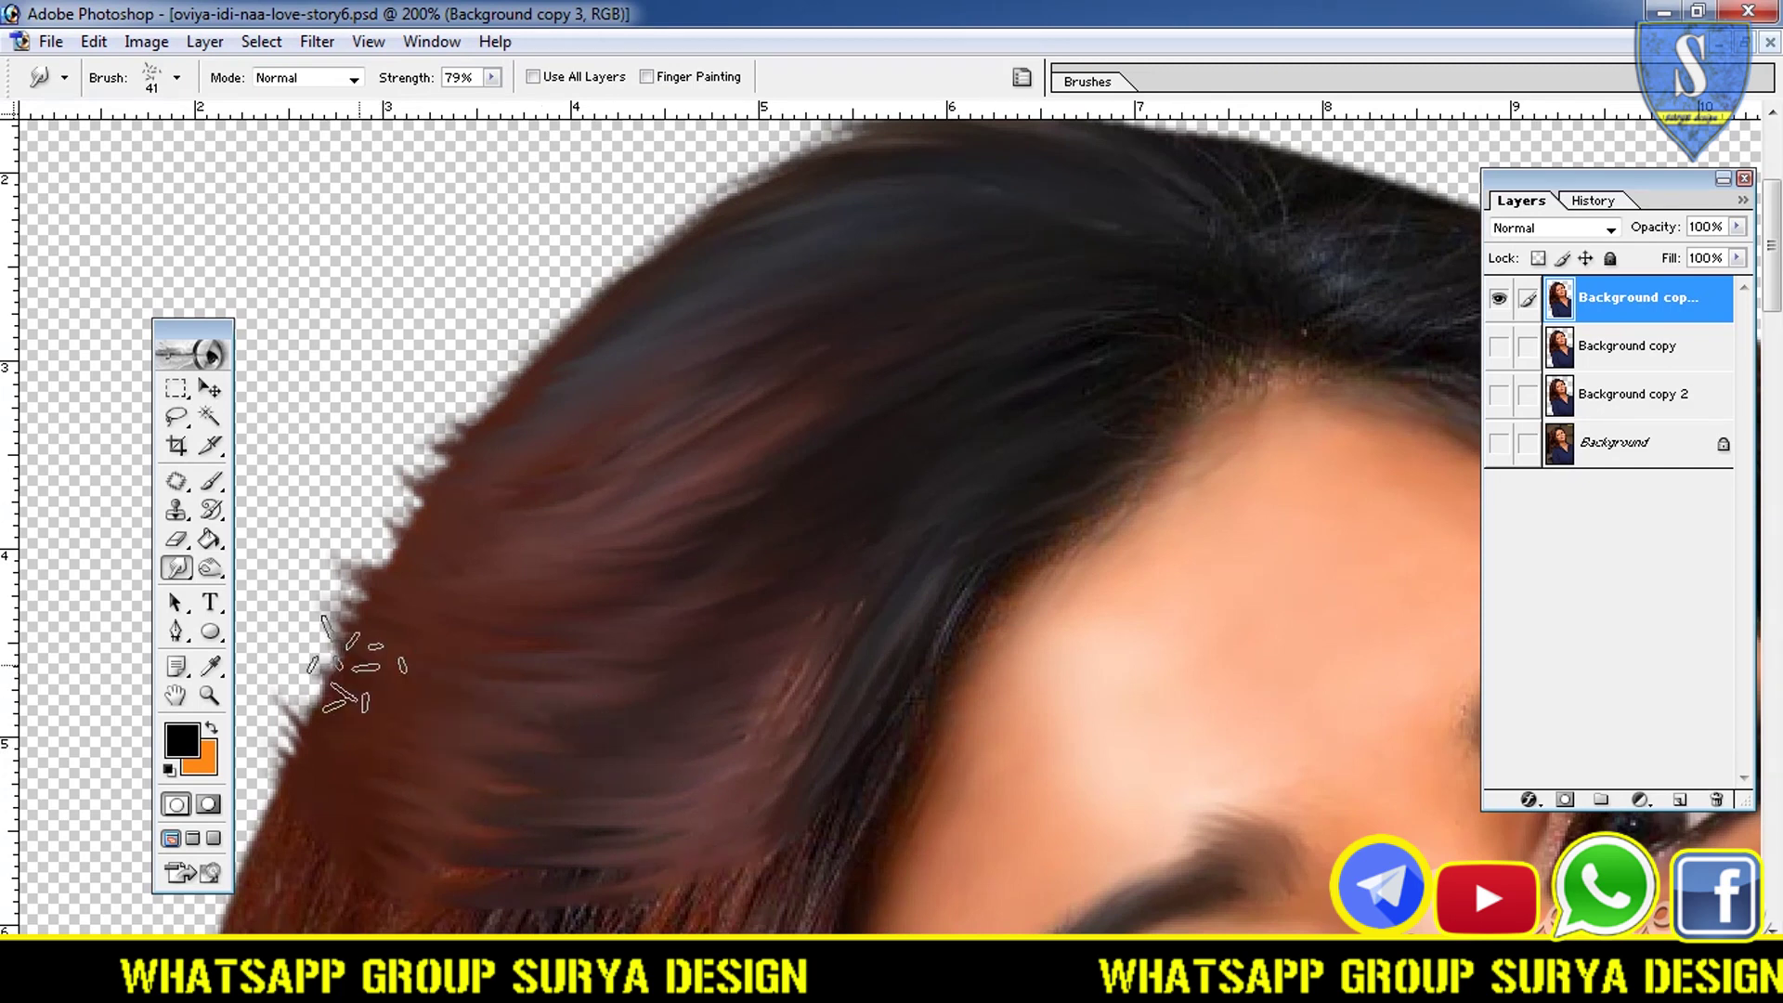
{"action": "mouse_move", "coordinate": [684, 843]}
{"action": "left_mouse_down"}
{"action": "mouse_move", "coordinate": [539, 847]}
{"action": "mouse_move", "coordinate": [338, 796]}
{"action": "mouse_move", "coordinate": [590, 892]}
{"action": "mouse_move", "coordinate": [378, 836]}
{"action": "left_mouse_up"}
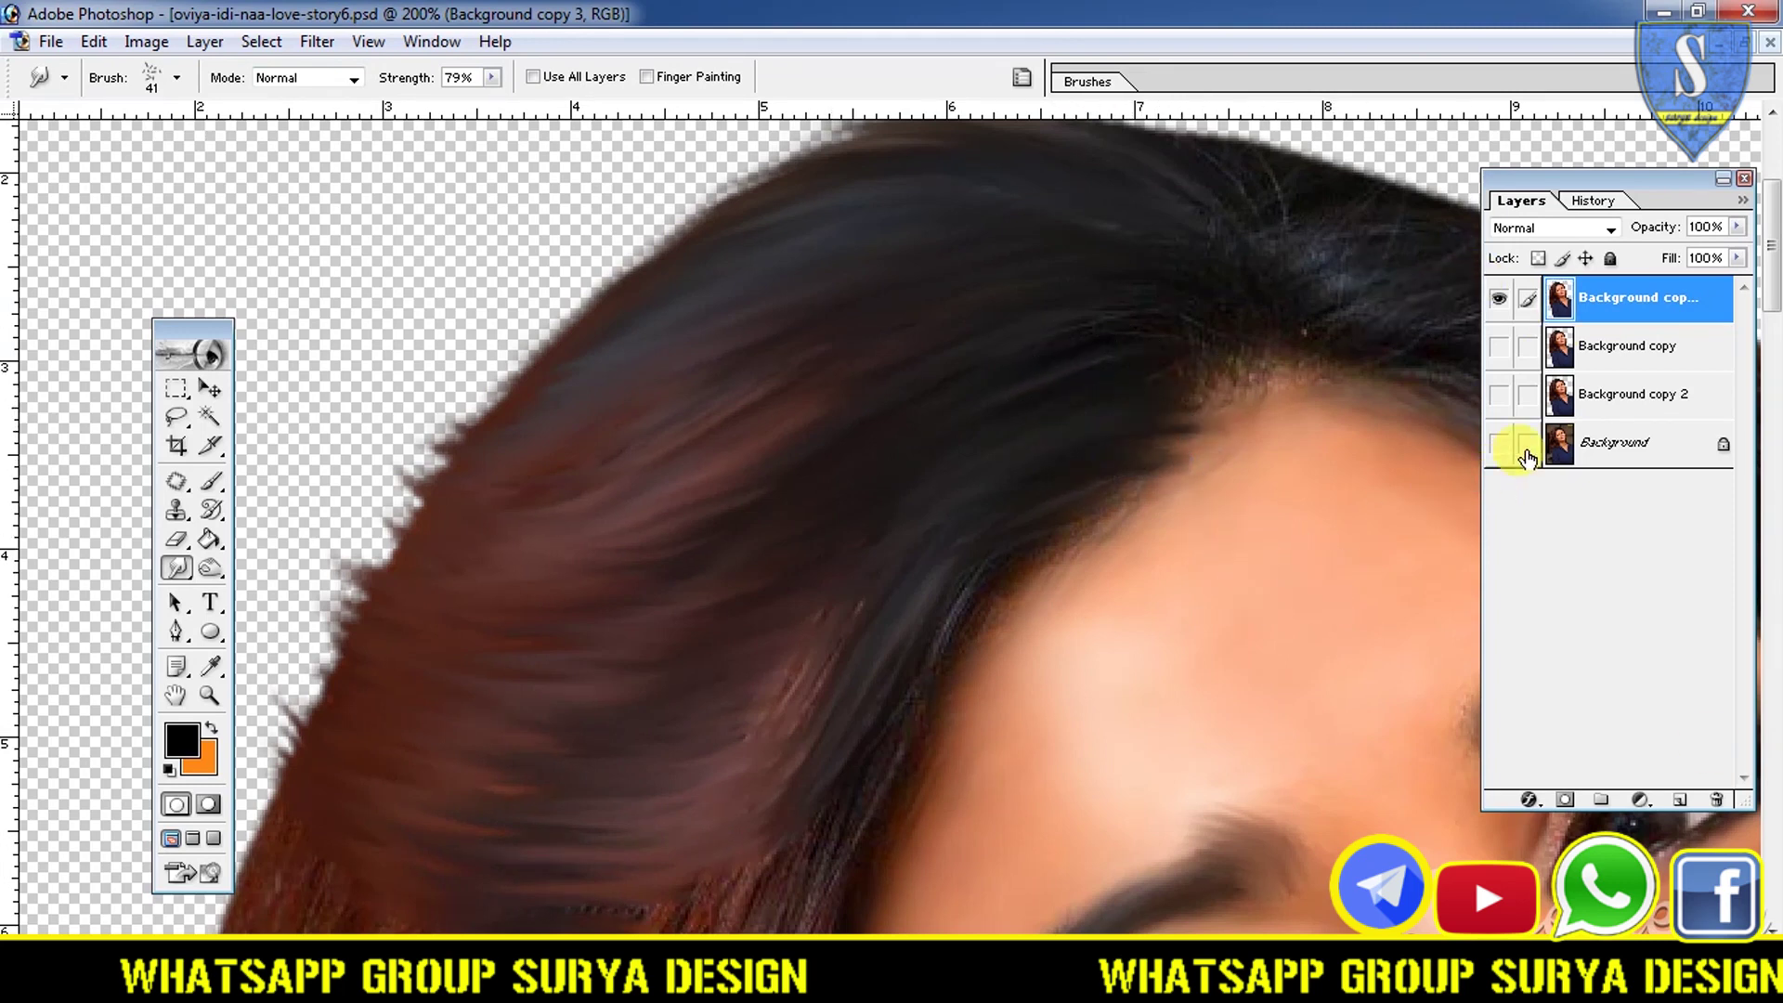
- Step back in History to the state before the last smudge stroke
{"action": "left_click", "coordinate": [1600, 201]}
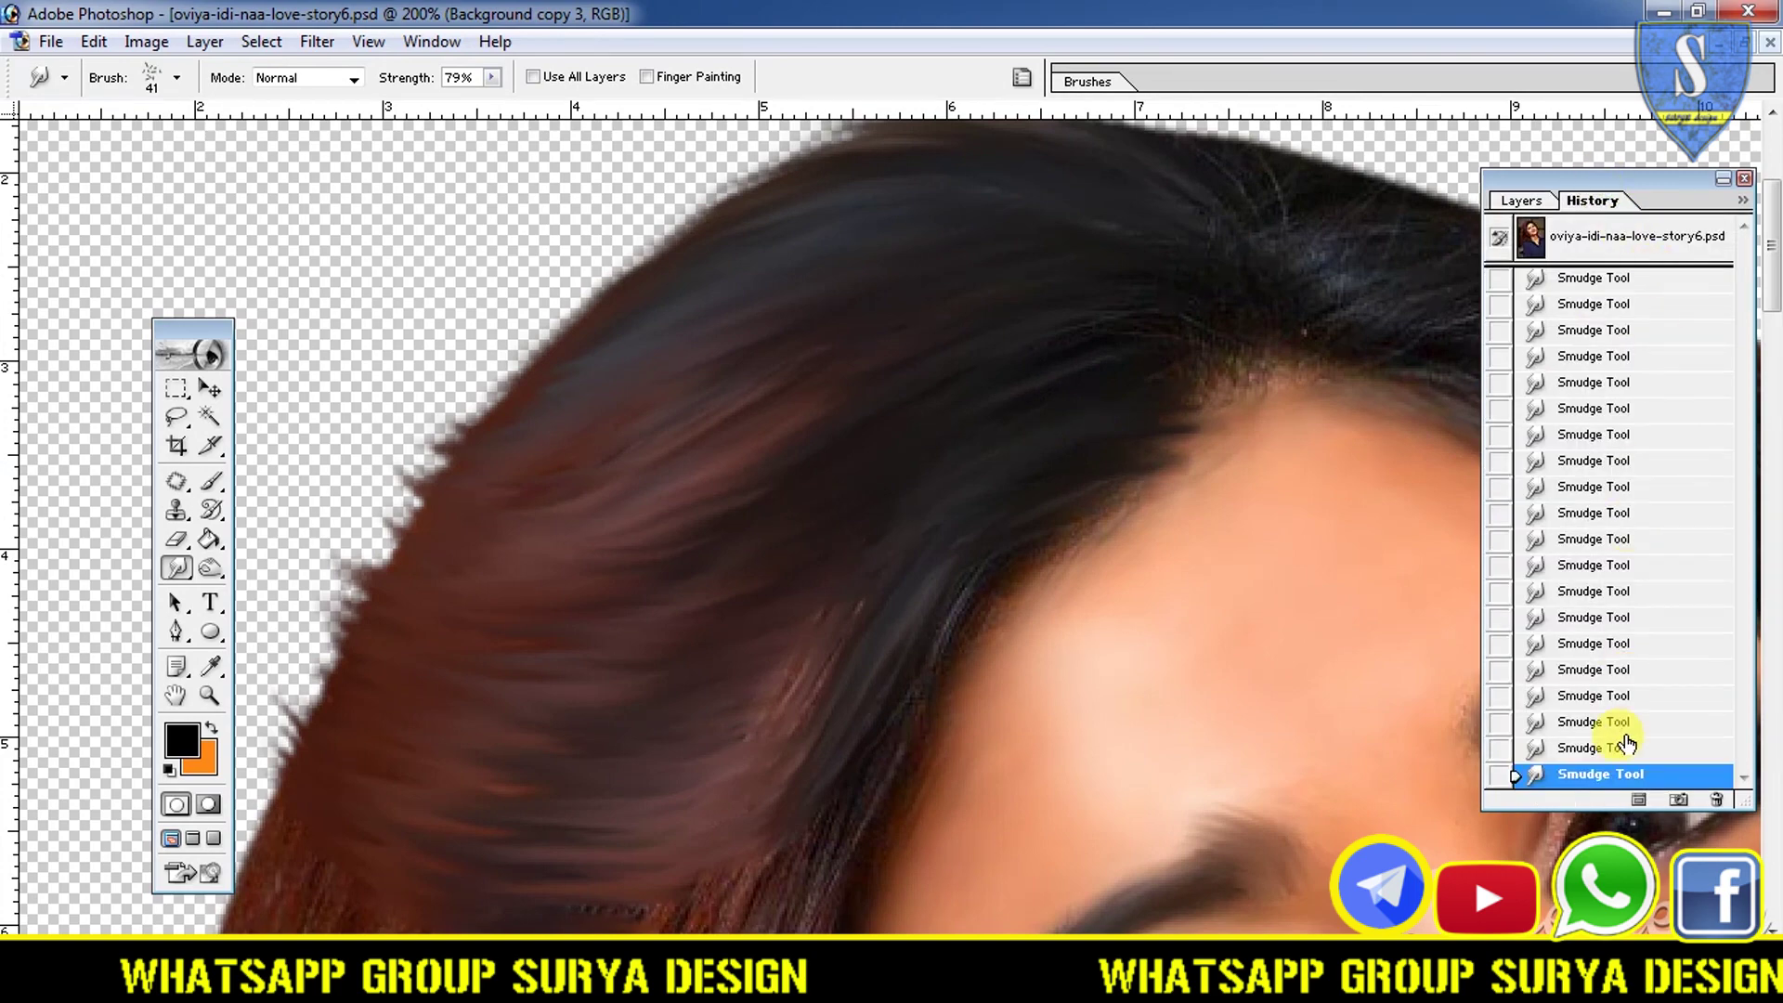
{"action": "left_click", "coordinate": [1625, 749]}
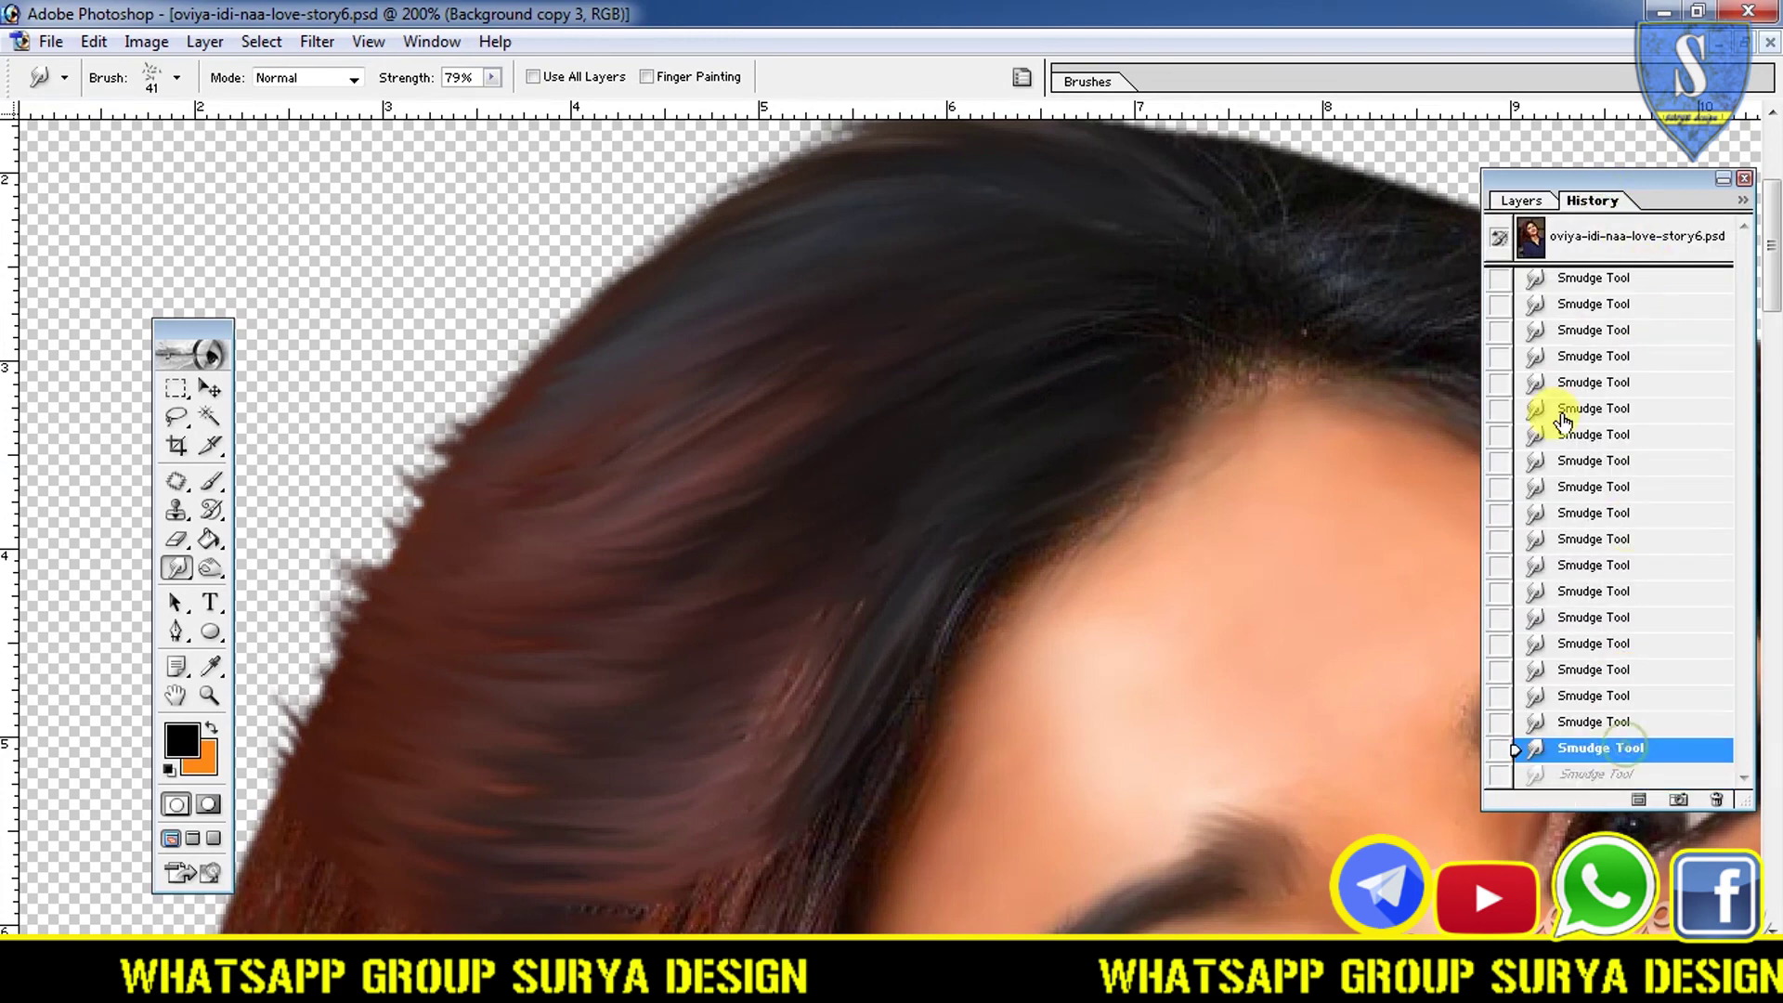
{"action": "left_click", "coordinate": [1523, 201]}
- Smear the hair beside the eye into long downward streaks
{"action": "left_click_drag", "start_coordinate": [1772, 217], "coordinate": [1772, 344]}
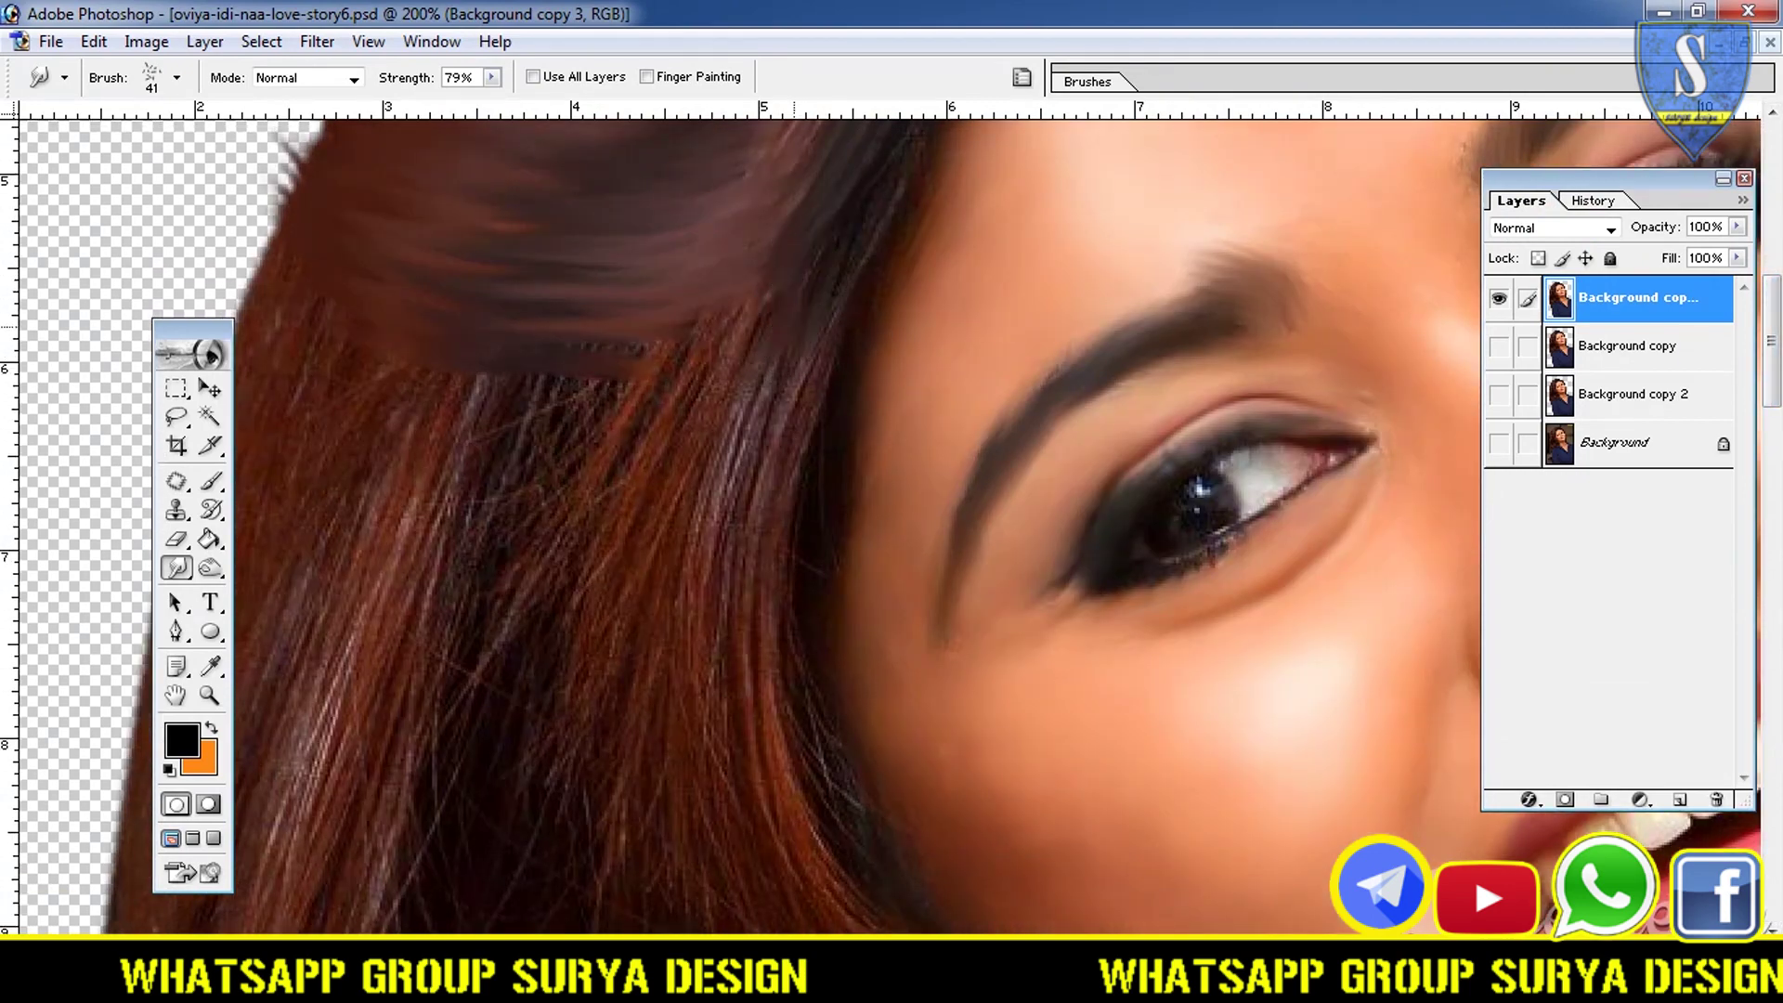
{"action": "mouse_move", "coordinate": [734, 400]}
{"action": "left_mouse_down"}
{"action": "mouse_move", "coordinate": [705, 605]}
{"action": "mouse_move", "coordinate": [757, 925]}
{"action": "left_mouse_up"}
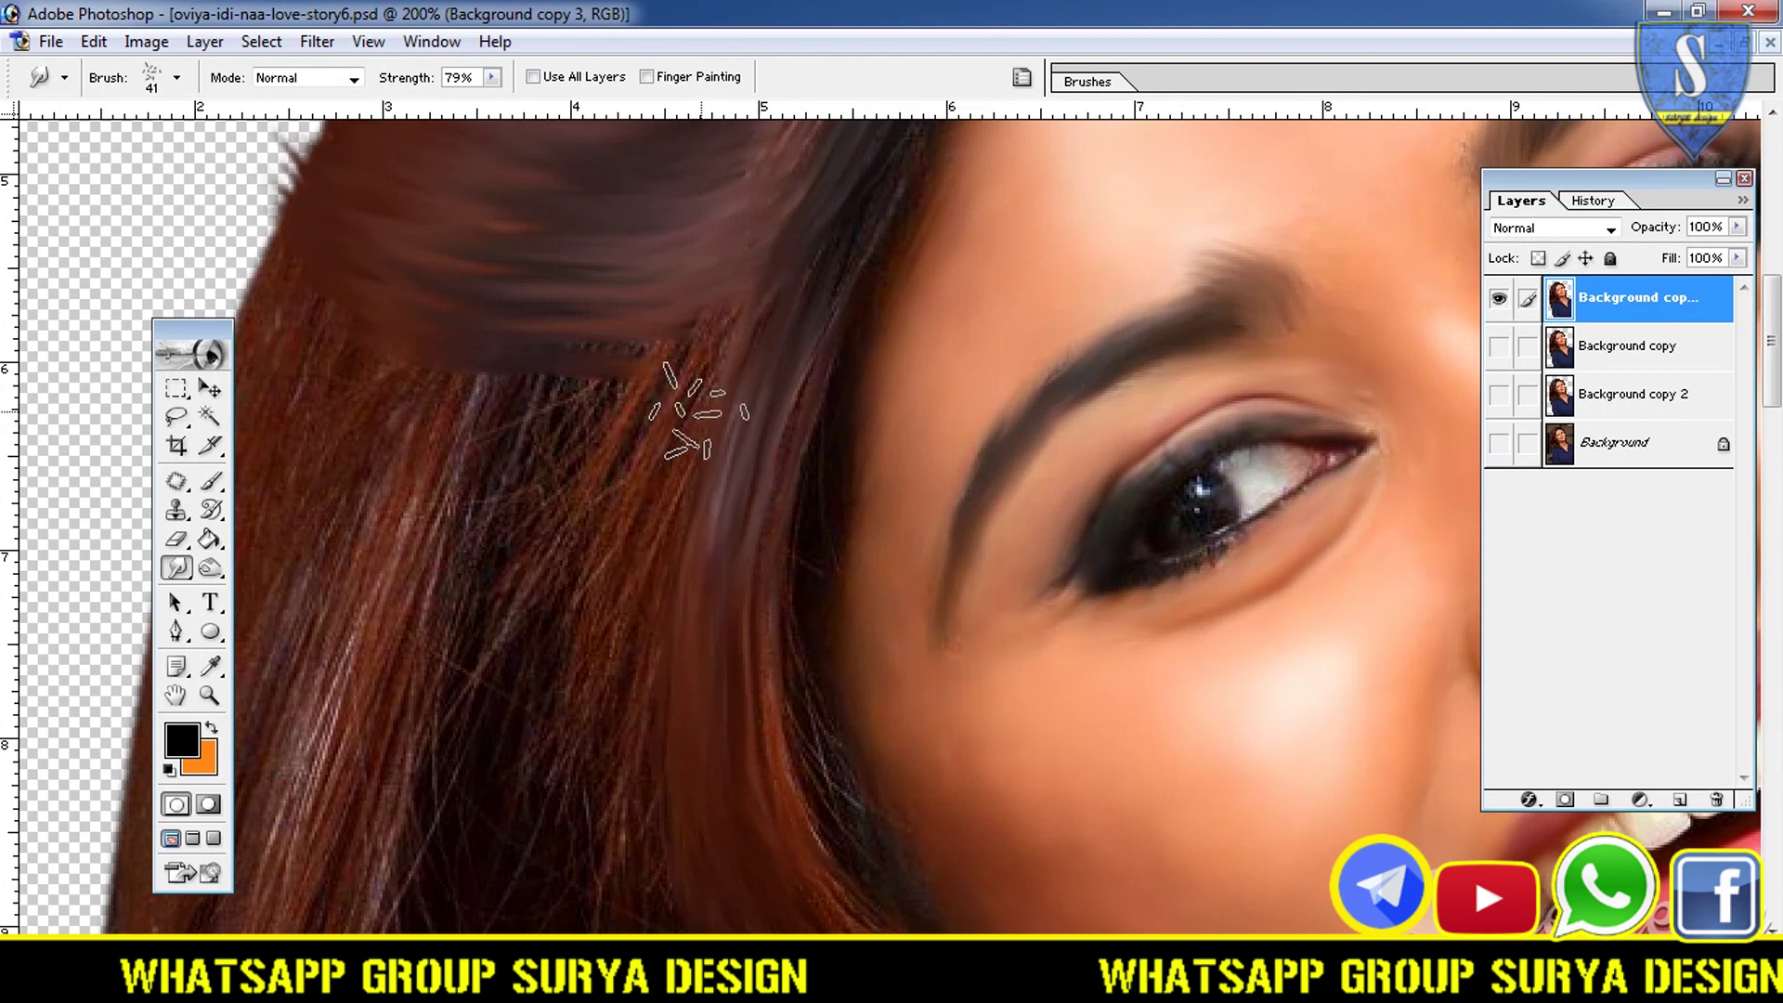
{"action": "mouse_move", "coordinate": [709, 359]}
{"action": "left_mouse_down"}
{"action": "mouse_move", "coordinate": [649, 724]}
{"action": "mouse_move", "coordinate": [685, 891]}
{"action": "left_mouse_up"}
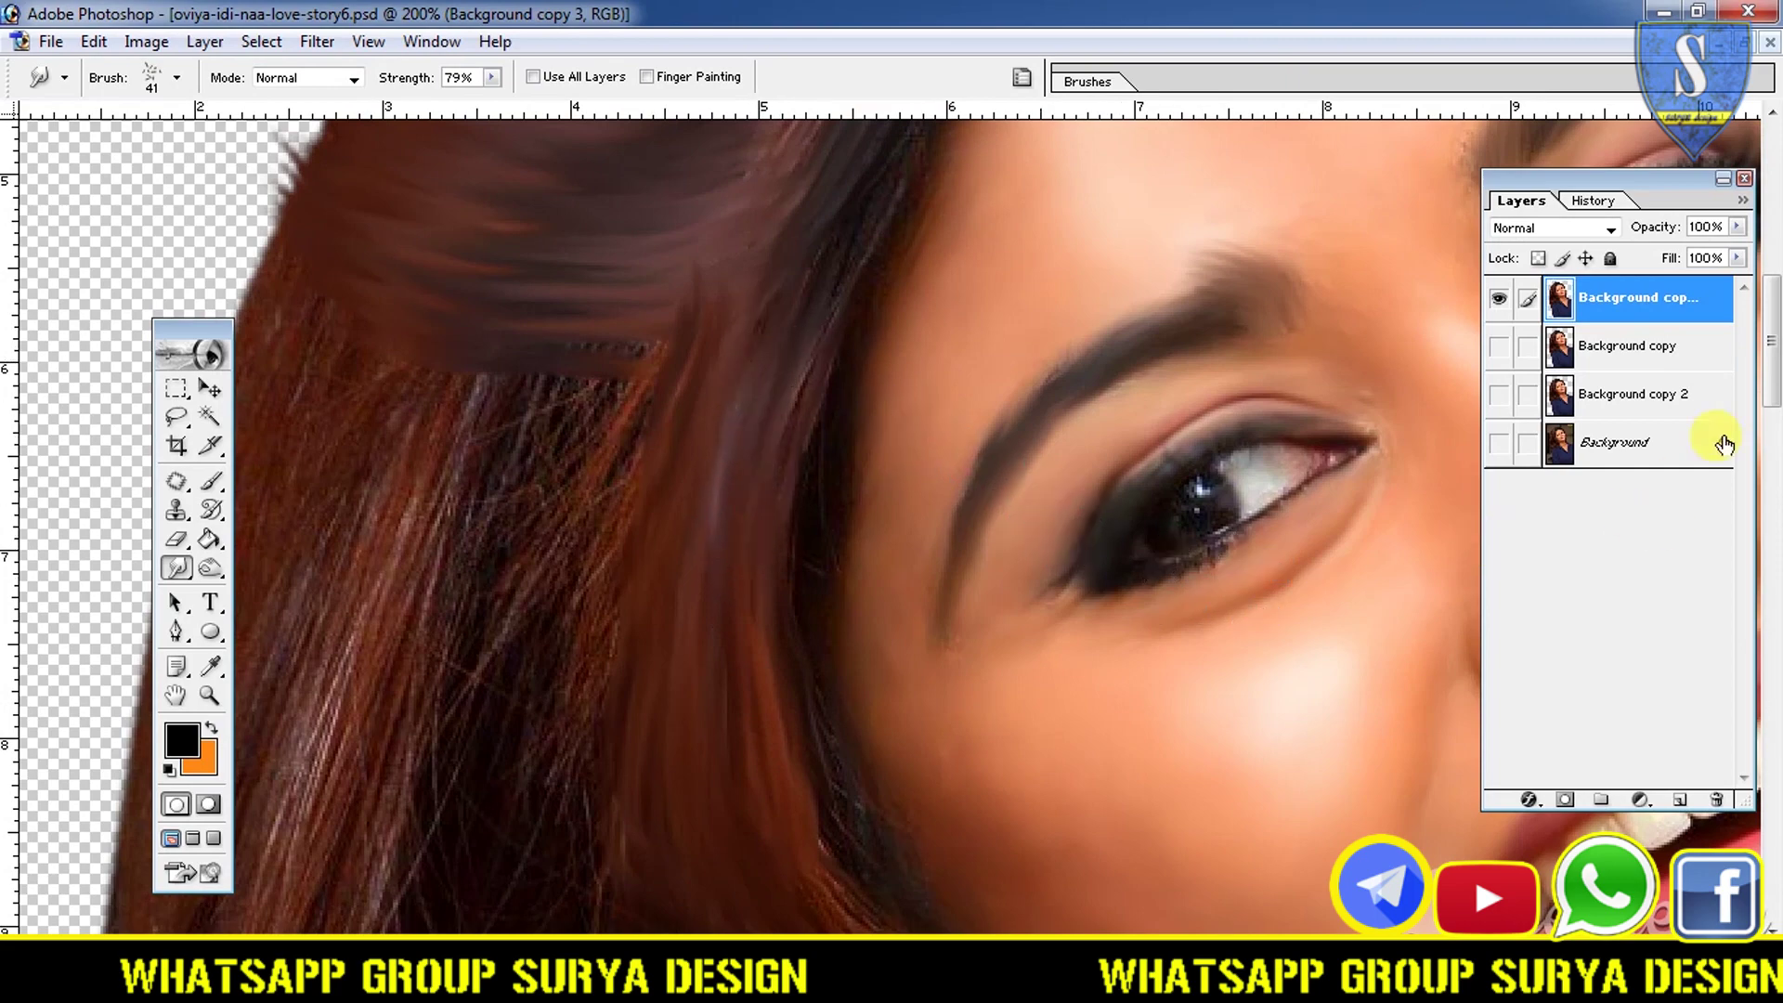
{"action": "scroll", "coordinate": [761, 197], "scroll_direction": "down", "scroll_amount": 10}
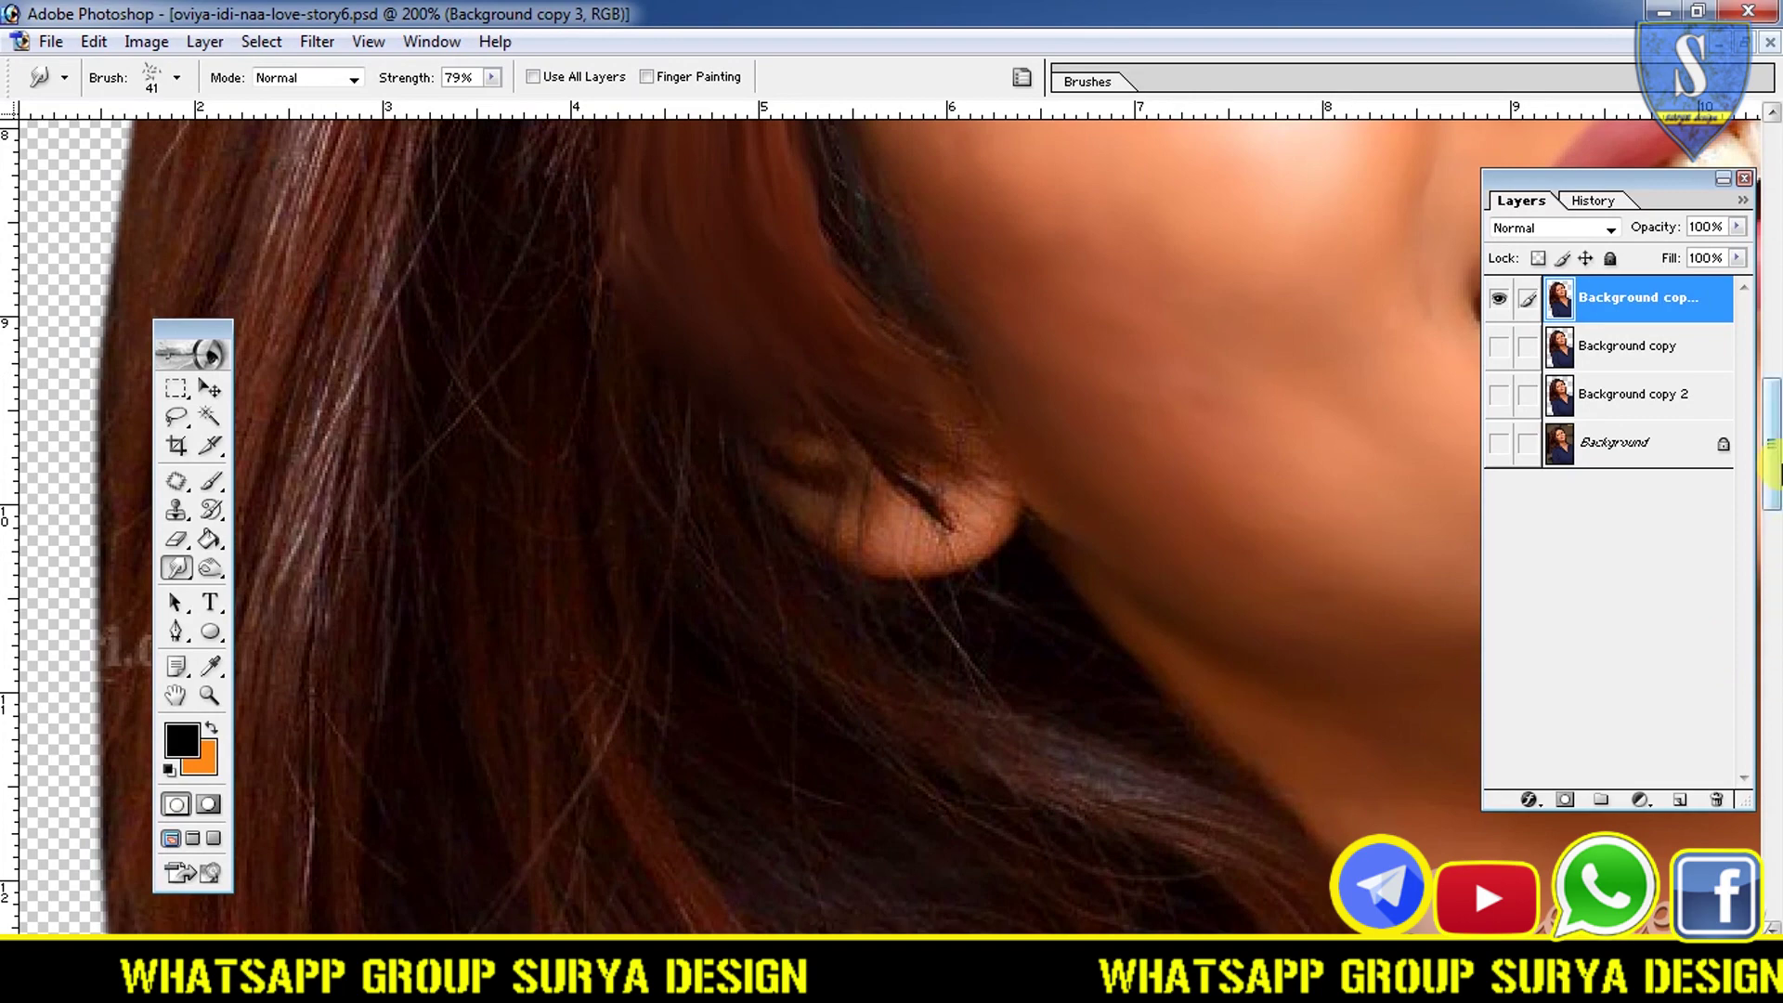
- Smooth the left hair band and strands left of the eye into downward streaks
{"action": "left_click_drag", "start_coordinate": [1772, 446], "coordinate": [1773, 290]}
{"action": "left_click_drag", "start_coordinate": [637, 572], "coordinate": [275, 557]}
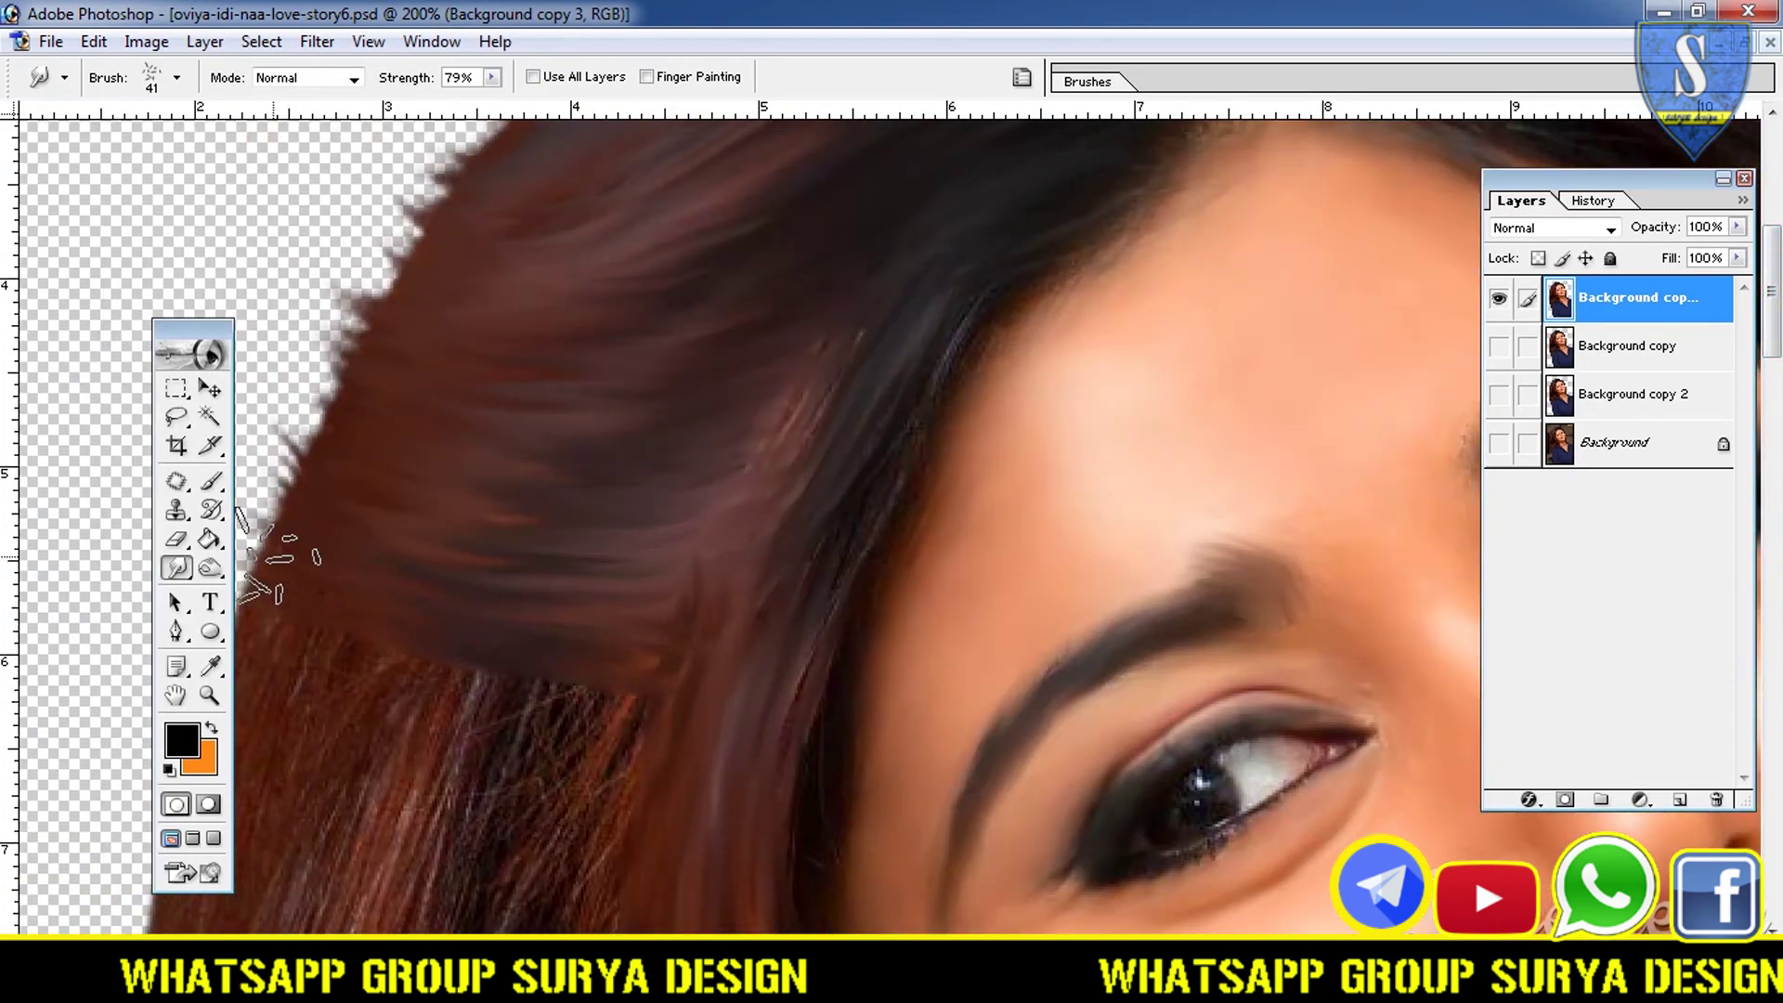
{"action": "left_click_drag", "start_coordinate": [545, 597], "coordinate": [279, 520]}
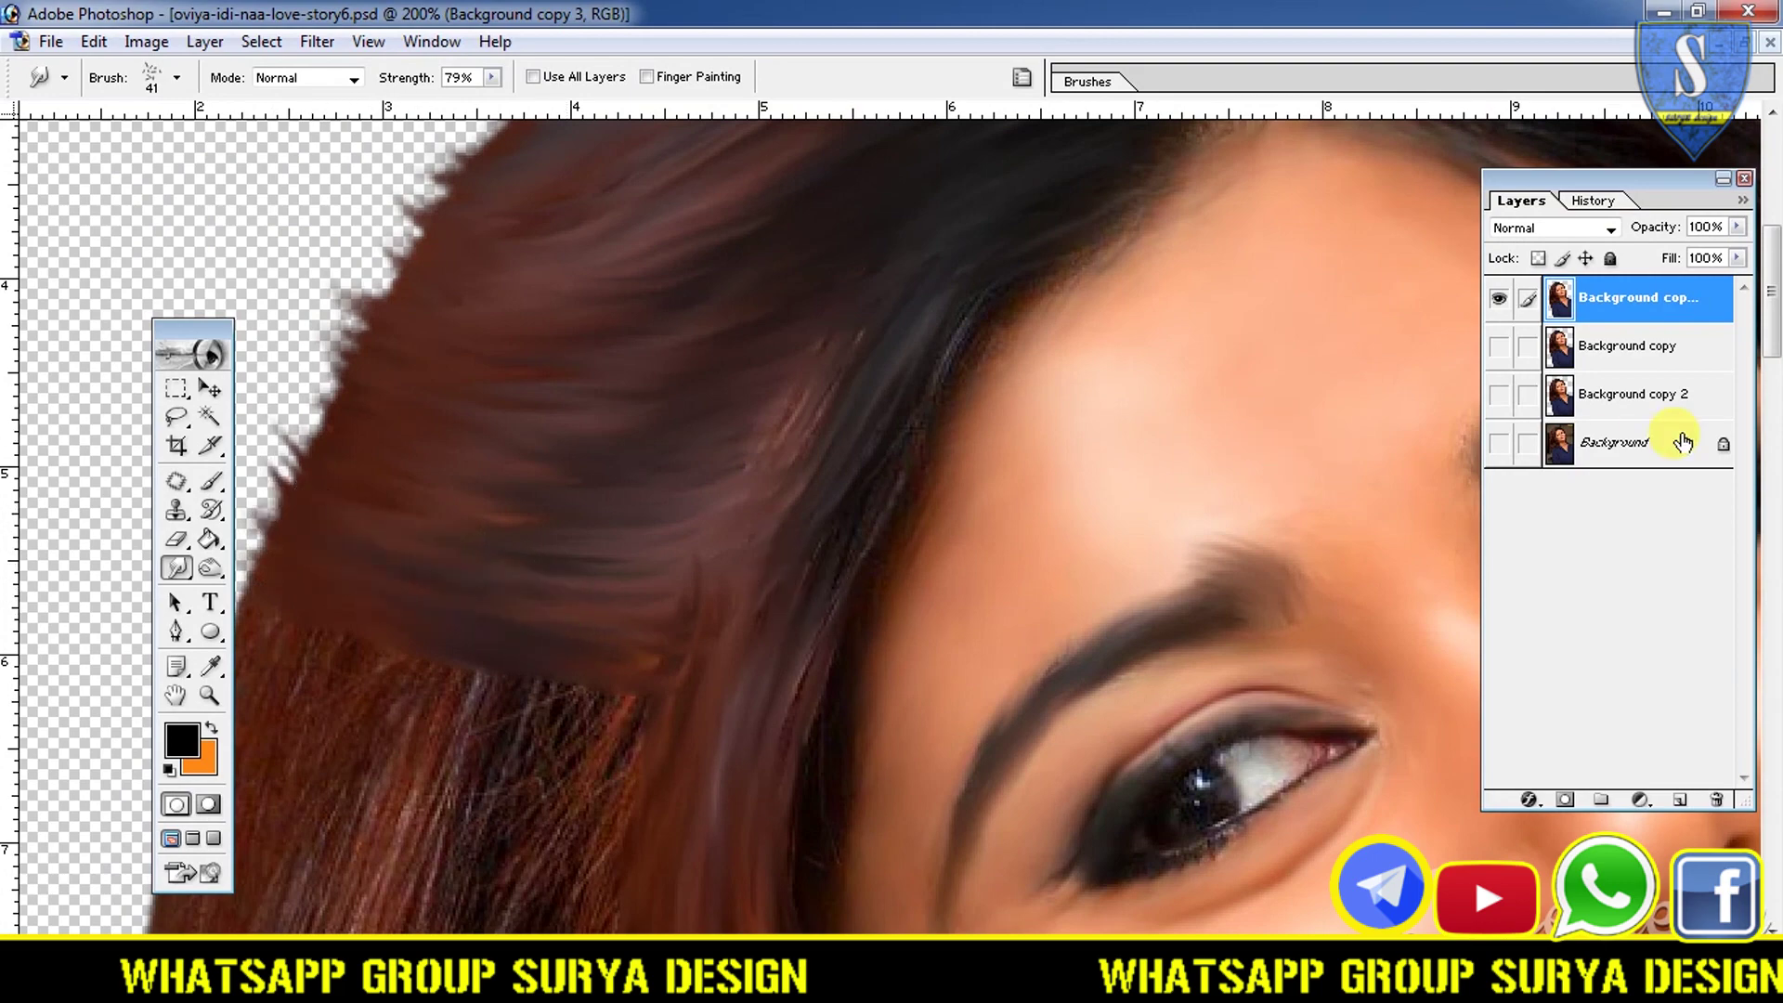
{"action": "left_click_drag", "start_coordinate": [1772, 295], "coordinate": [1772, 361]}
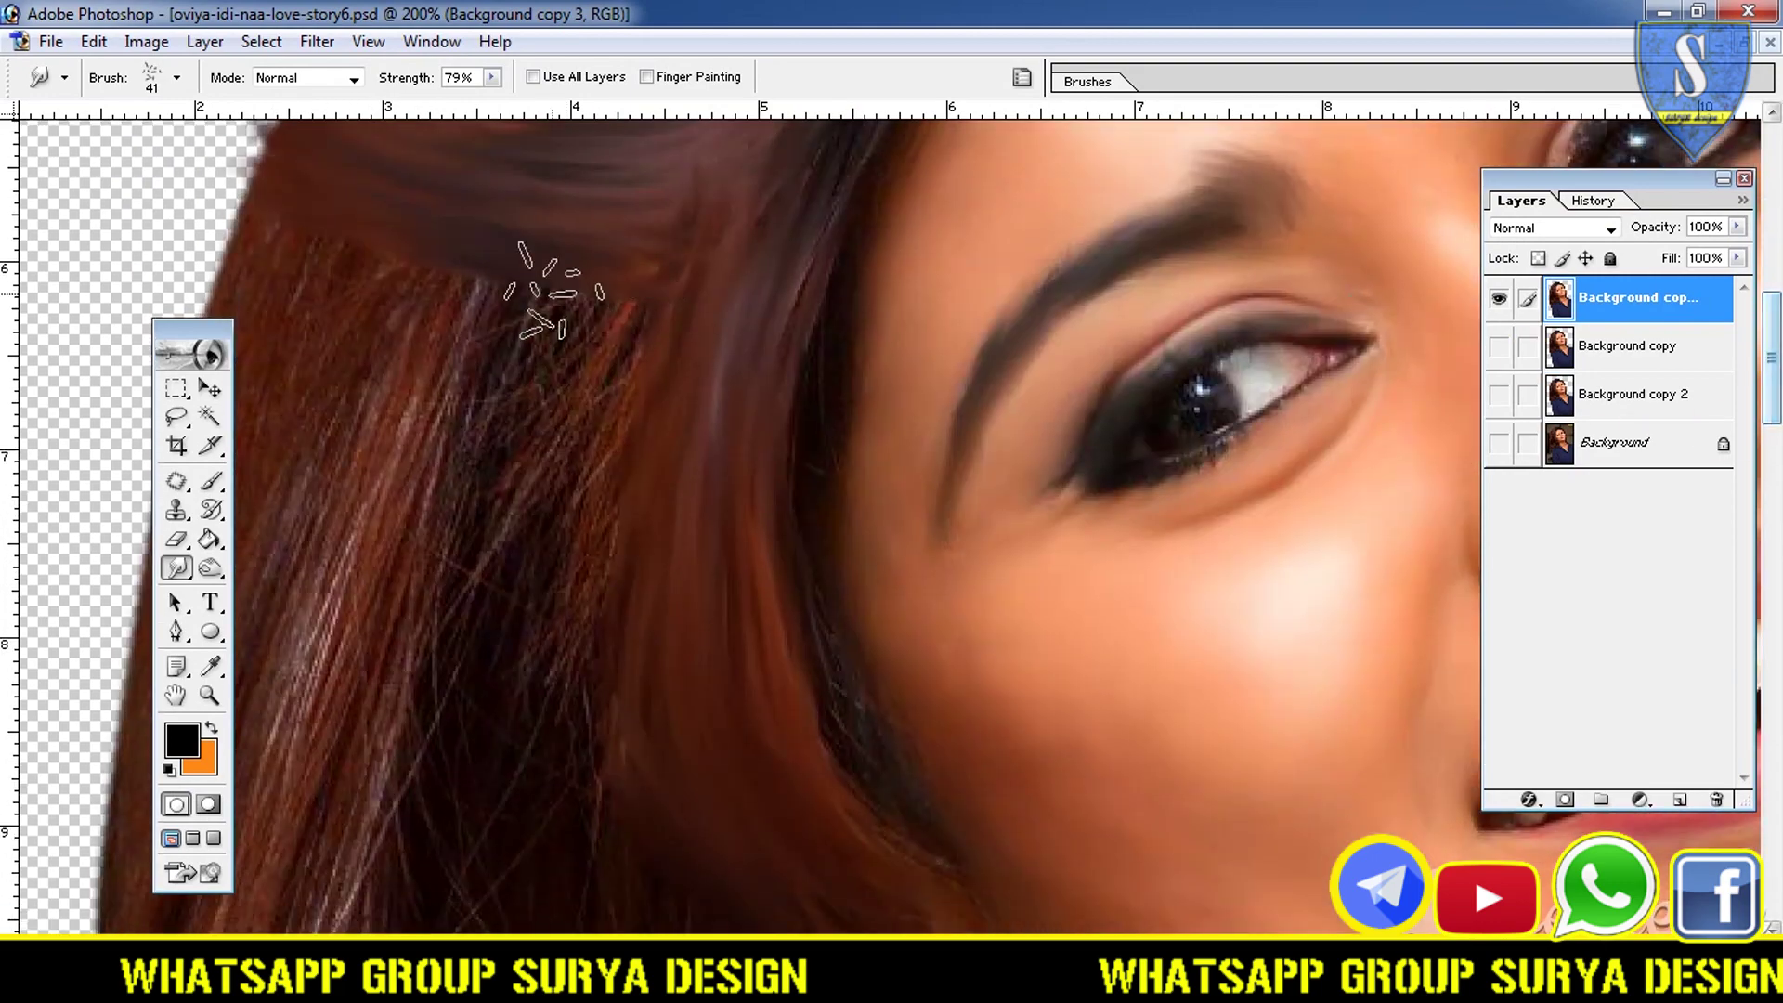
{"action": "left_click_drag", "start_coordinate": [901, 932], "coordinate": [811, 932]}
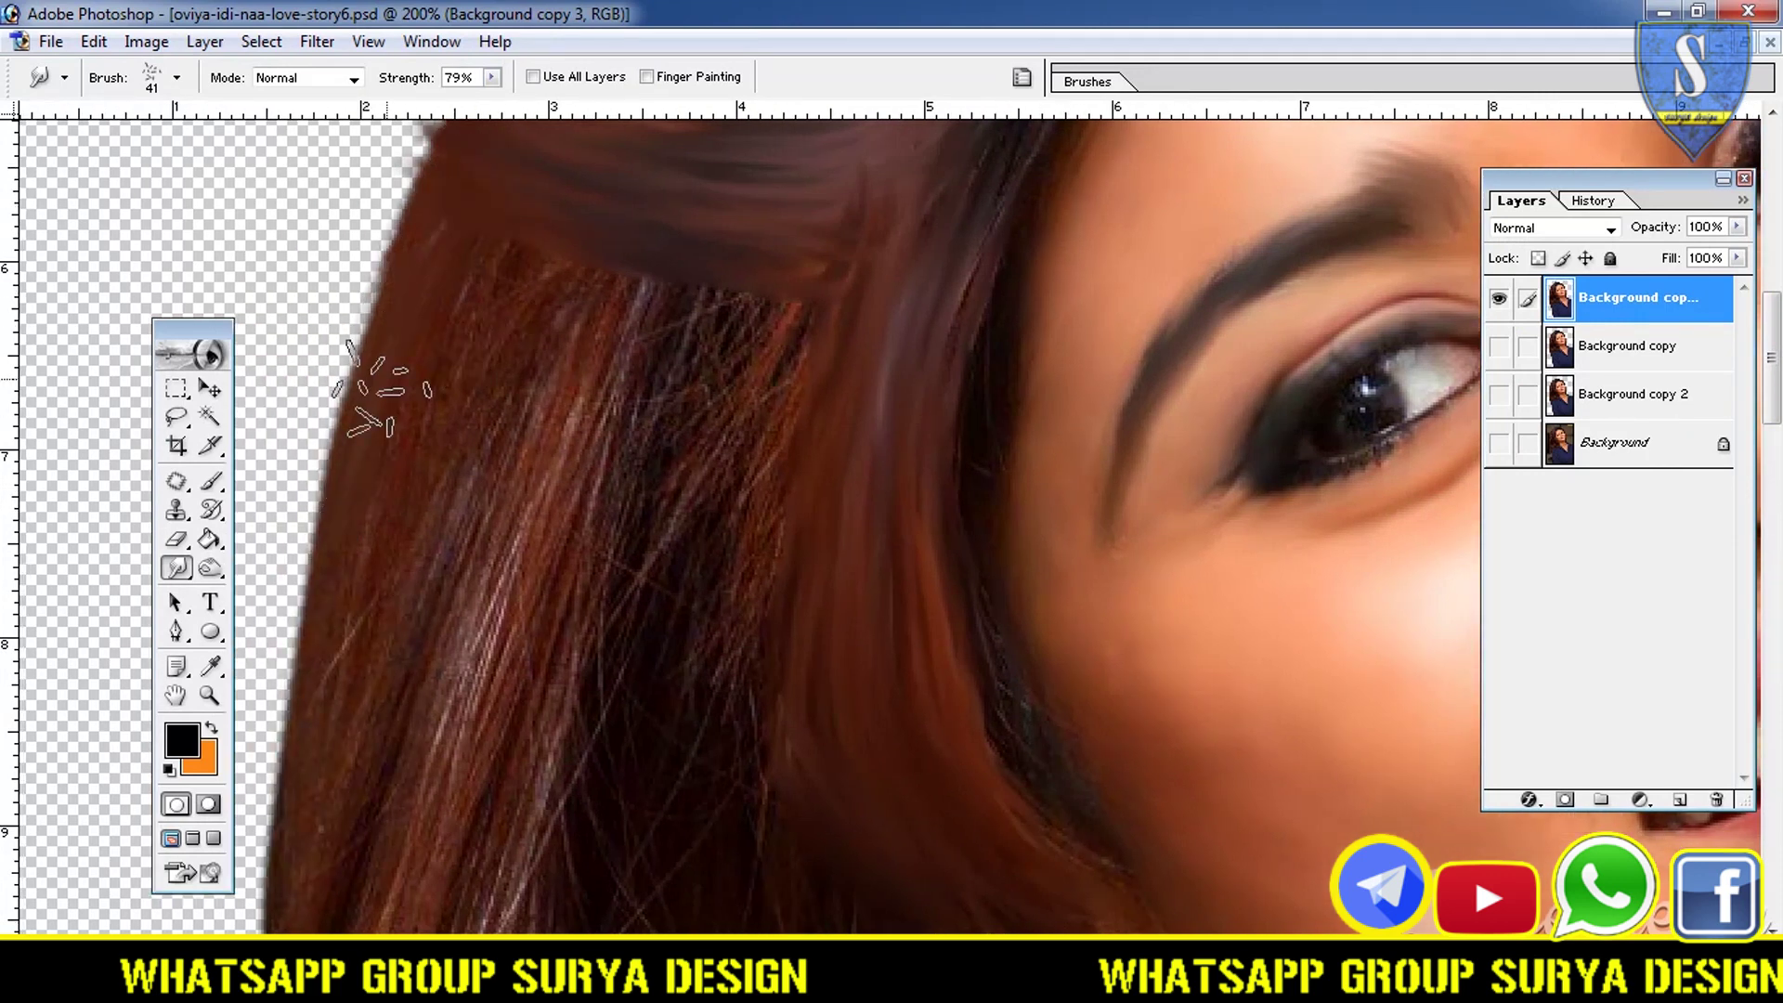
{"action": "left_click_drag", "start_coordinate": [577, 338], "coordinate": [439, 760]}
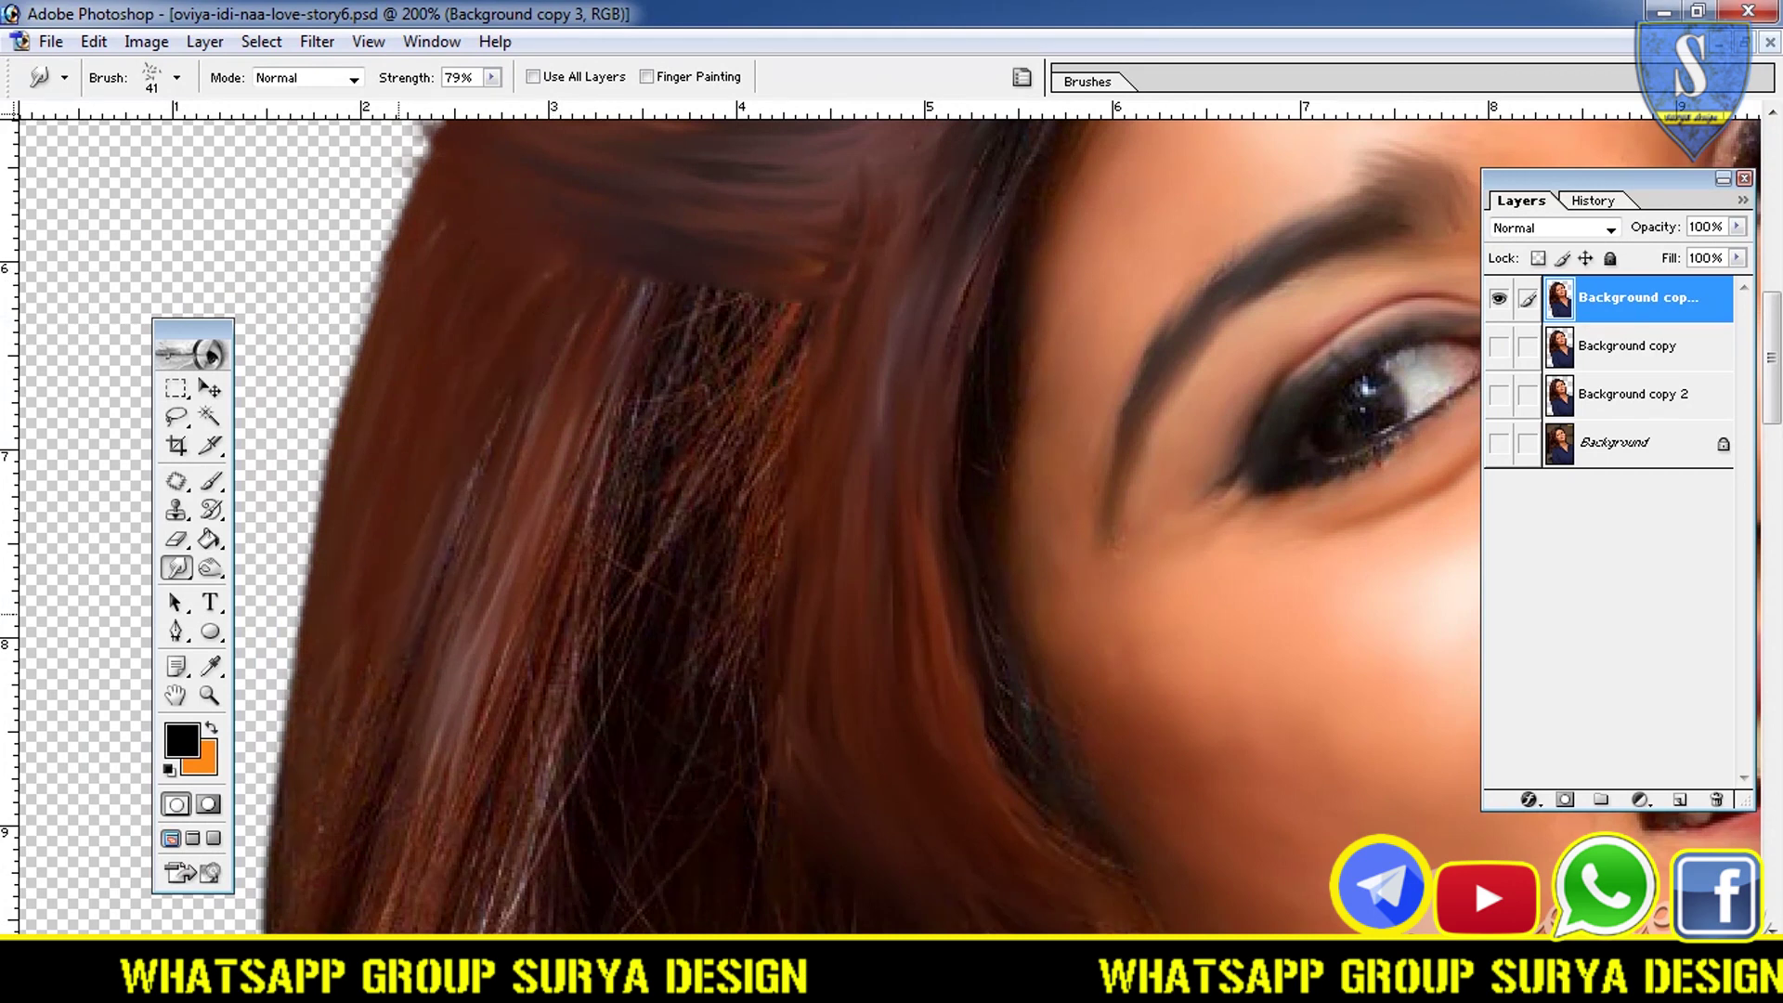
{"action": "left_click_drag", "start_coordinate": [549, 311], "coordinate": [387, 741]}
{"action": "mouse_move", "coordinate": [503, 333]}
{"action": "left_mouse_down"}
{"action": "mouse_move", "coordinate": [370, 669]}
{"action": "mouse_move", "coordinate": [390, 785]}
{"action": "left_mouse_up"}
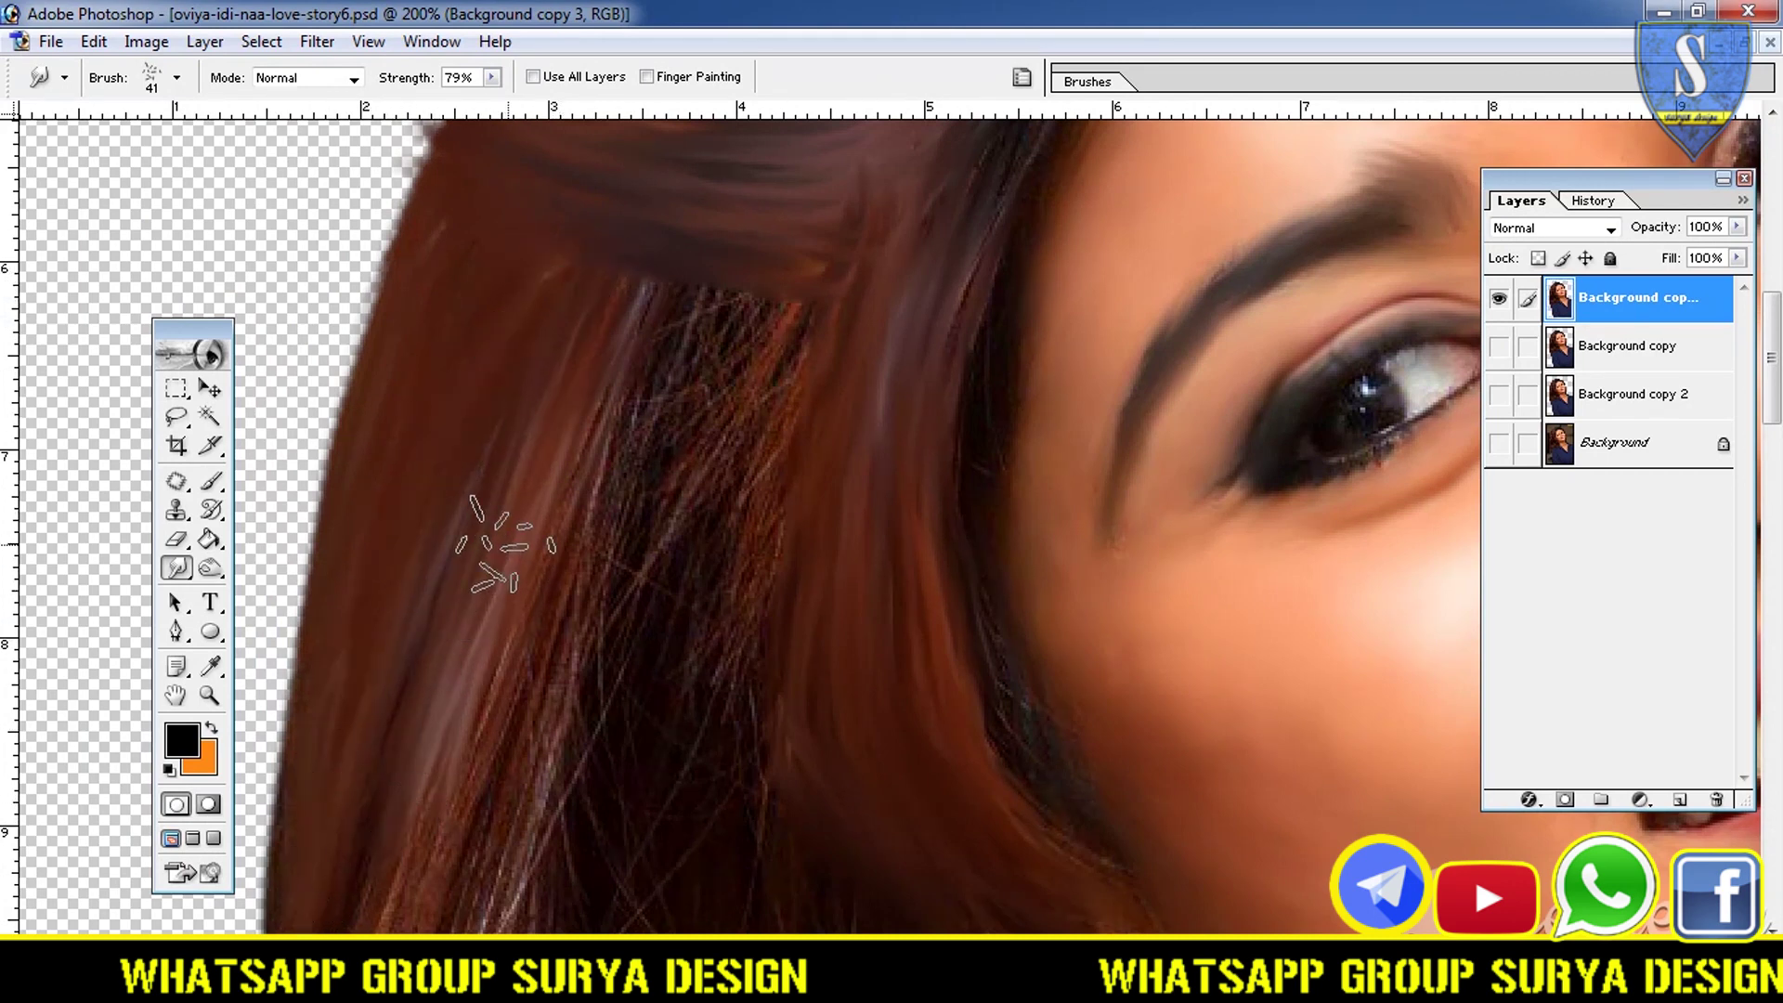
- Blend the upper and lower-left hair strands downward along their direction
{"action": "left_click_drag", "start_coordinate": [826, 288], "coordinate": [767, 771]}
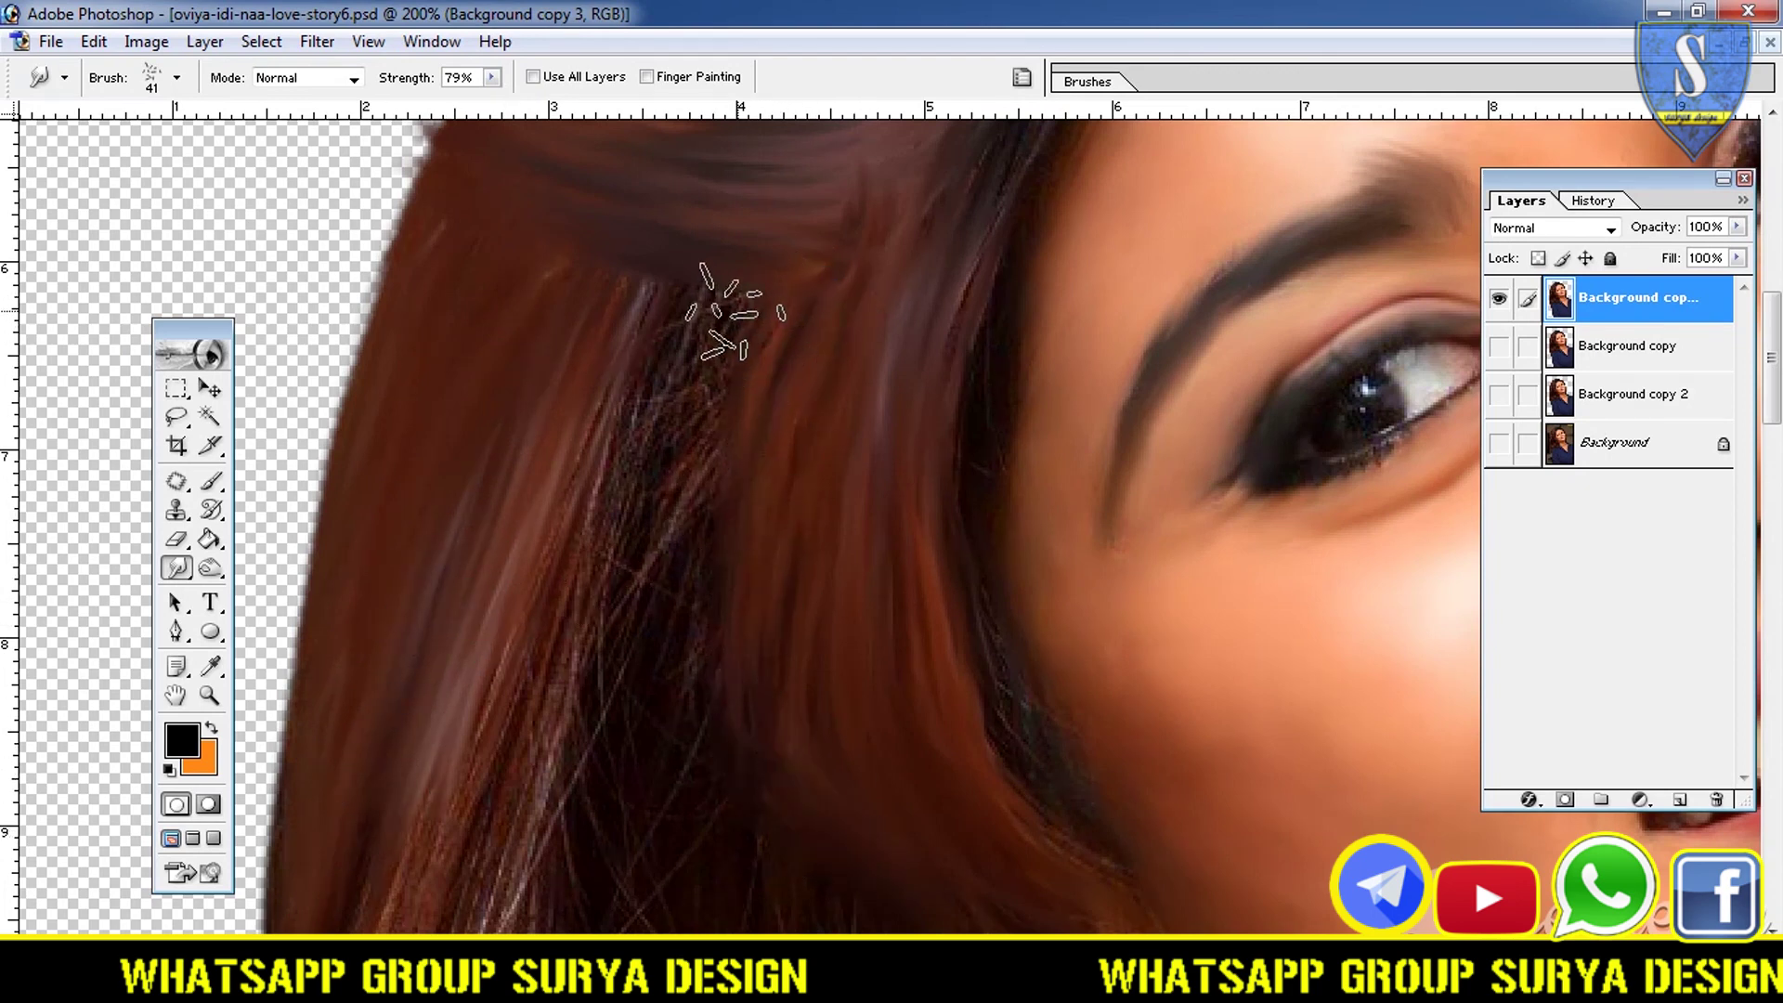
{"action": "left_click_drag", "start_coordinate": [709, 338], "coordinate": [733, 427]}
{"action": "left_click_drag", "start_coordinate": [696, 303], "coordinate": [518, 768]}
{"action": "mouse_move", "coordinate": [616, 398]}
{"action": "left_mouse_down"}
{"action": "mouse_move", "coordinate": [517, 650]}
{"action": "mouse_move", "coordinate": [490, 796]}
{"action": "left_mouse_up"}
{"action": "left_click_drag", "start_coordinate": [610, 589], "coordinate": [520, 882]}
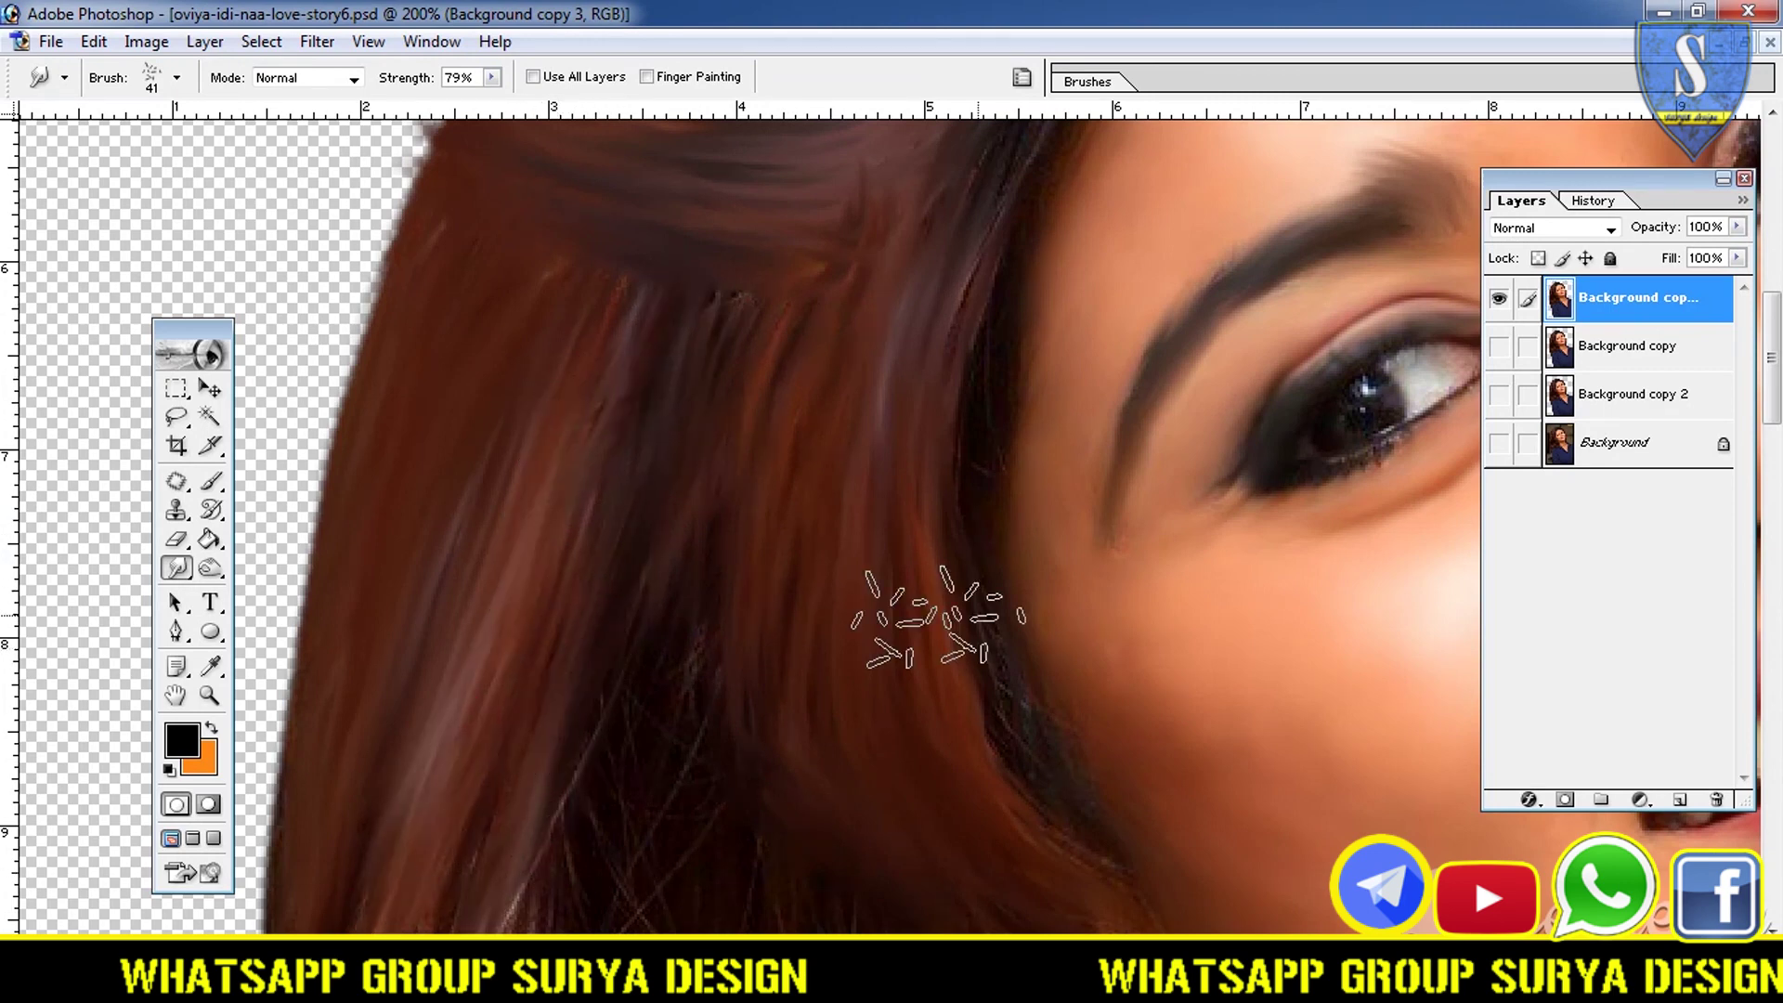
- Pull streaks down the left hair edge, smudging away the faint watermark
{"action": "left_click_drag", "start_coordinate": [1770, 381], "coordinate": [1771, 522]}
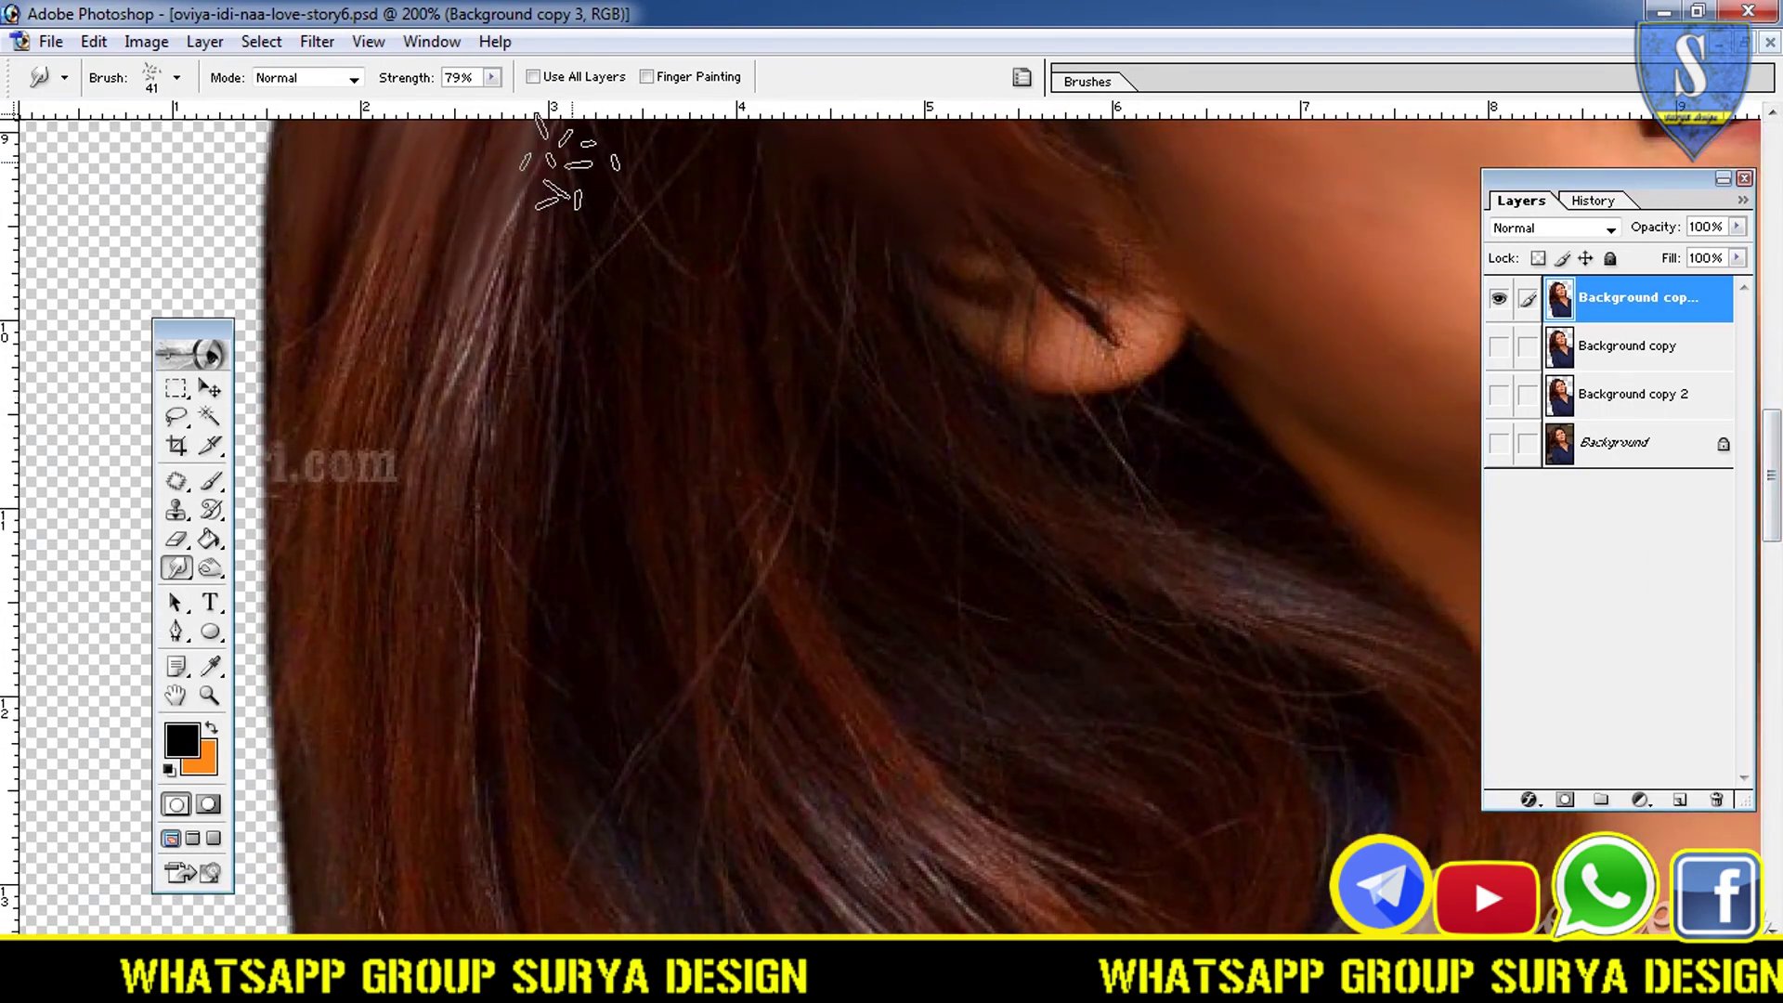
{"action": "left_click_drag", "start_coordinate": [479, 186], "coordinate": [408, 558]}
{"action": "left_click_drag", "start_coordinate": [518, 316], "coordinate": [450, 804]}
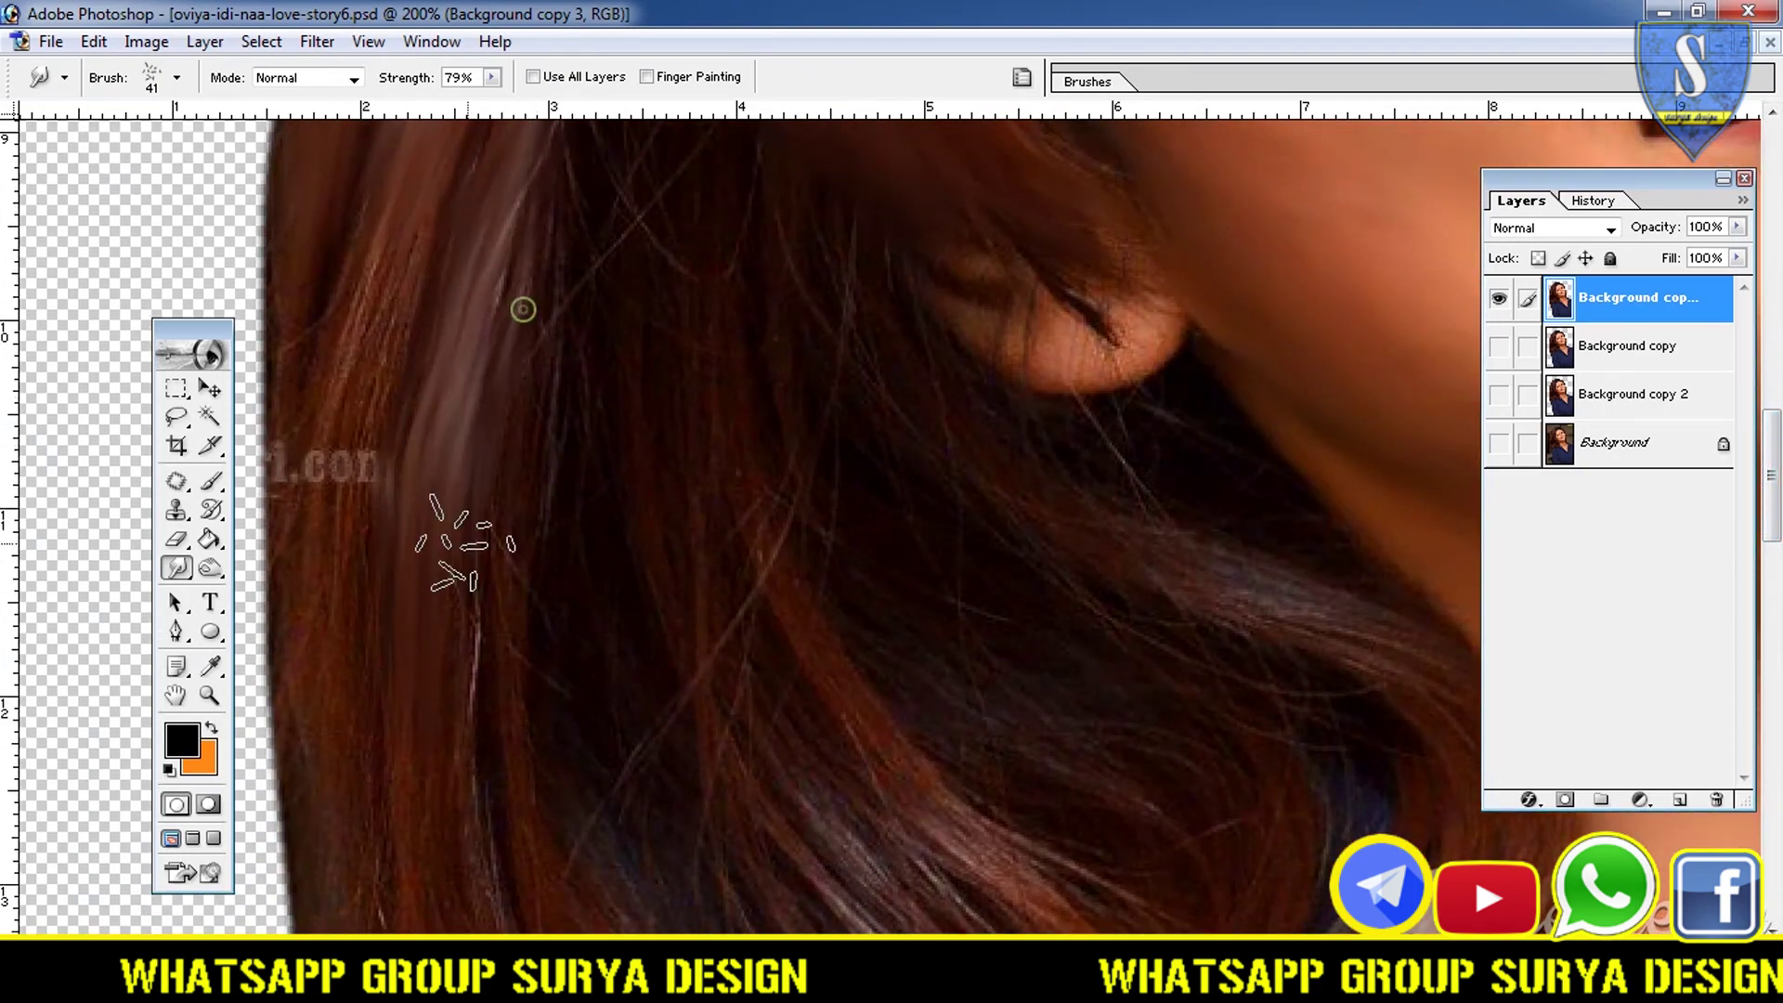
{"action": "left_click_drag", "start_coordinate": [343, 427], "coordinate": [279, 863]}
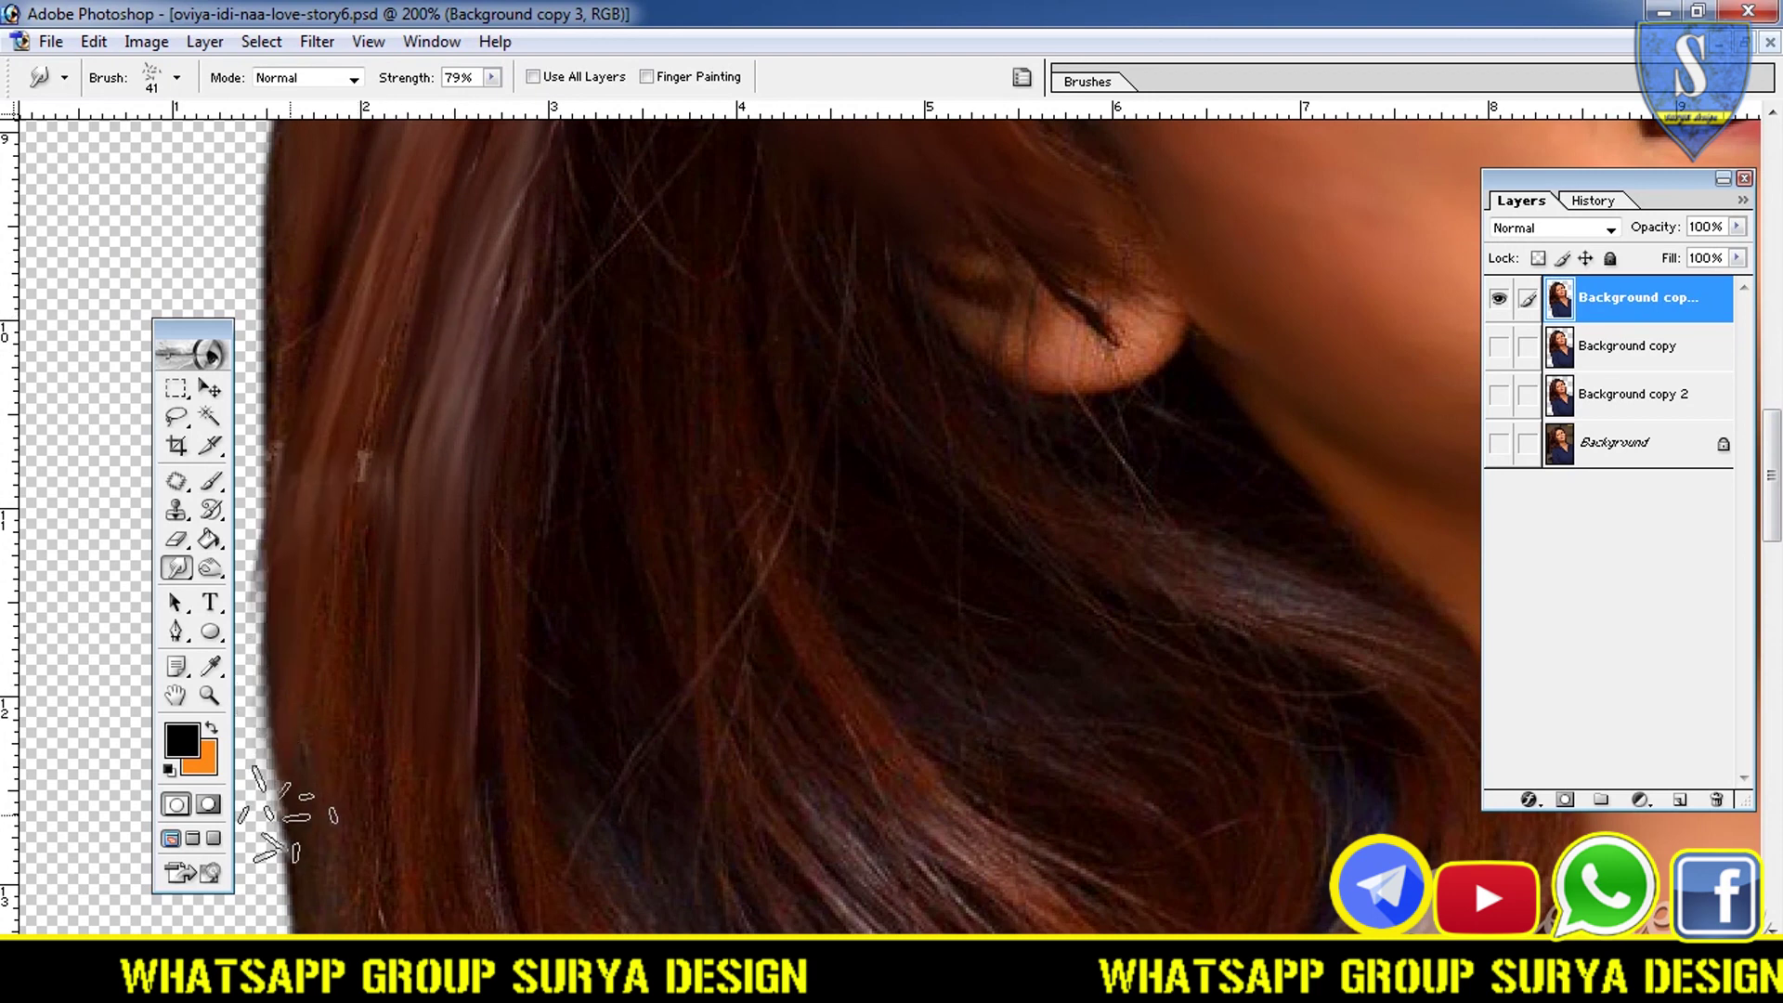
{"action": "left_click_drag", "start_coordinate": [306, 334], "coordinate": [311, 841]}
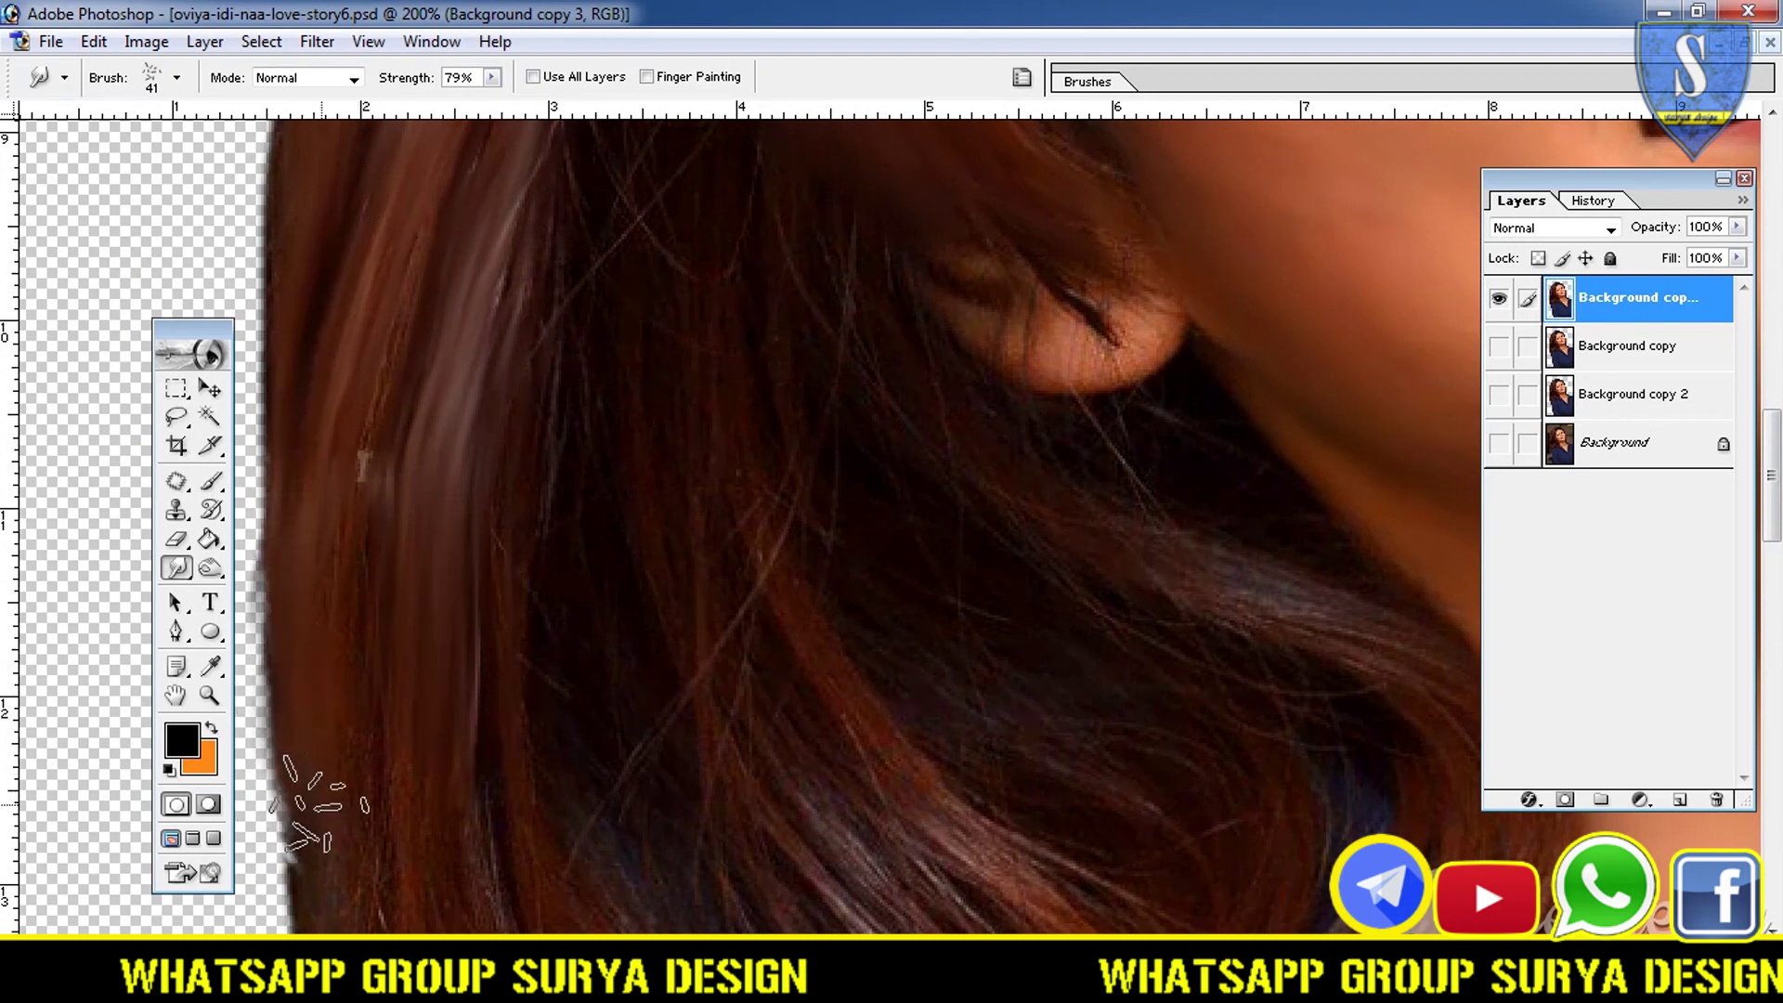
{"action": "left_click_drag", "start_coordinate": [408, 278], "coordinate": [362, 715]}
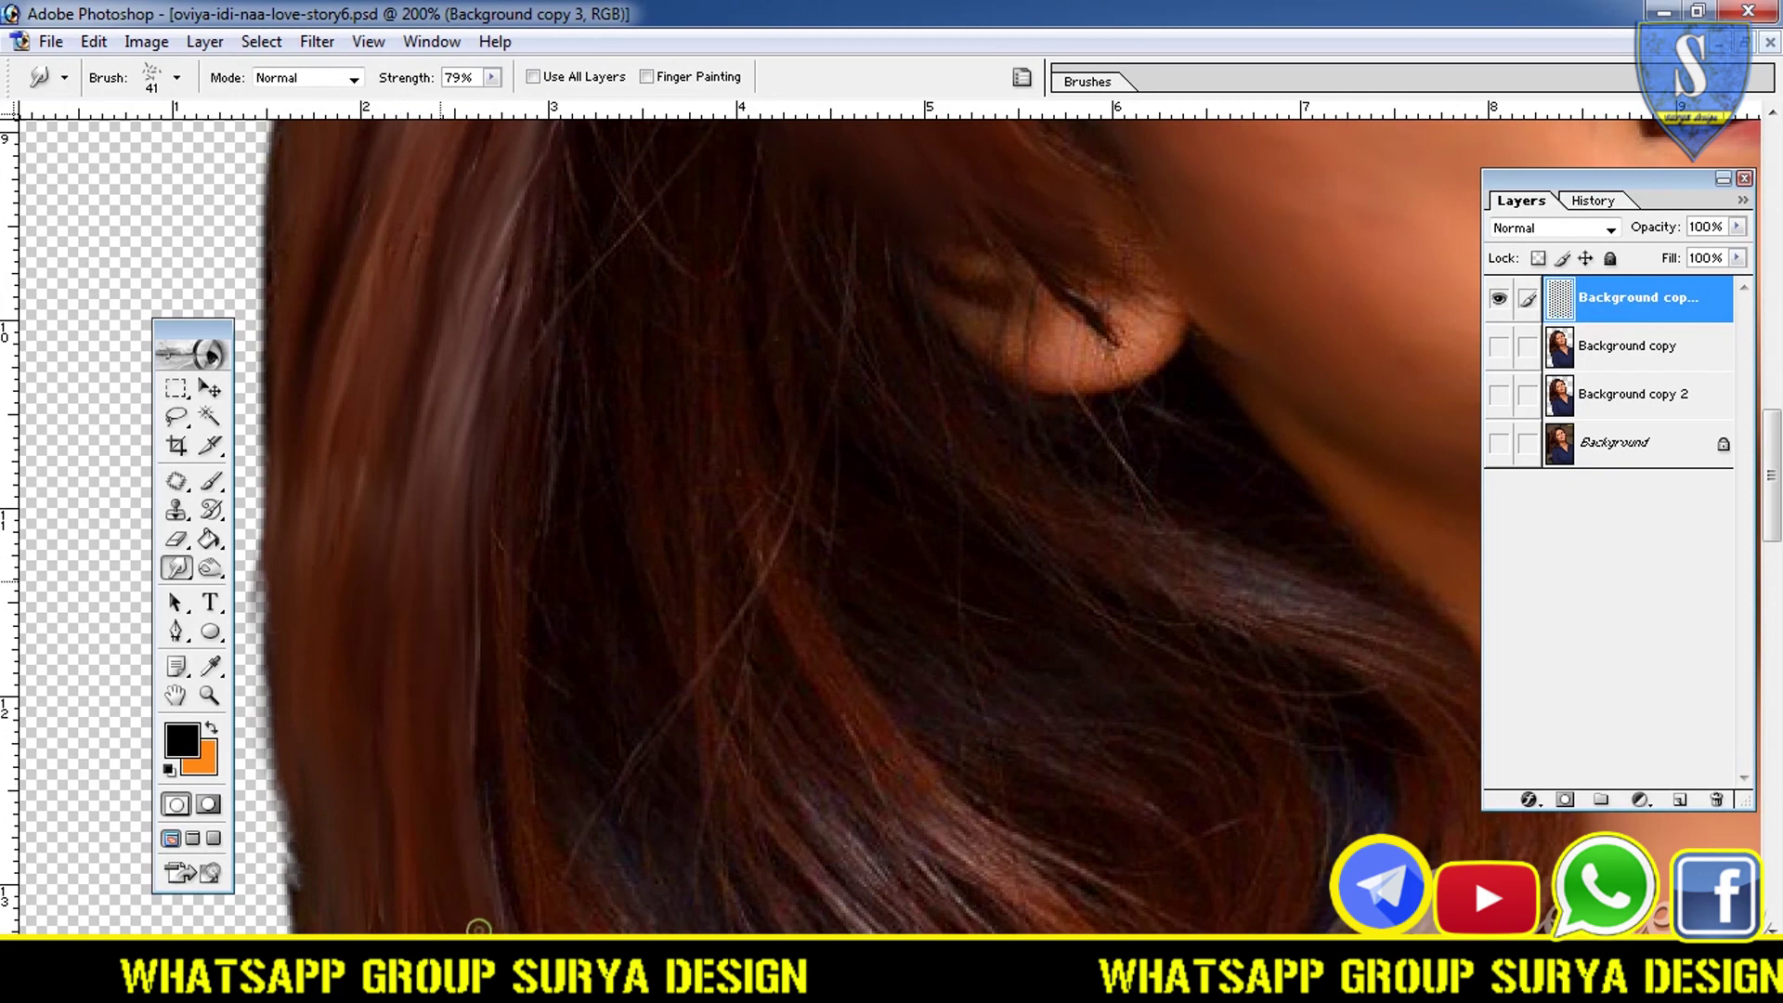
{"action": "left_click_drag", "start_coordinate": [517, 339], "coordinate": [672, 186]}
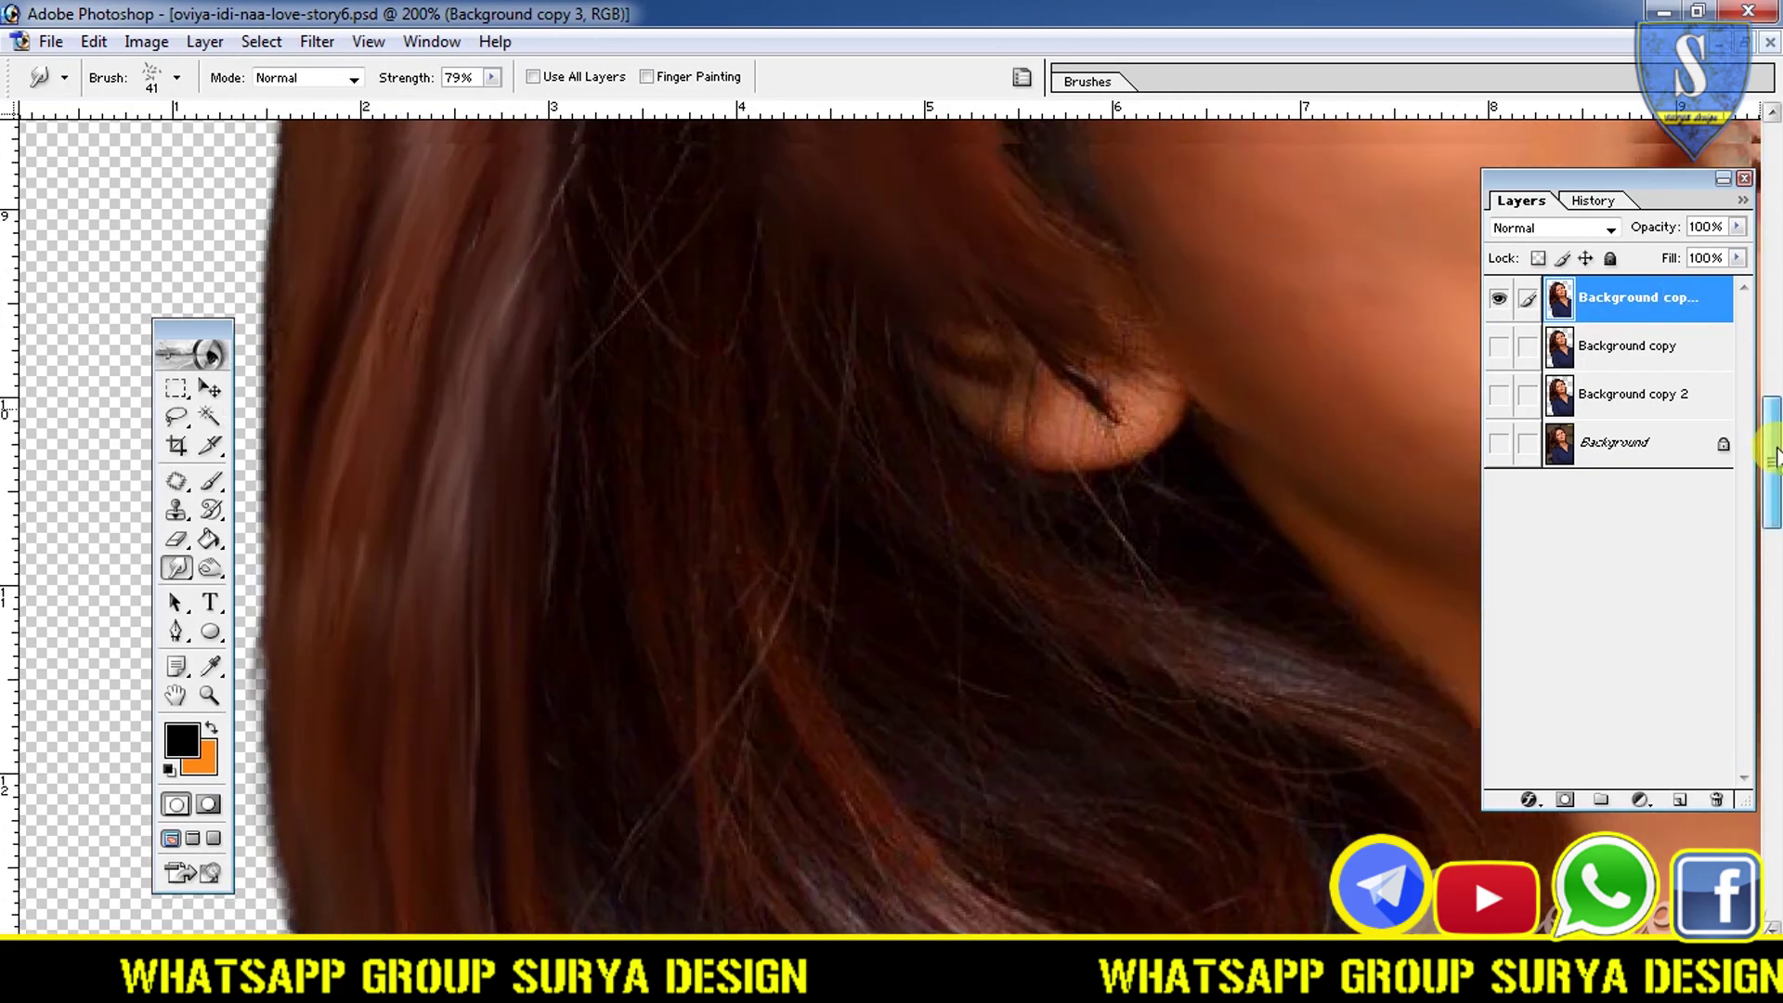
- Smear the curling strands below and around the ear along their diagonal sweep
{"action": "left_click_drag", "start_coordinate": [1770, 429], "coordinate": [1770, 394]}
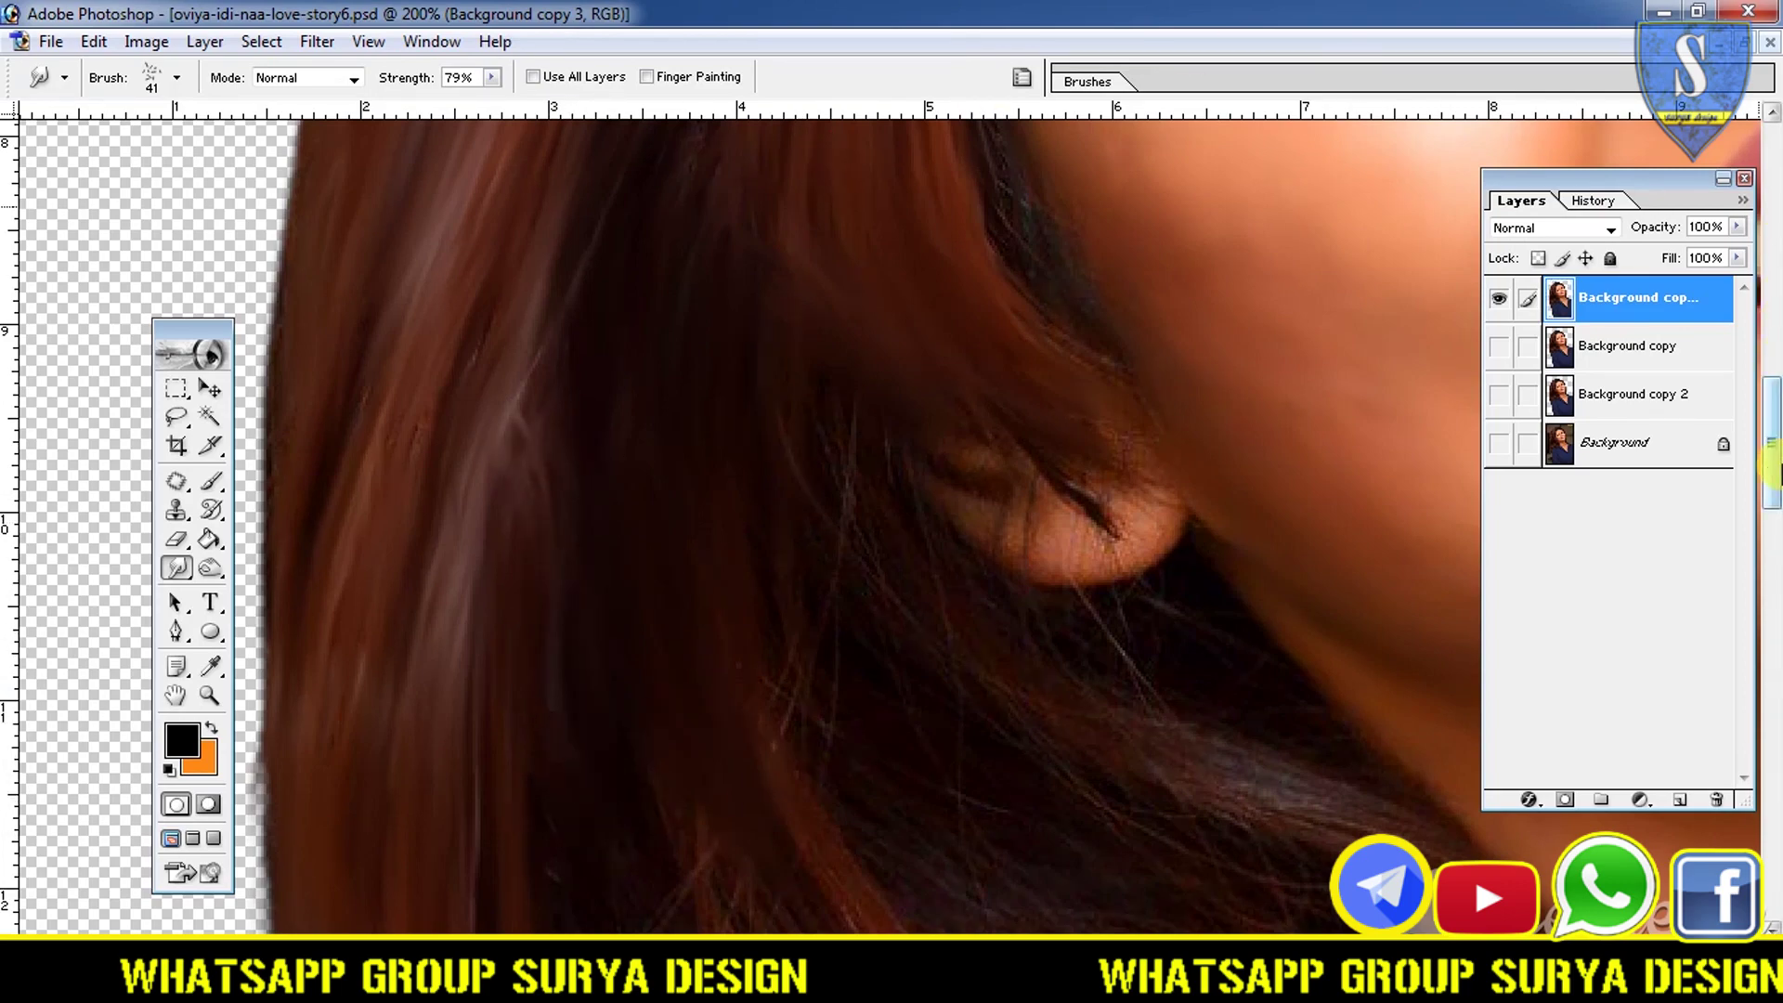
{"action": "left_click_drag", "start_coordinate": [1771, 446], "coordinate": [1772, 539]}
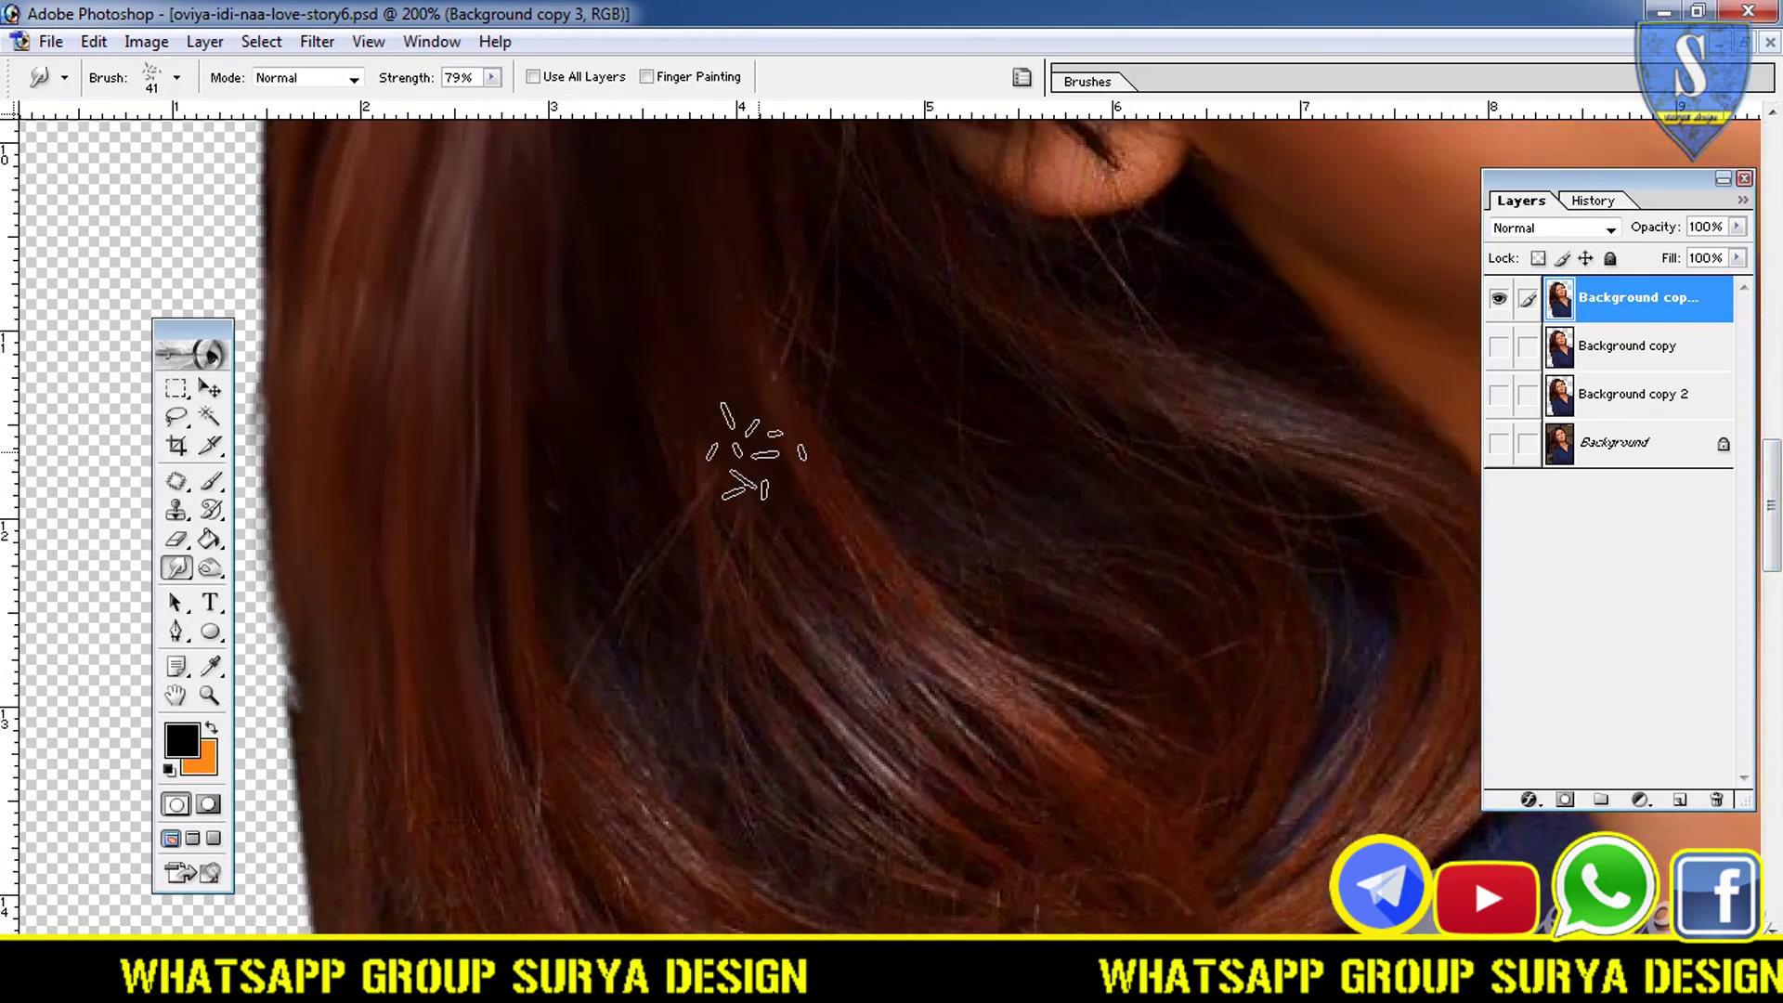
{"action": "left_click_drag", "start_coordinate": [868, 599], "coordinate": [1003, 757]}
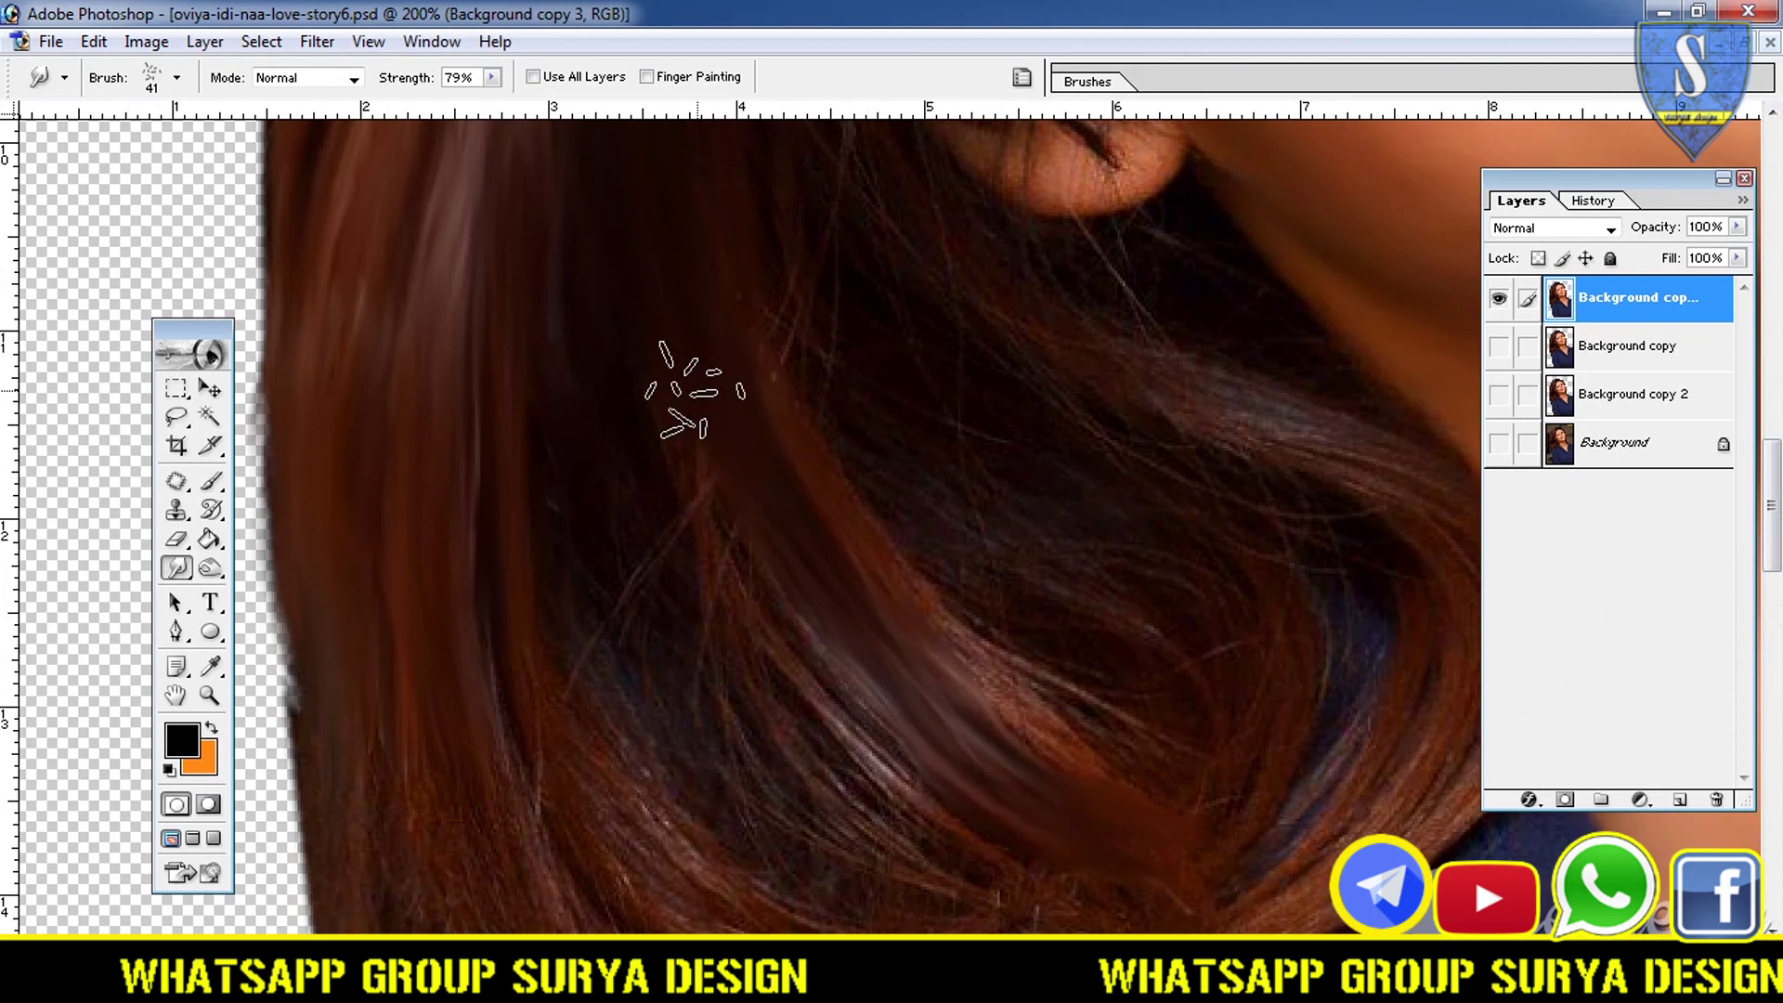
{"action": "left_click_drag", "start_coordinate": [696, 518], "coordinate": [966, 823]}
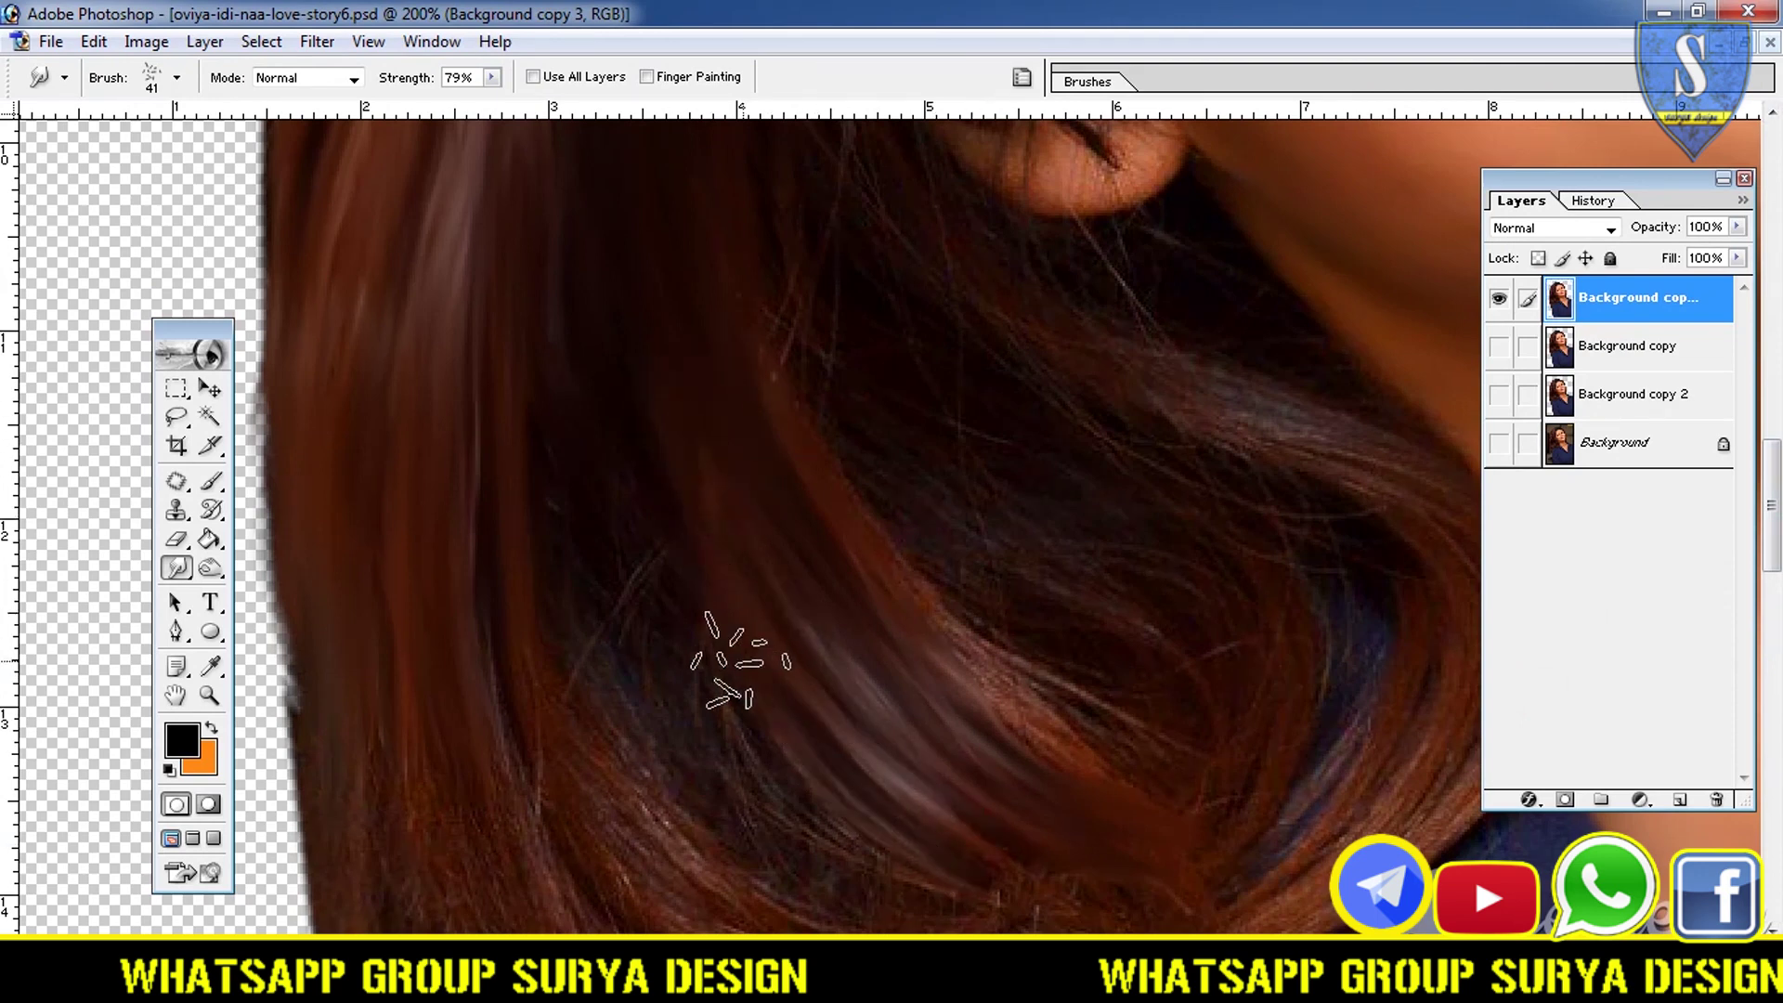
{"action": "left_click_drag", "start_coordinate": [740, 659], "coordinate": [1021, 883]}
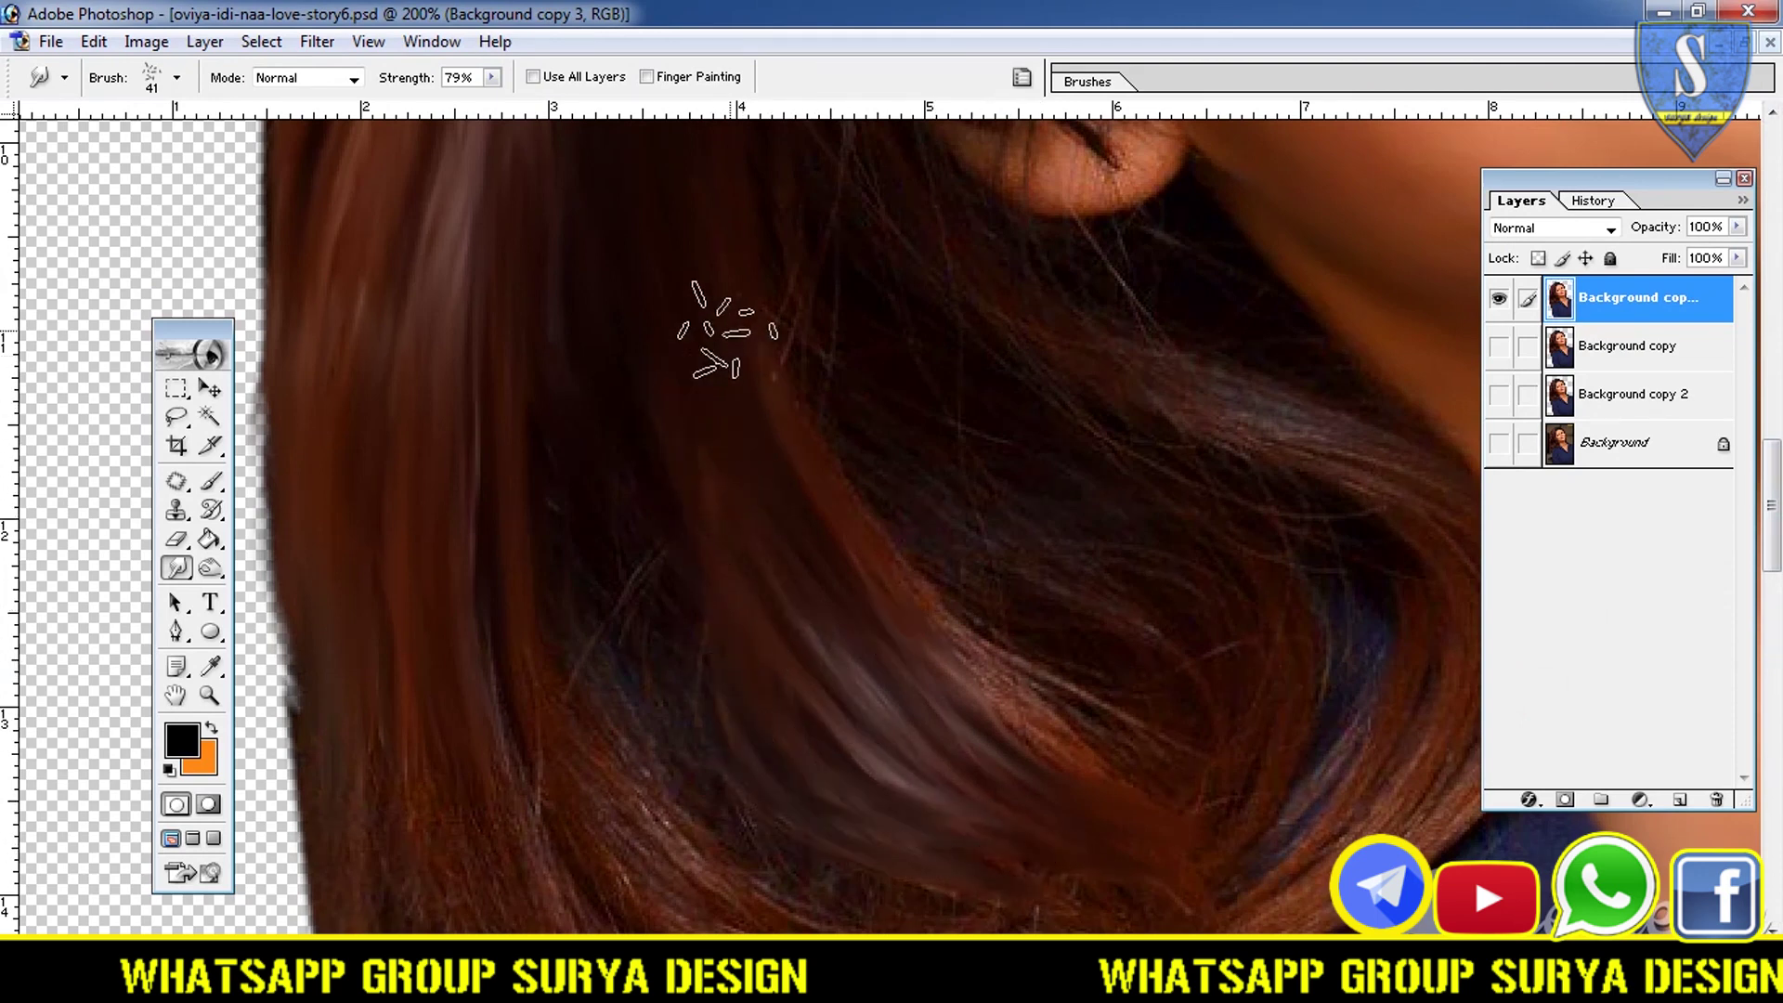
{"action": "mouse_move", "coordinate": [734, 316]}
{"action": "left_mouse_down"}
{"action": "mouse_move", "coordinate": [967, 617]}
{"action": "mouse_move", "coordinate": [1154, 736]}
{"action": "left_mouse_up"}
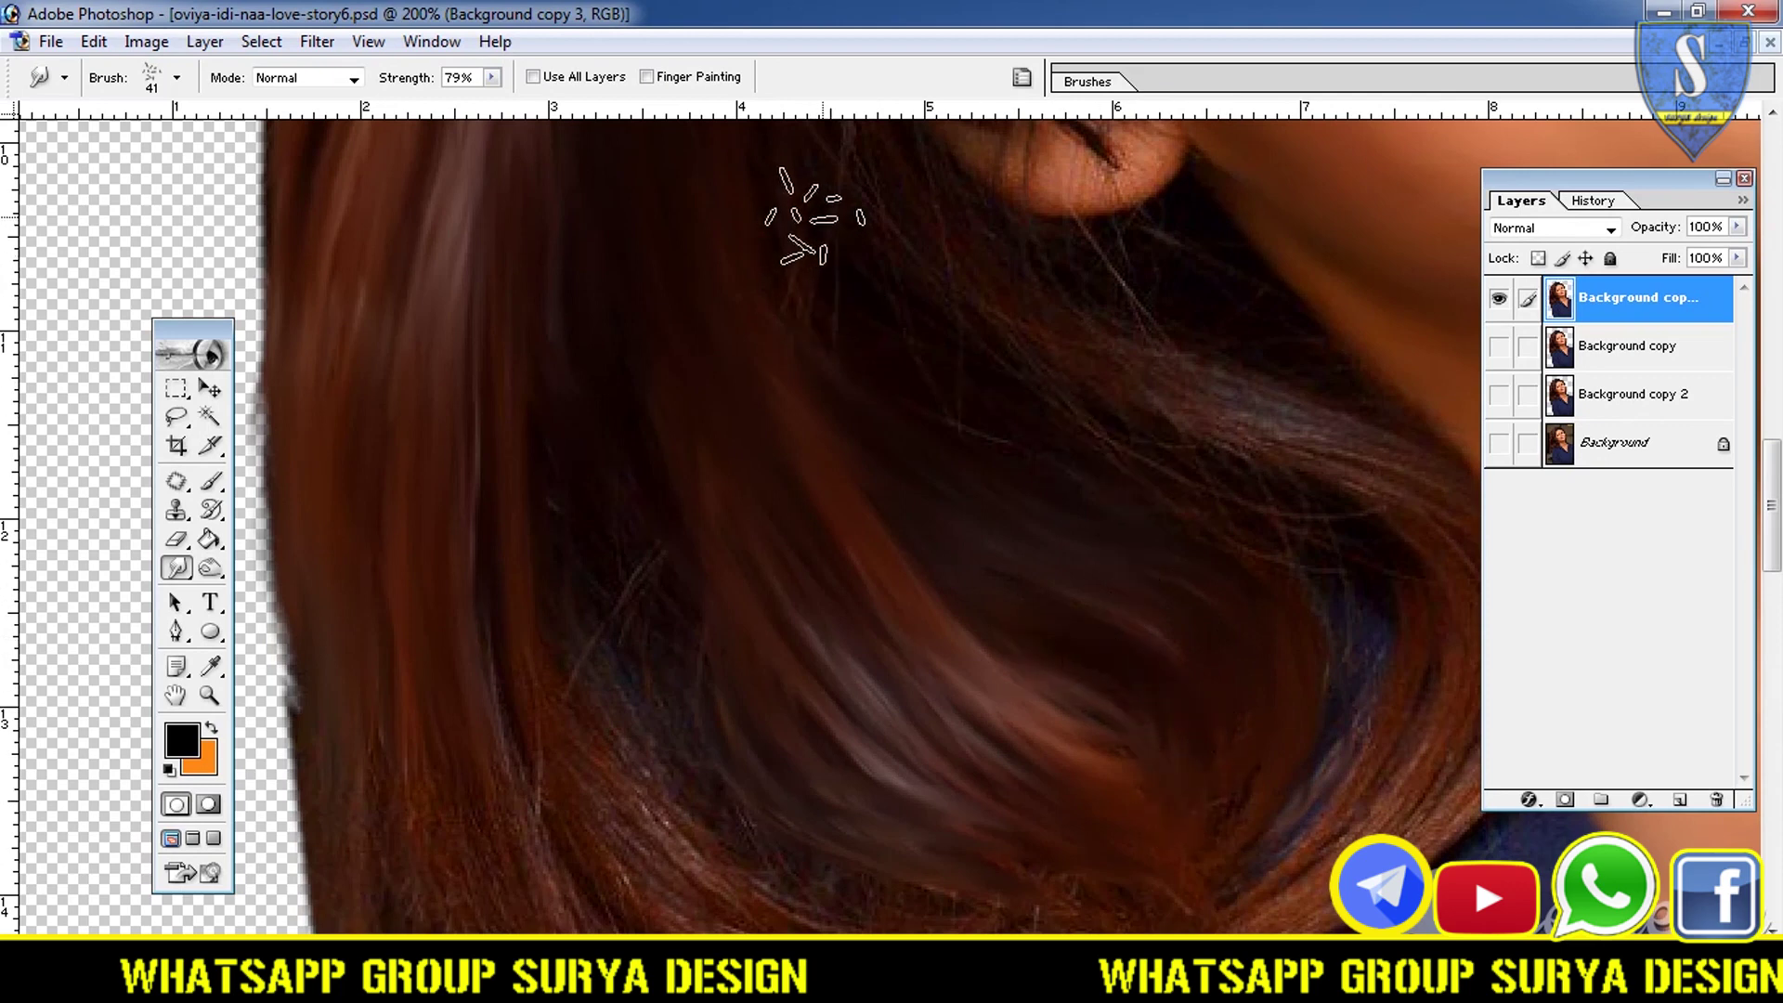
{"action": "left_click_drag", "start_coordinate": [967, 278], "coordinate": [1338, 429]}
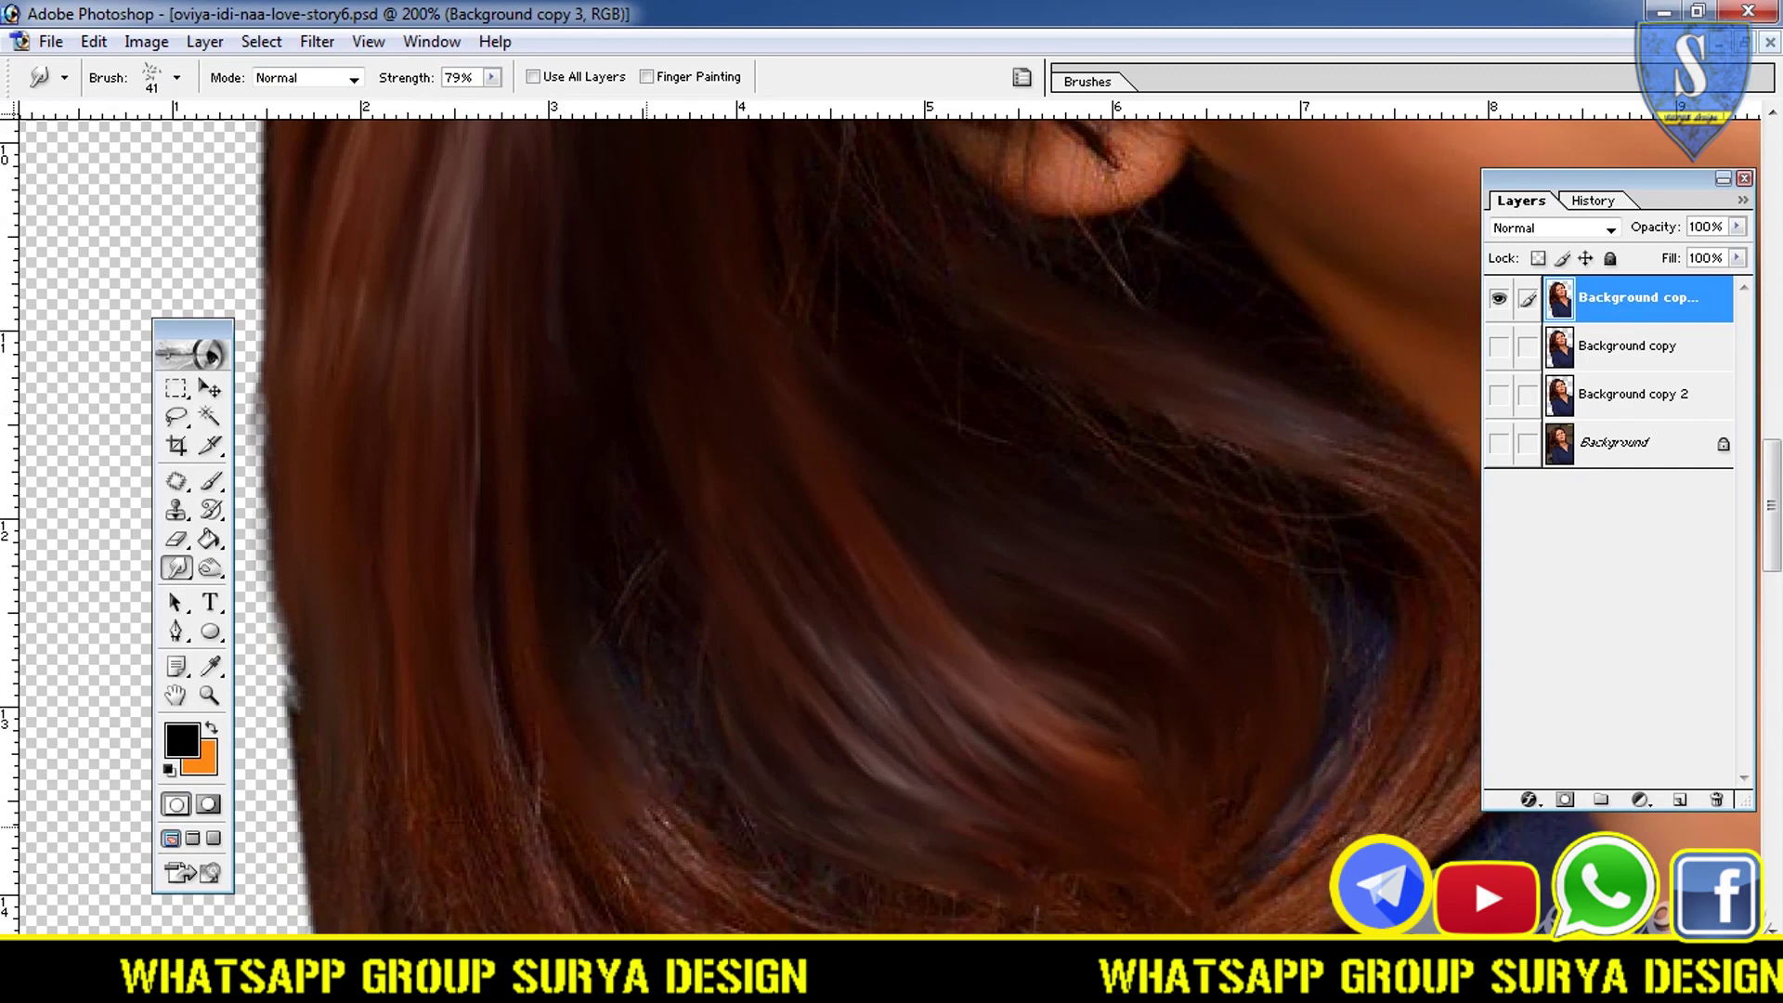
- Soften the middle hair strands and the hair's left edge
{"action": "mouse_move", "coordinate": [562, 413]}
{"action": "left_mouse_down"}
{"action": "mouse_move", "coordinate": [759, 844]}
{"action": "mouse_move", "coordinate": [427, 741]}
{"action": "left_mouse_up"}
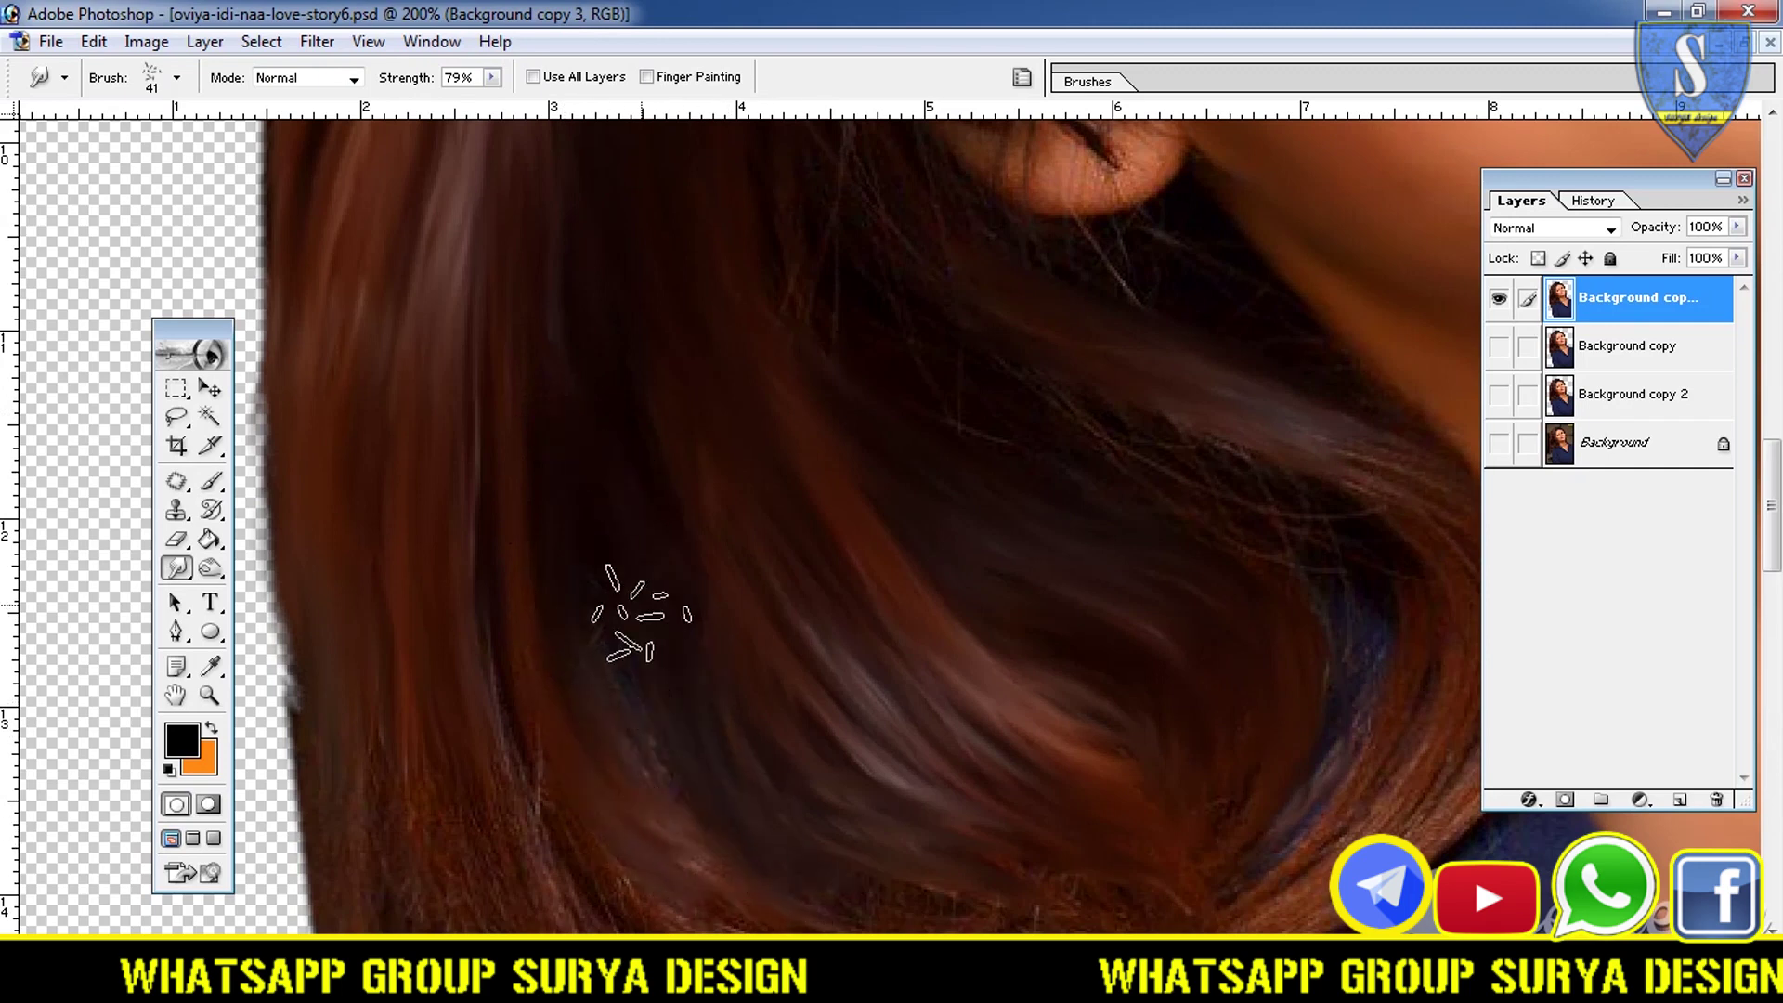
{"action": "left_click_drag", "start_coordinate": [427, 741], "coordinate": [358, 868]}
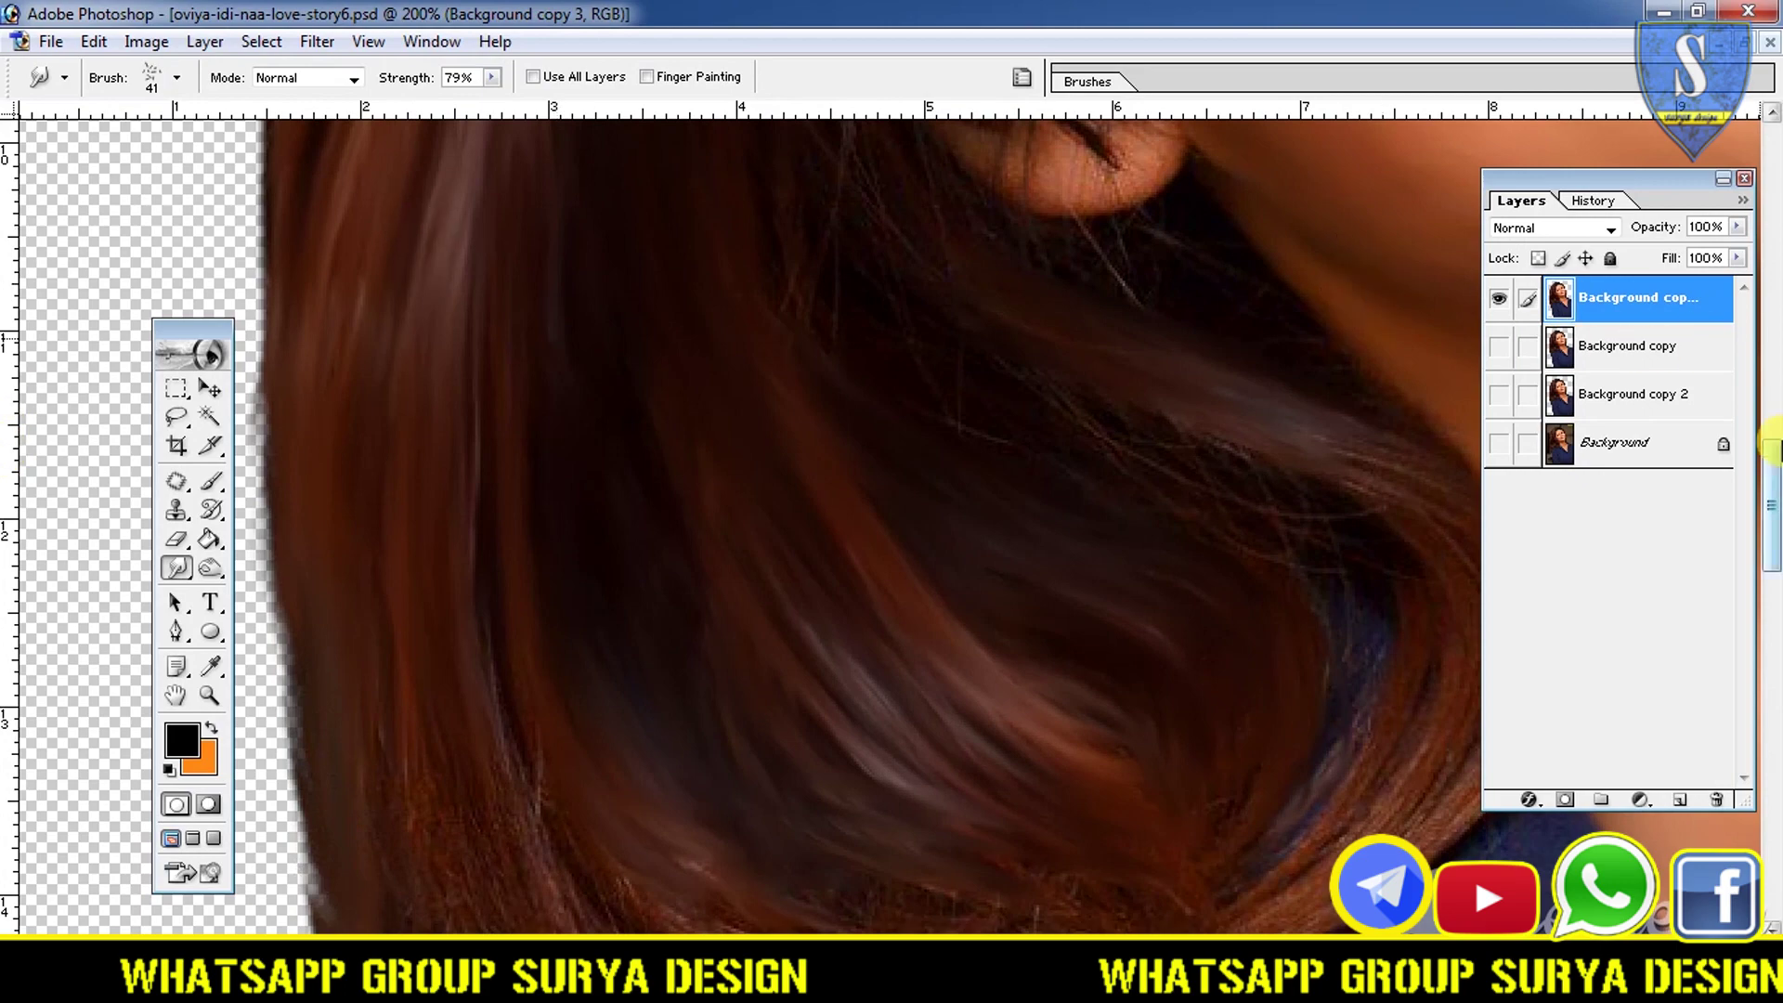
{"action": "scroll", "coordinate": [465, 456], "scroll_direction": "down", "scroll_amount": 2}
{"action": "scroll", "coordinate": [465, 455], "scroll_direction": "down", "scroll_amount": 3}
- Smear the light strands above the blue collar and soften the hair edge downward
{"action": "mouse_move", "coordinate": [446, 288]}
{"action": "left_mouse_down"}
{"action": "mouse_move", "coordinate": [516, 348]}
{"action": "mouse_move", "coordinate": [936, 498]}
{"action": "left_mouse_up"}
{"action": "left_click_drag", "start_coordinate": [479, 228], "coordinate": [846, 534]}
{"action": "left_click_drag", "start_coordinate": [362, 469], "coordinate": [339, 743]}
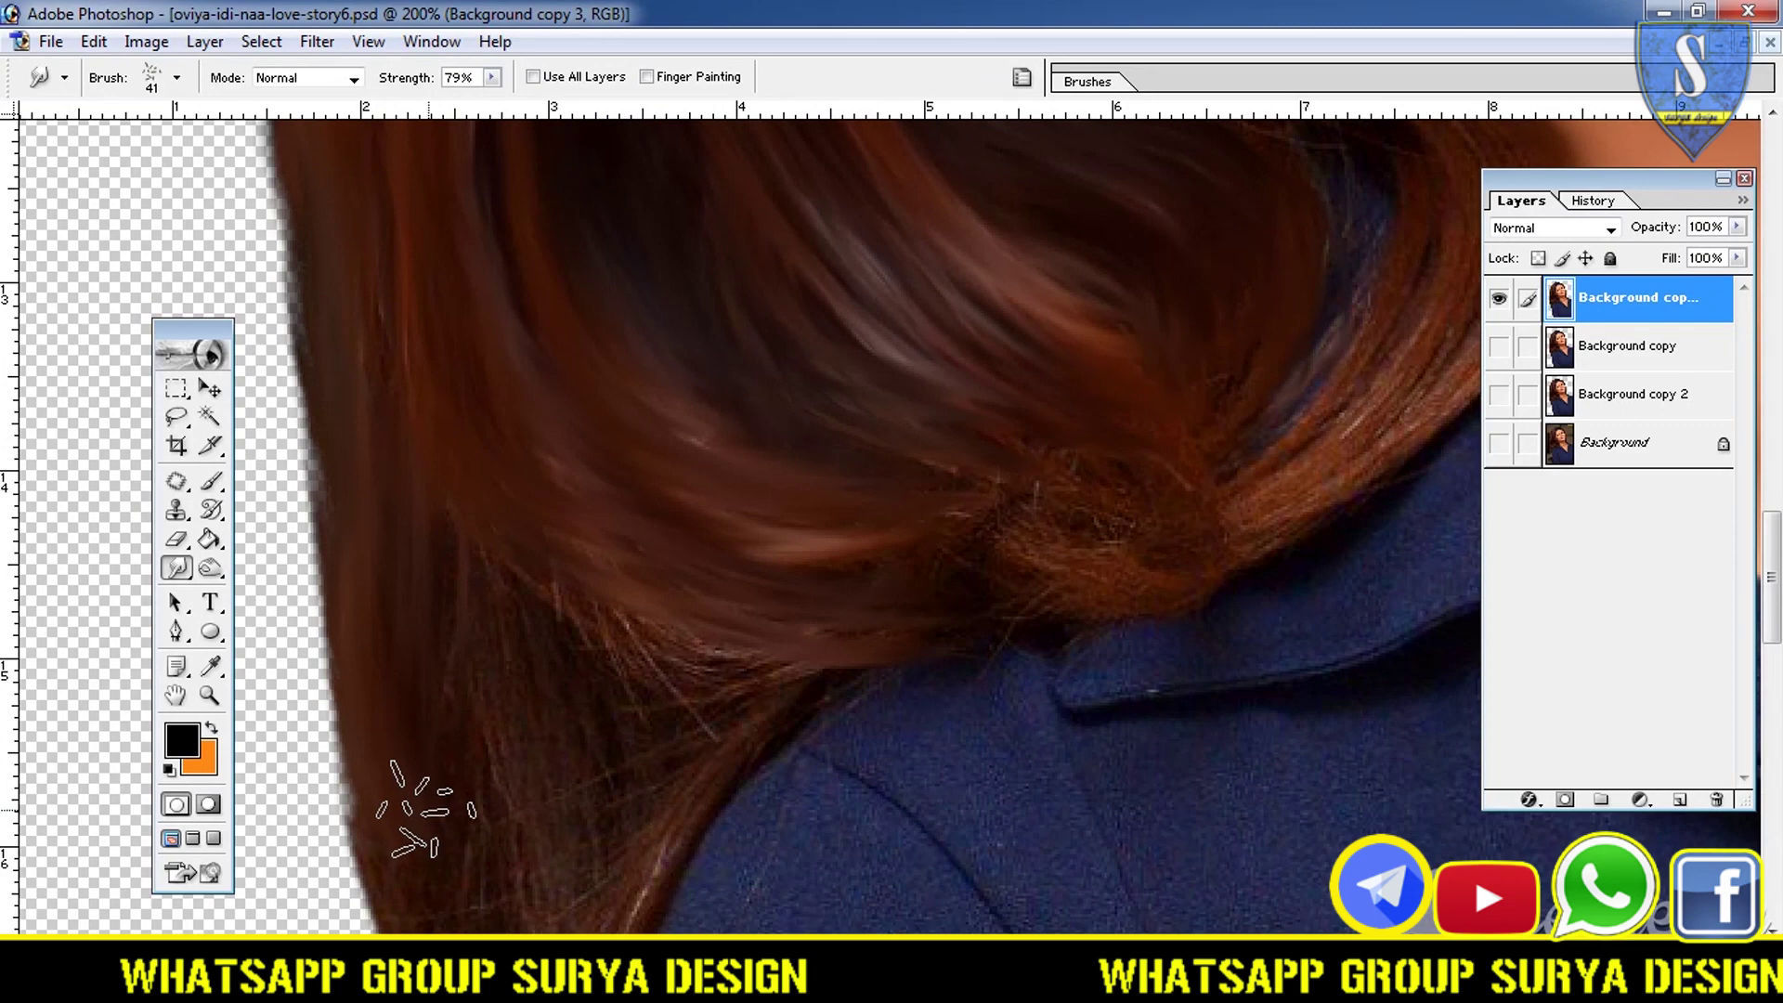
{"action": "left_click_drag", "start_coordinate": [1771, 580], "coordinate": [1771, 613]}
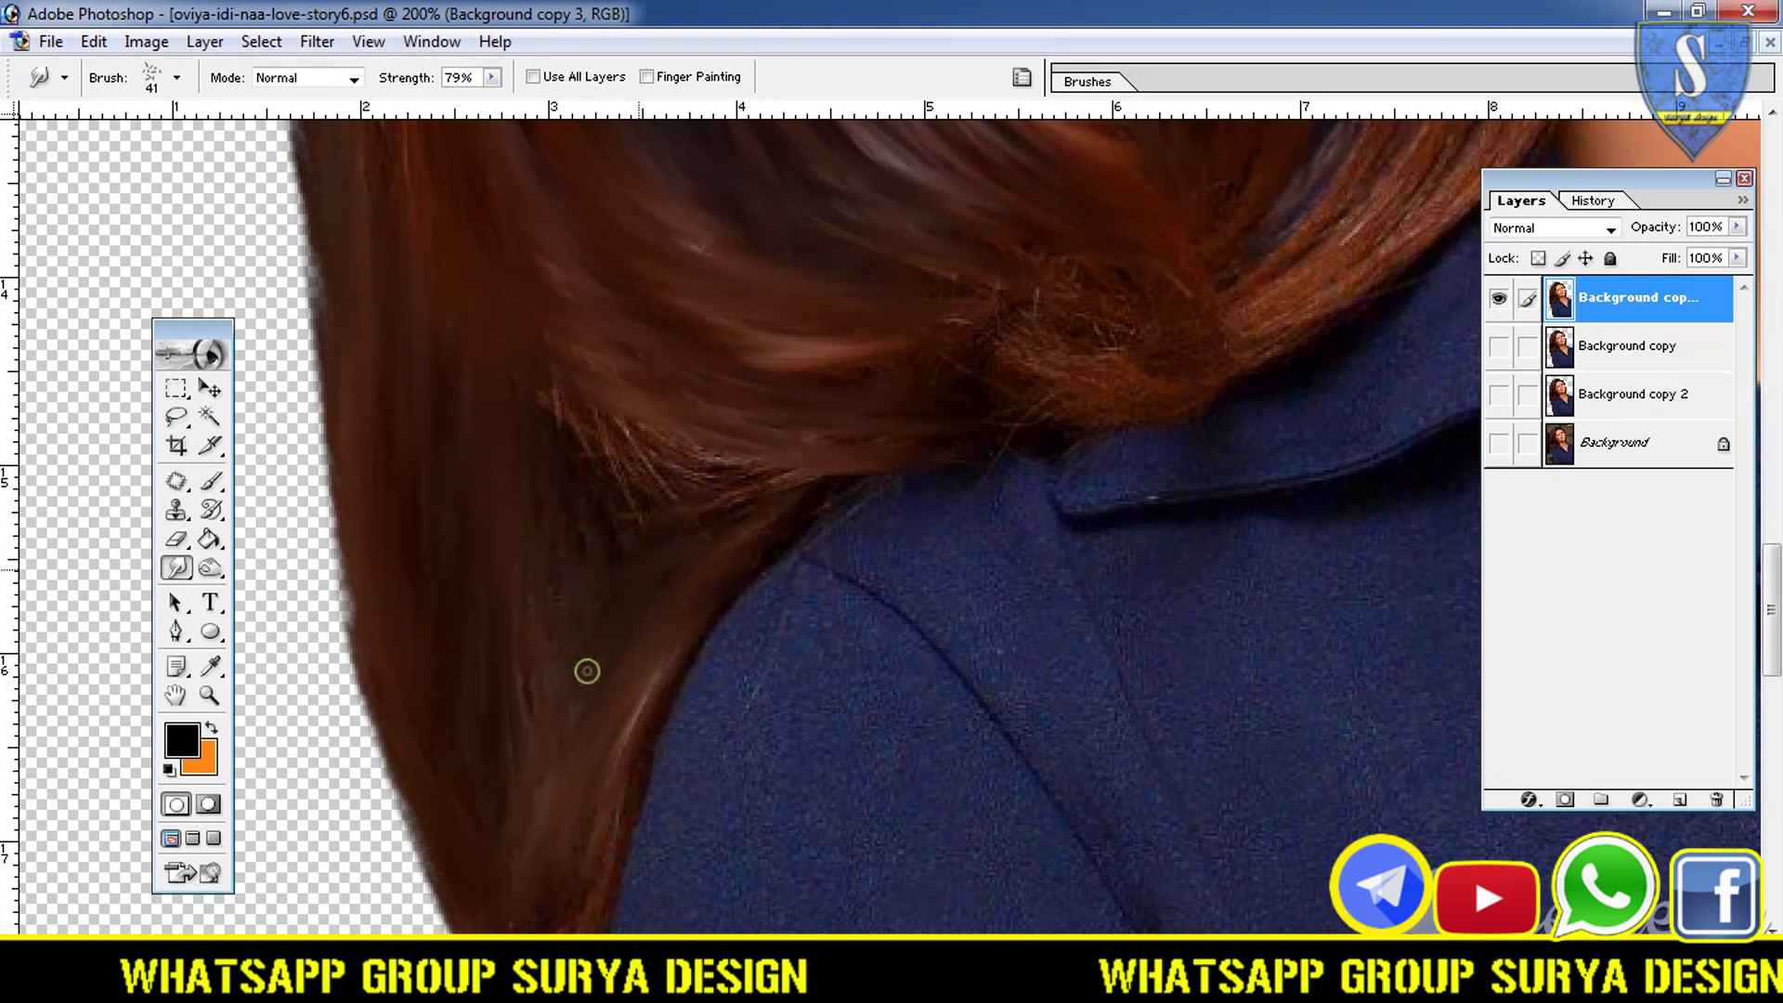
- Smooth the dark lower strands and the hair's left edge beside the shoulder
{"action": "left_click_drag", "start_coordinate": [717, 470], "coordinate": [585, 409]}
{"action": "left_click_drag", "start_coordinate": [601, 629], "coordinate": [649, 398]}
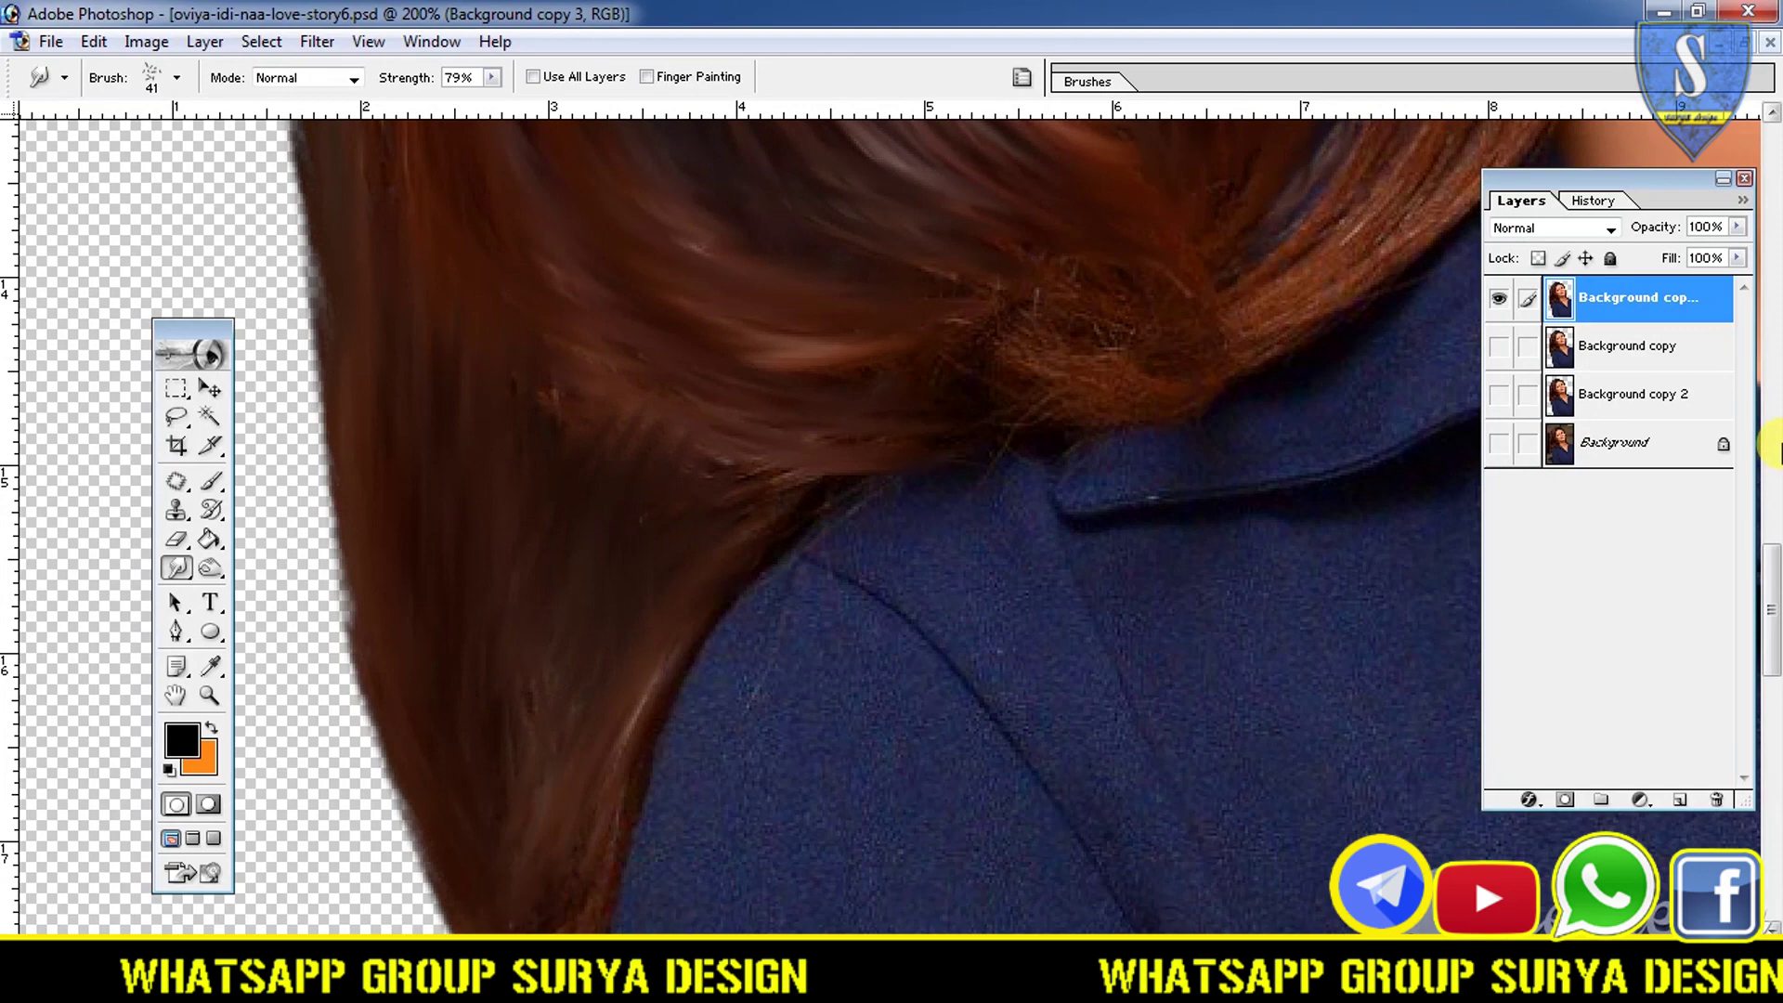
{"action": "left_click_drag", "start_coordinate": [1771, 645], "coordinate": [1770, 729]}
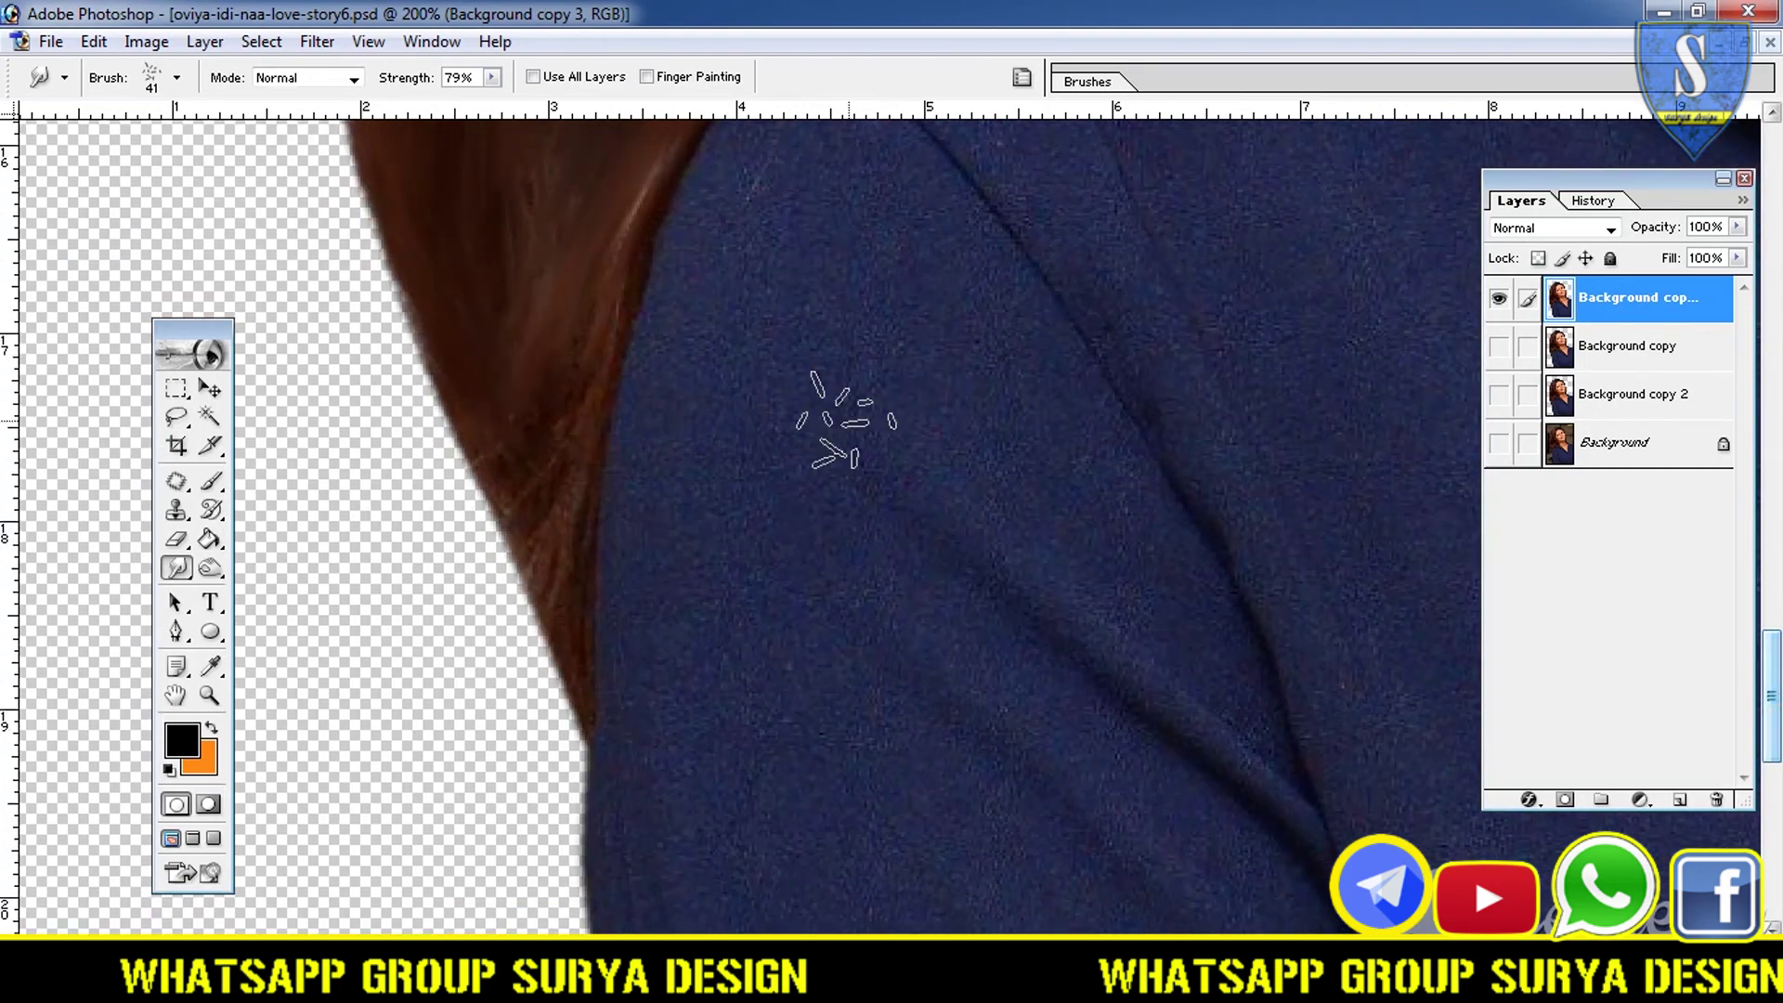
{"action": "mouse_move", "coordinate": [517, 381]}
{"action": "left_mouse_down"}
{"action": "mouse_move", "coordinate": [538, 598]}
{"action": "mouse_move", "coordinate": [557, 446]}
{"action": "mouse_move", "coordinate": [517, 538]}
{"action": "mouse_move", "coordinate": [526, 644]}
{"action": "mouse_move", "coordinate": [557, 398]}
{"action": "mouse_move", "coordinate": [544, 432]}
{"action": "mouse_move", "coordinate": [569, 698]}
{"action": "left_mouse_up"}
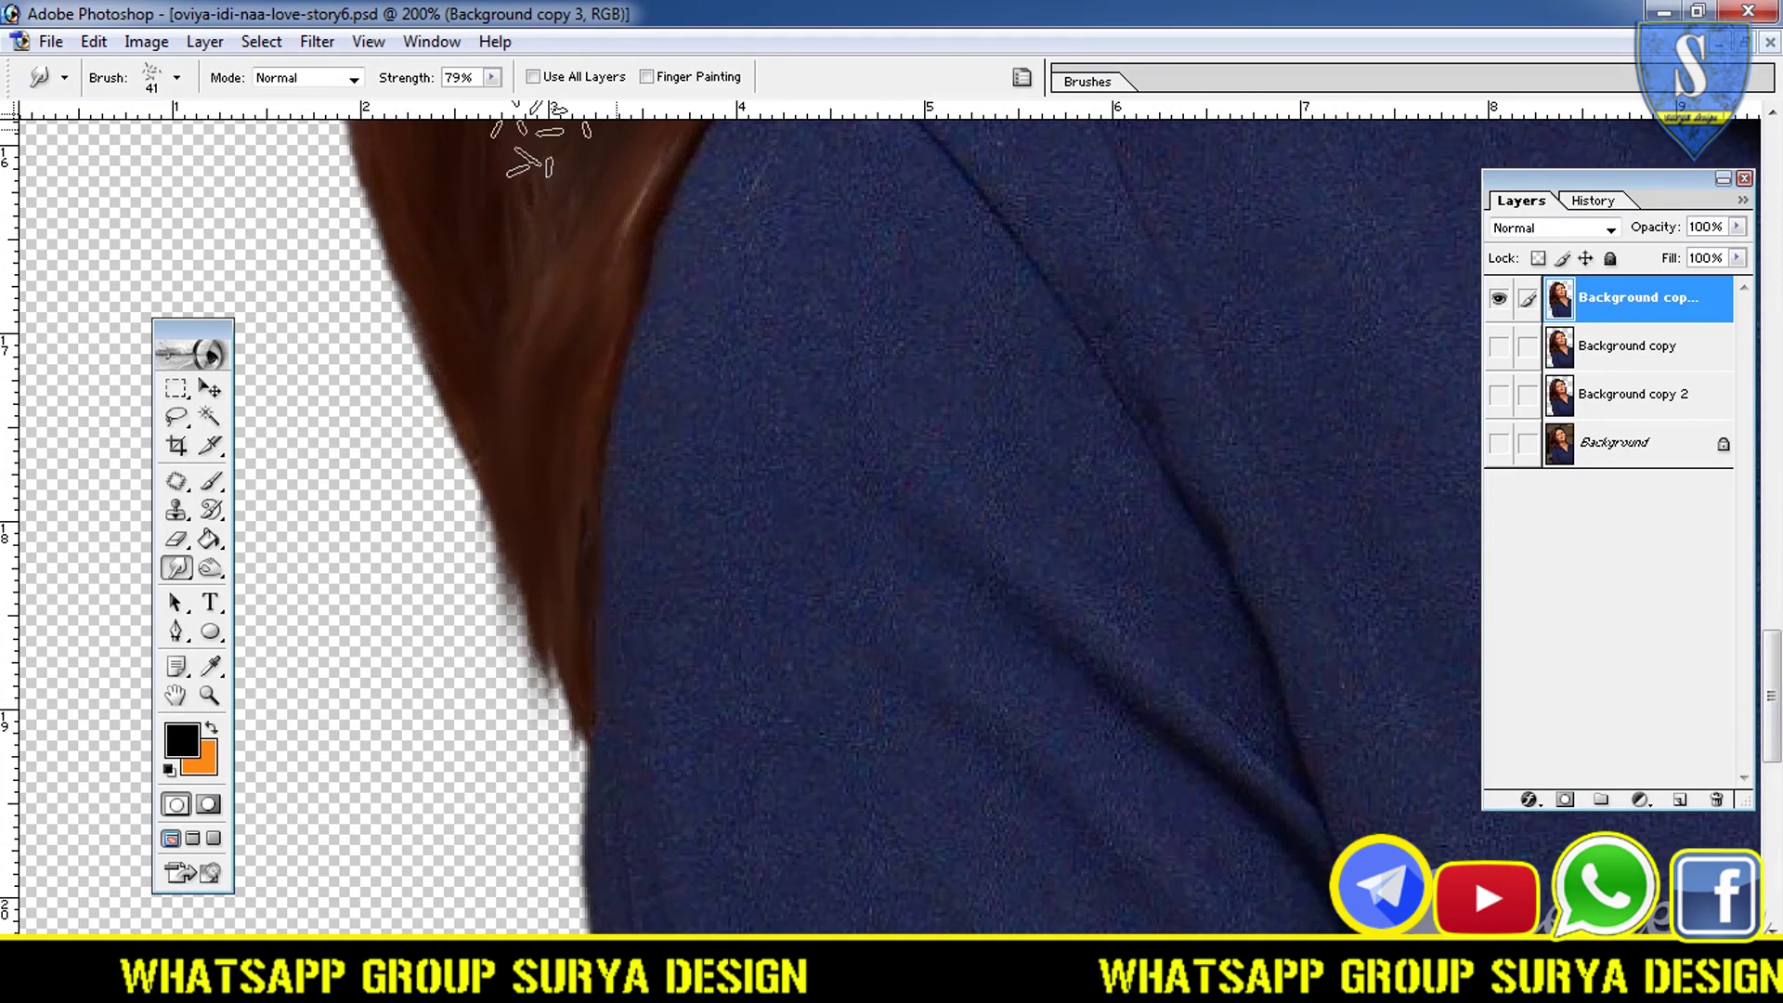
{"action": "left_click_drag", "start_coordinate": [1774, 687], "coordinate": [1774, 436]}
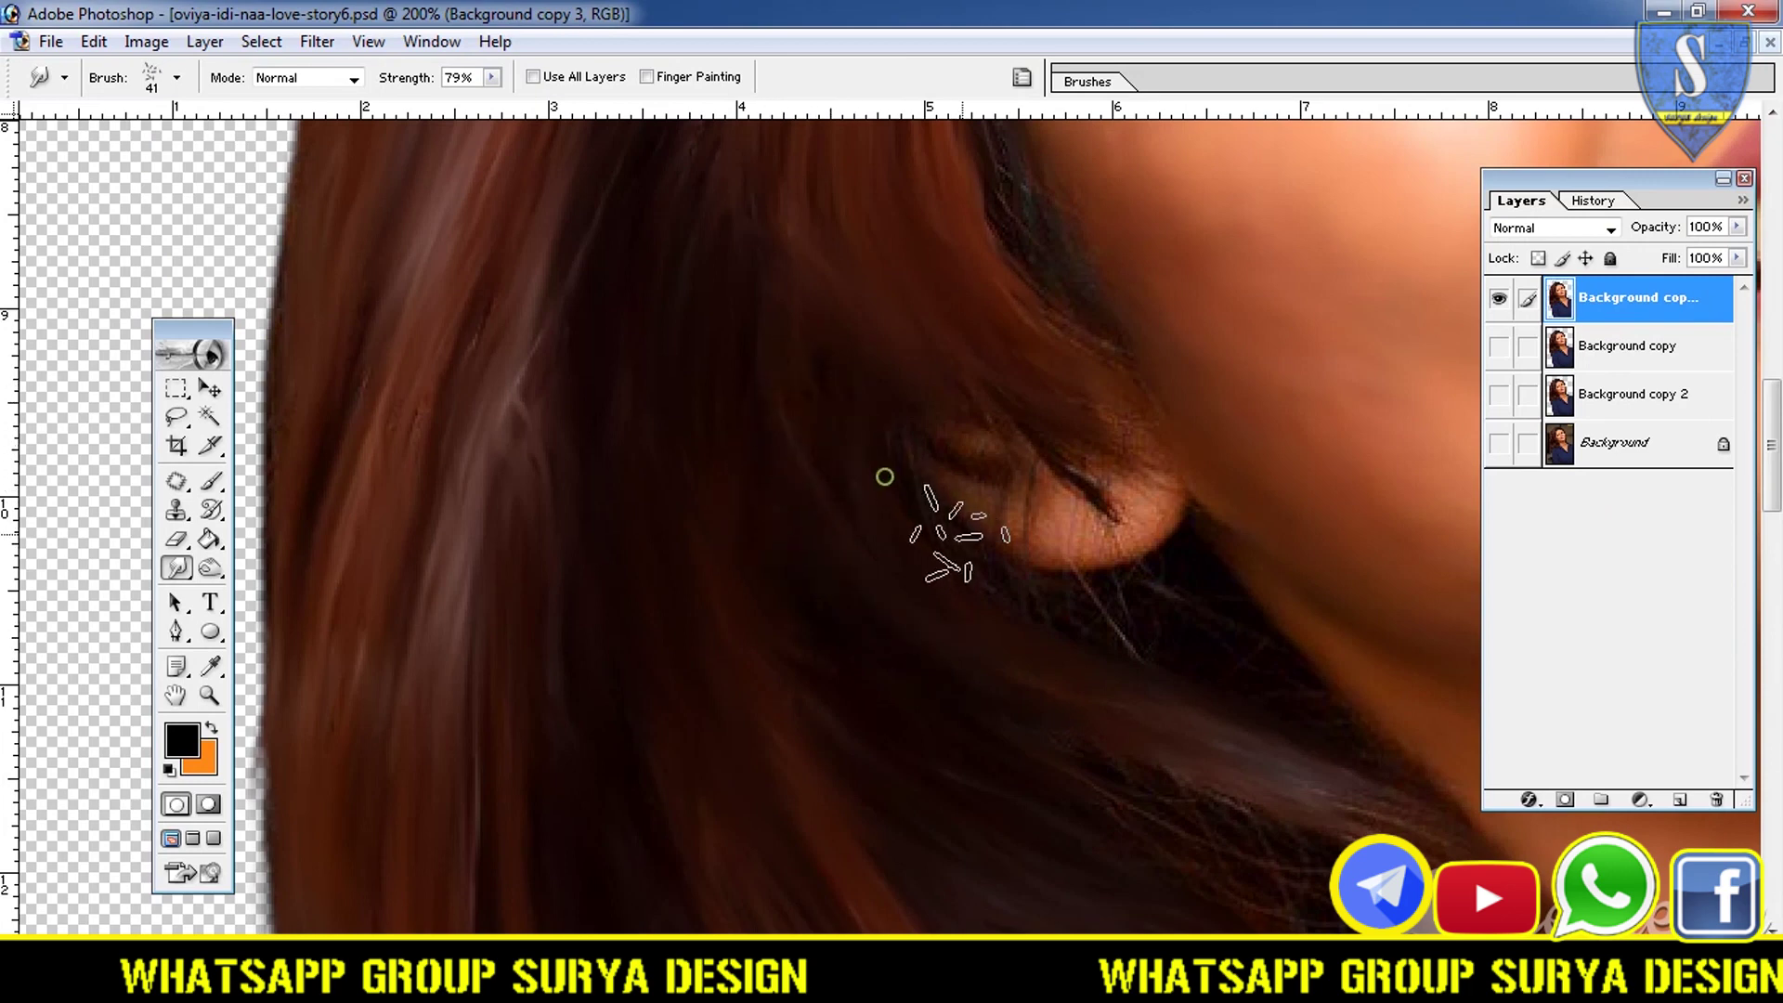
- Smooth the strands below the ear, near the blue patch and on the right side
{"action": "mouse_move", "coordinate": [986, 561]}
{"action": "left_mouse_down"}
{"action": "mouse_move", "coordinate": [1268, 671]}
{"action": "mouse_move", "coordinate": [1186, 577]}
{"action": "mouse_move", "coordinate": [1138, 636]}
{"action": "left_mouse_up"}
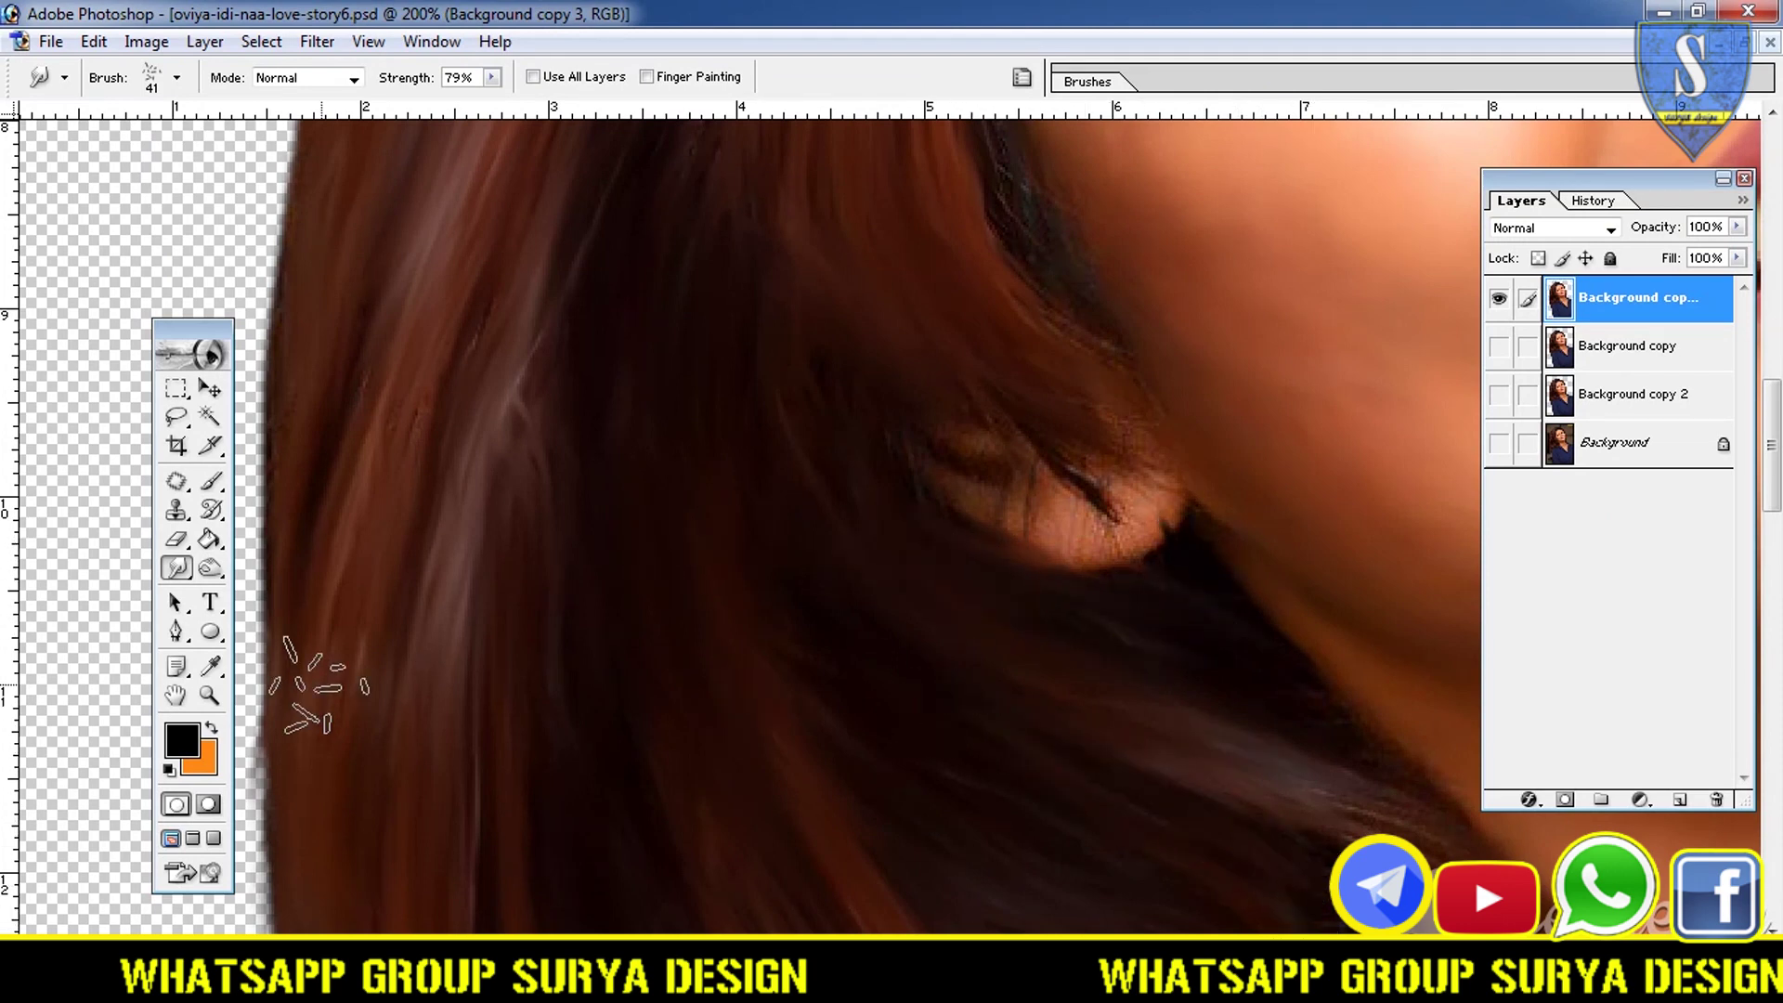
{"action": "left_click_drag", "start_coordinate": [1774, 455], "coordinate": [1774, 530]}
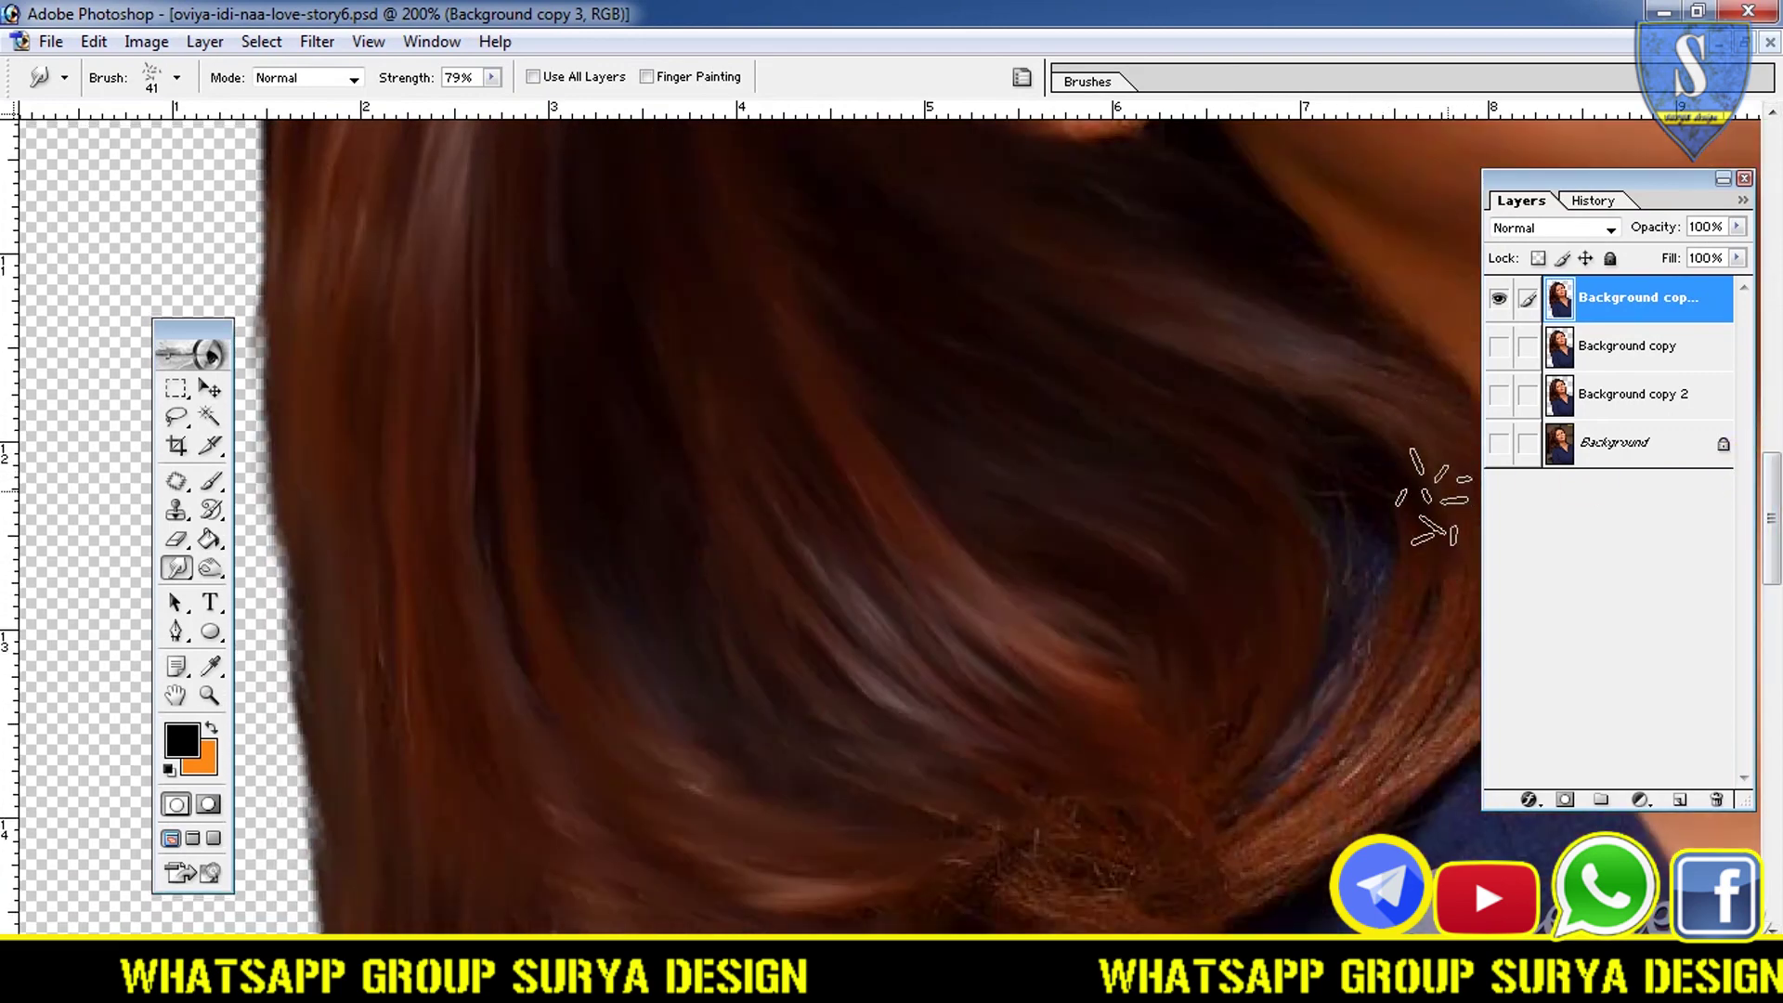
{"action": "left_click_drag", "start_coordinate": [1444, 627], "coordinate": [1136, 892]}
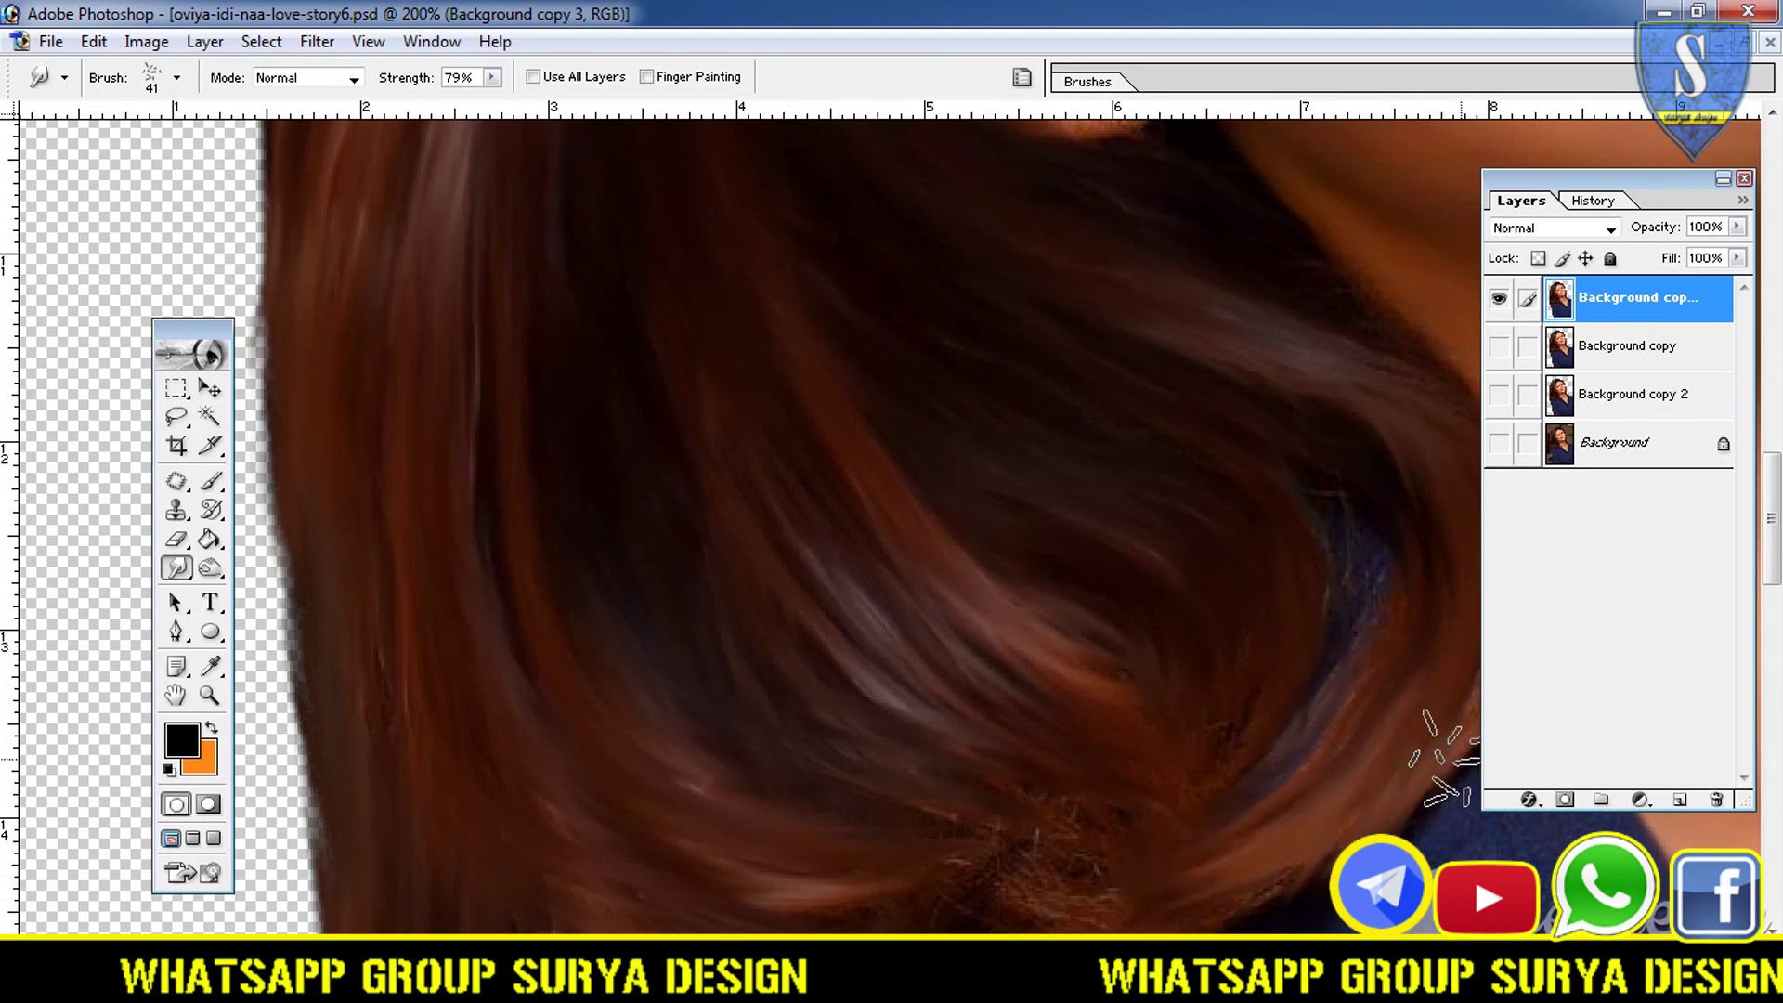
{"action": "left_click_drag", "start_coordinate": [1353, 650], "coordinate": [1347, 534]}
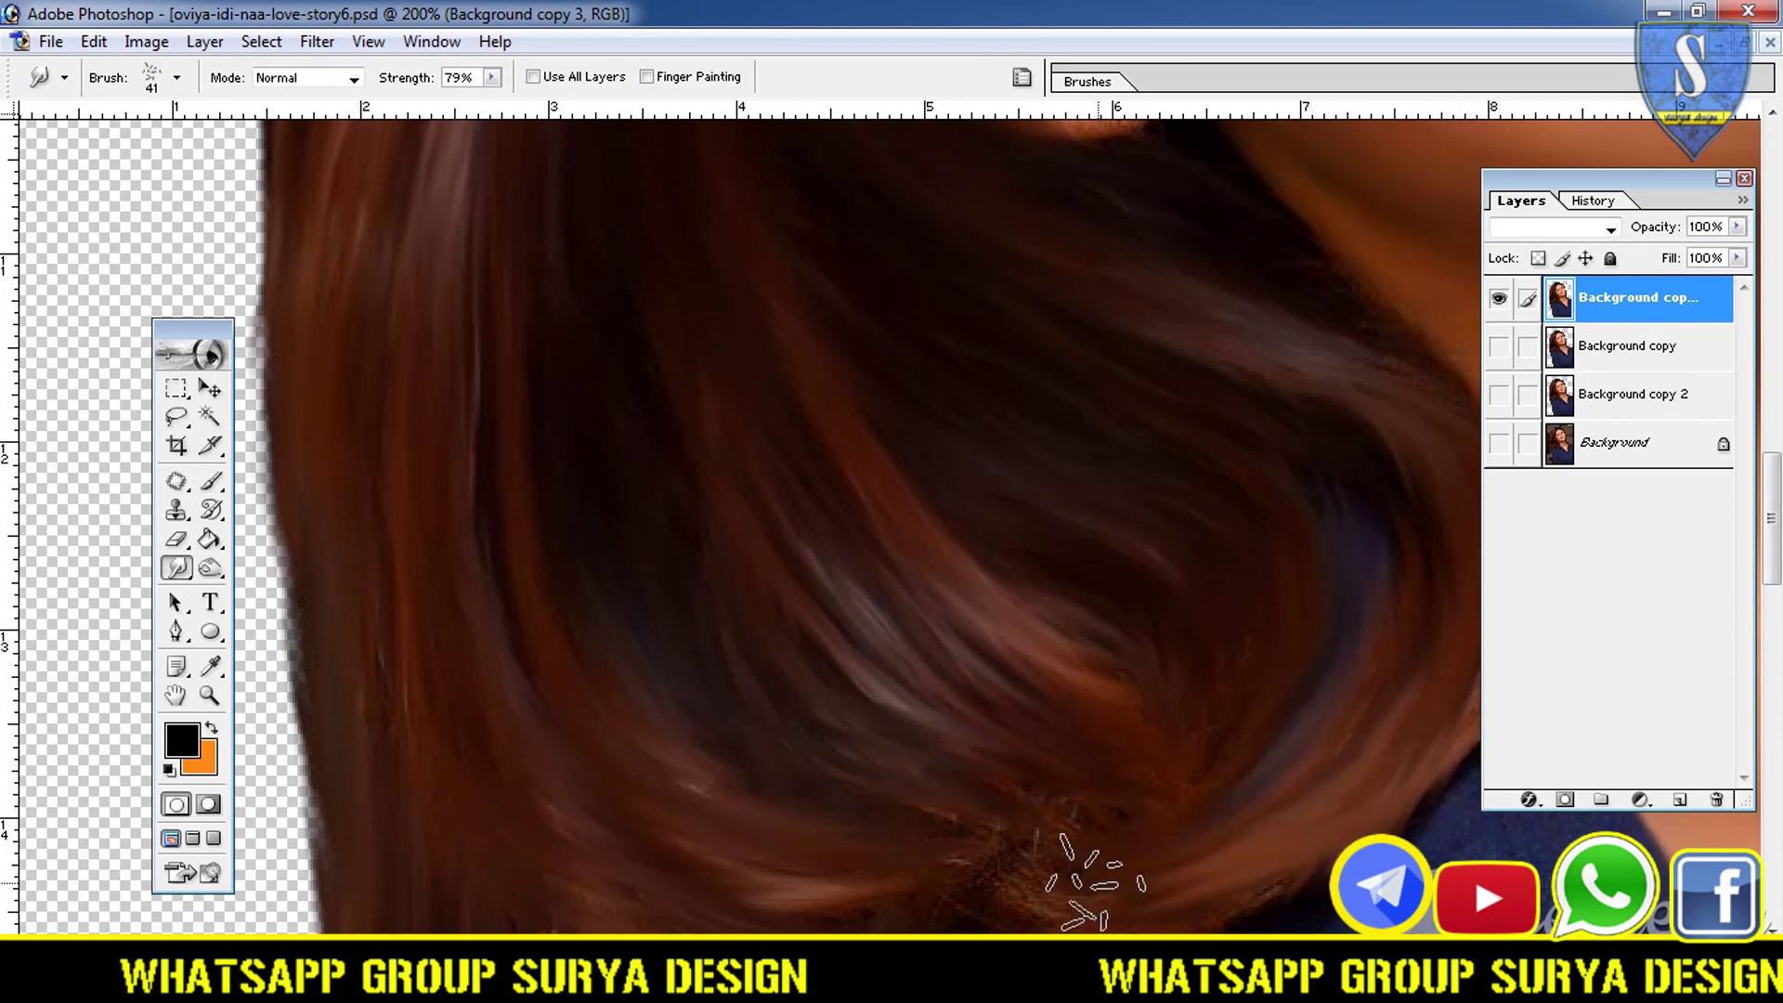
{"action": "left_click_drag", "start_coordinate": [1115, 823], "coordinate": [967, 836]}
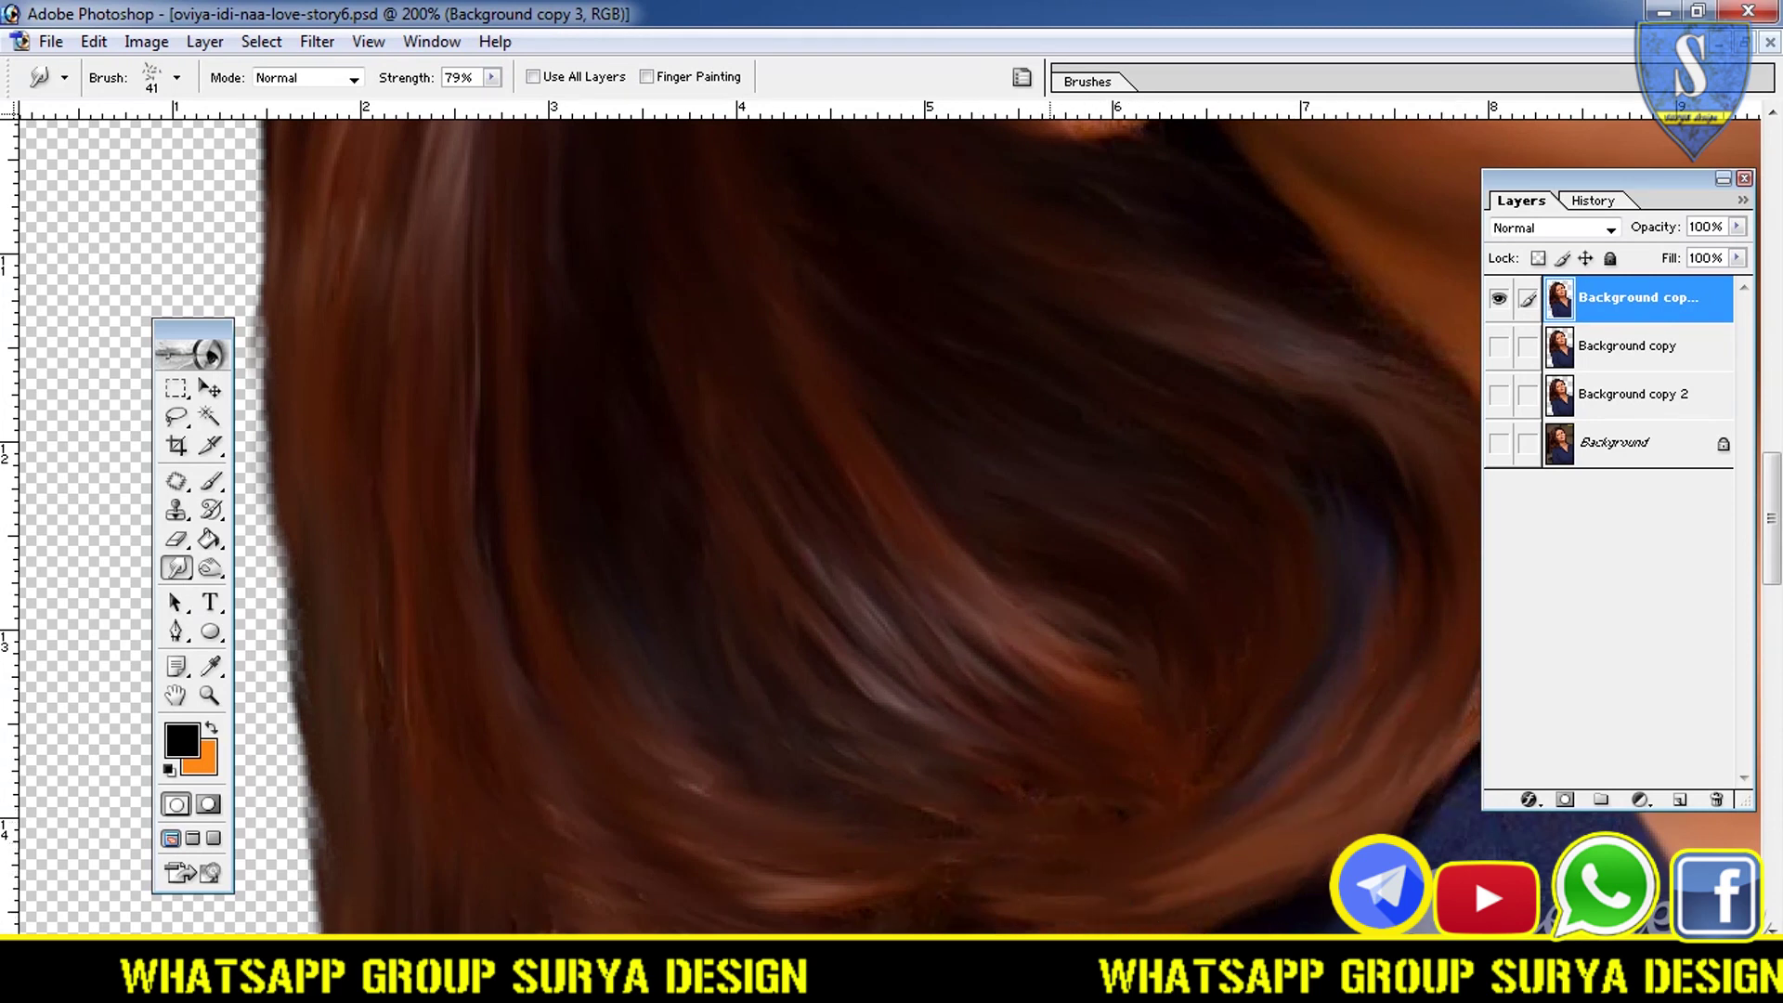
{"action": "scroll", "coordinate": [955, 736], "scroll_direction": "right", "scroll_amount": 4}
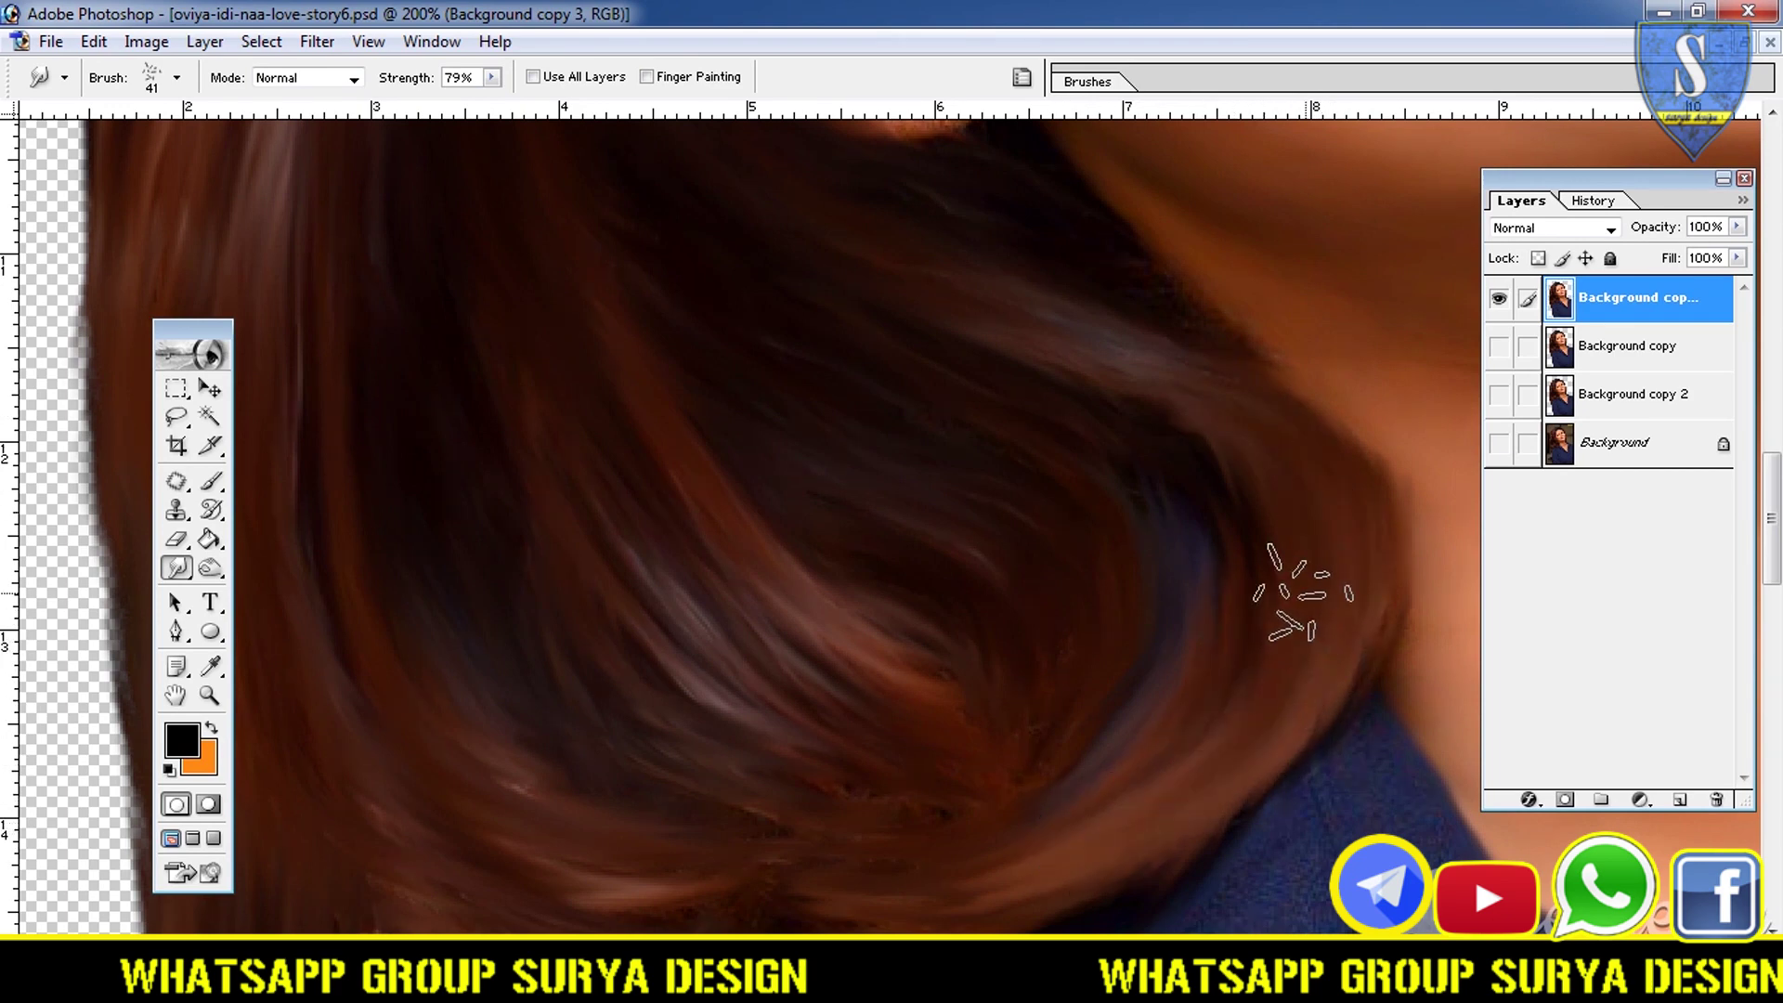
{"action": "left_click", "coordinate": [219, 699]}
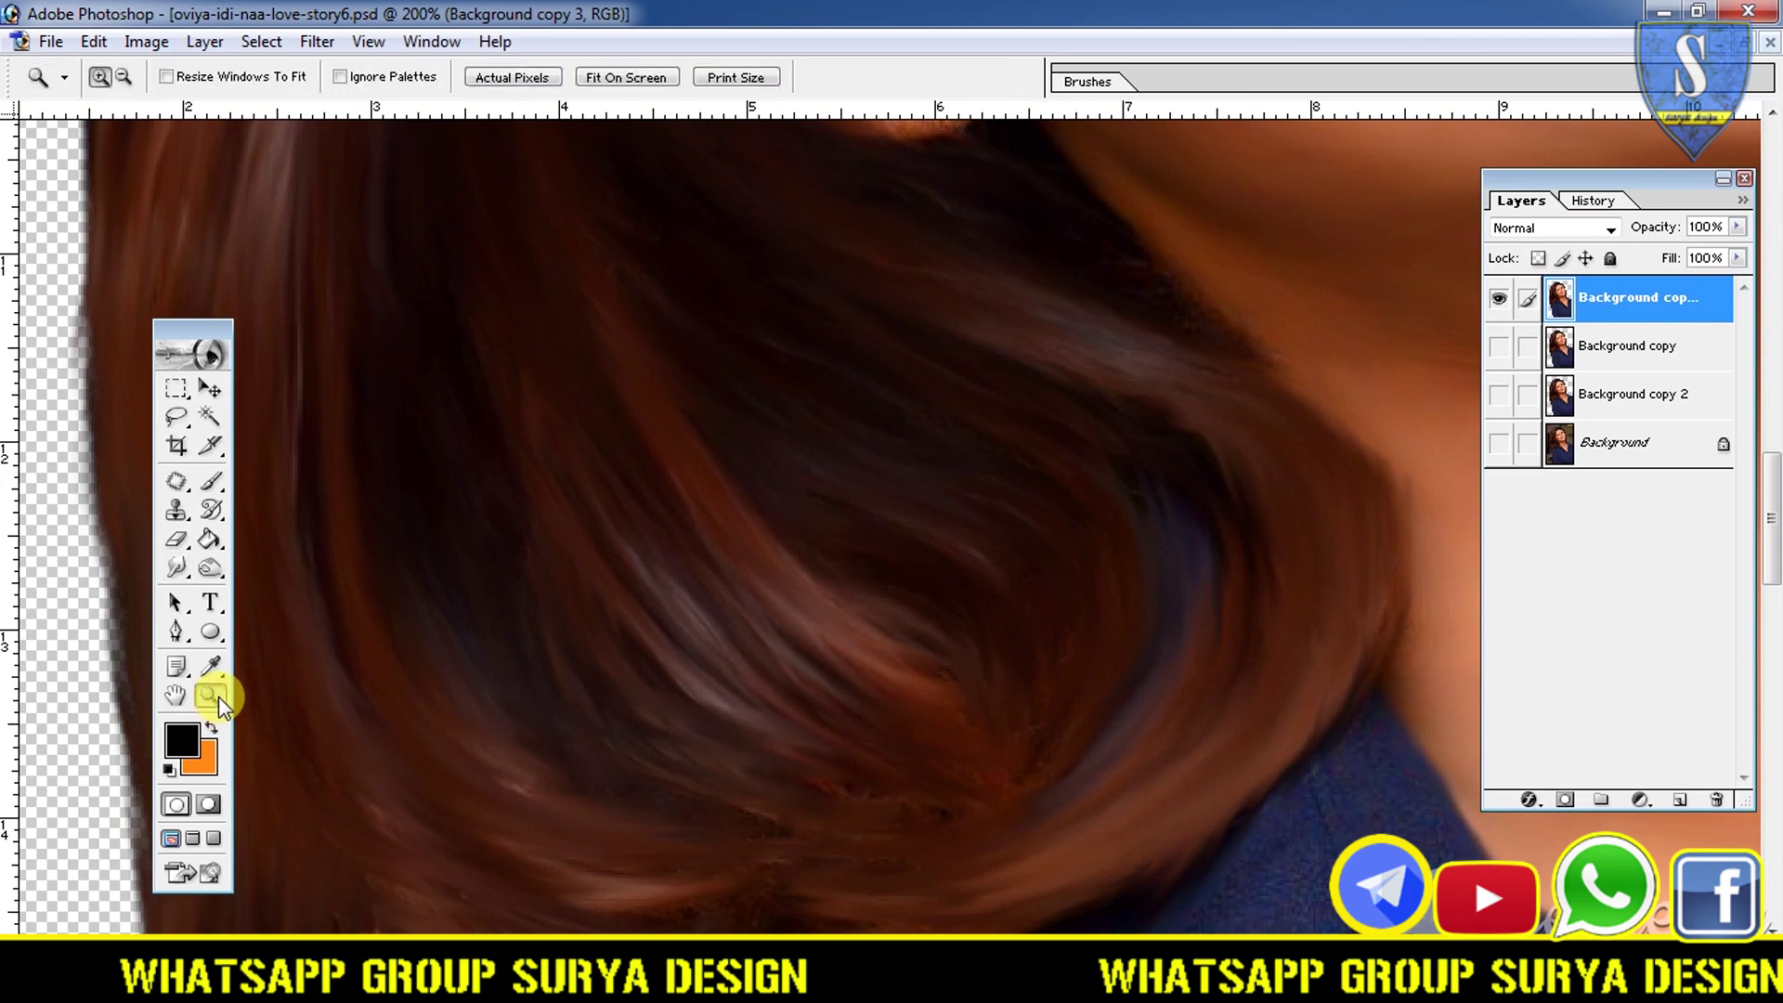
- Fit the portrait on screen, then zoom to 200% on the hair above the forehead
{"action": "left_click", "coordinate": [602, 82]}
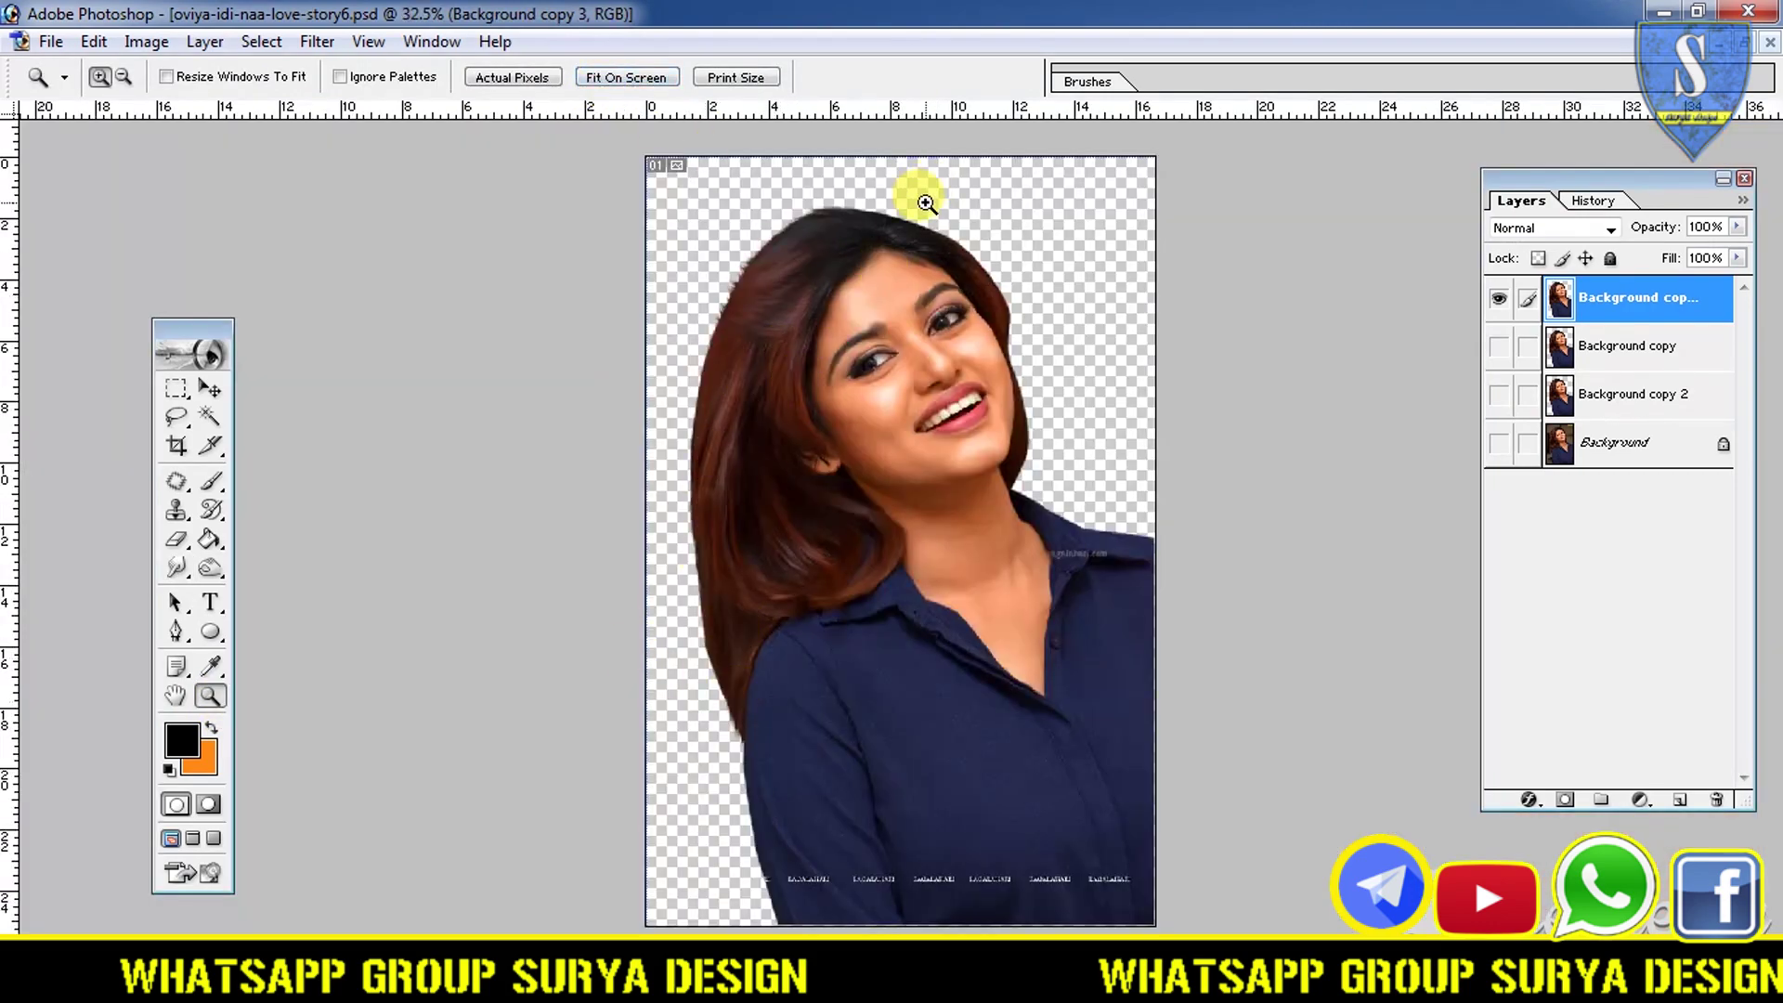
{"action": "left_click_drag", "start_coordinate": [740, 517], "coordinate": [923, 186]}
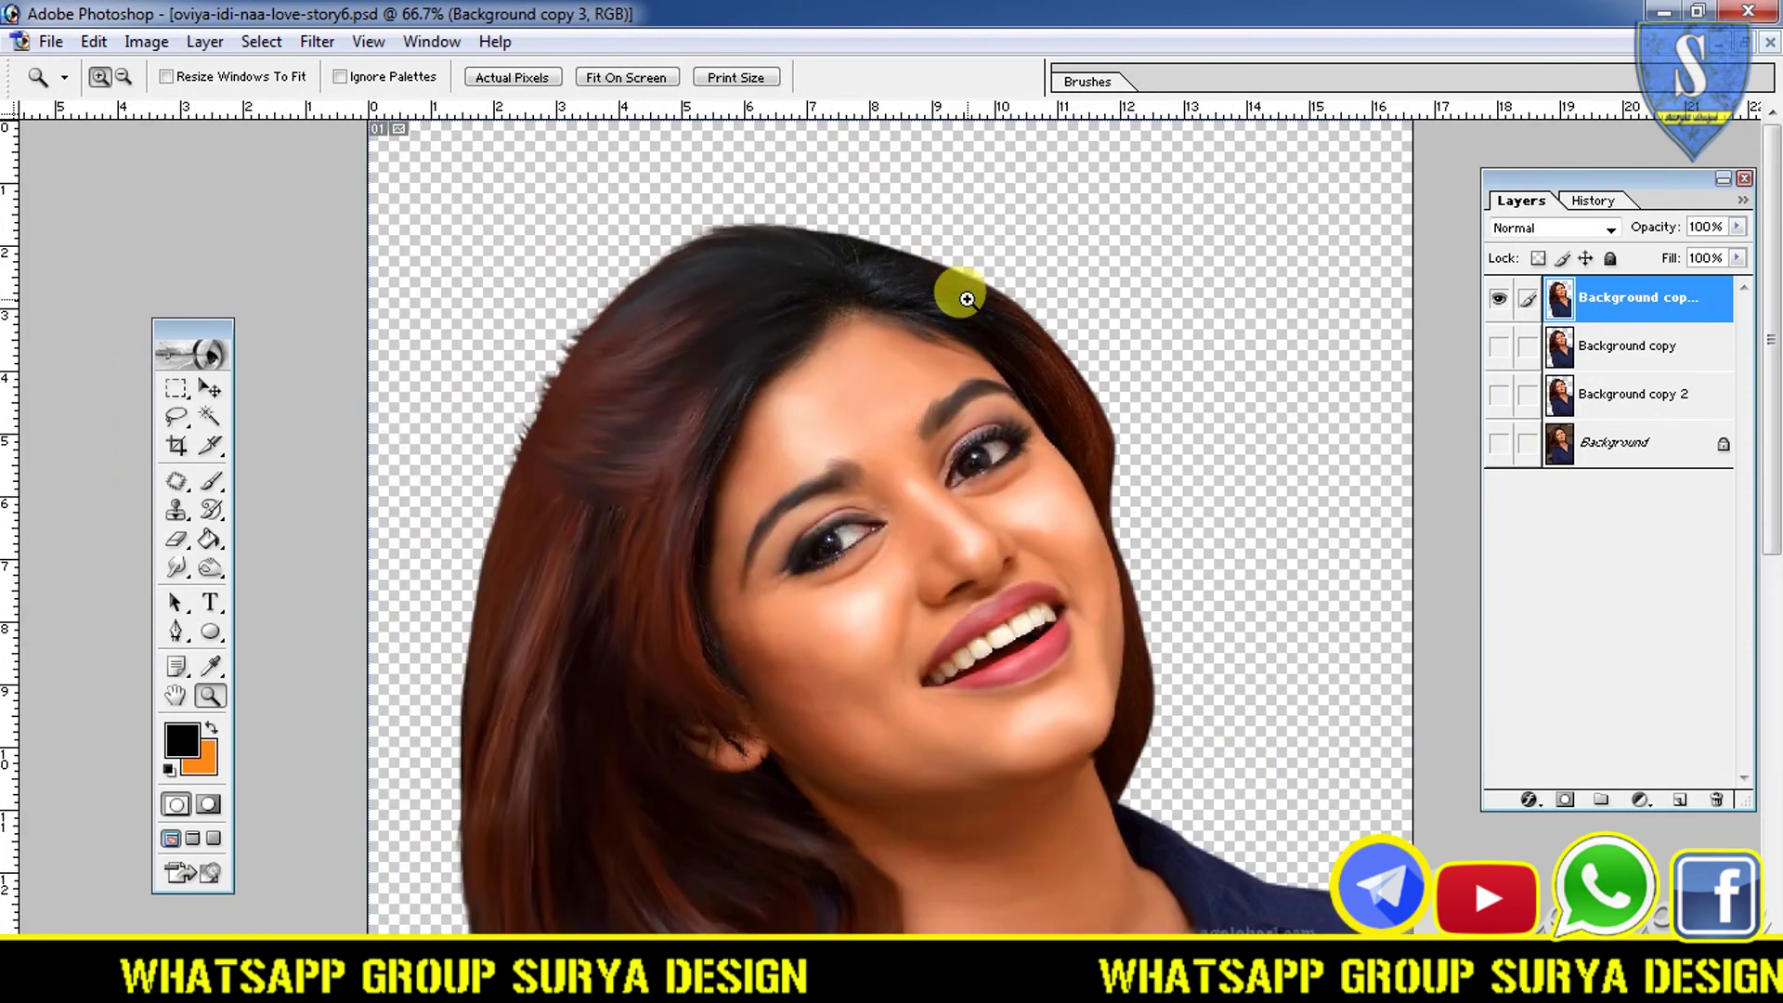
{"action": "left_click", "coordinate": [967, 298]}
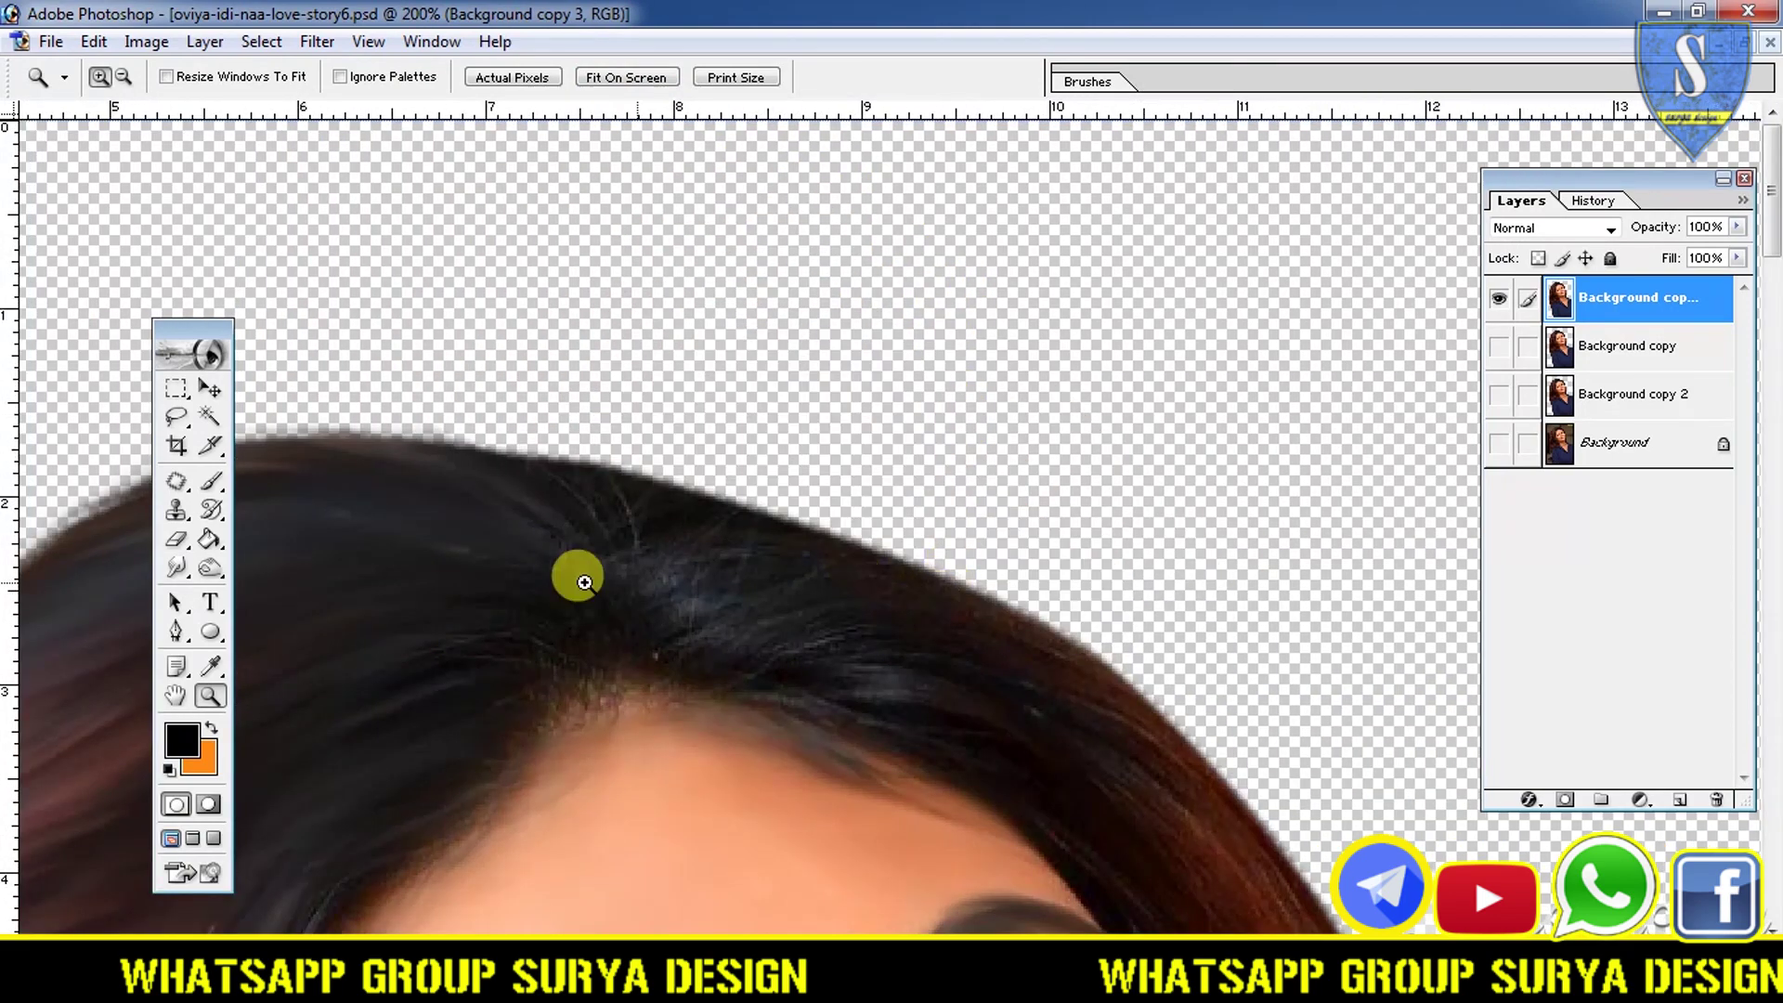
{"action": "left_click", "coordinate": [177, 568]}
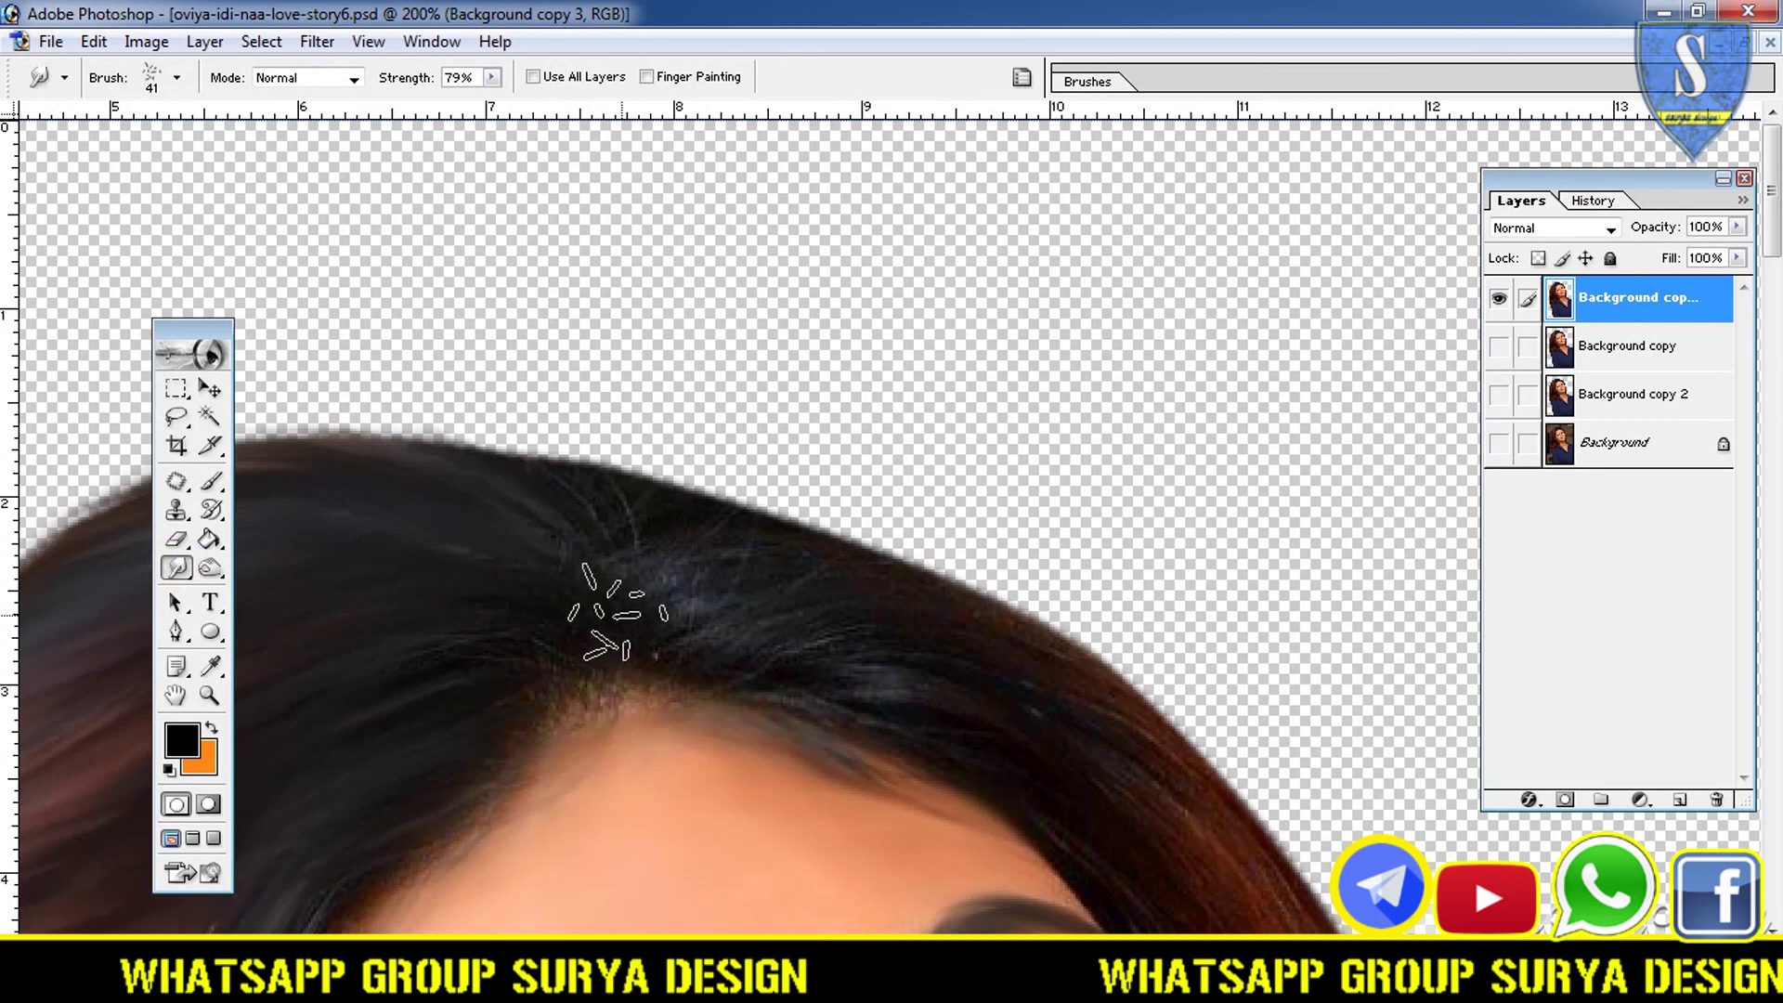
- Smudge the top and right-edge hair outward into the transparent area
{"action": "left_click_drag", "start_coordinate": [638, 558], "coordinate": [818, 507]}
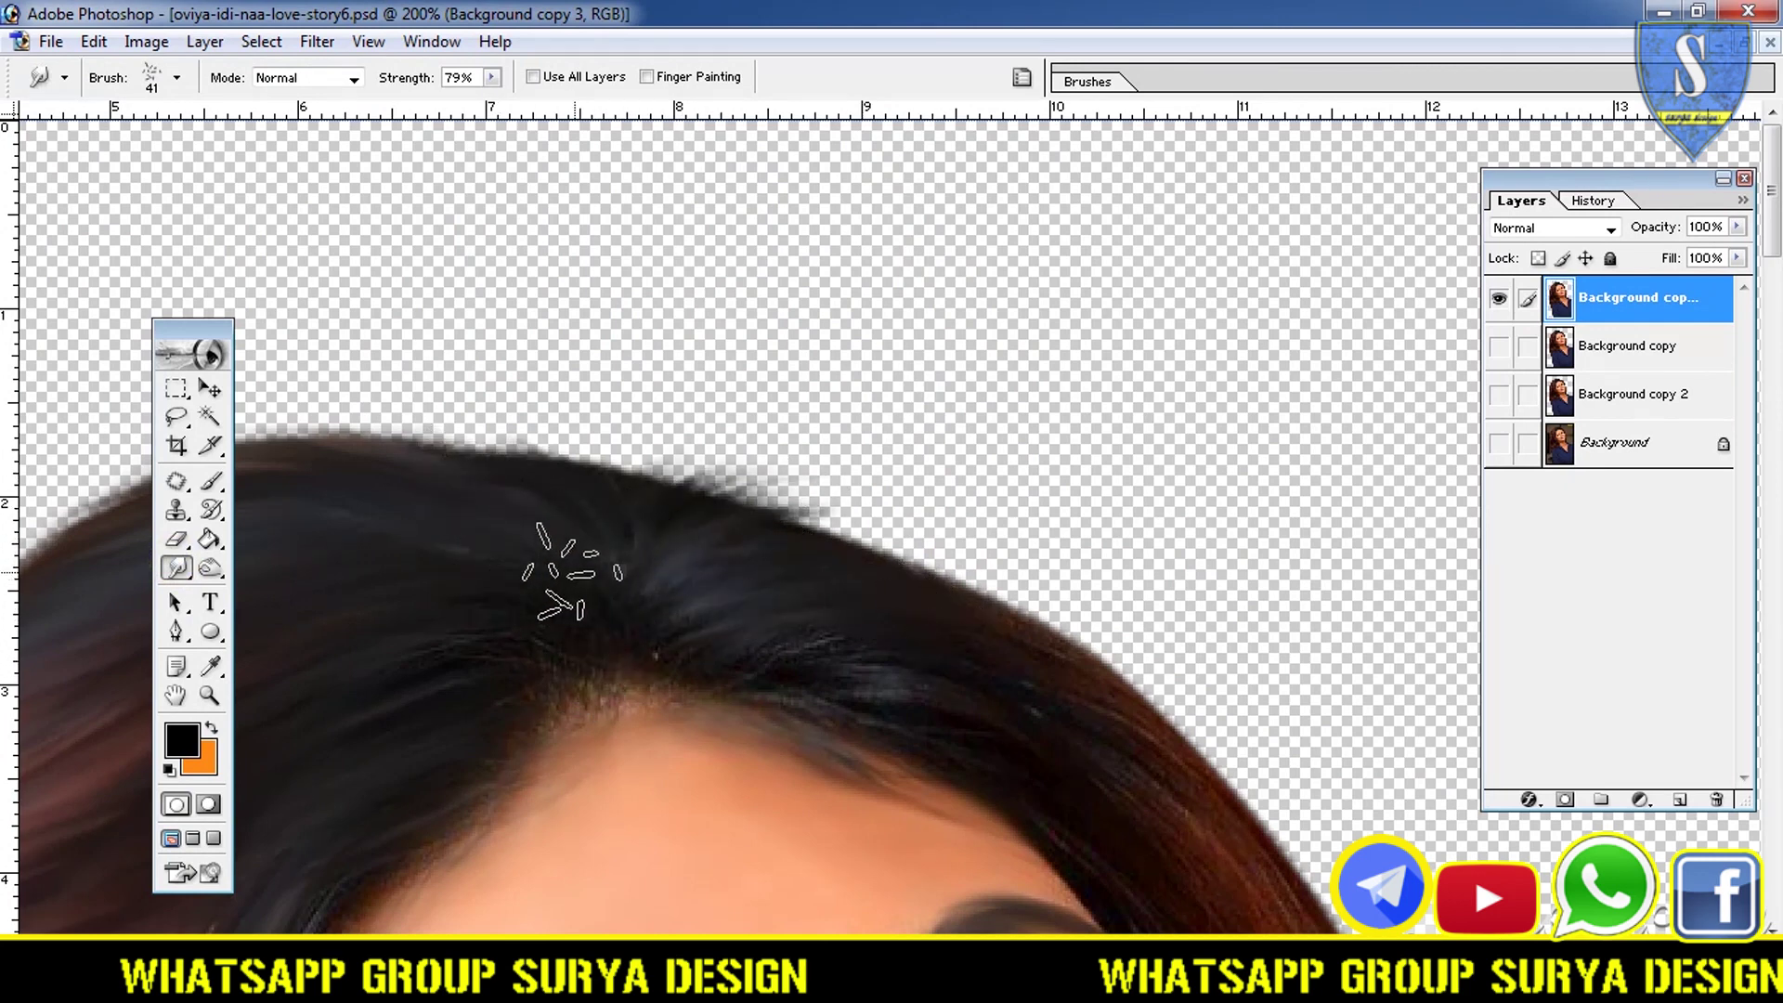
{"action": "left_click_drag", "start_coordinate": [734, 595], "coordinate": [1013, 567]}
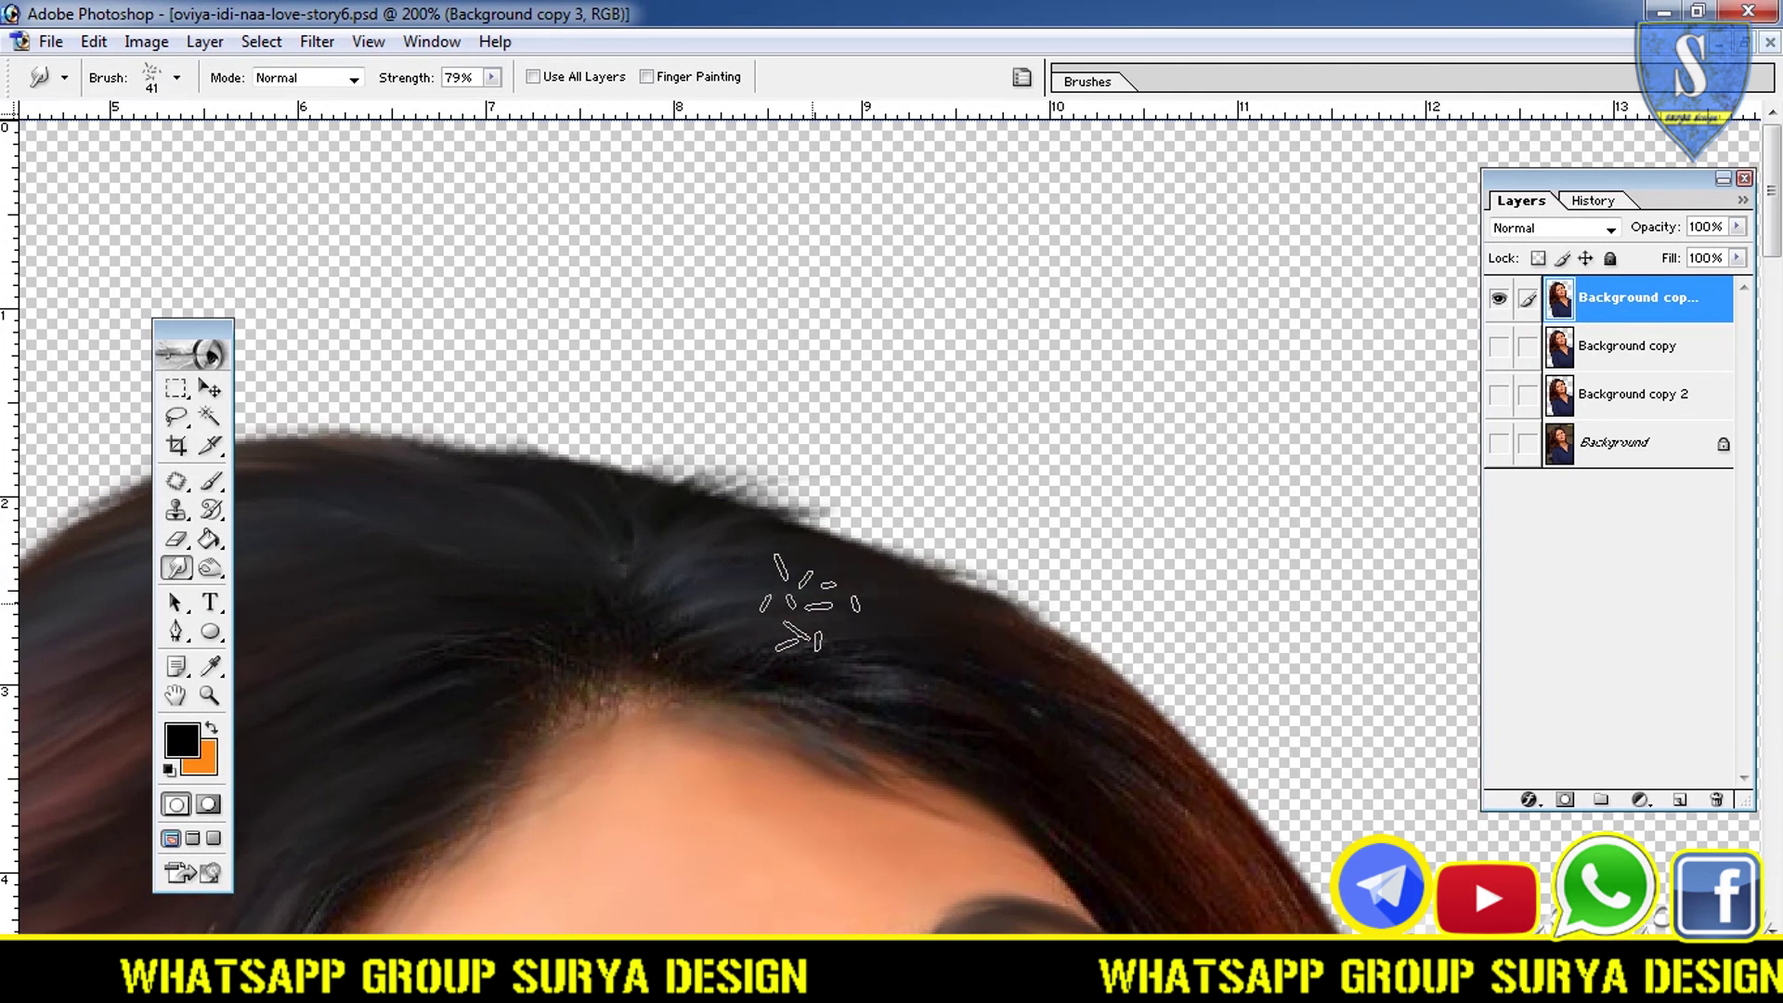
{"action": "left_click_drag", "start_coordinate": [1021, 692], "coordinate": [1215, 729]}
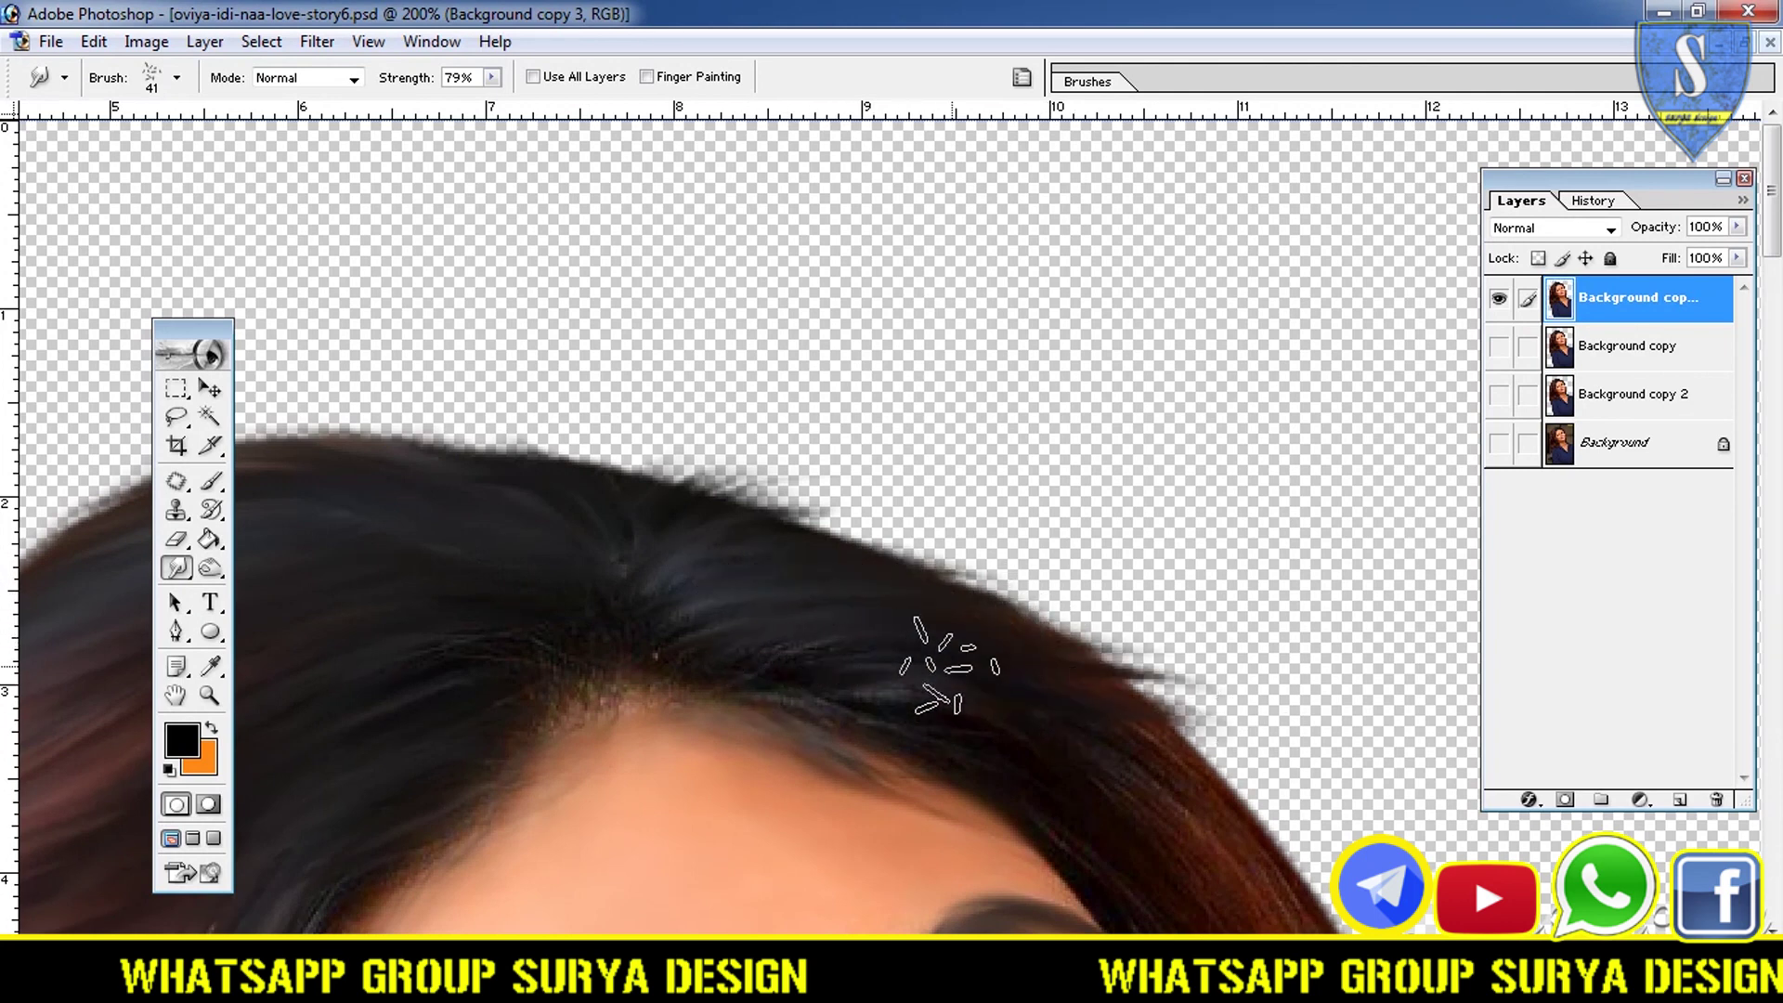
{"action": "left_click_drag", "start_coordinate": [1040, 697], "coordinate": [1292, 705]}
{"action": "left_click_drag", "start_coordinate": [1161, 789], "coordinate": [1263, 716]}
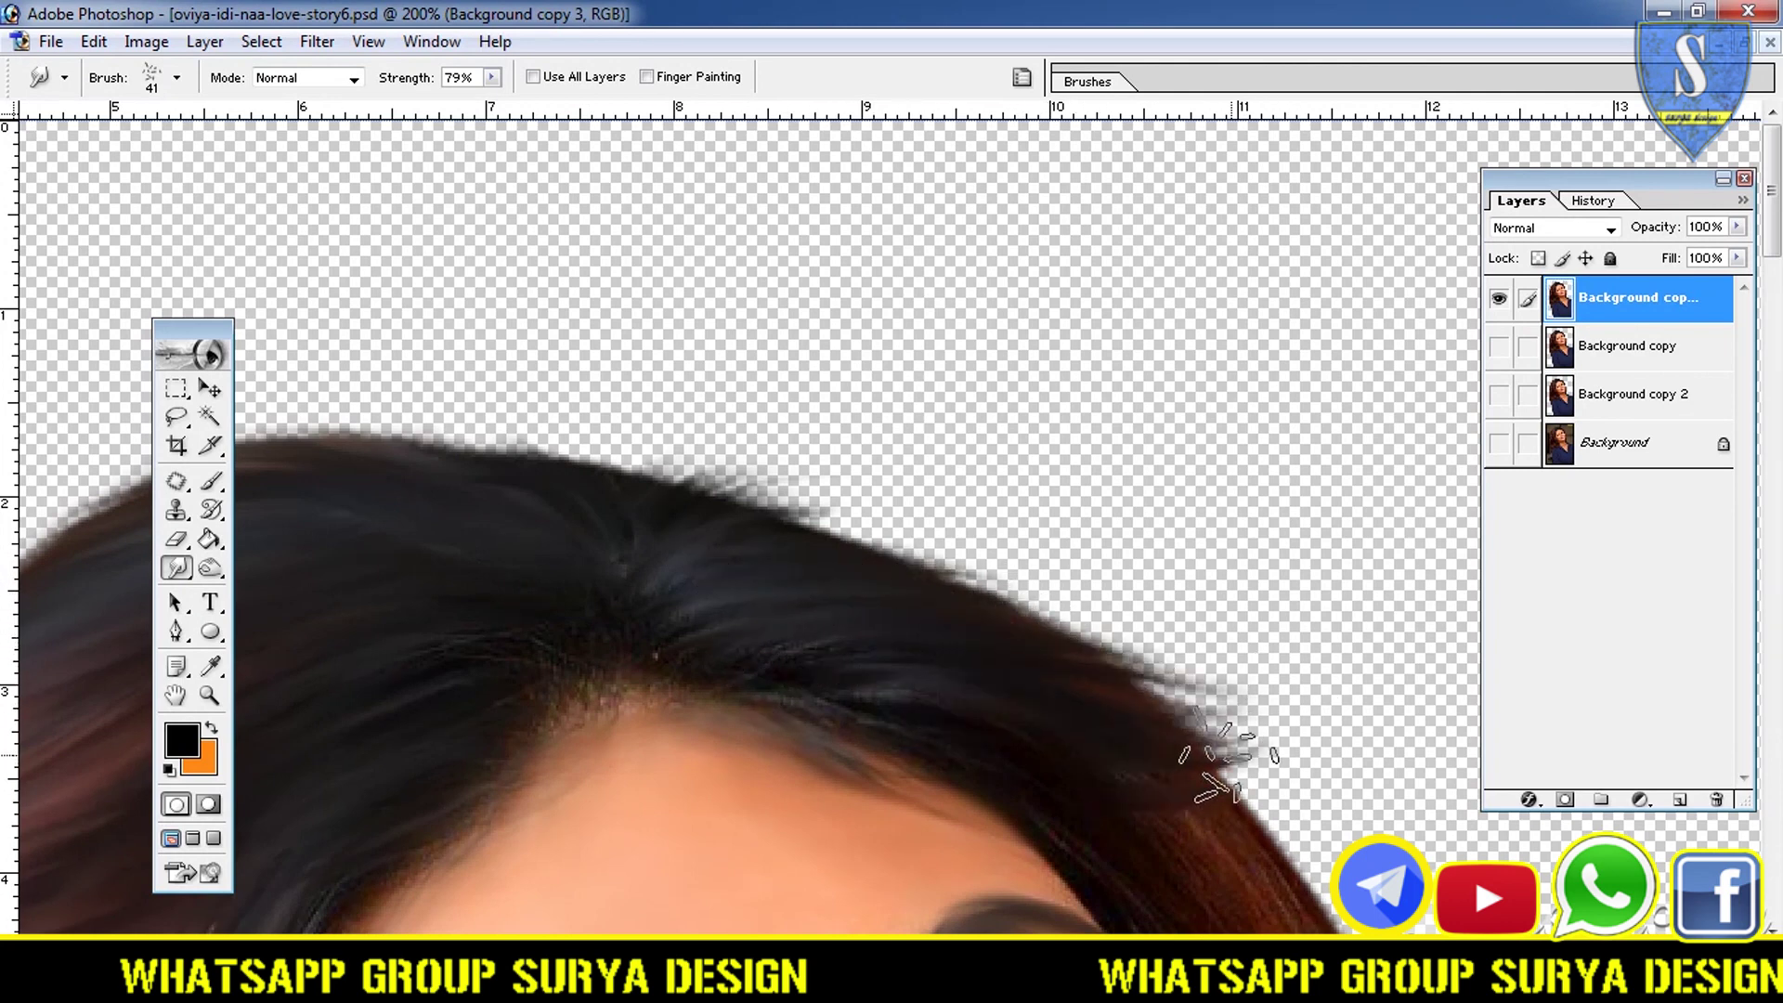
- Feather the right hair edge beside the forehead and temple outward
{"action": "left_click_drag", "start_coordinate": [1772, 233], "coordinate": [1772, 291]}
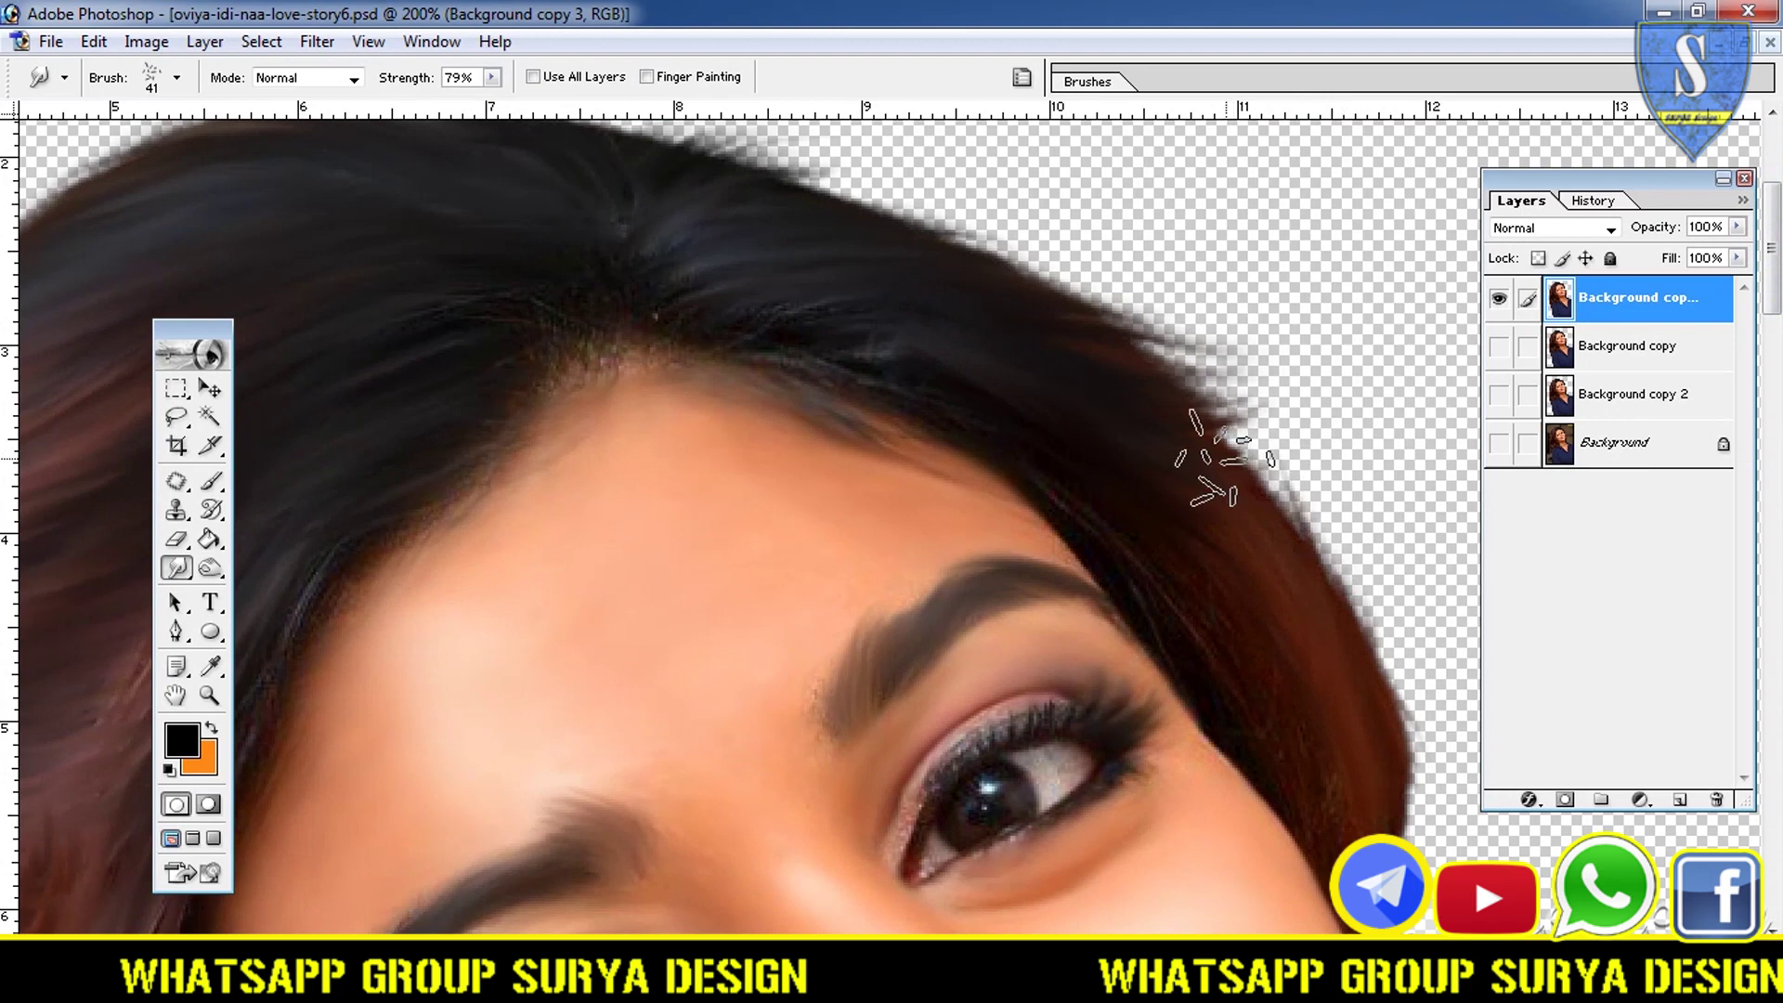
{"action": "left_click_drag", "start_coordinate": [1195, 438], "coordinate": [1267, 498]}
{"action": "left_click_drag", "start_coordinate": [1305, 565], "coordinate": [1280, 495]}
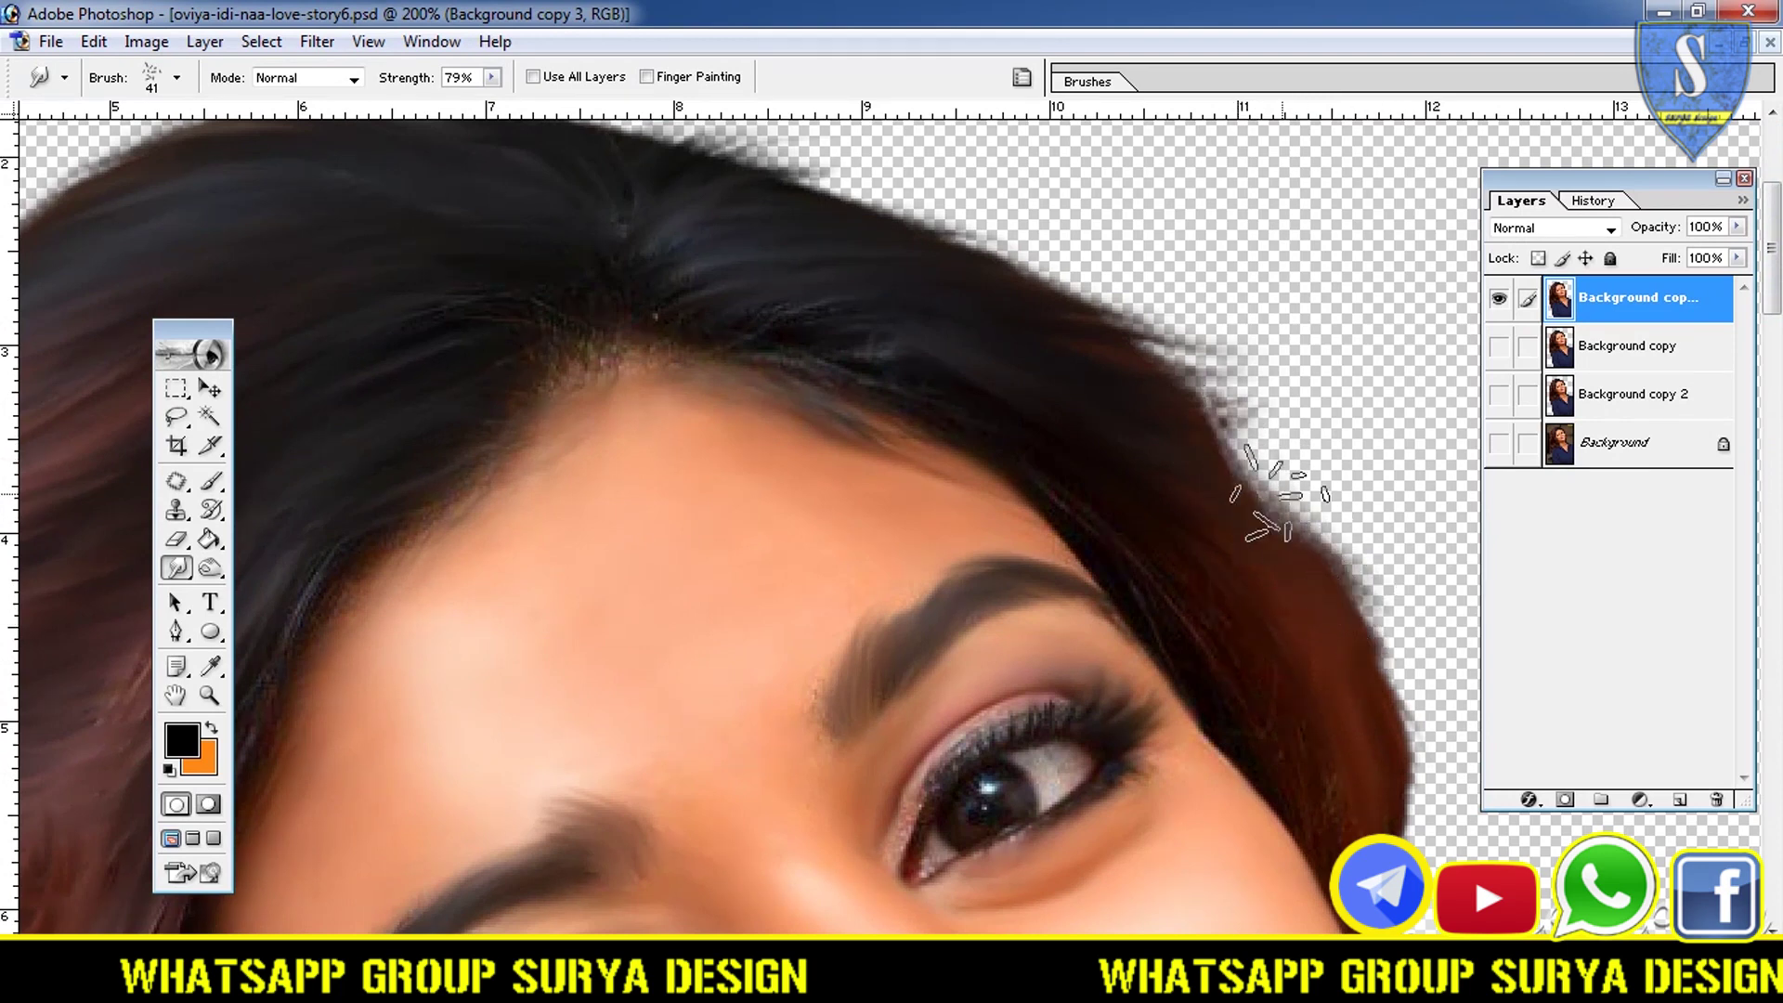
{"action": "left_click_drag", "start_coordinate": [1174, 477], "coordinate": [1142, 338]}
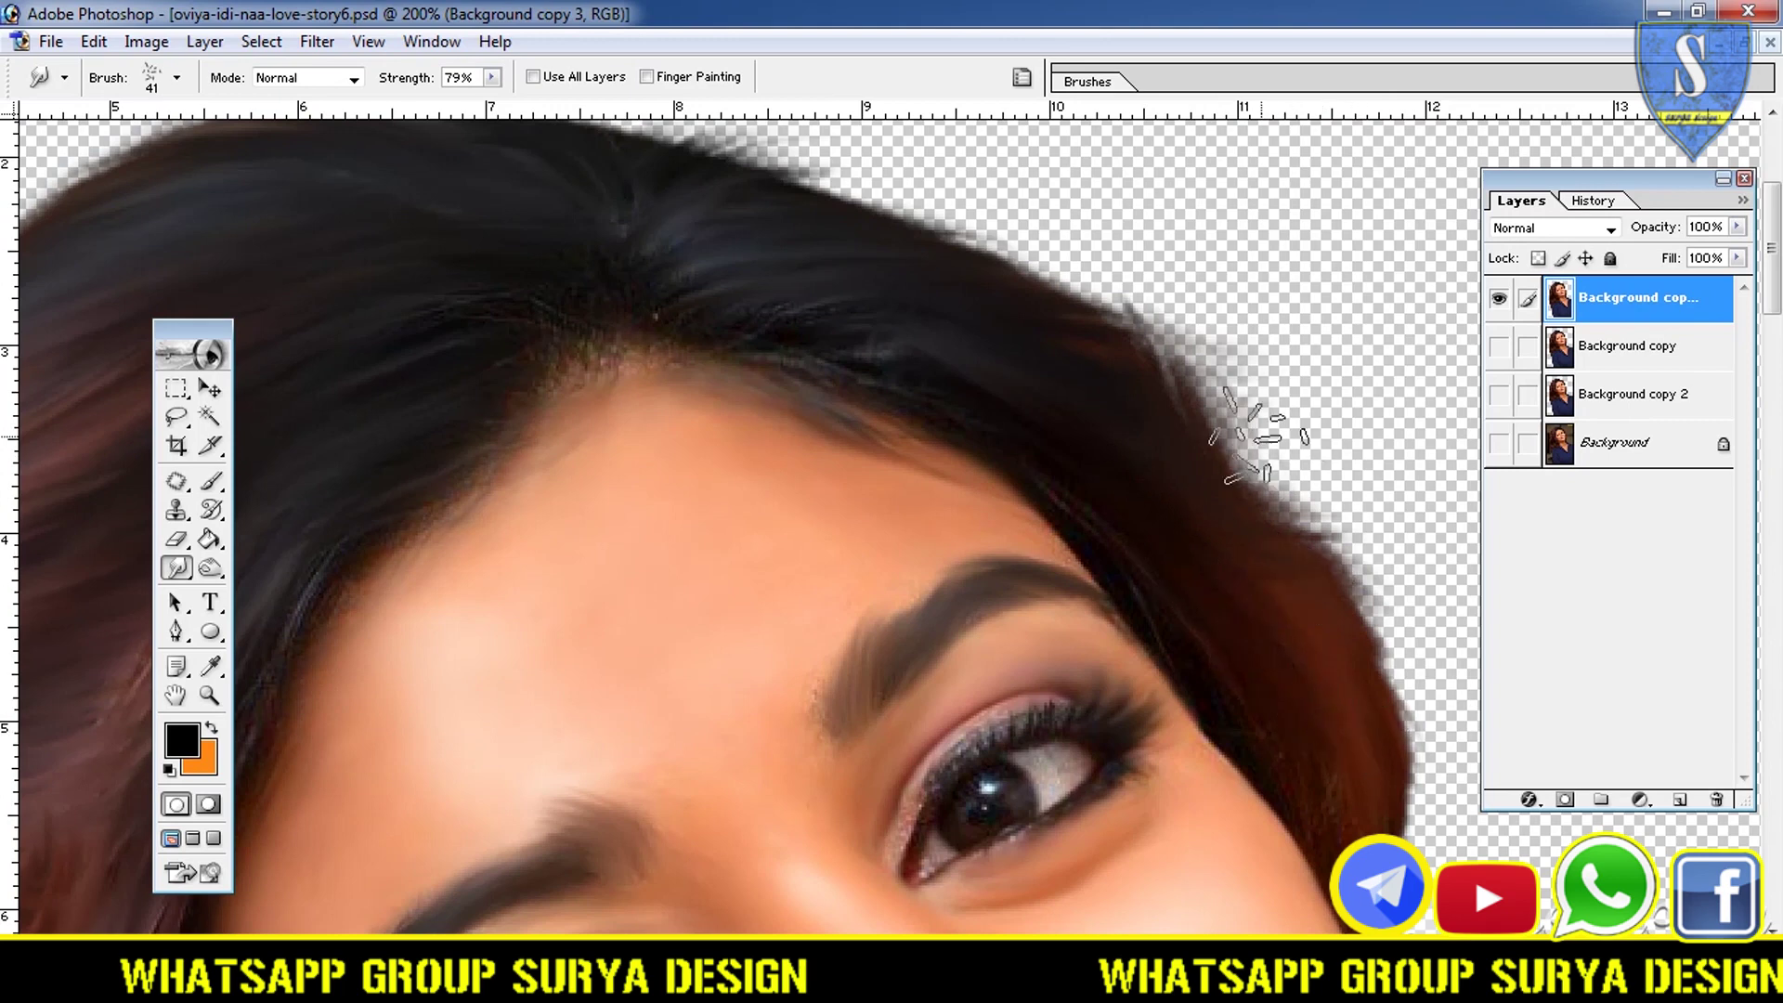
{"action": "left_click_drag", "start_coordinate": [1287, 525], "coordinate": [1221, 590]}
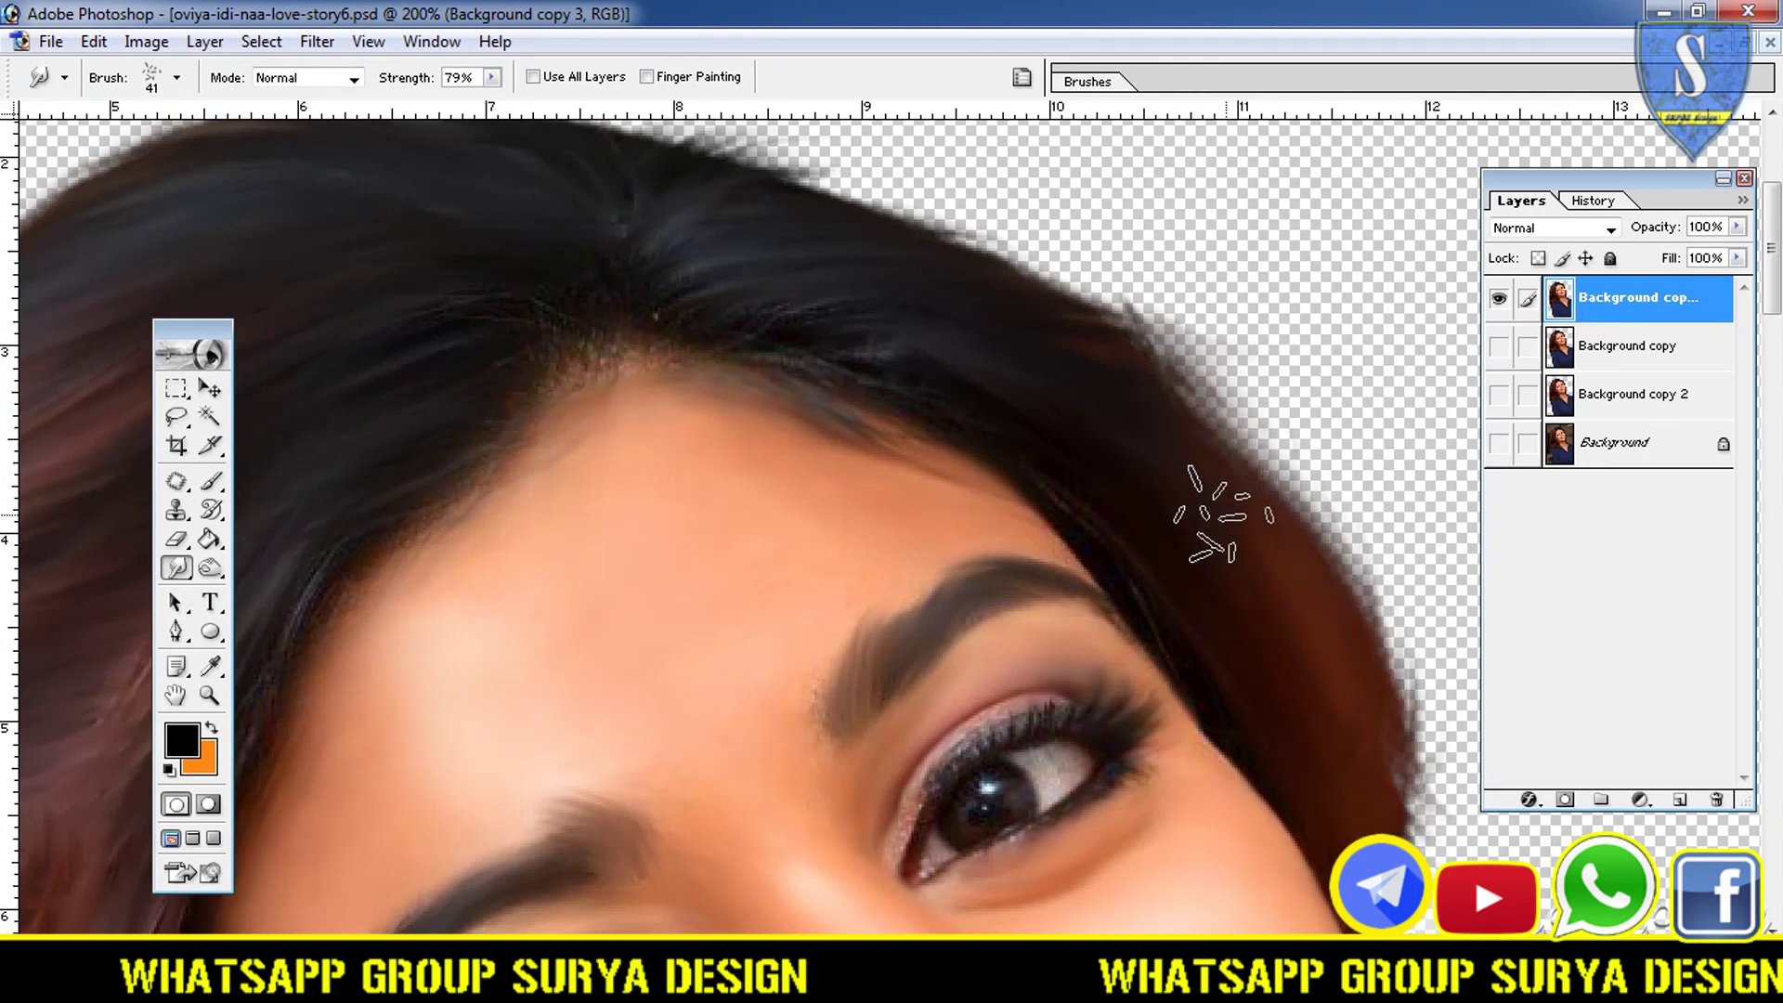
{"action": "left_click_drag", "start_coordinate": [1096, 334], "coordinate": [1310, 460]}
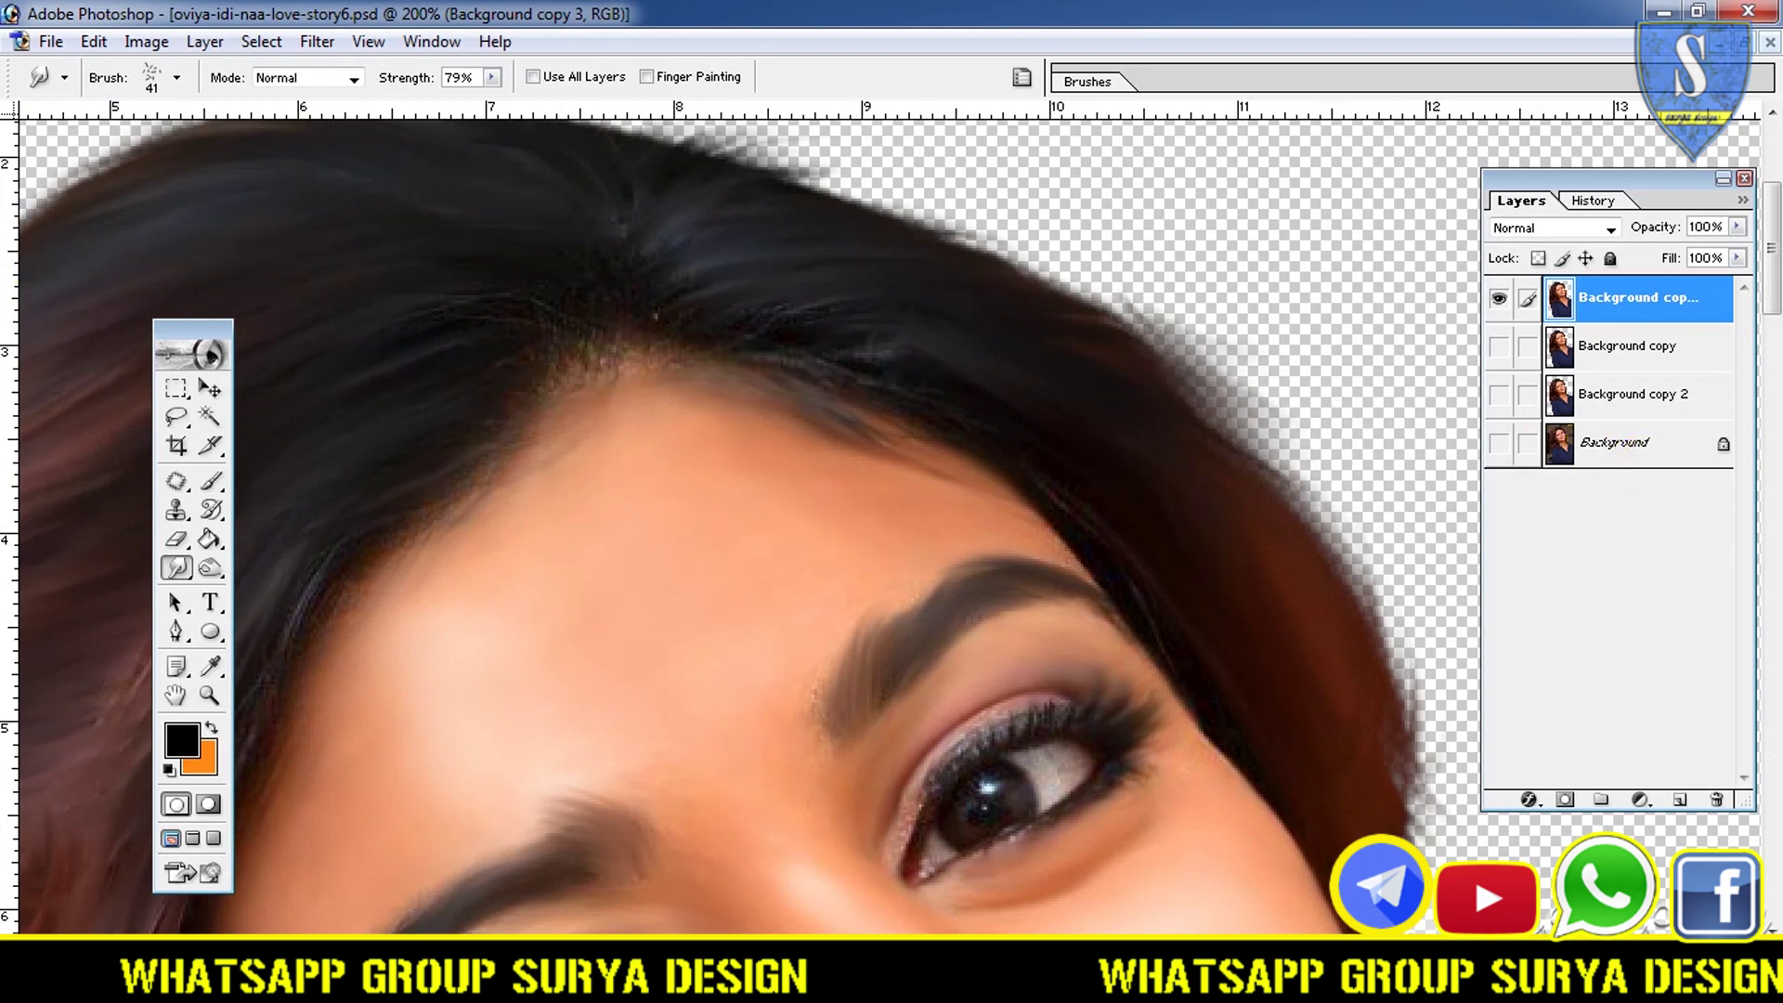
{"action": "left_click_drag", "start_coordinate": [1774, 288], "coordinate": [1774, 344]}
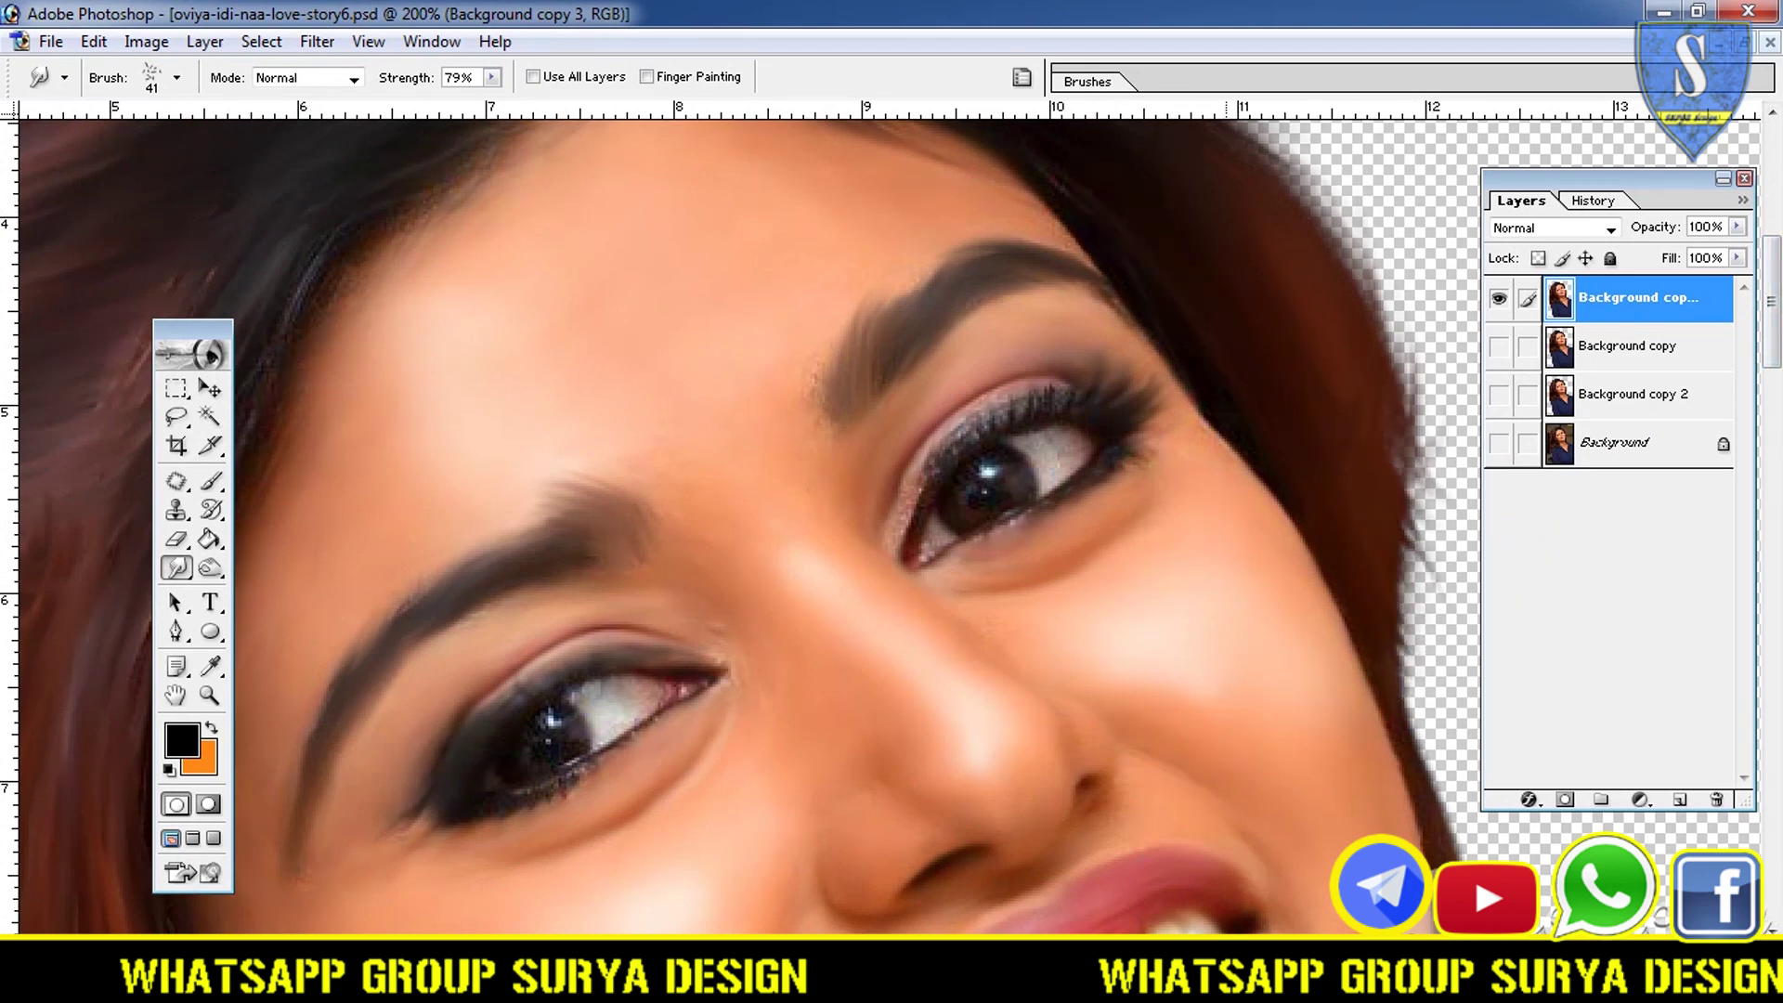
- Move the view to the mouth and jawline and open the brush preset picker
{"action": "scroll", "coordinate": [1775, 688], "scroll_direction": "right", "scroll_amount": 5}
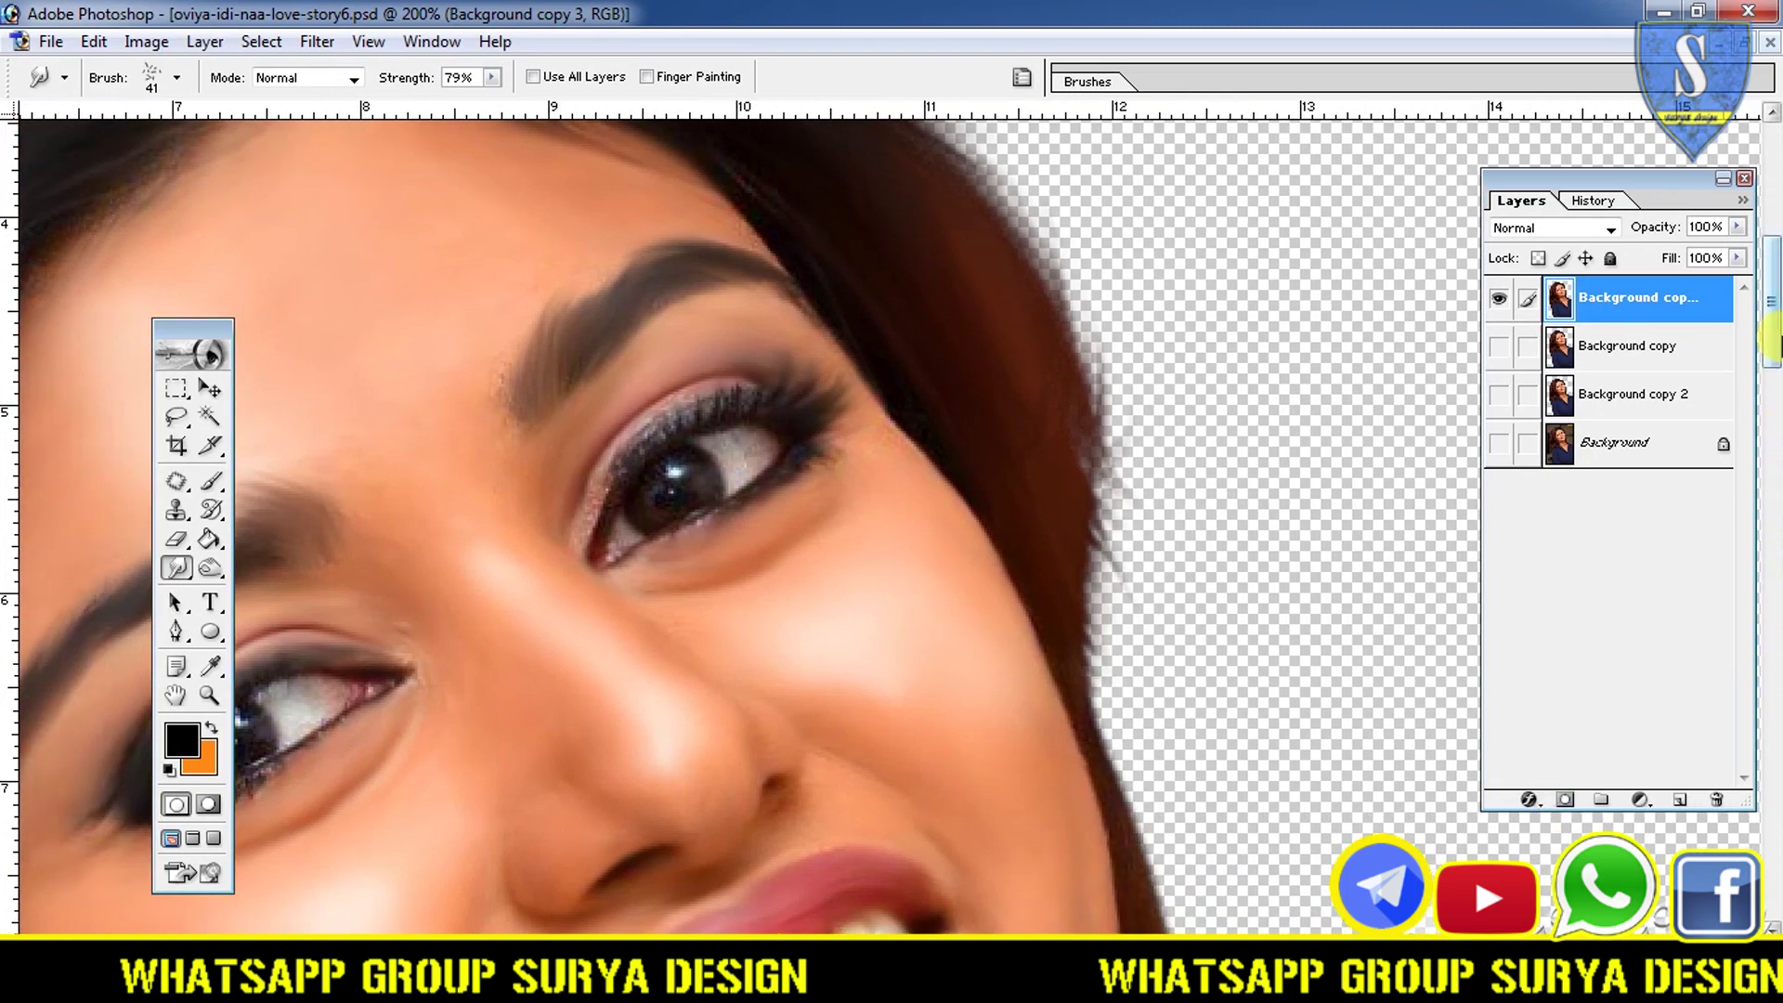
{"action": "scroll", "coordinate": [1772, 342], "scroll_direction": "down", "scroll_amount": 5}
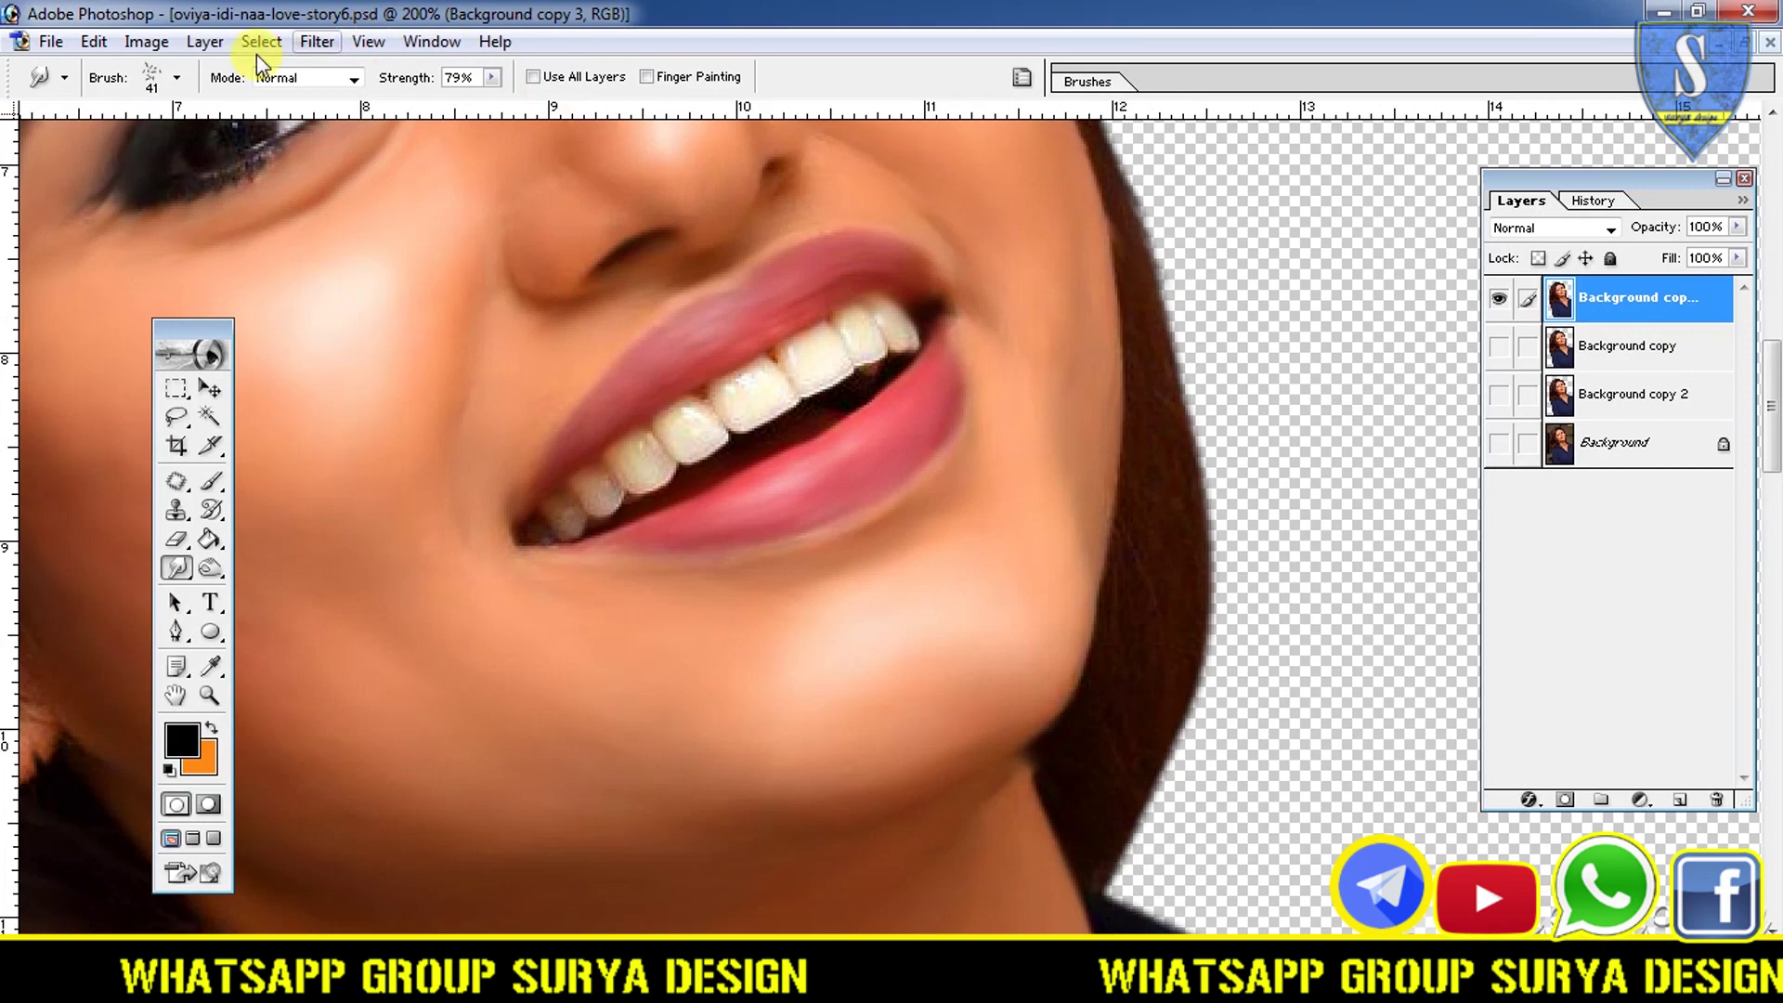
{"action": "left_click", "coordinate": [151, 79]}
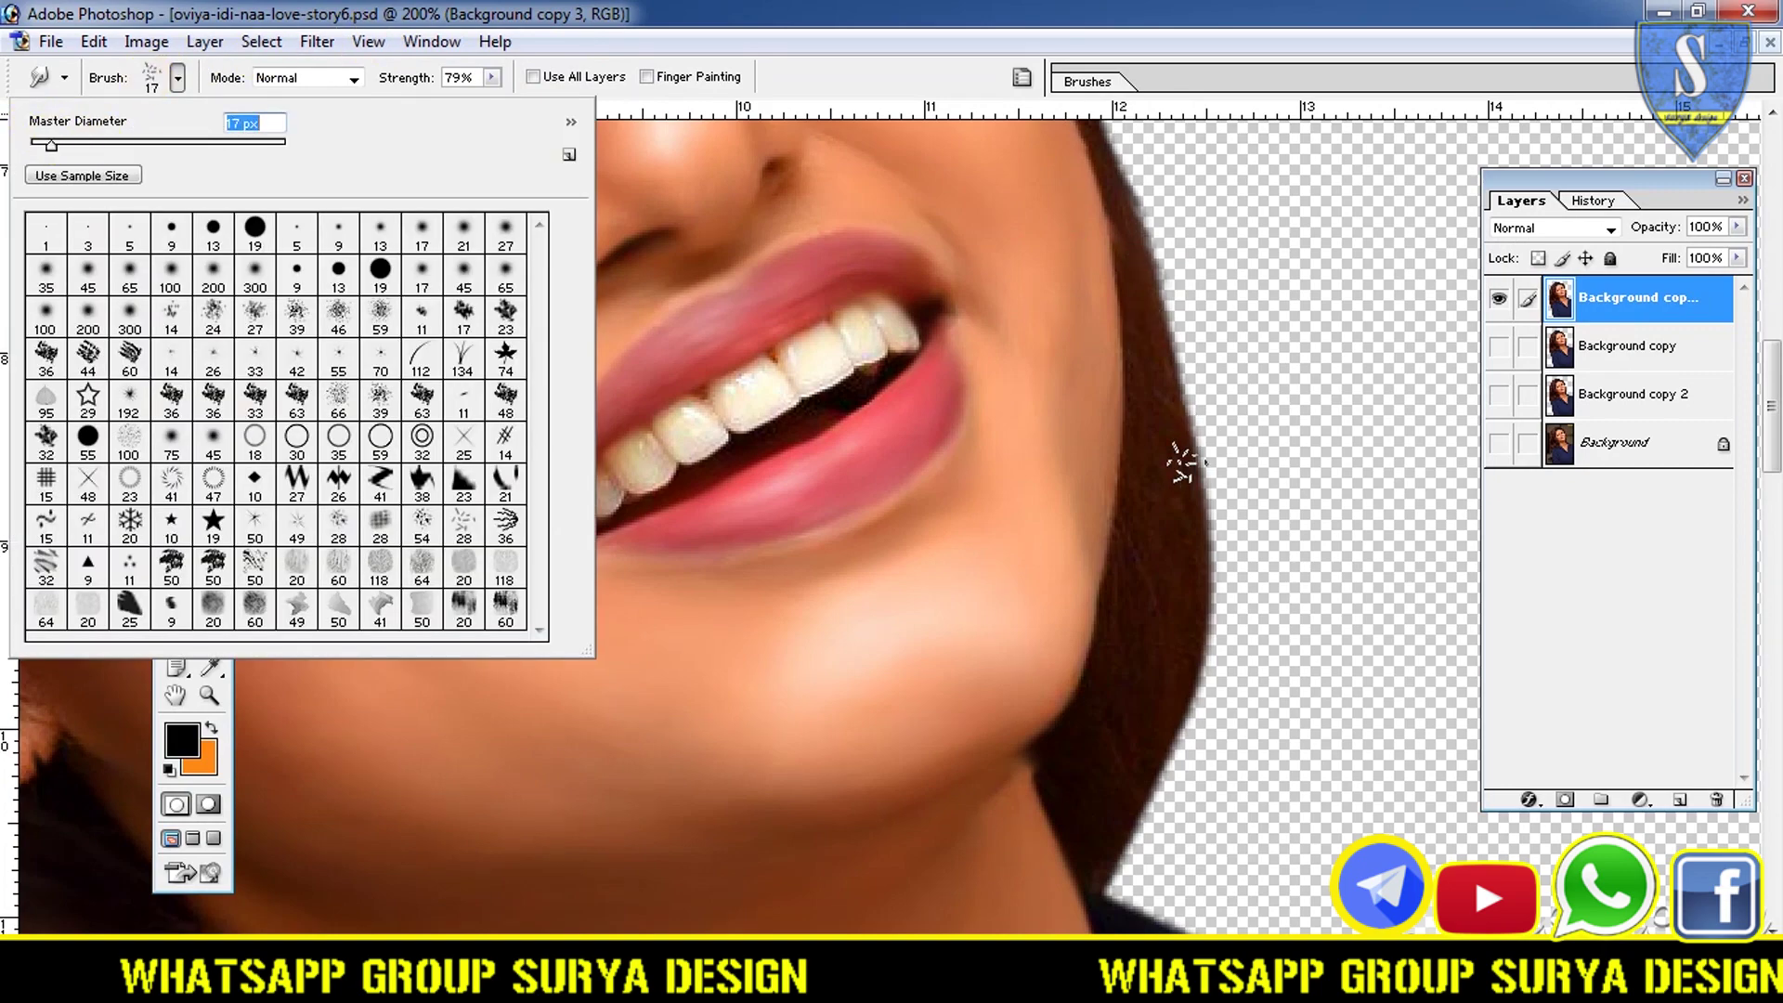
- With a smaller brush, smudge the jaw-side hair, then undo that stroke in History
{"action": "left_click", "coordinate": [1181, 447]}
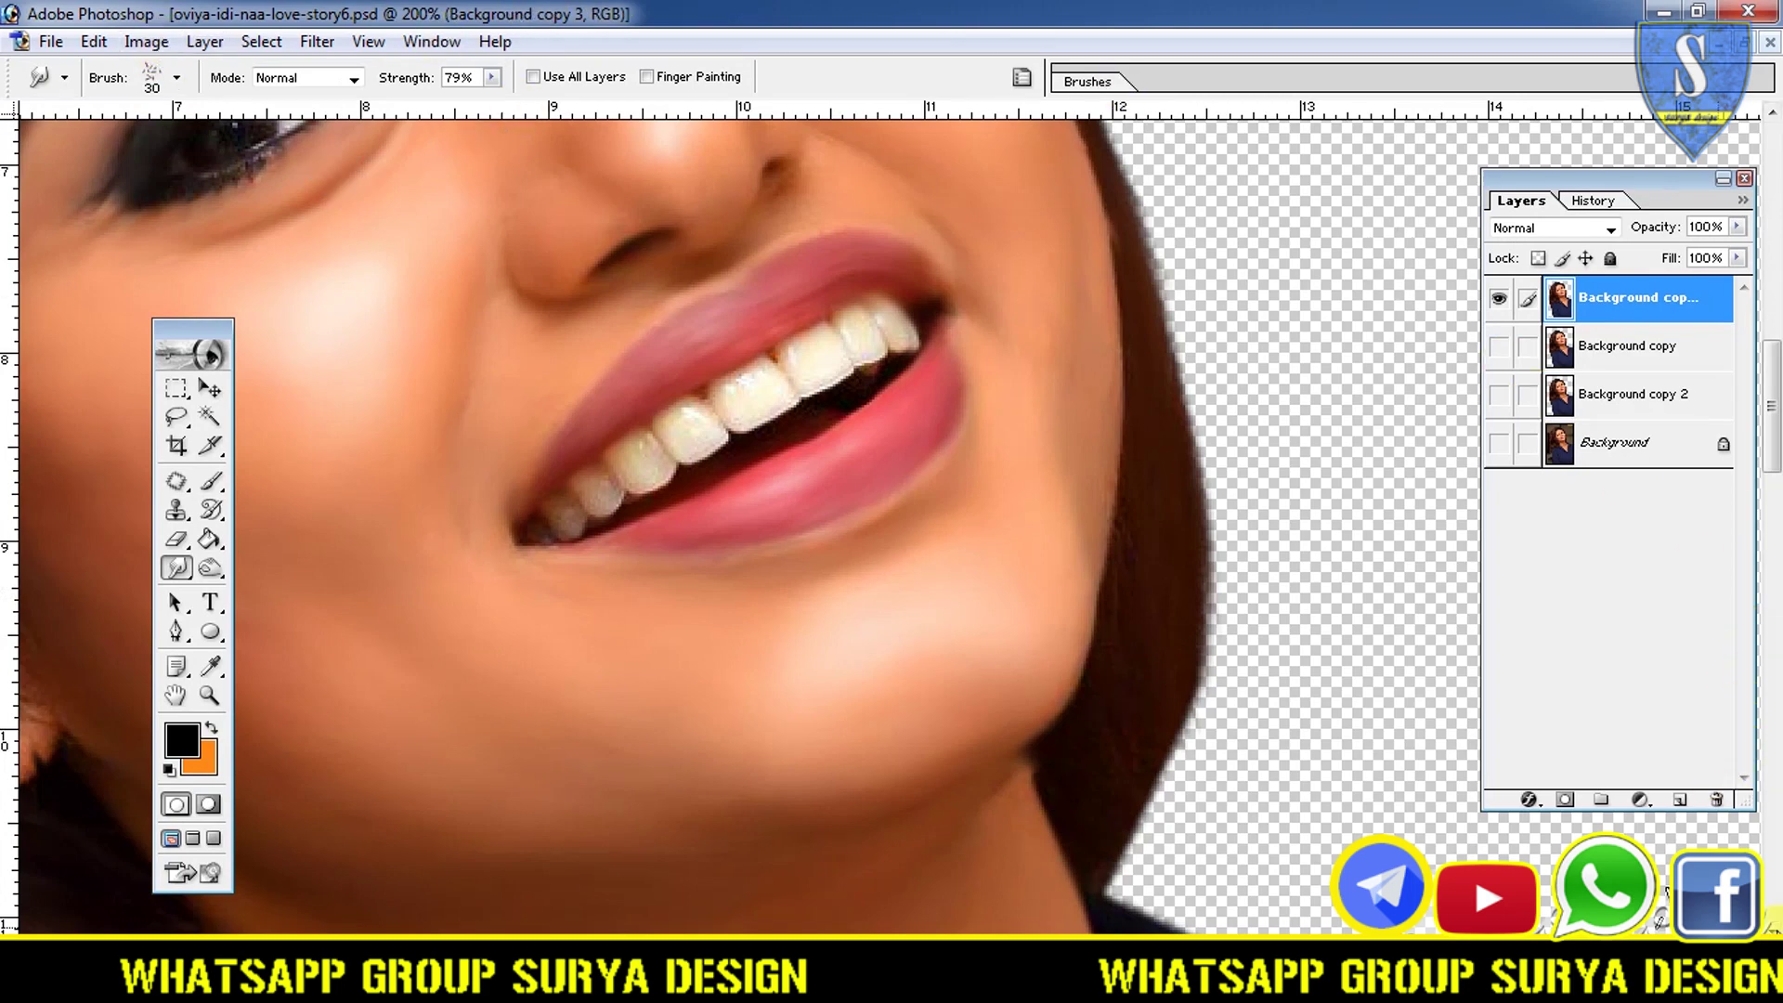
{"action": "left_click_drag", "start_coordinate": [1059, 668], "coordinate": [1091, 572]}
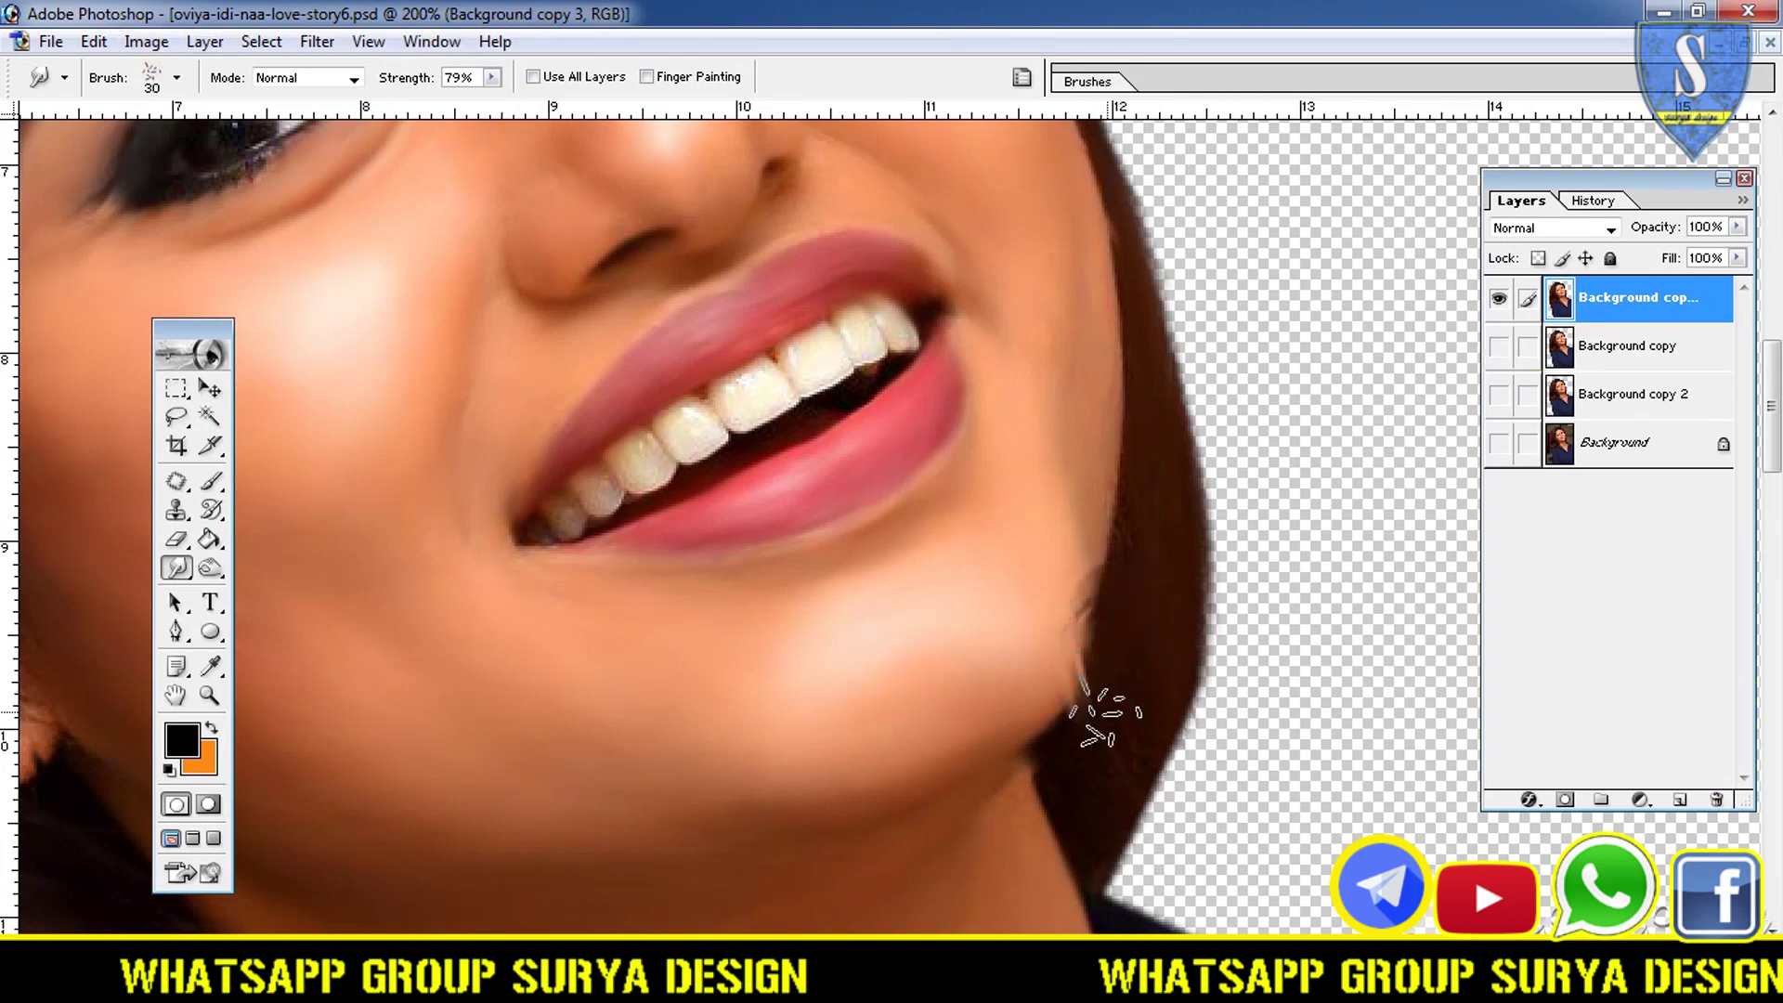
{"action": "left_click", "coordinate": [1594, 201]}
{"action": "left_click", "coordinate": [1635, 751]}
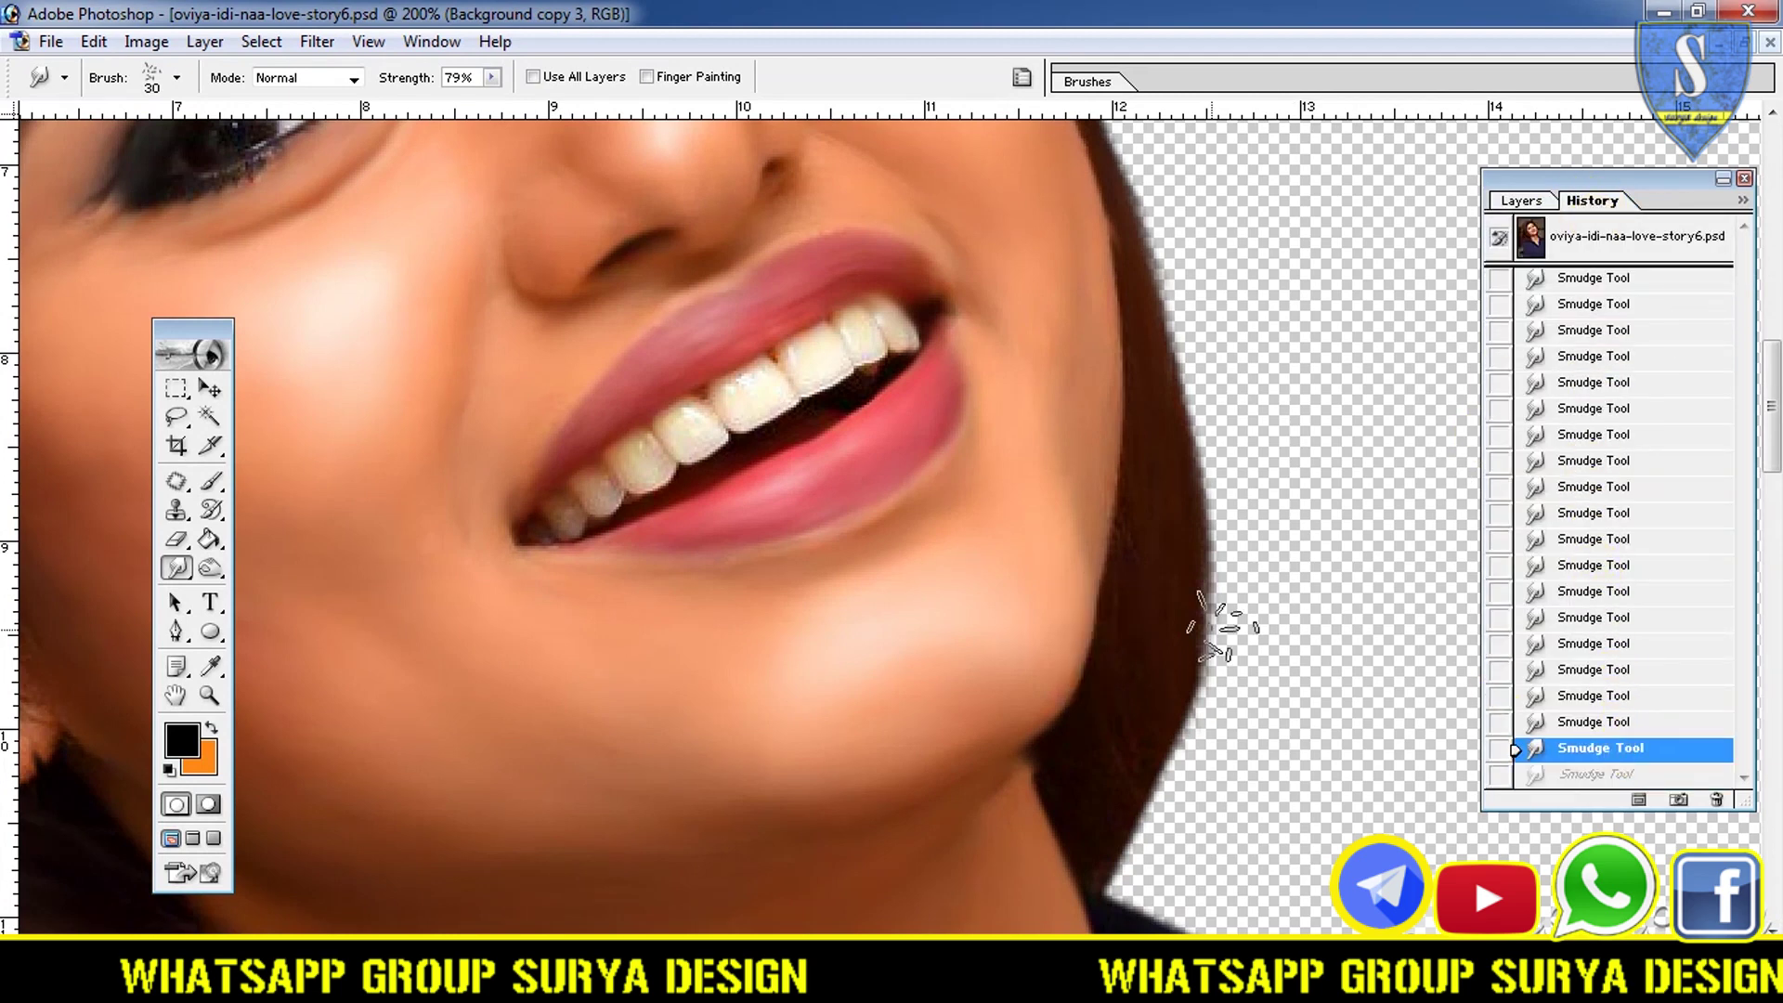
- Re-smudge the hair beside the jaw and cheek into soft outward wisps
{"action": "left_click_drag", "start_coordinate": [1152, 778], "coordinate": [1146, 738]}
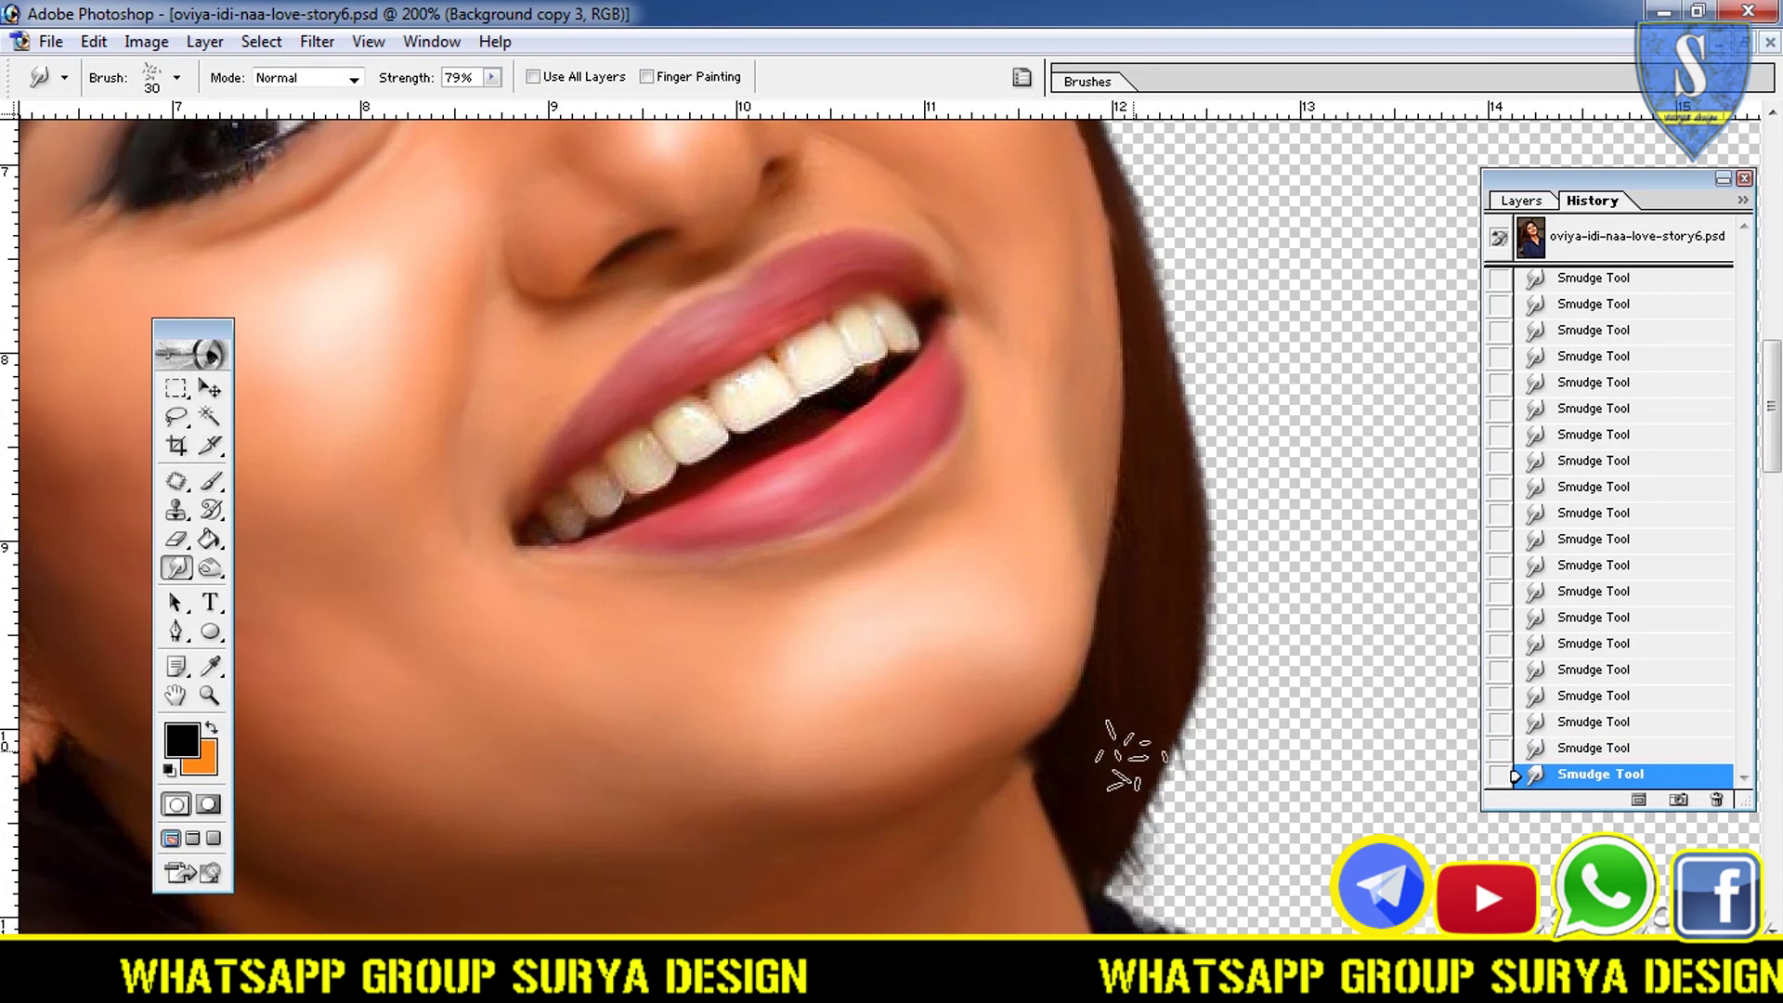
{"action": "left_click_drag", "start_coordinate": [1144, 760], "coordinate": [1222, 747]}
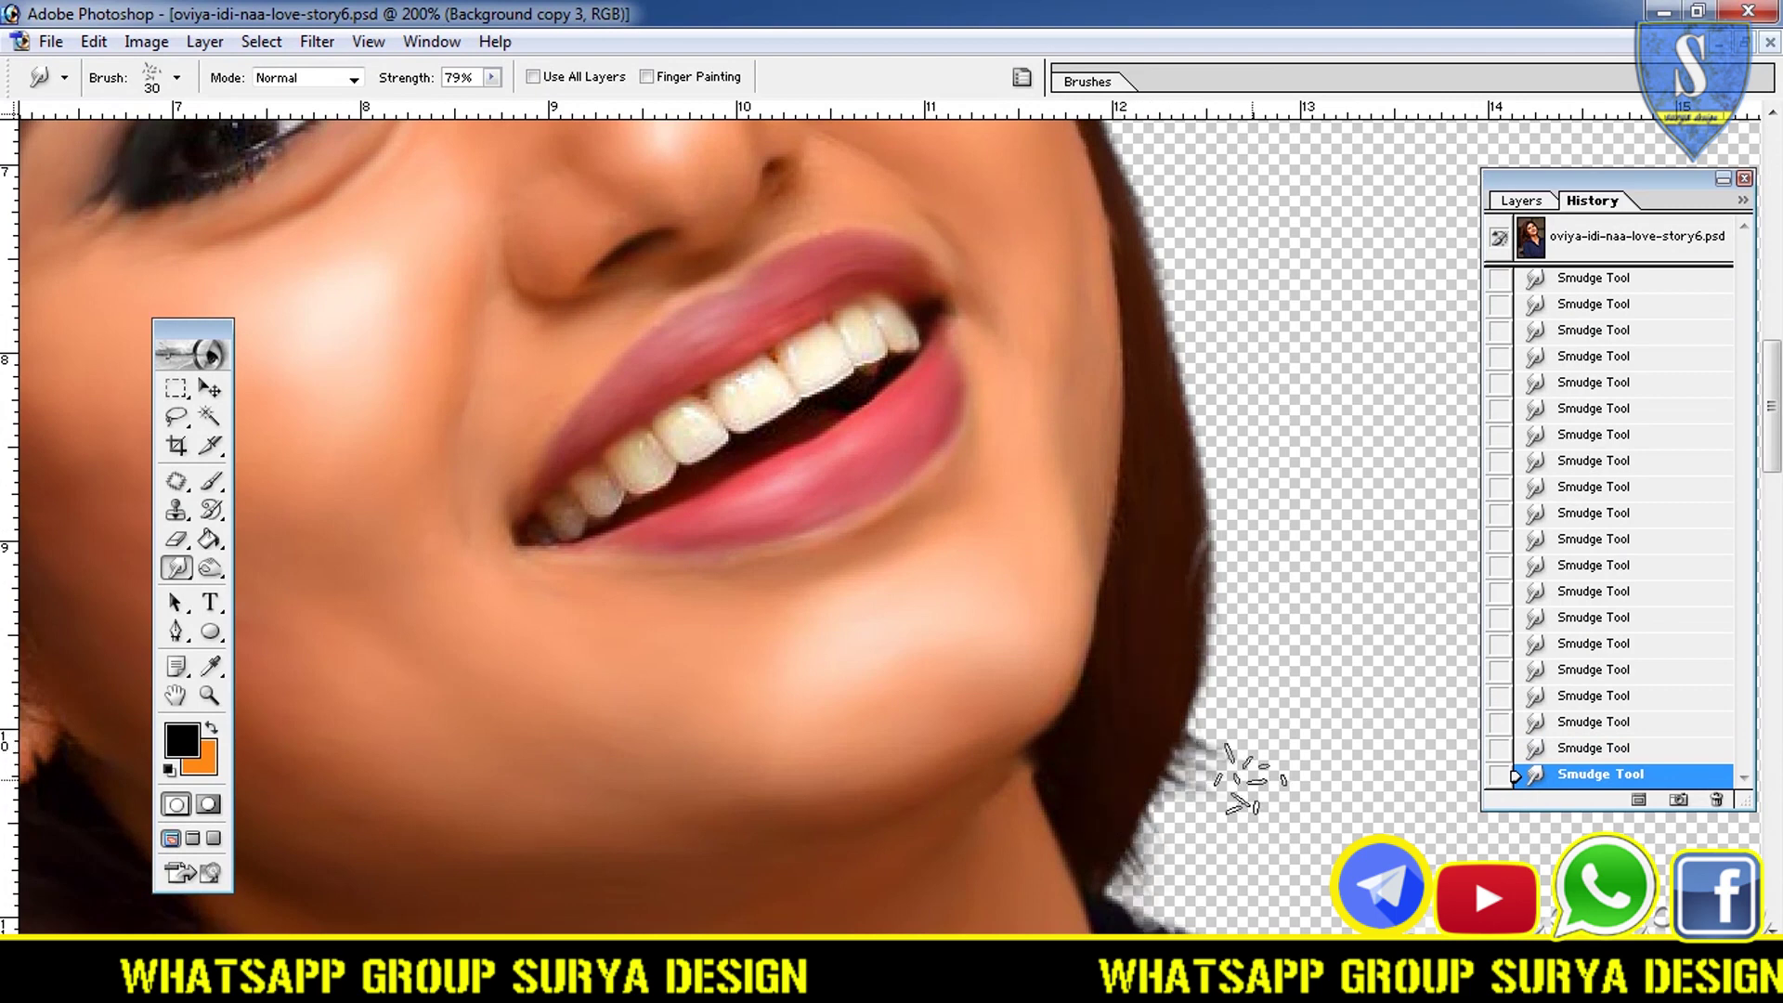
{"action": "left_click_drag", "start_coordinate": [1210, 512], "coordinate": [1290, 597]}
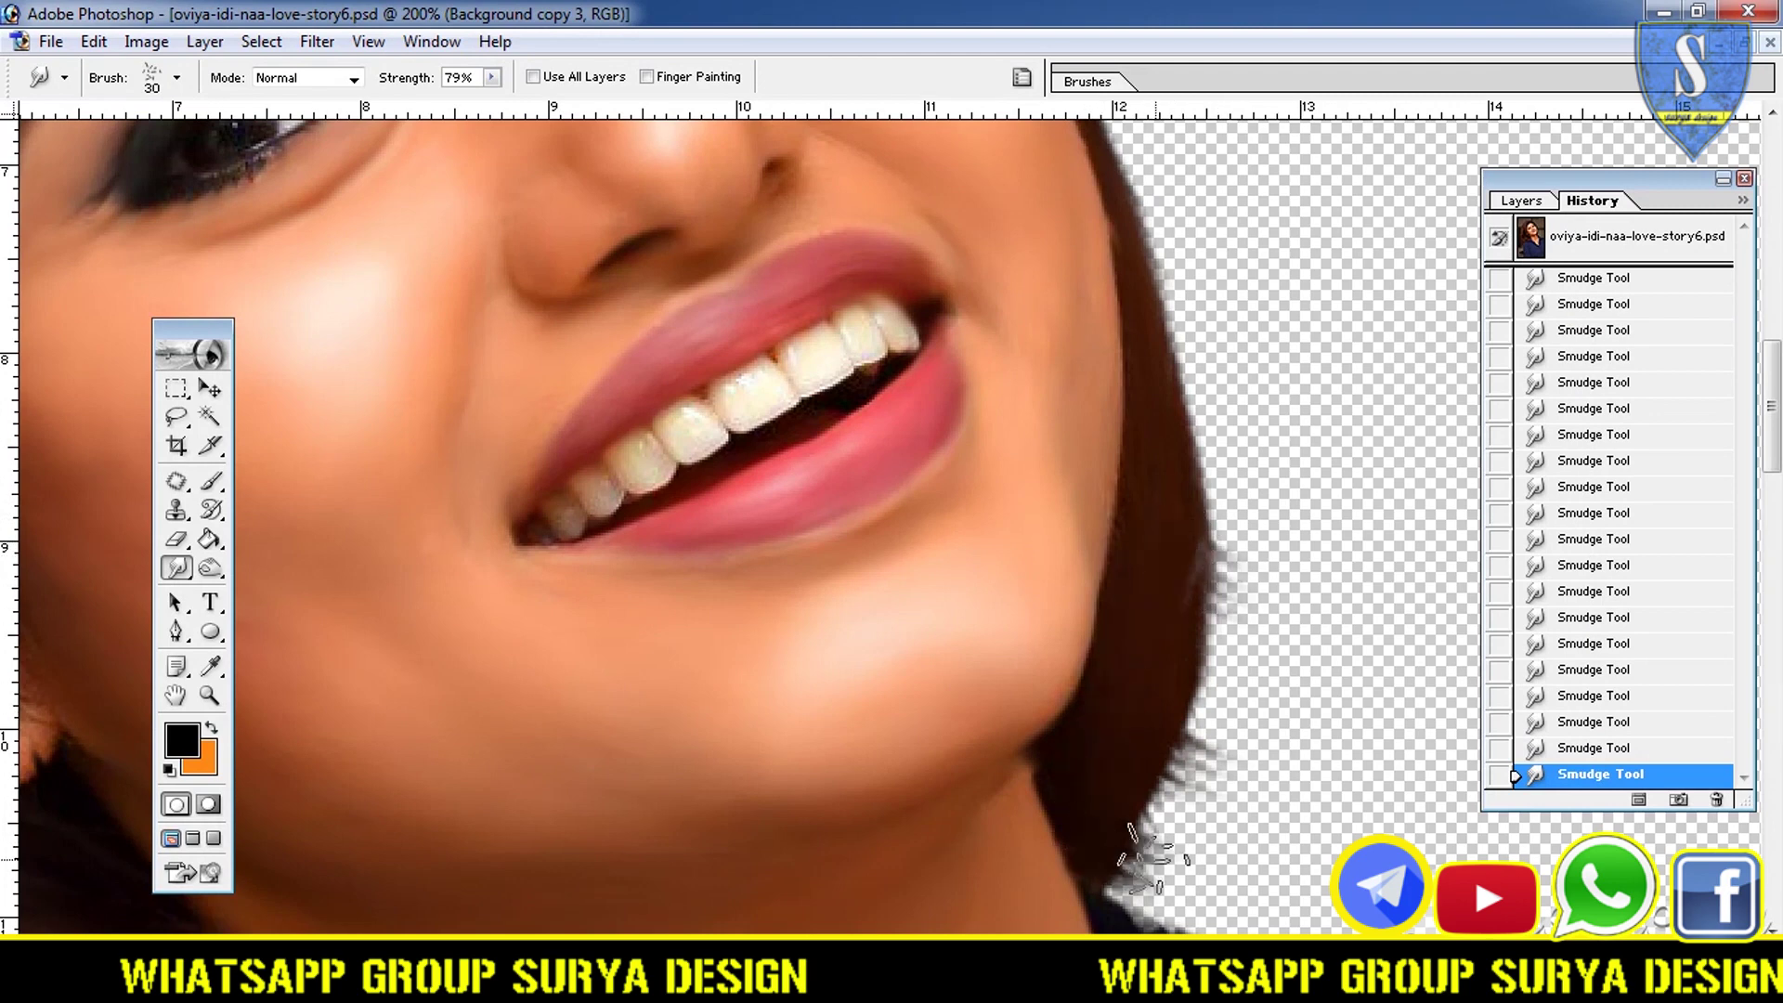
{"action": "left_click", "coordinate": [211, 697]}
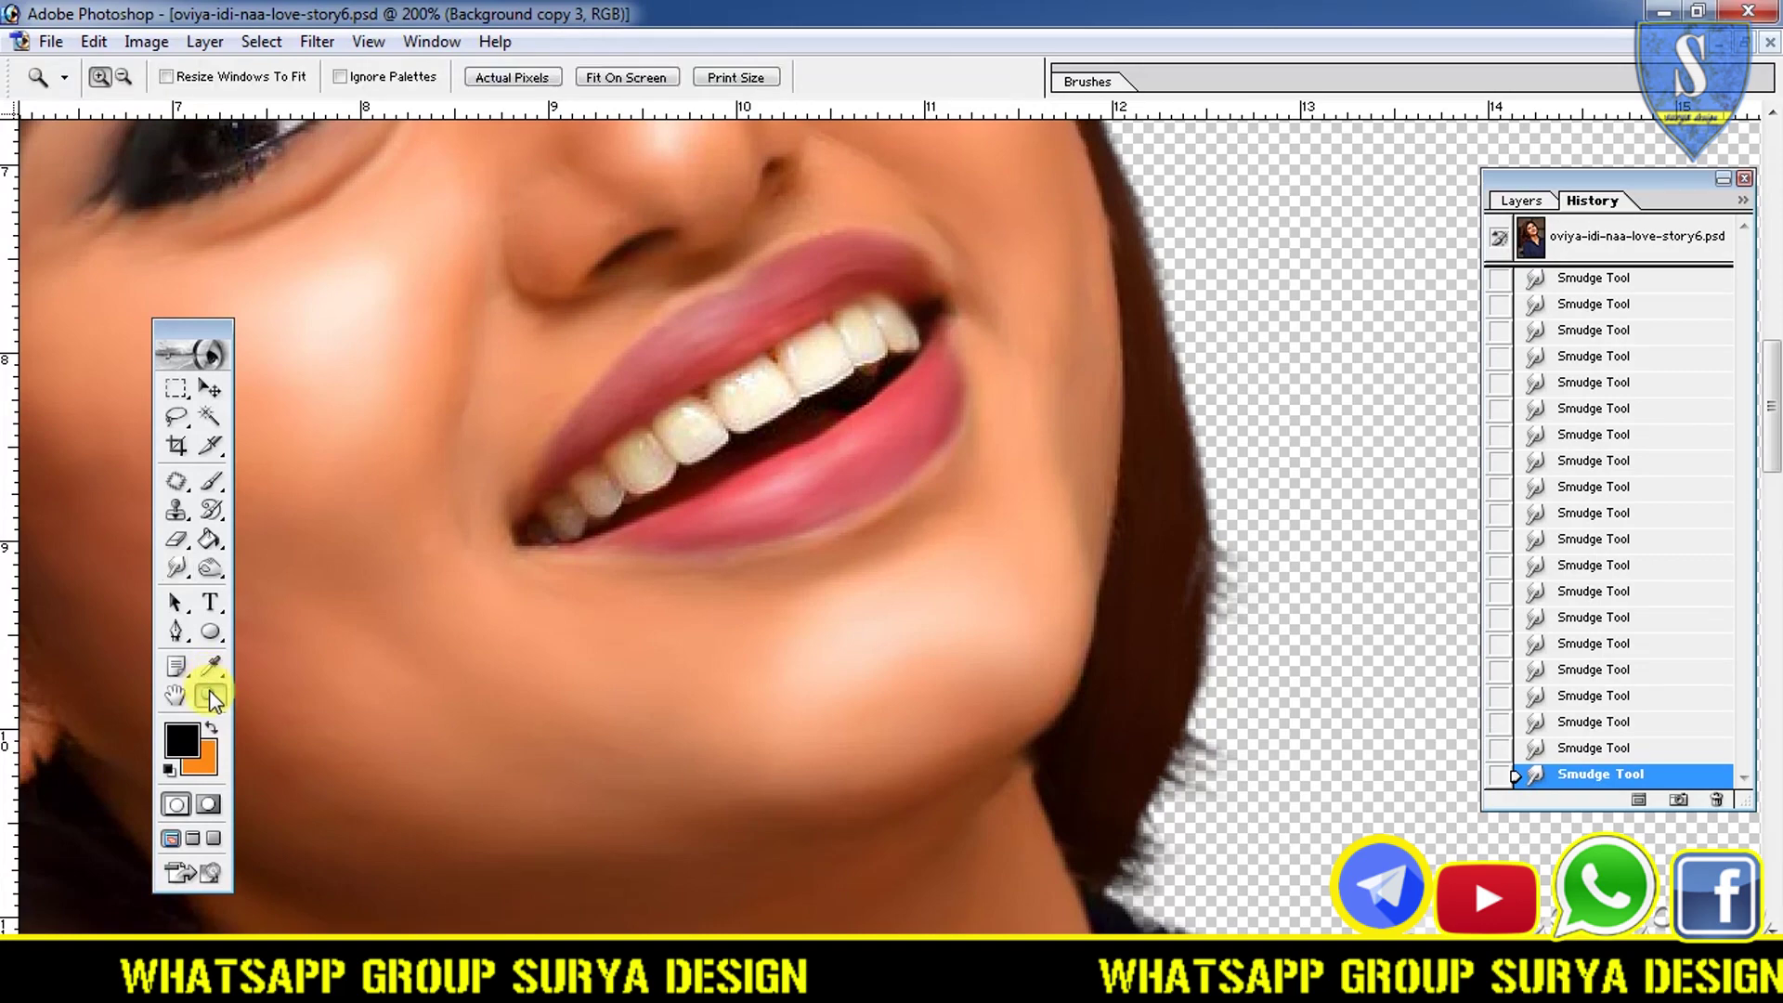
- Zoom in on the forehead hairline and set Smudge to 41% strength with a 36 px textured 118 brush
{"action": "left_click", "coordinate": [626, 77]}
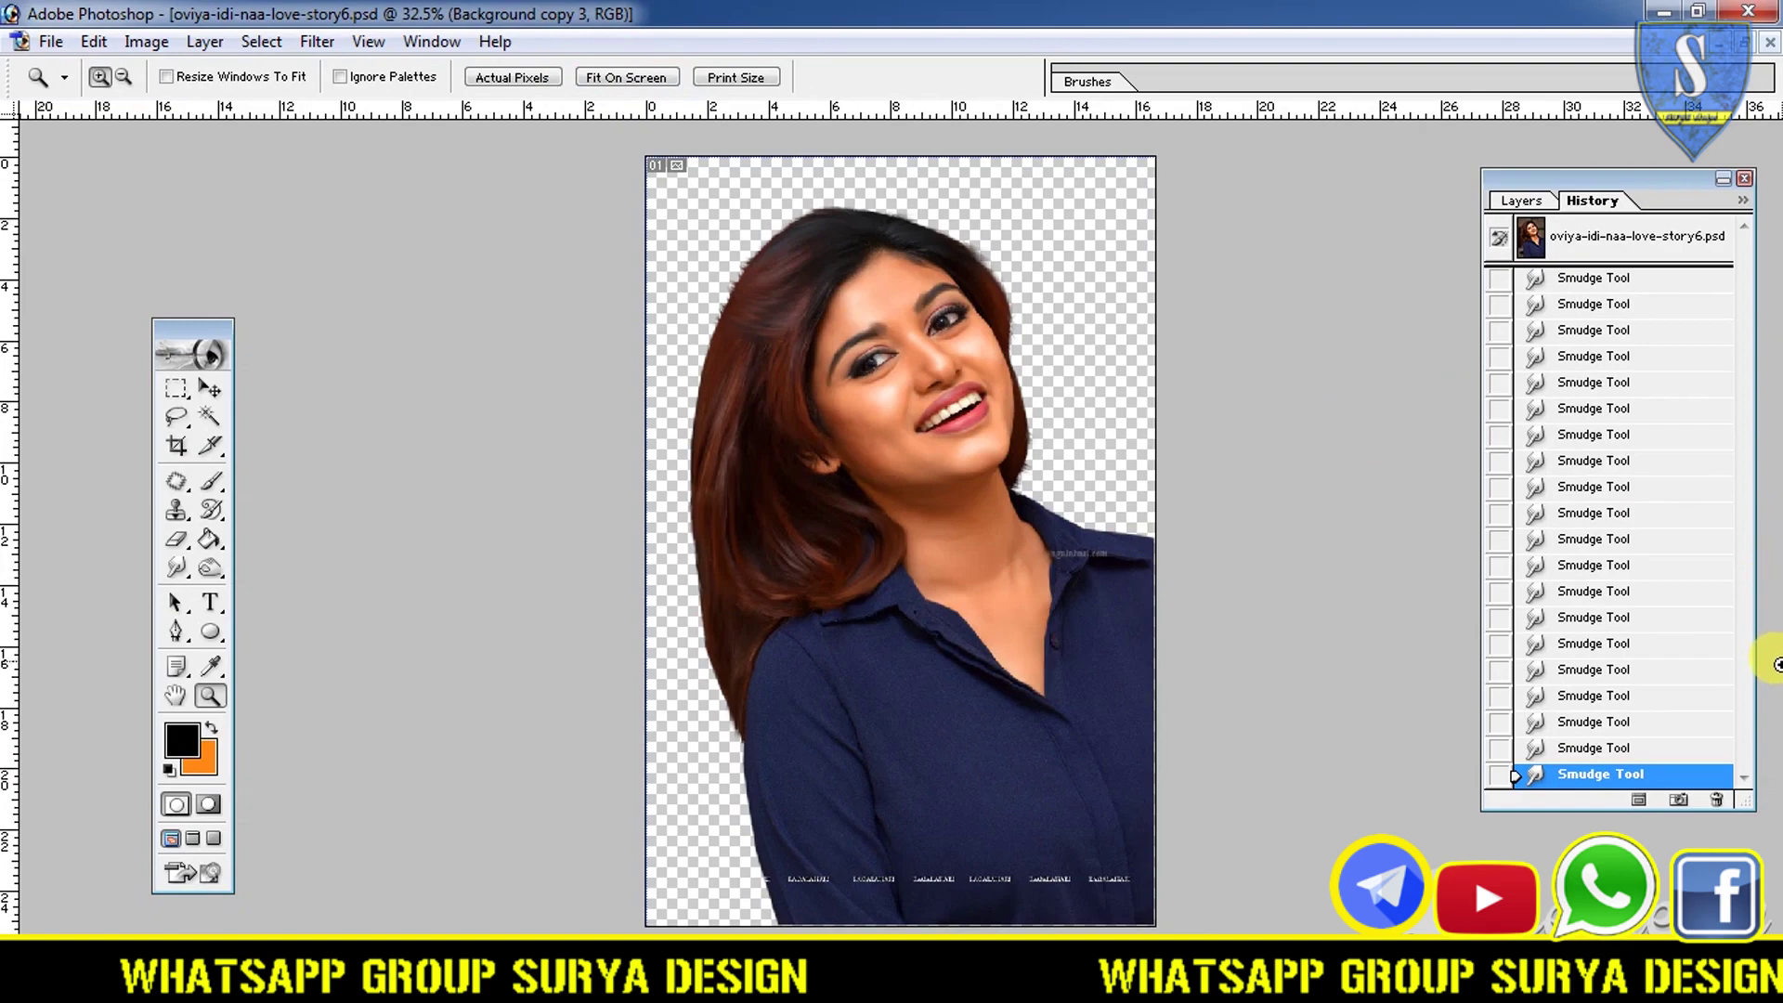
{"action": "left_click", "coordinate": [835, 249]}
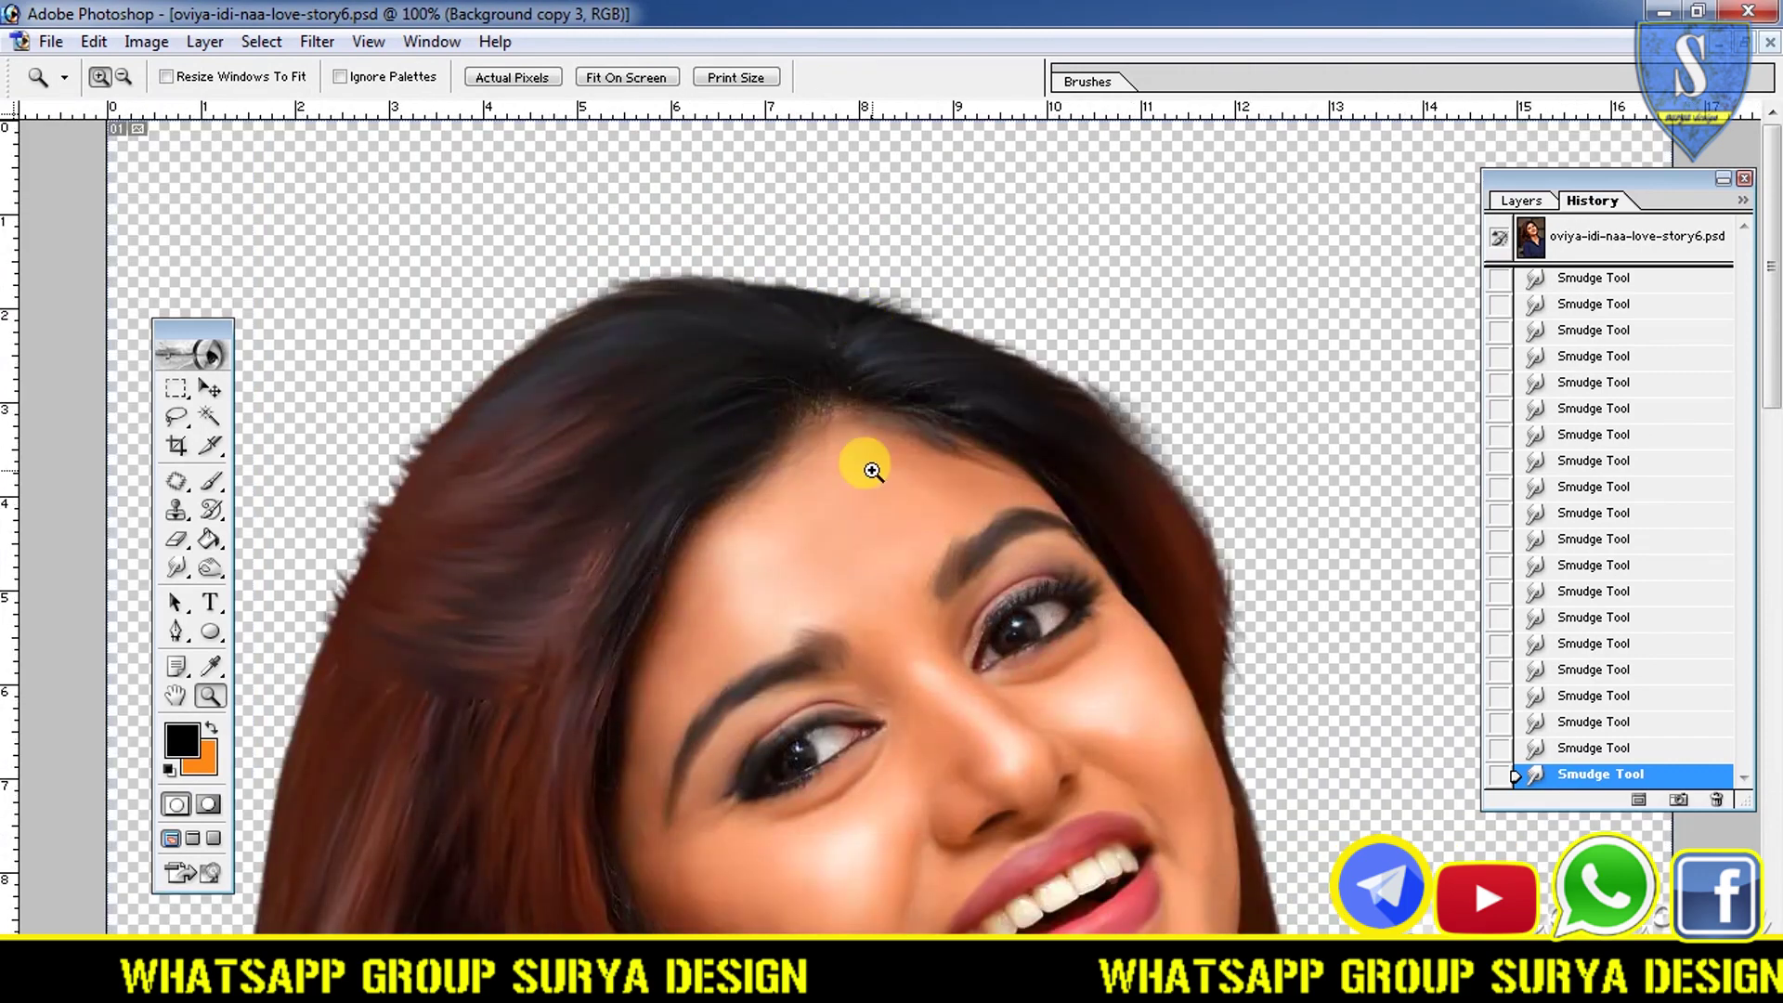
{"action": "left_click", "coordinate": [863, 465]}
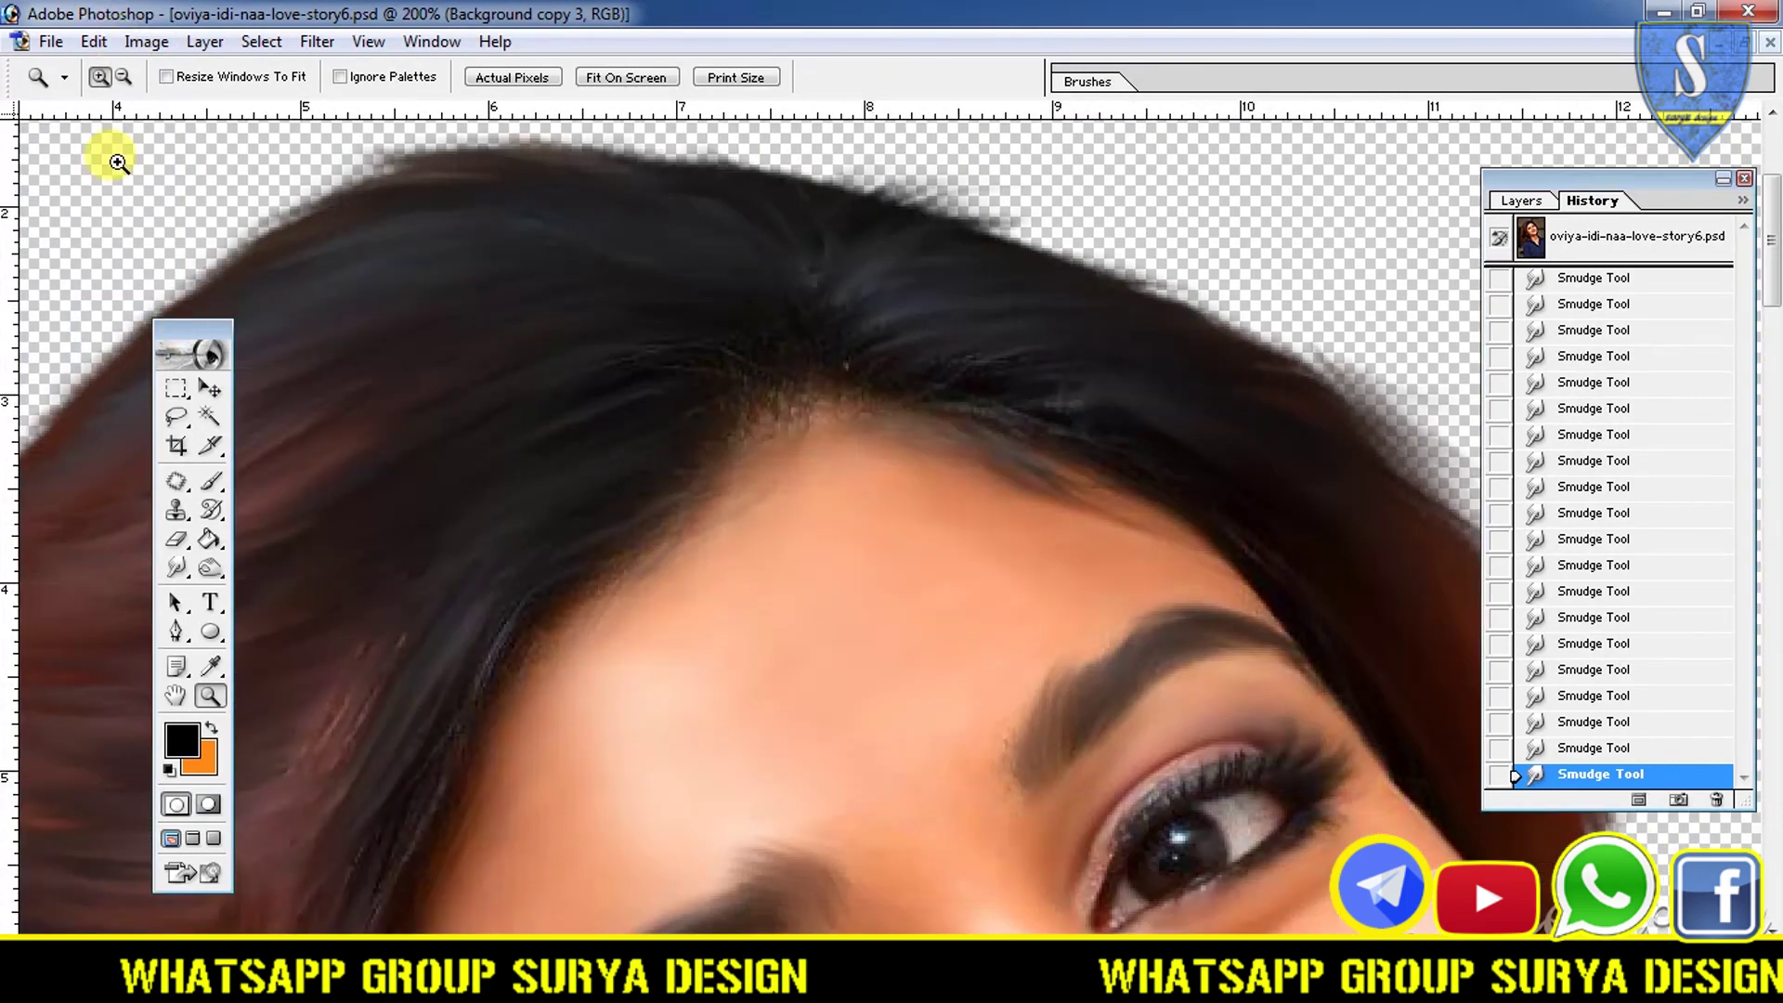
{"action": "left_click", "coordinate": [177, 571]}
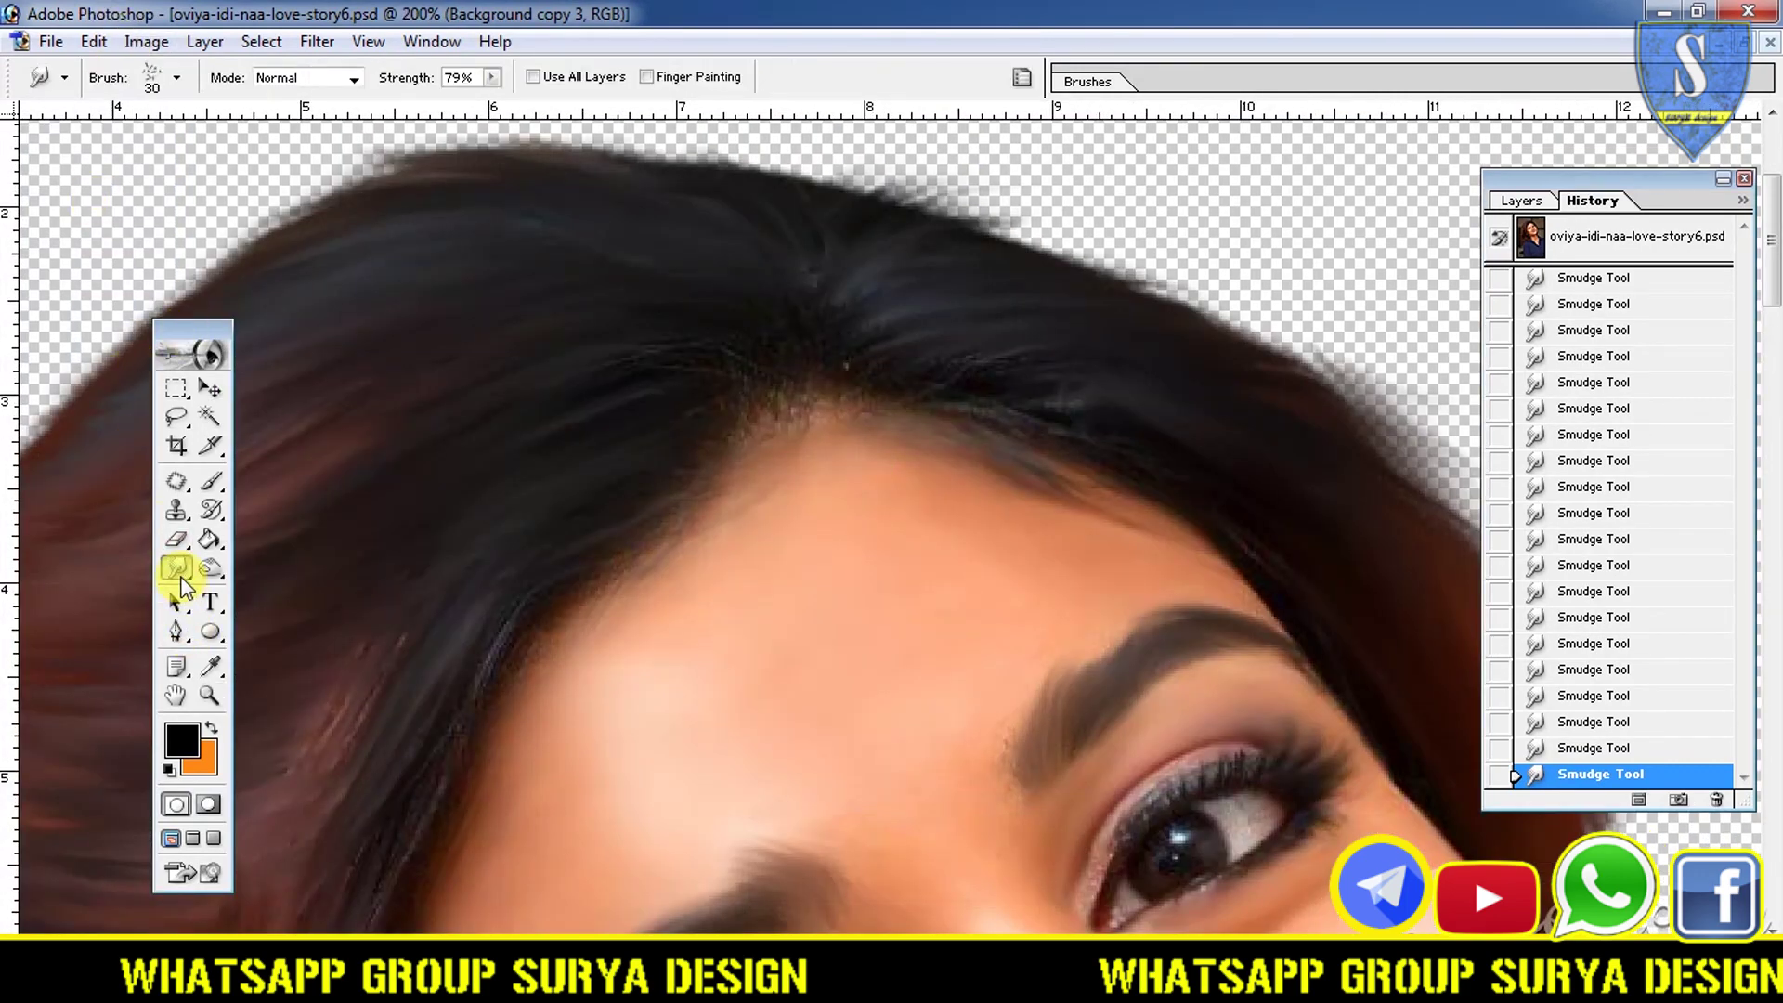
{"action": "left_click", "coordinate": [492, 78]}
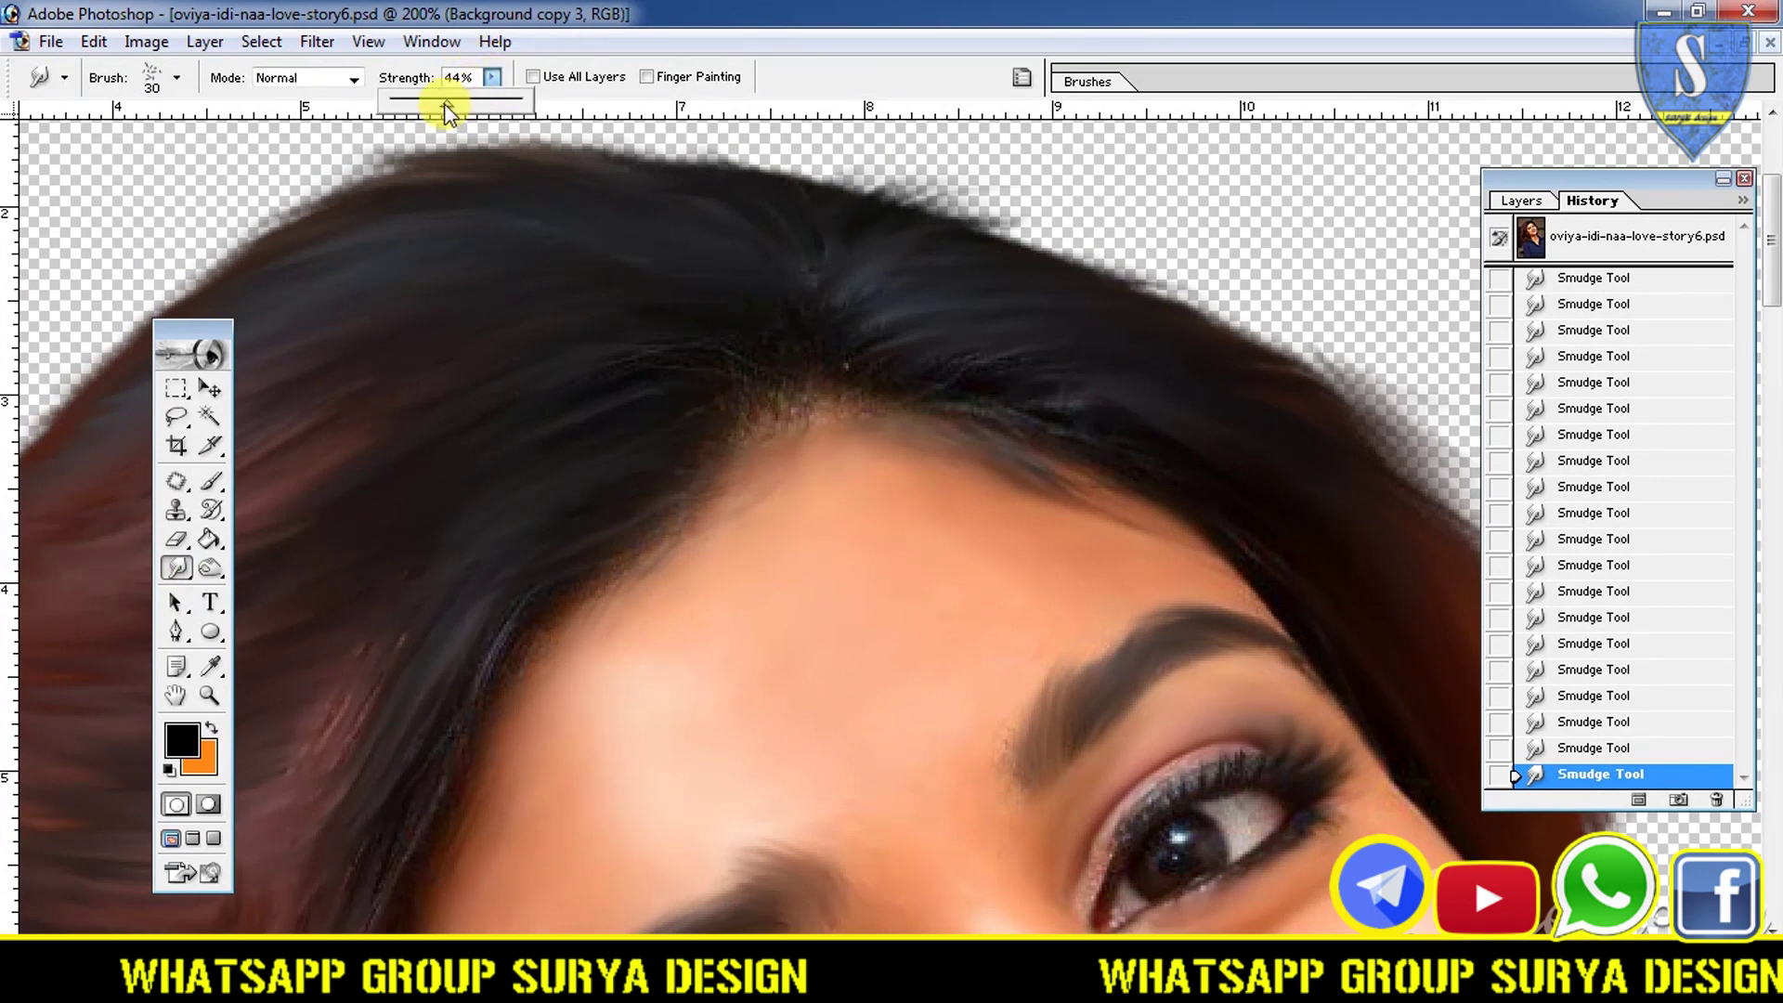
{"action": "left_click", "coordinate": [177, 78]}
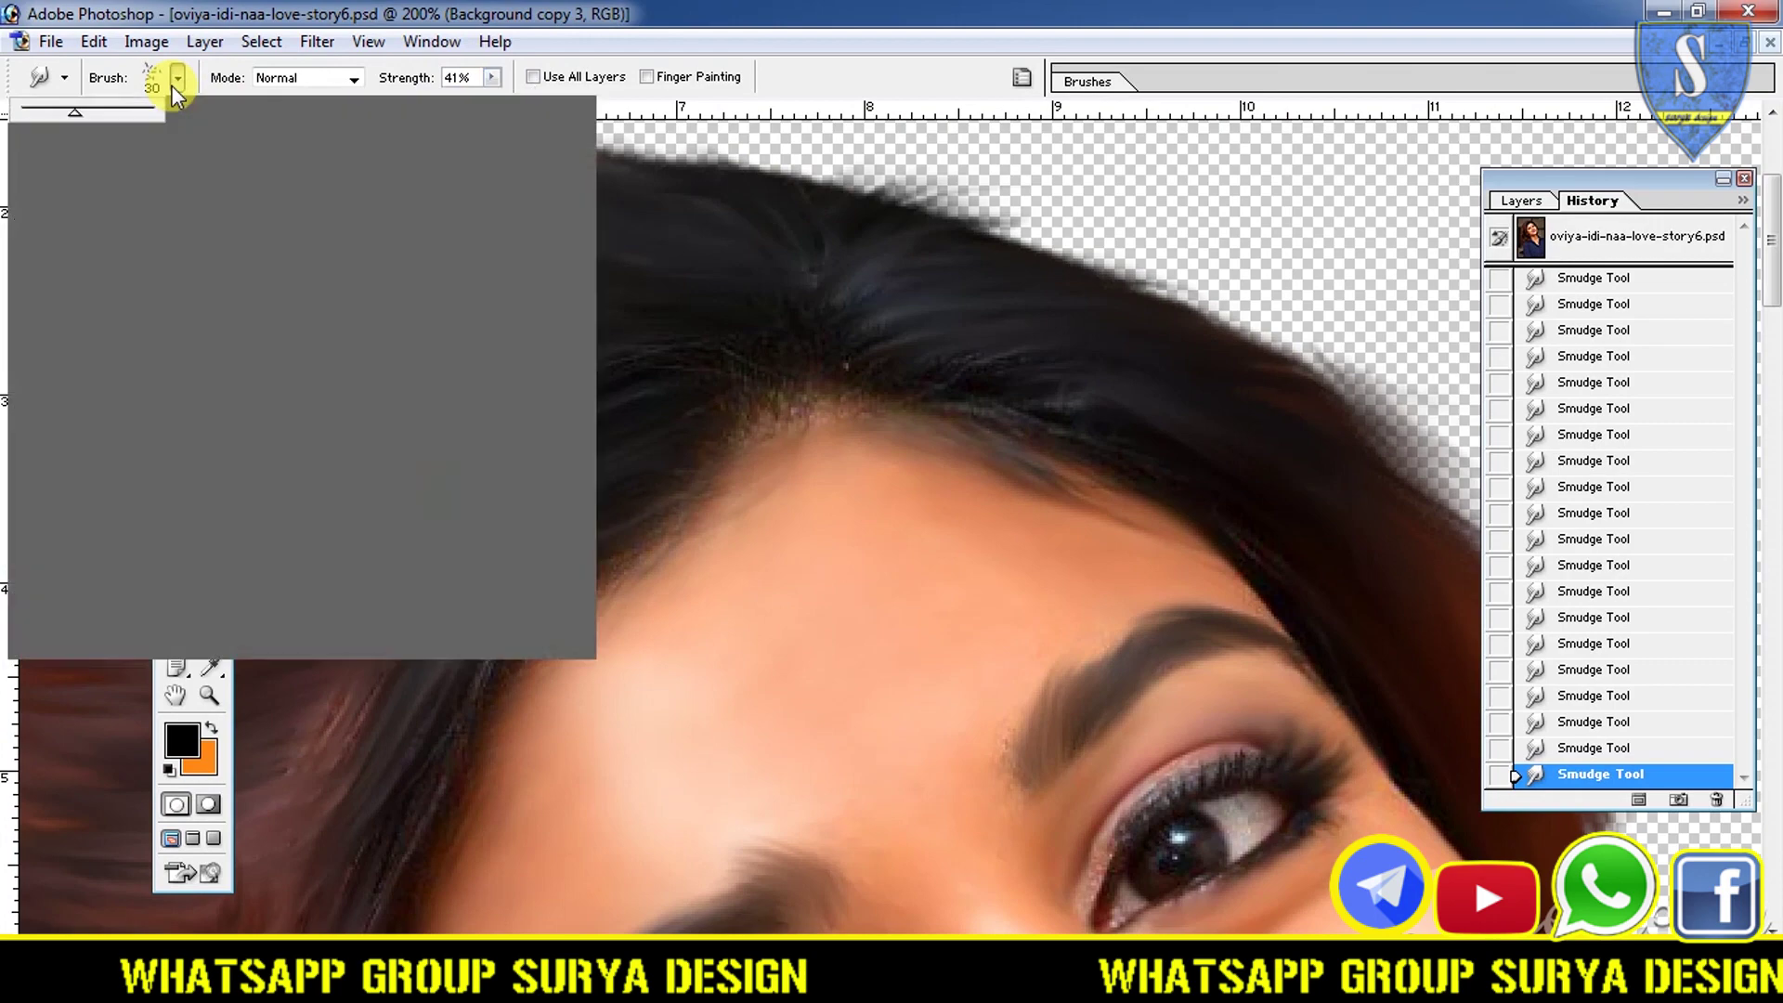
{"action": "left_click", "coordinate": [380, 564]}
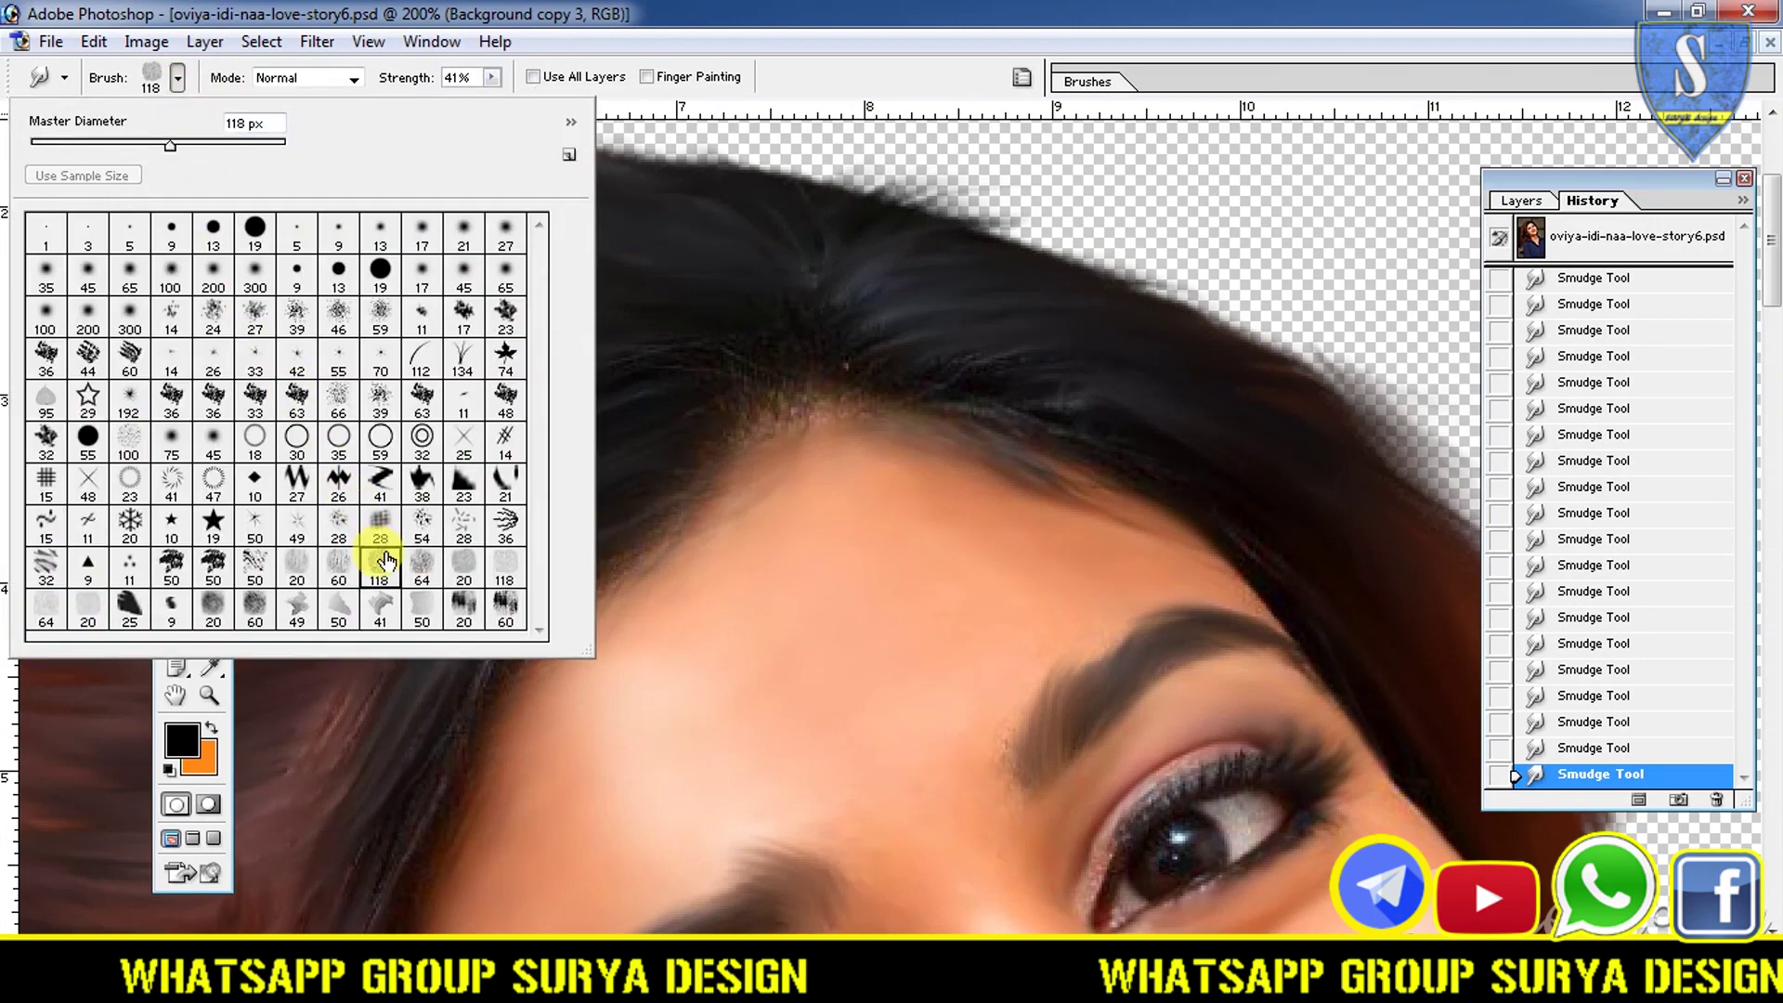
{"action": "left_click", "coordinate": [75, 144]}
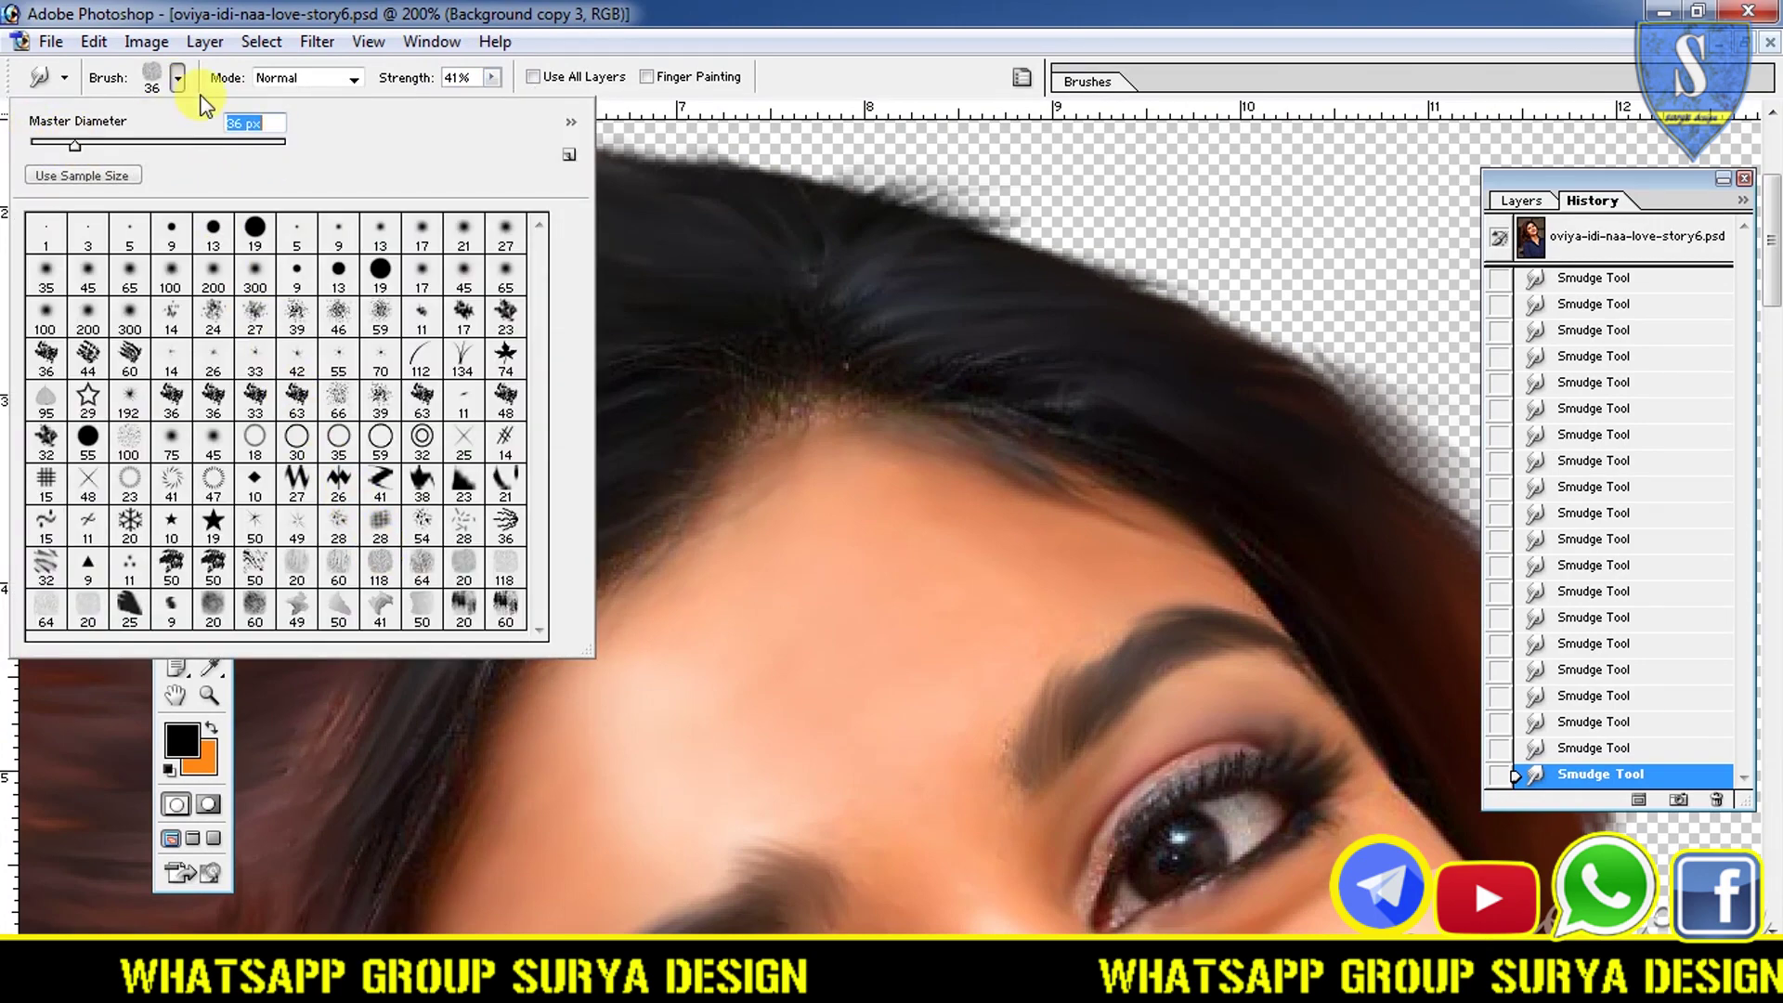
{"action": "left_click", "coordinate": [822, 460]}
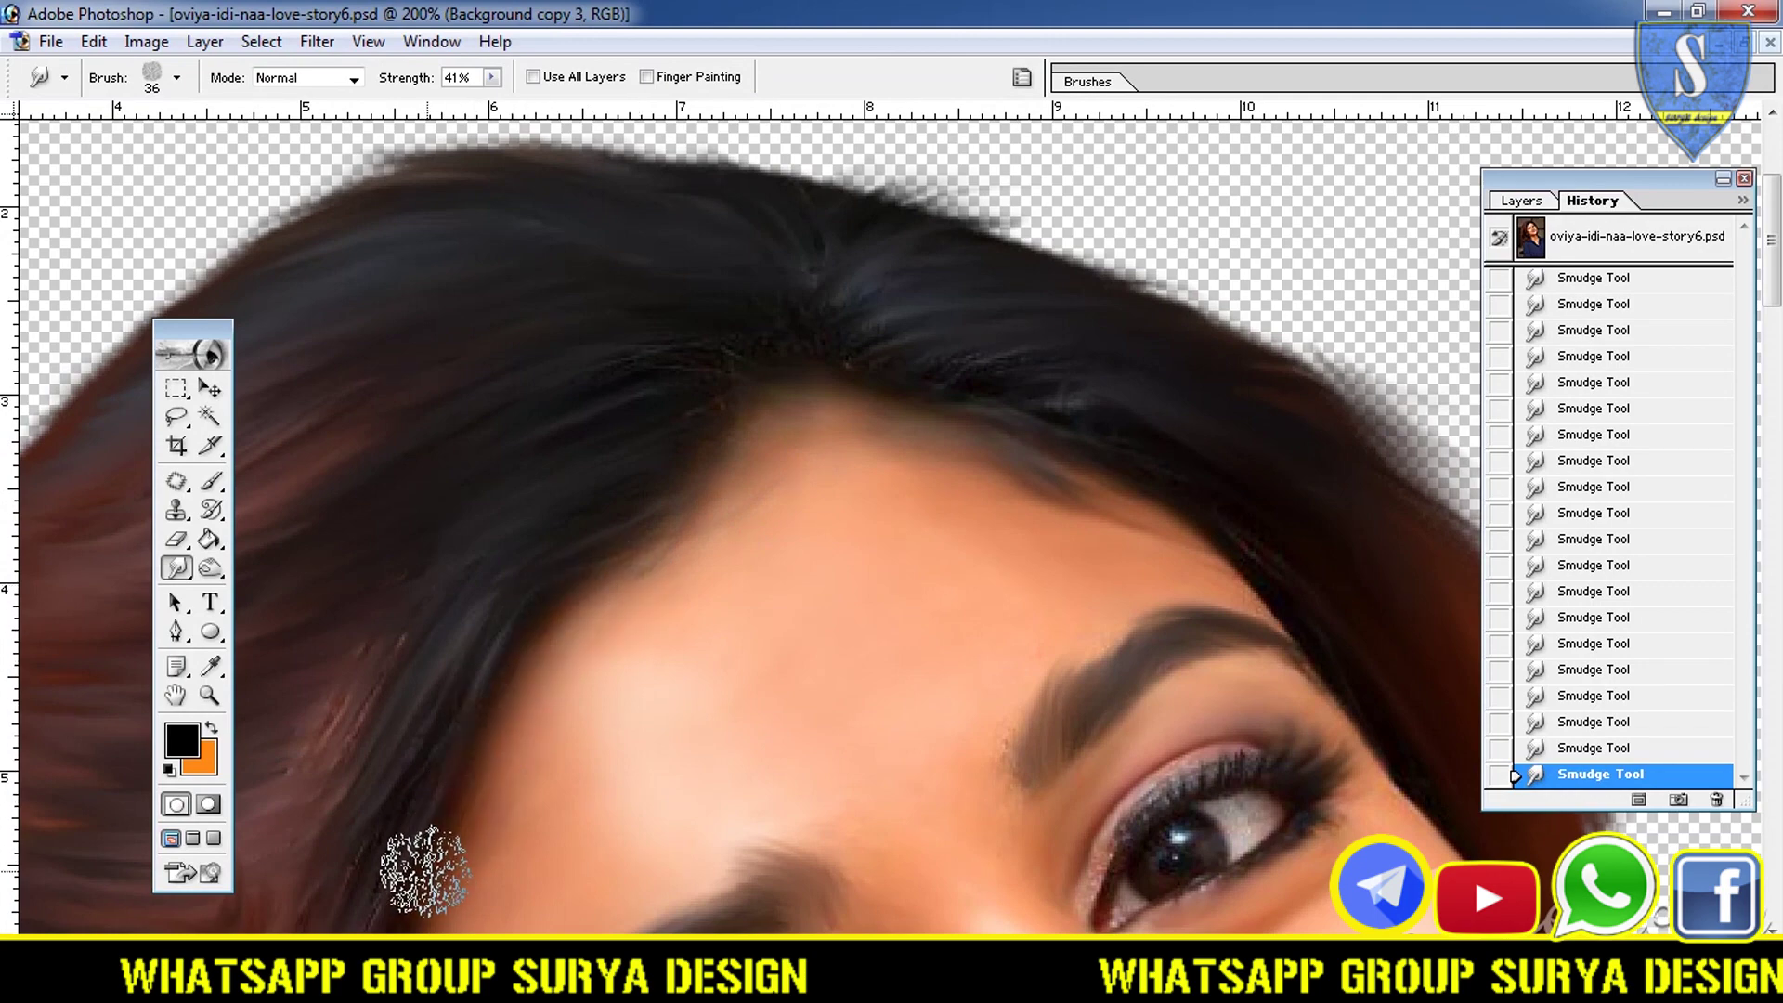
{"action": "left_click_drag", "start_coordinate": [1772, 279], "coordinate": [1773, 353]}
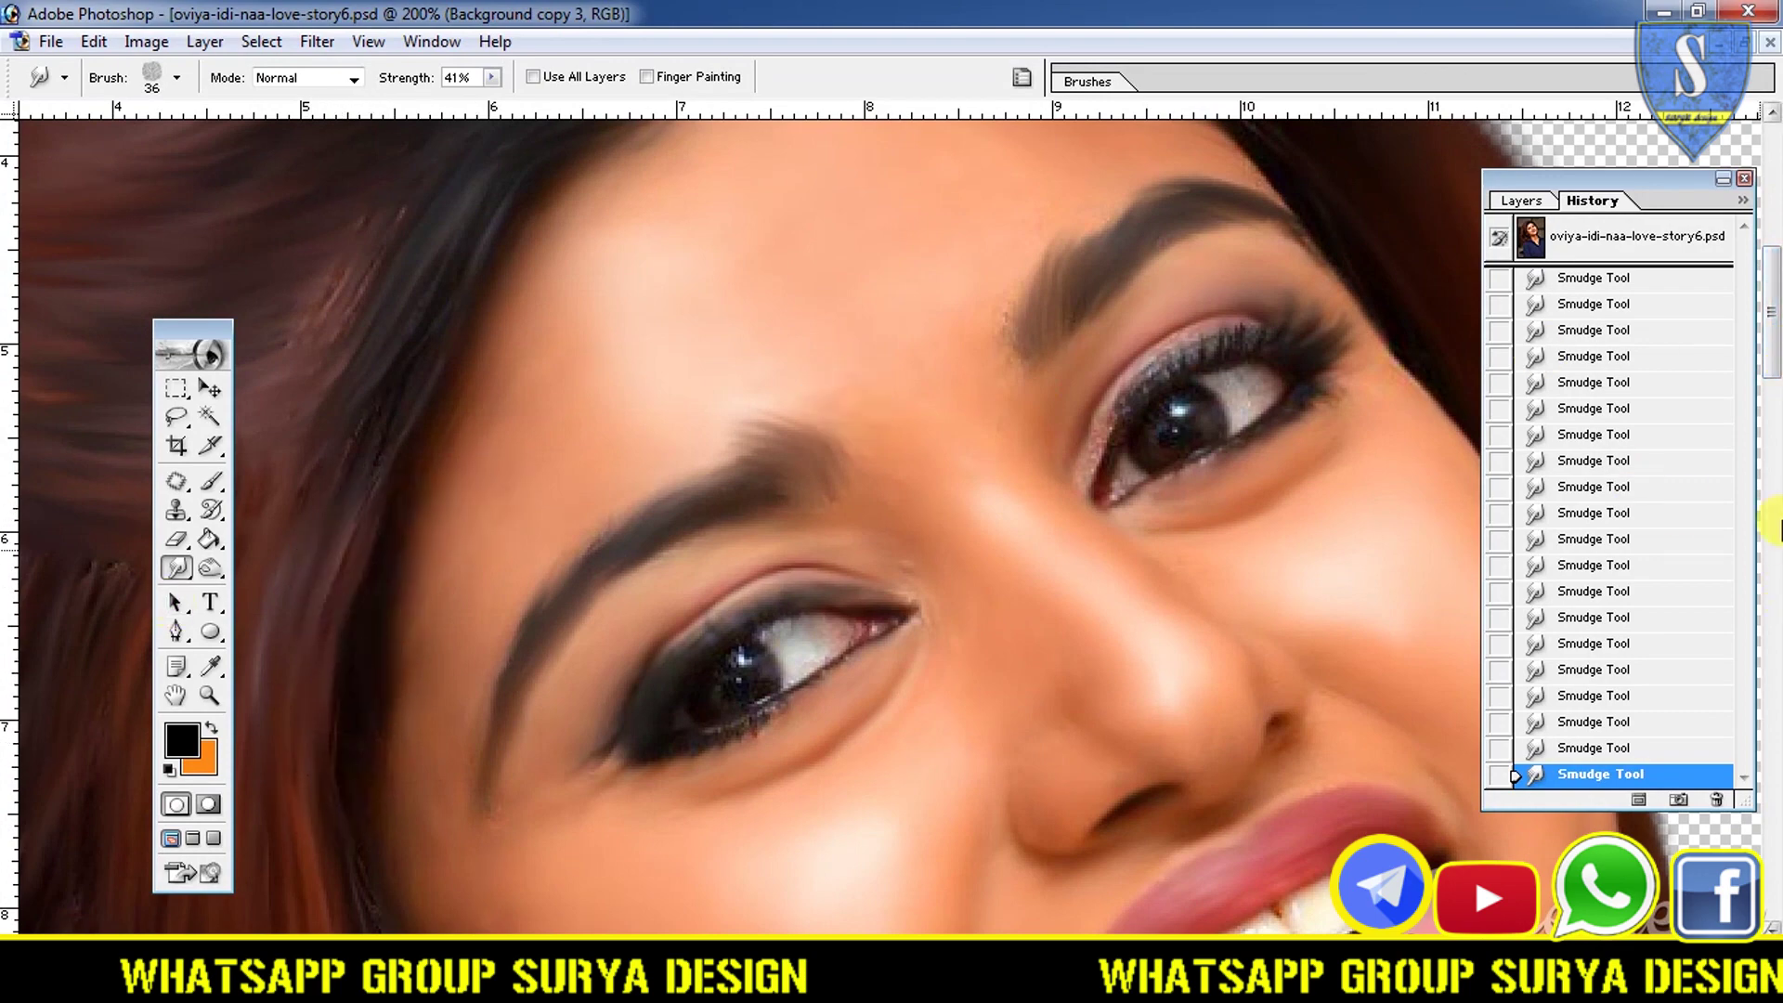
{"action": "left_click_drag", "start_coordinate": [1773, 279], "coordinate": [1772, 334]}
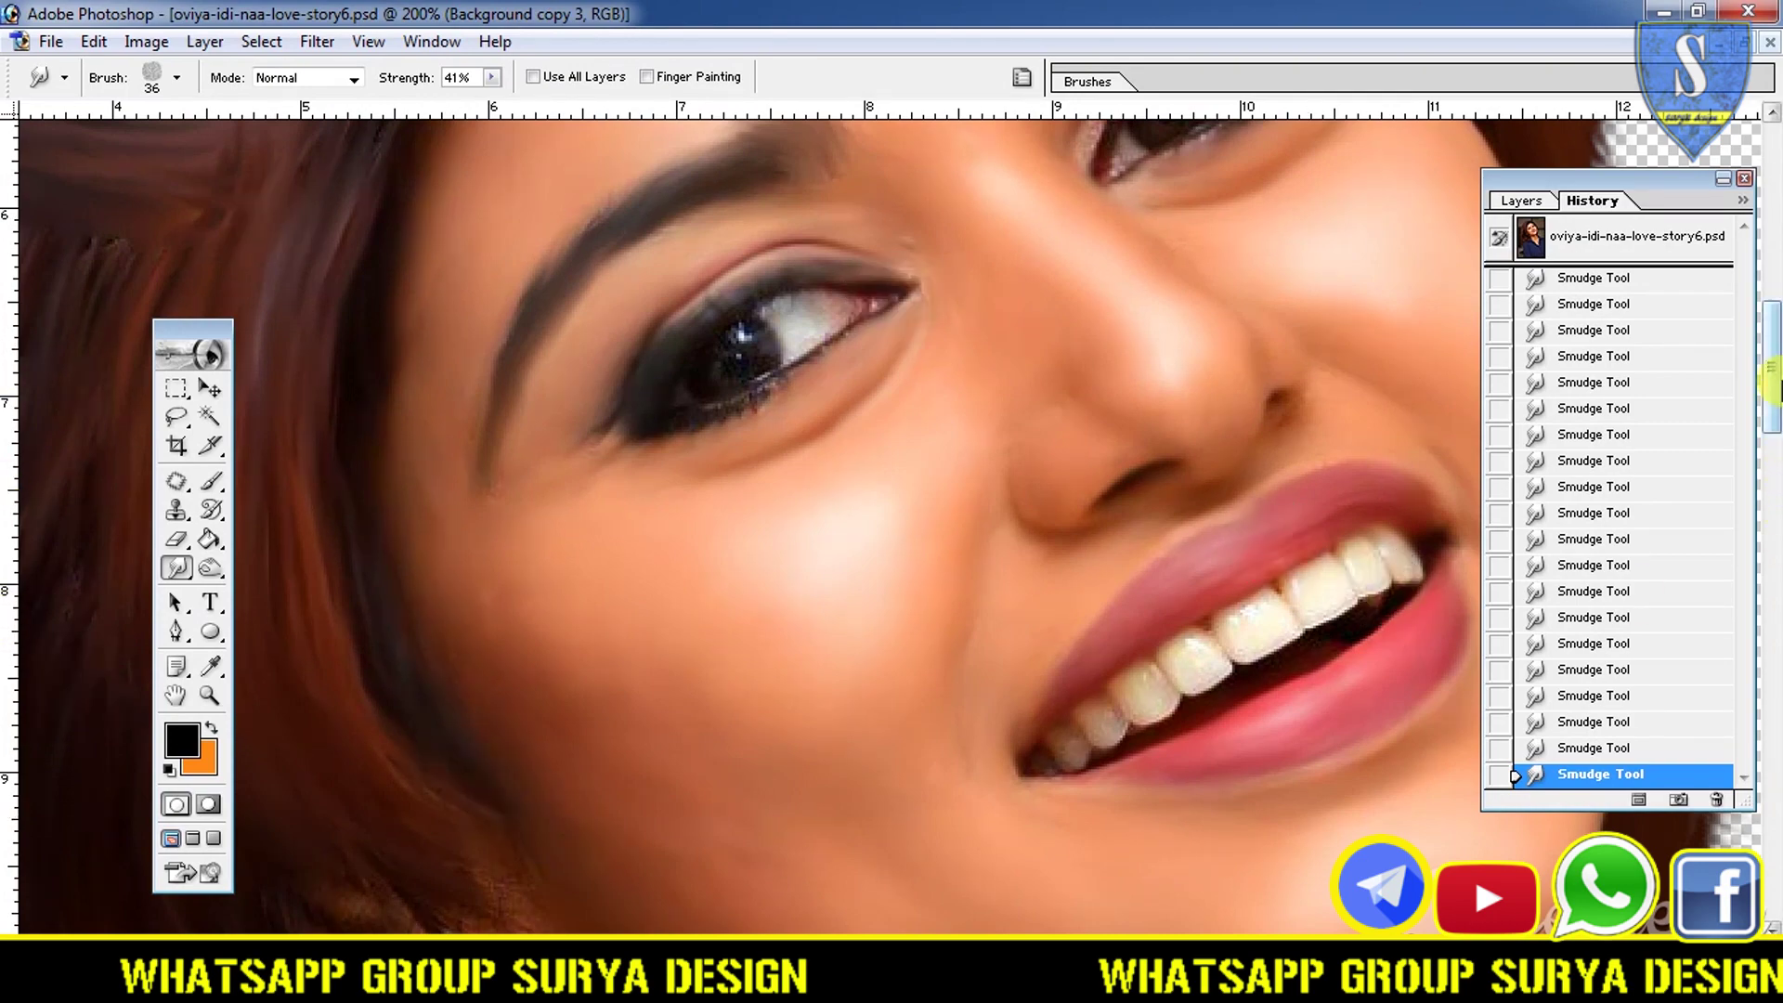
{"action": "scroll", "coordinate": [892, 529], "scroll_direction": "down", "scroll_amount": 6}
{"action": "scroll", "coordinate": [891, 530], "scroll_direction": "down", "scroll_amount": 1}
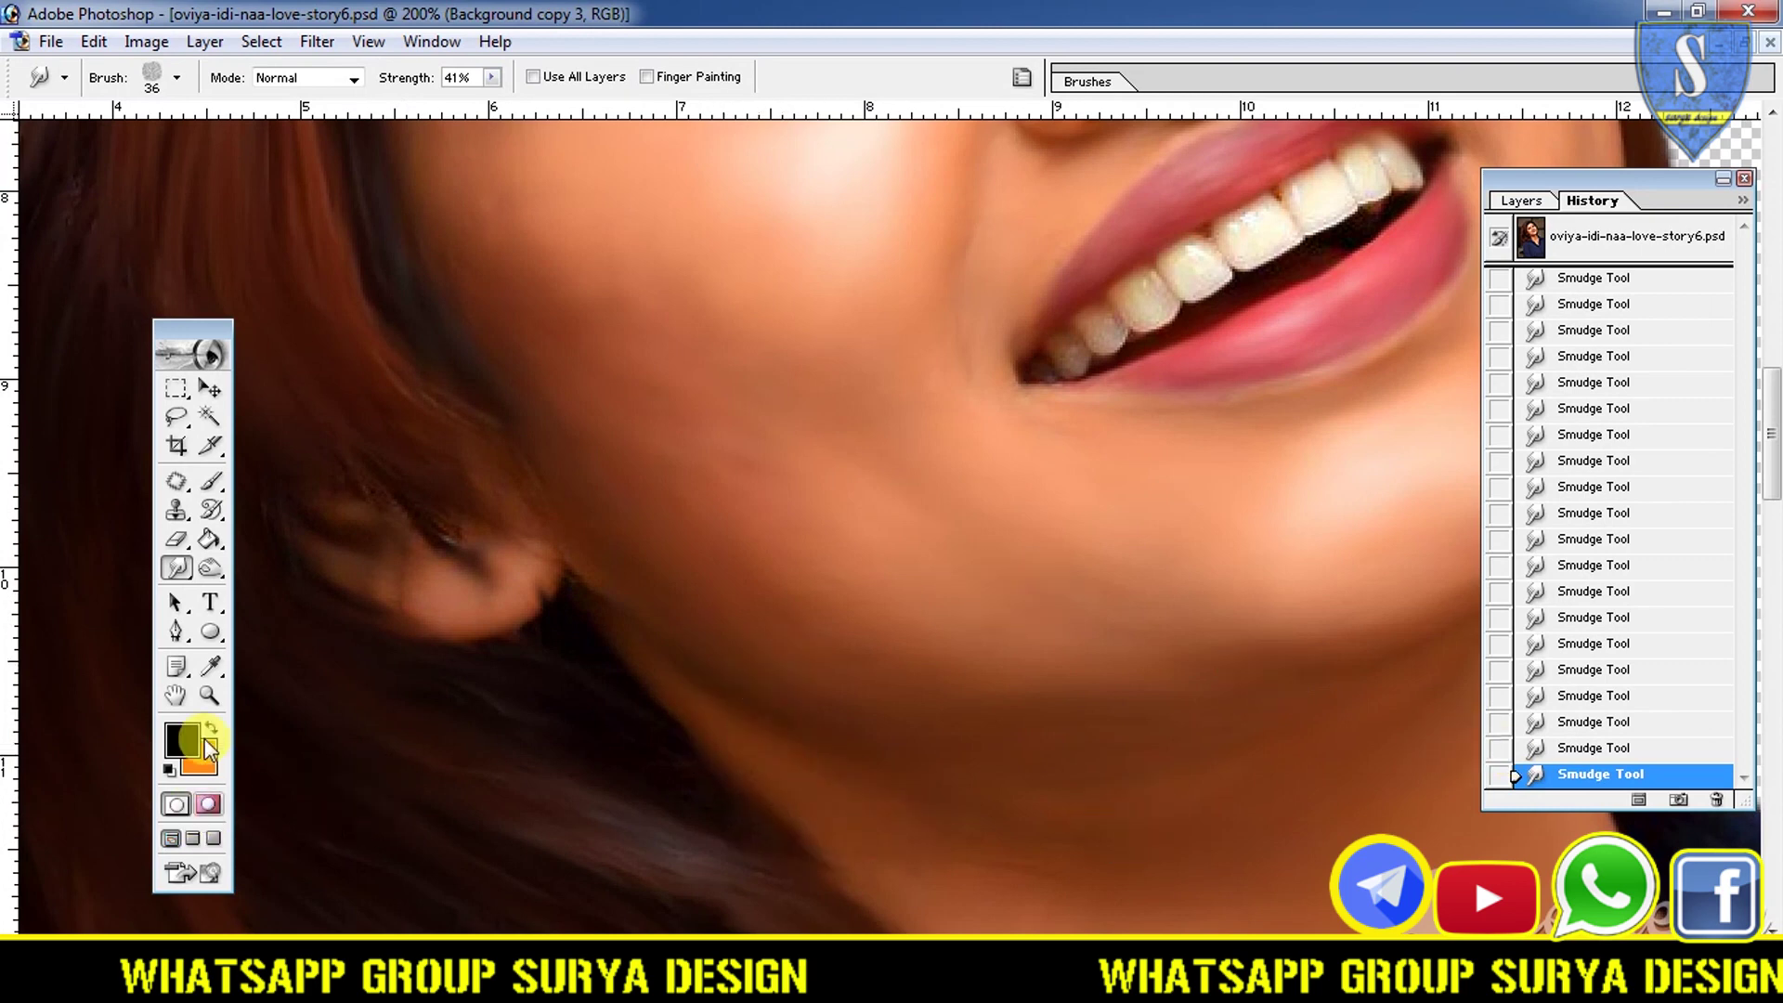
{"action": "scroll", "coordinate": [1227, 808], "scroll_direction": "right", "scroll_amount": 5}
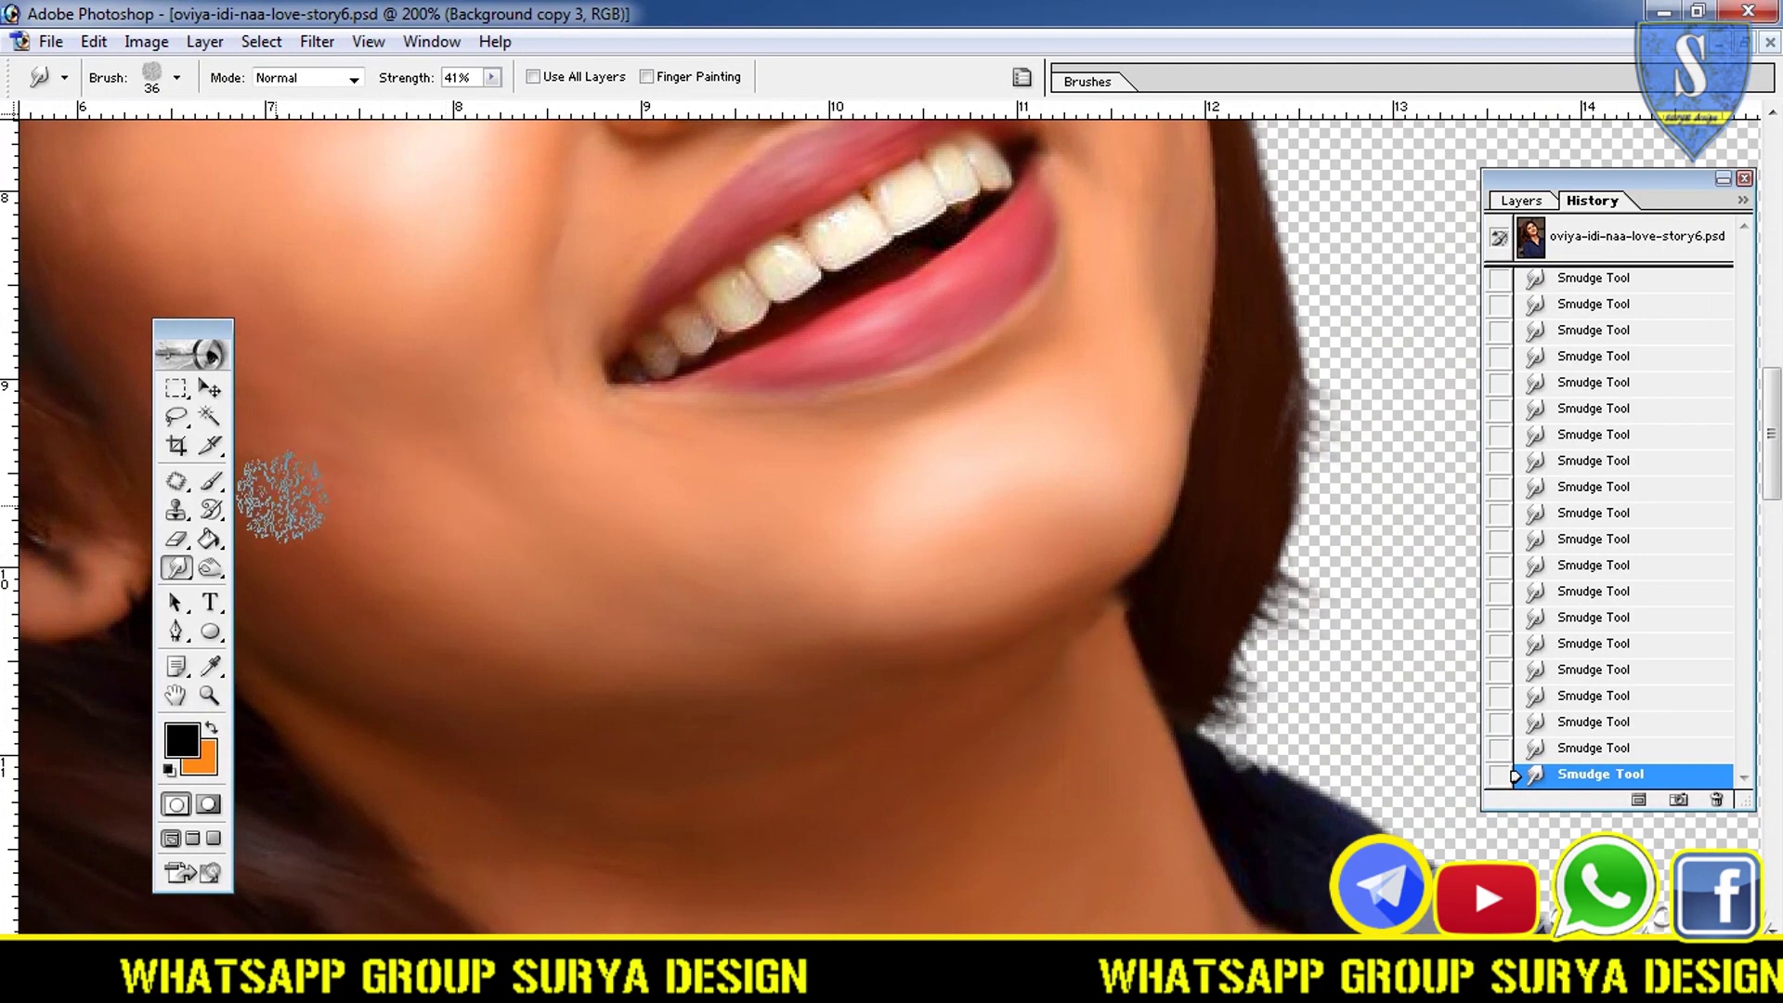
- Add a new Layer 1 on top and set its blend mode to Color
{"action": "left_click", "coordinate": [209, 695]}
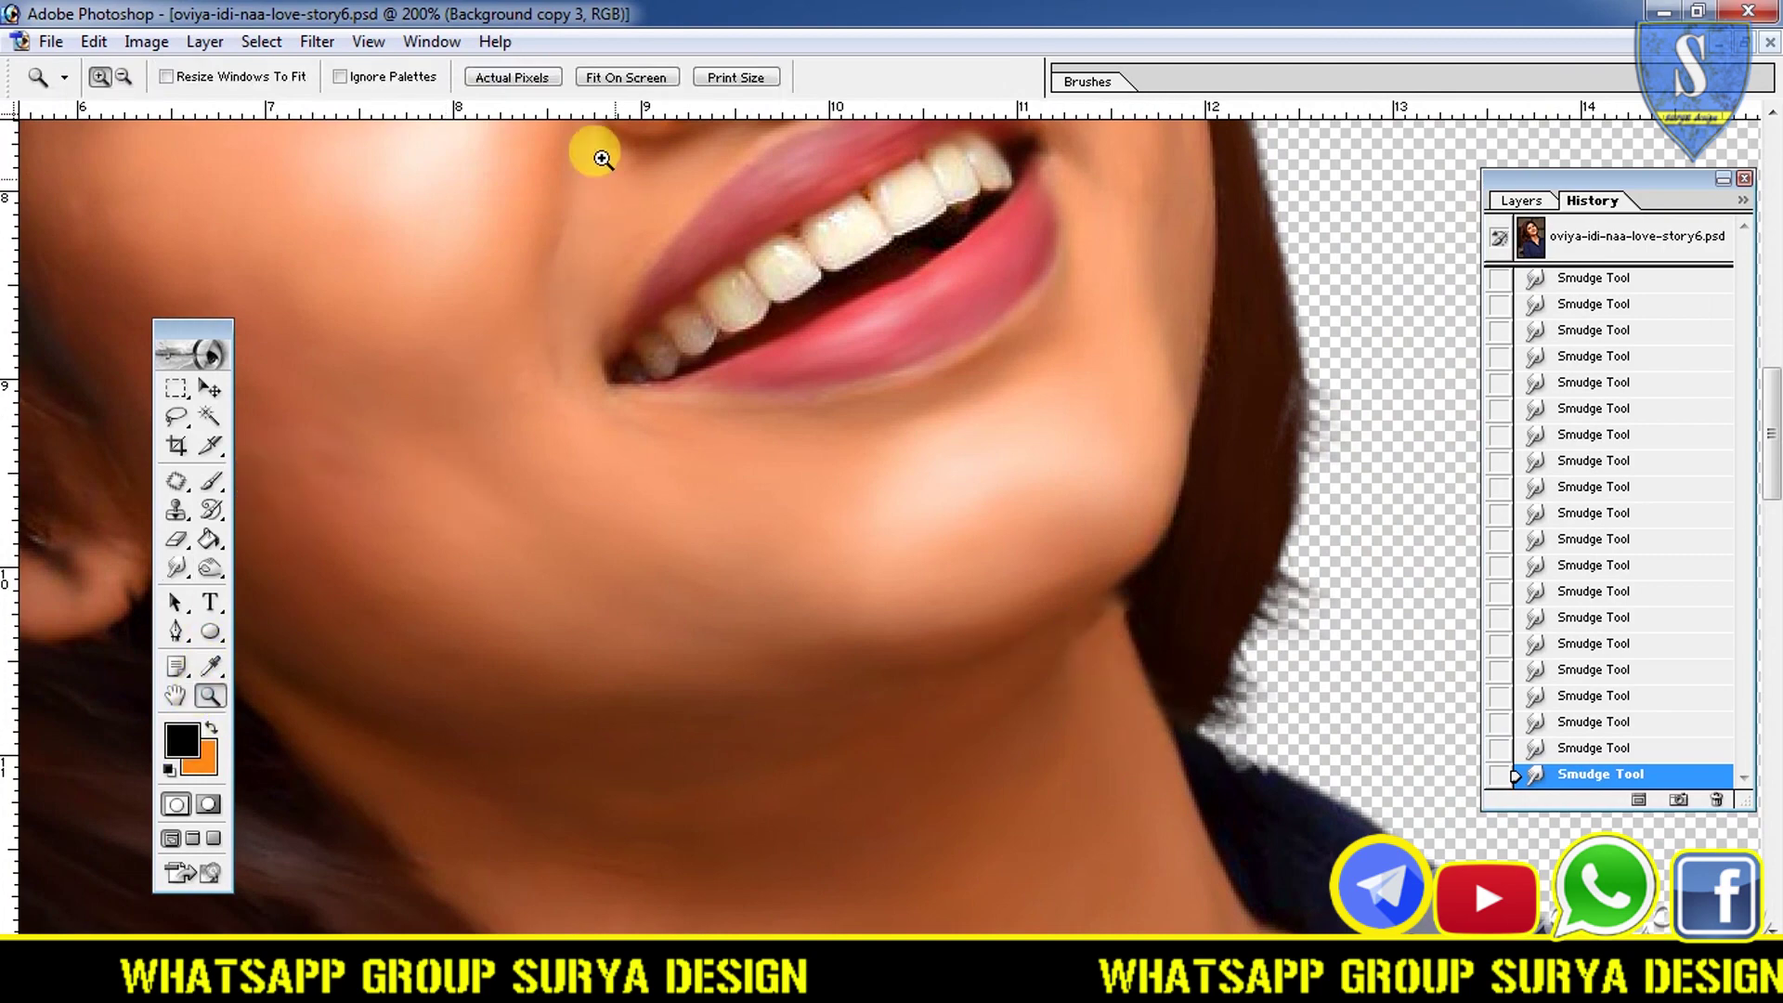
{"action": "left_click", "coordinate": [613, 79]}
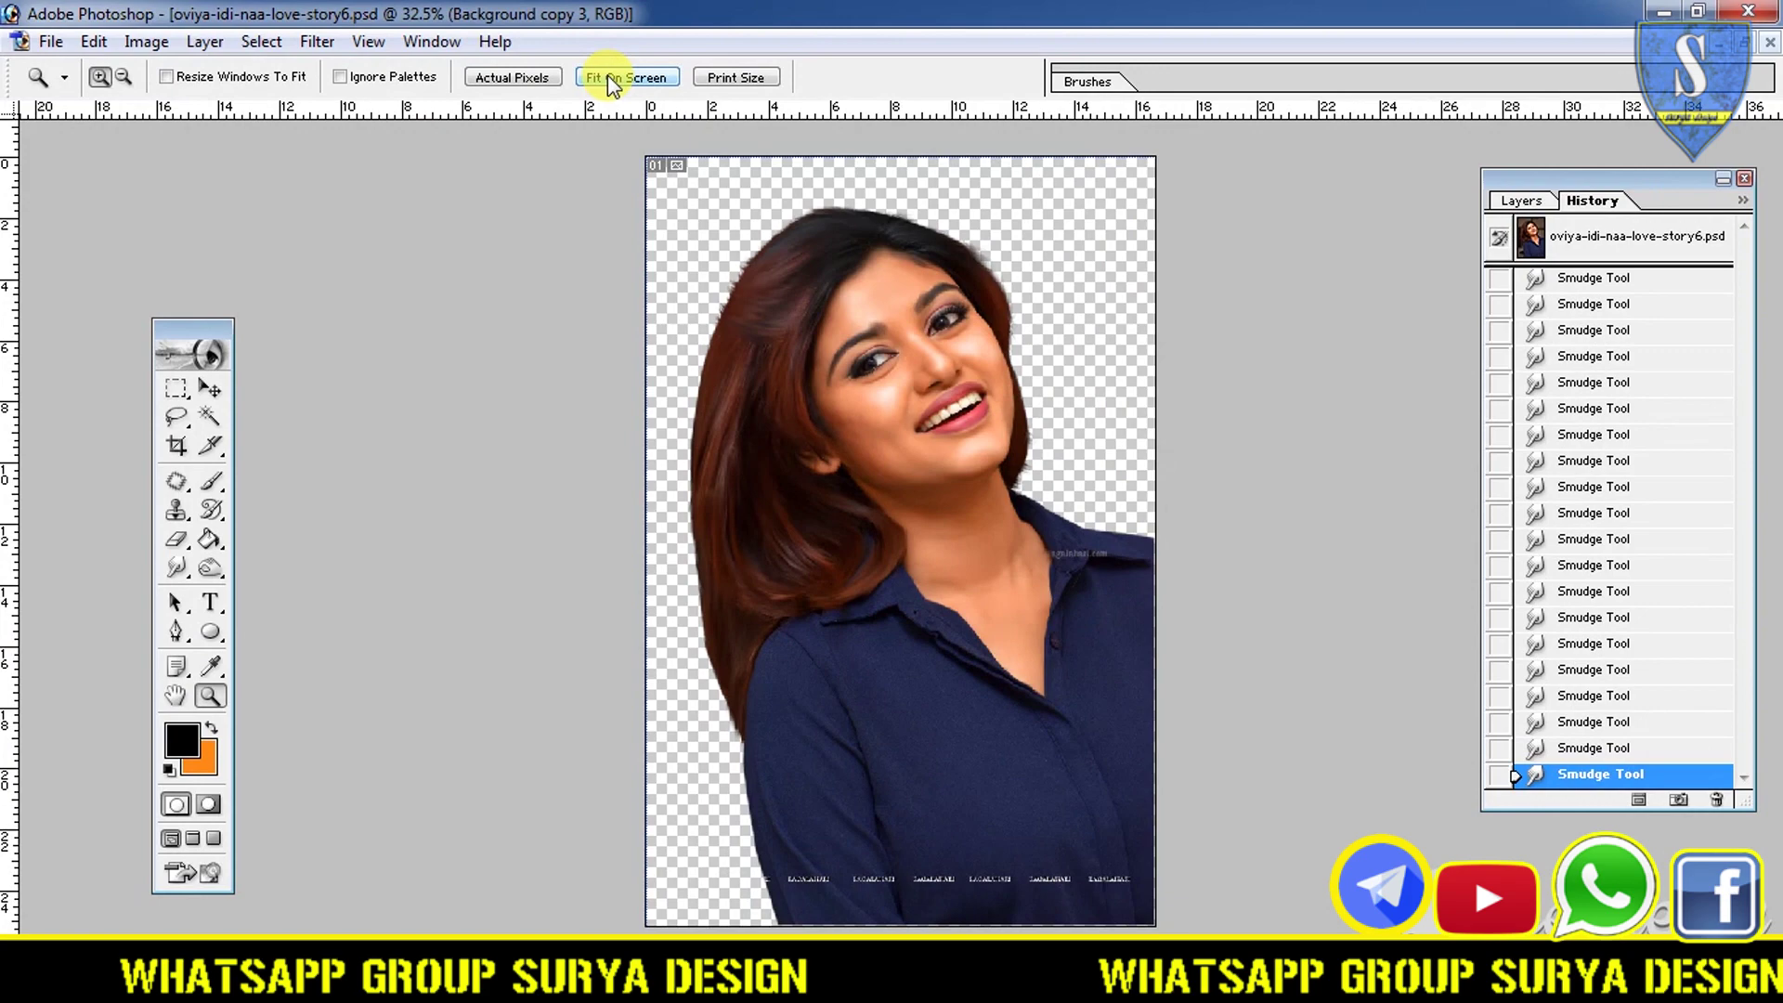
{"action": "left_click", "coordinate": [979, 287]}
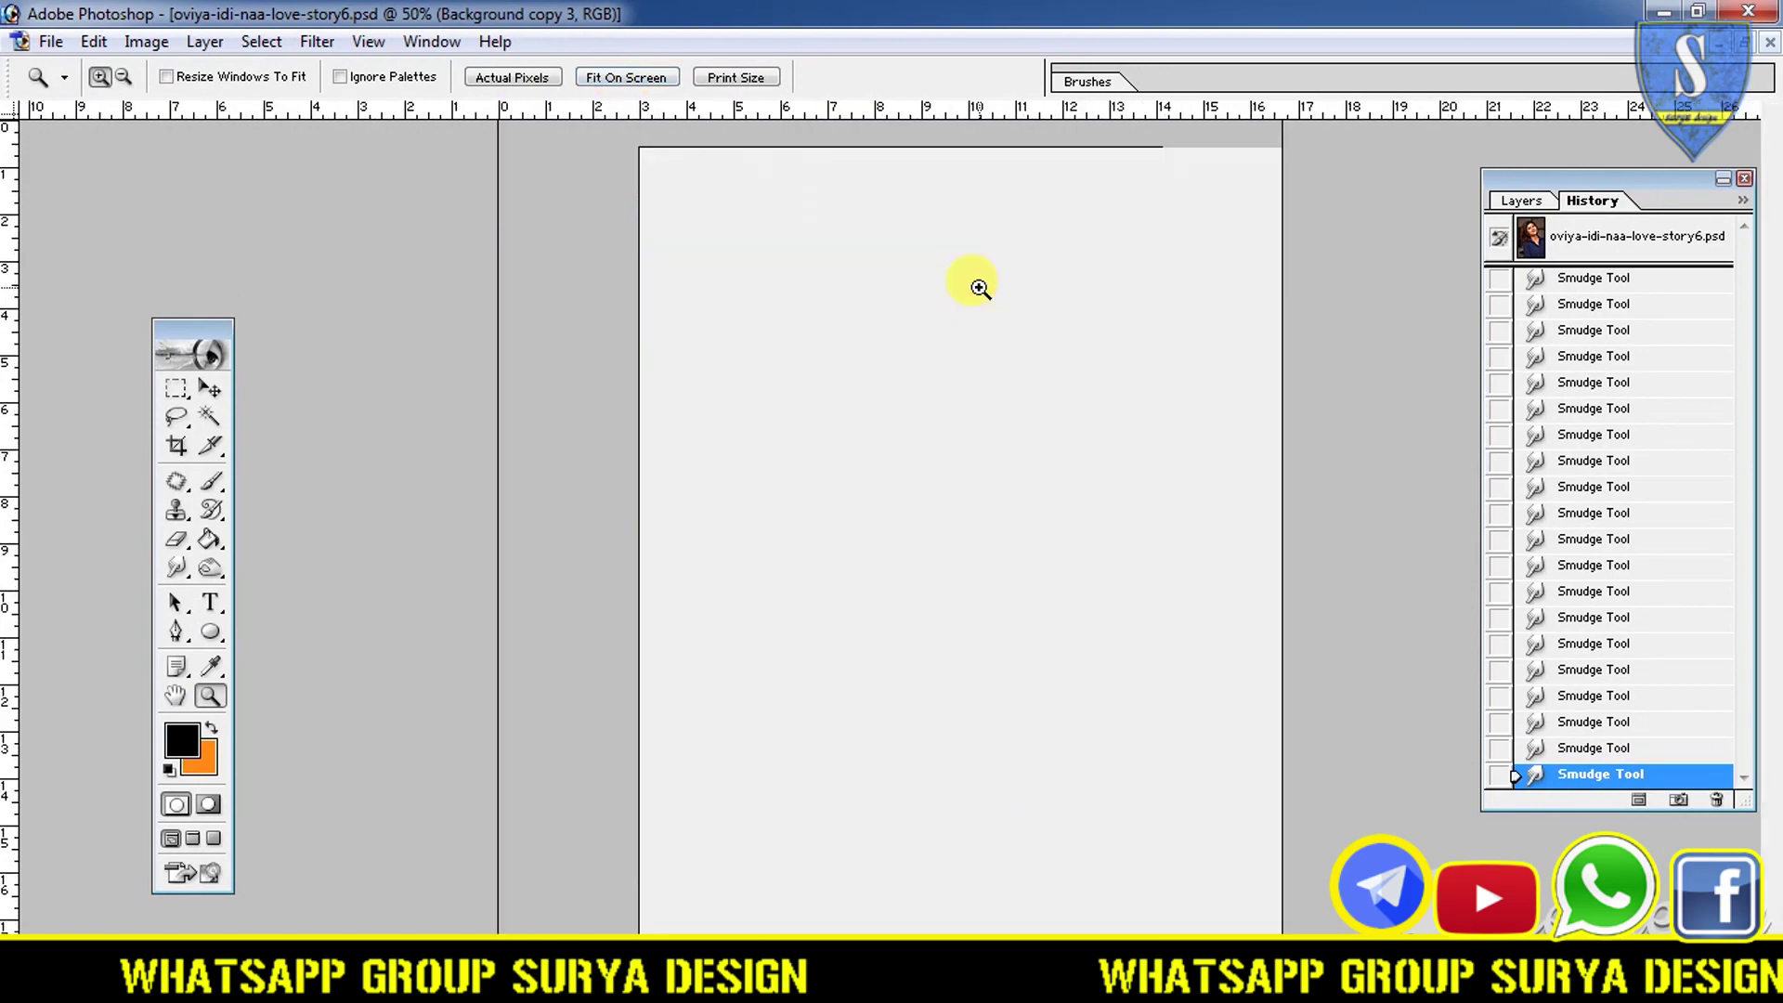
{"action": "left_click", "coordinate": [969, 274]}
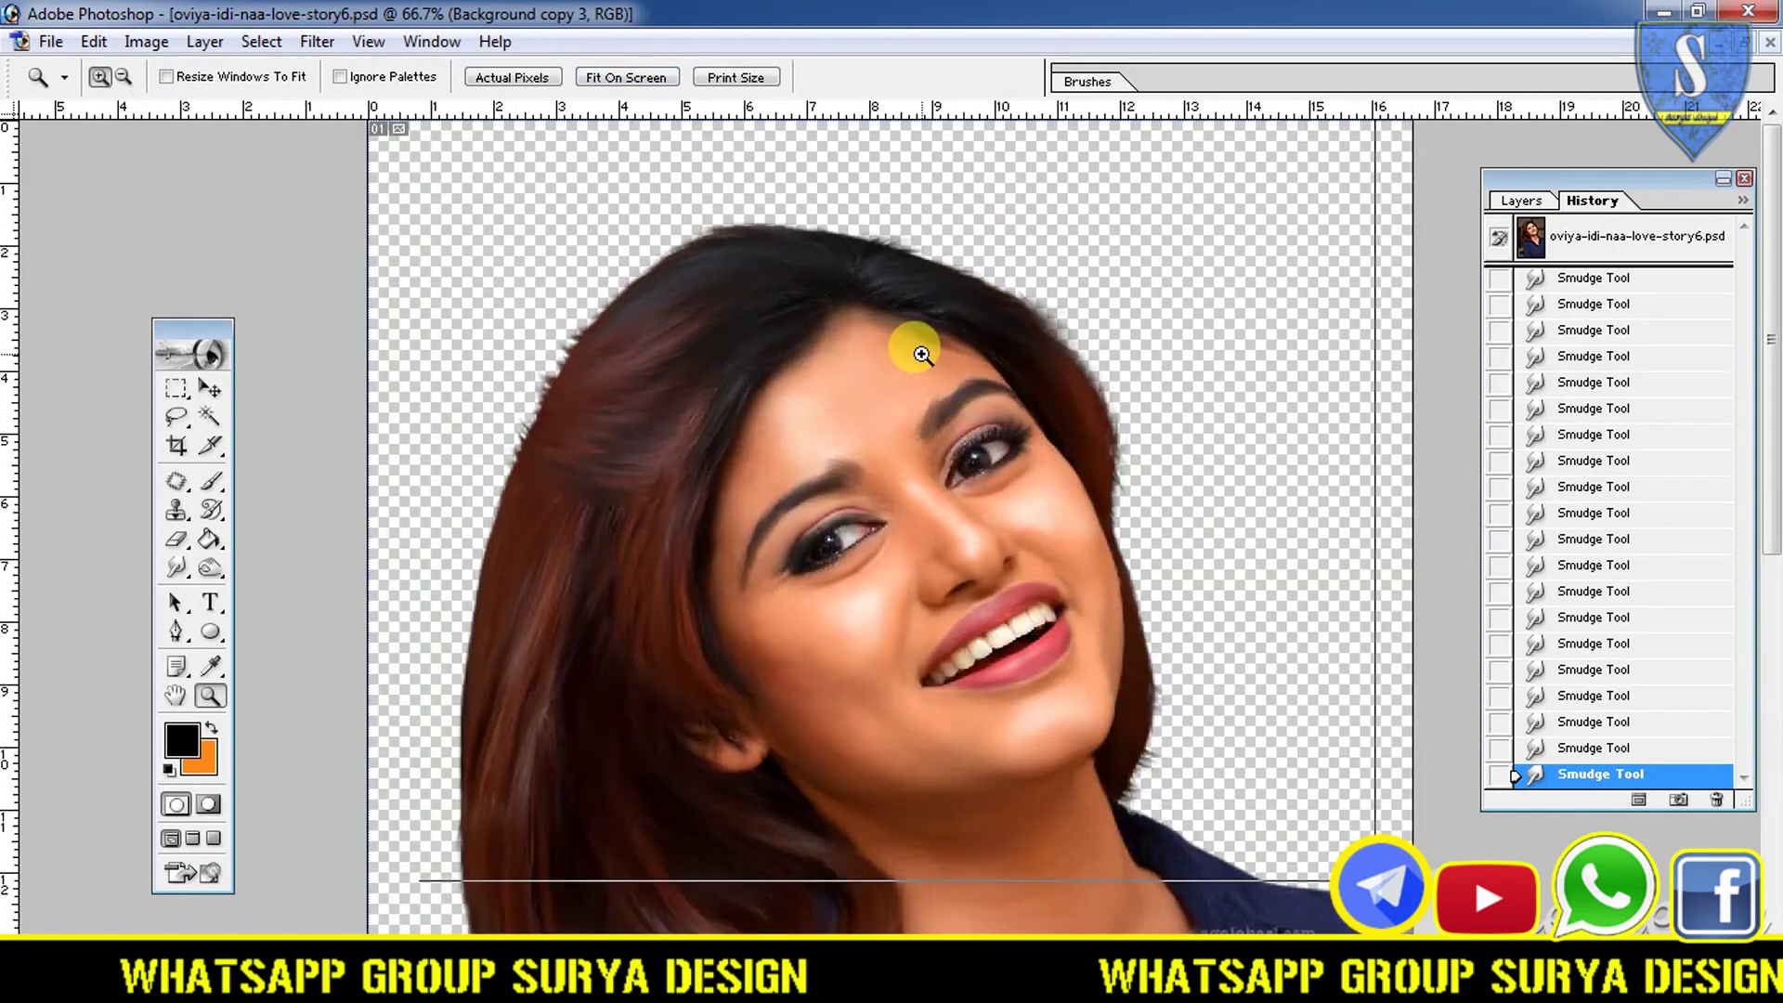
{"action": "left_click", "coordinate": [920, 353]}
{"action": "left_click", "coordinate": [948, 469]}
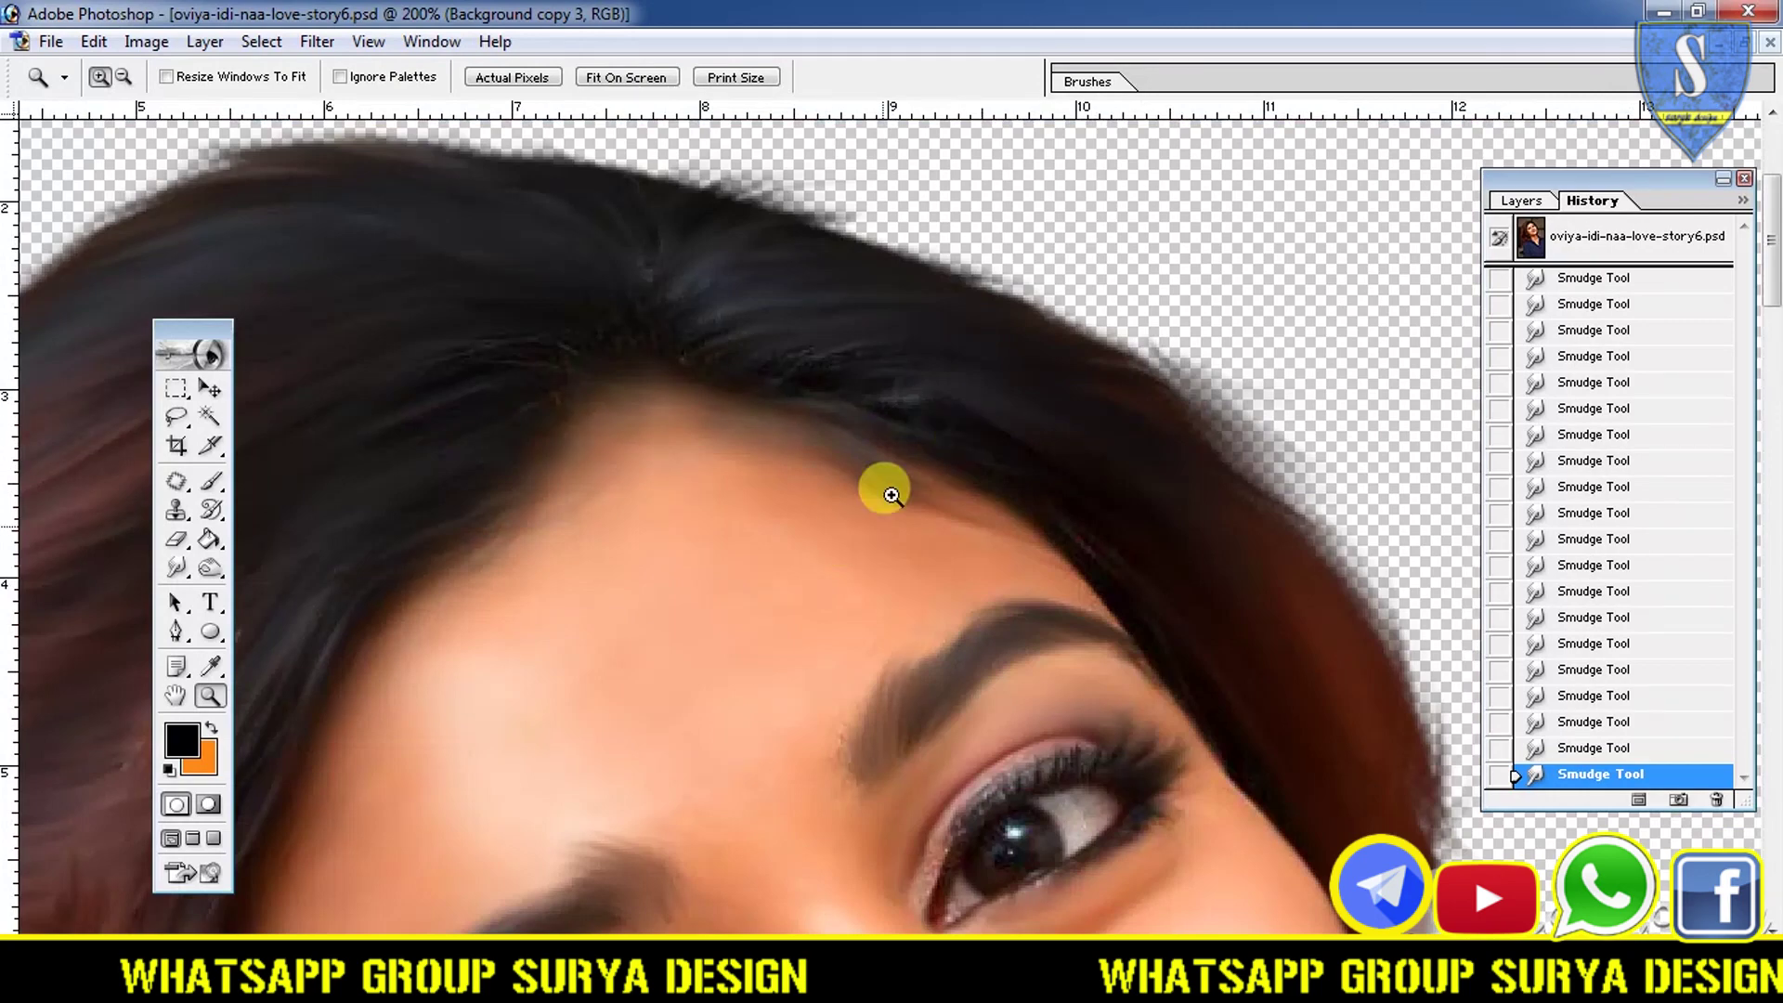
{"action": "left_click", "coordinate": [617, 78]}
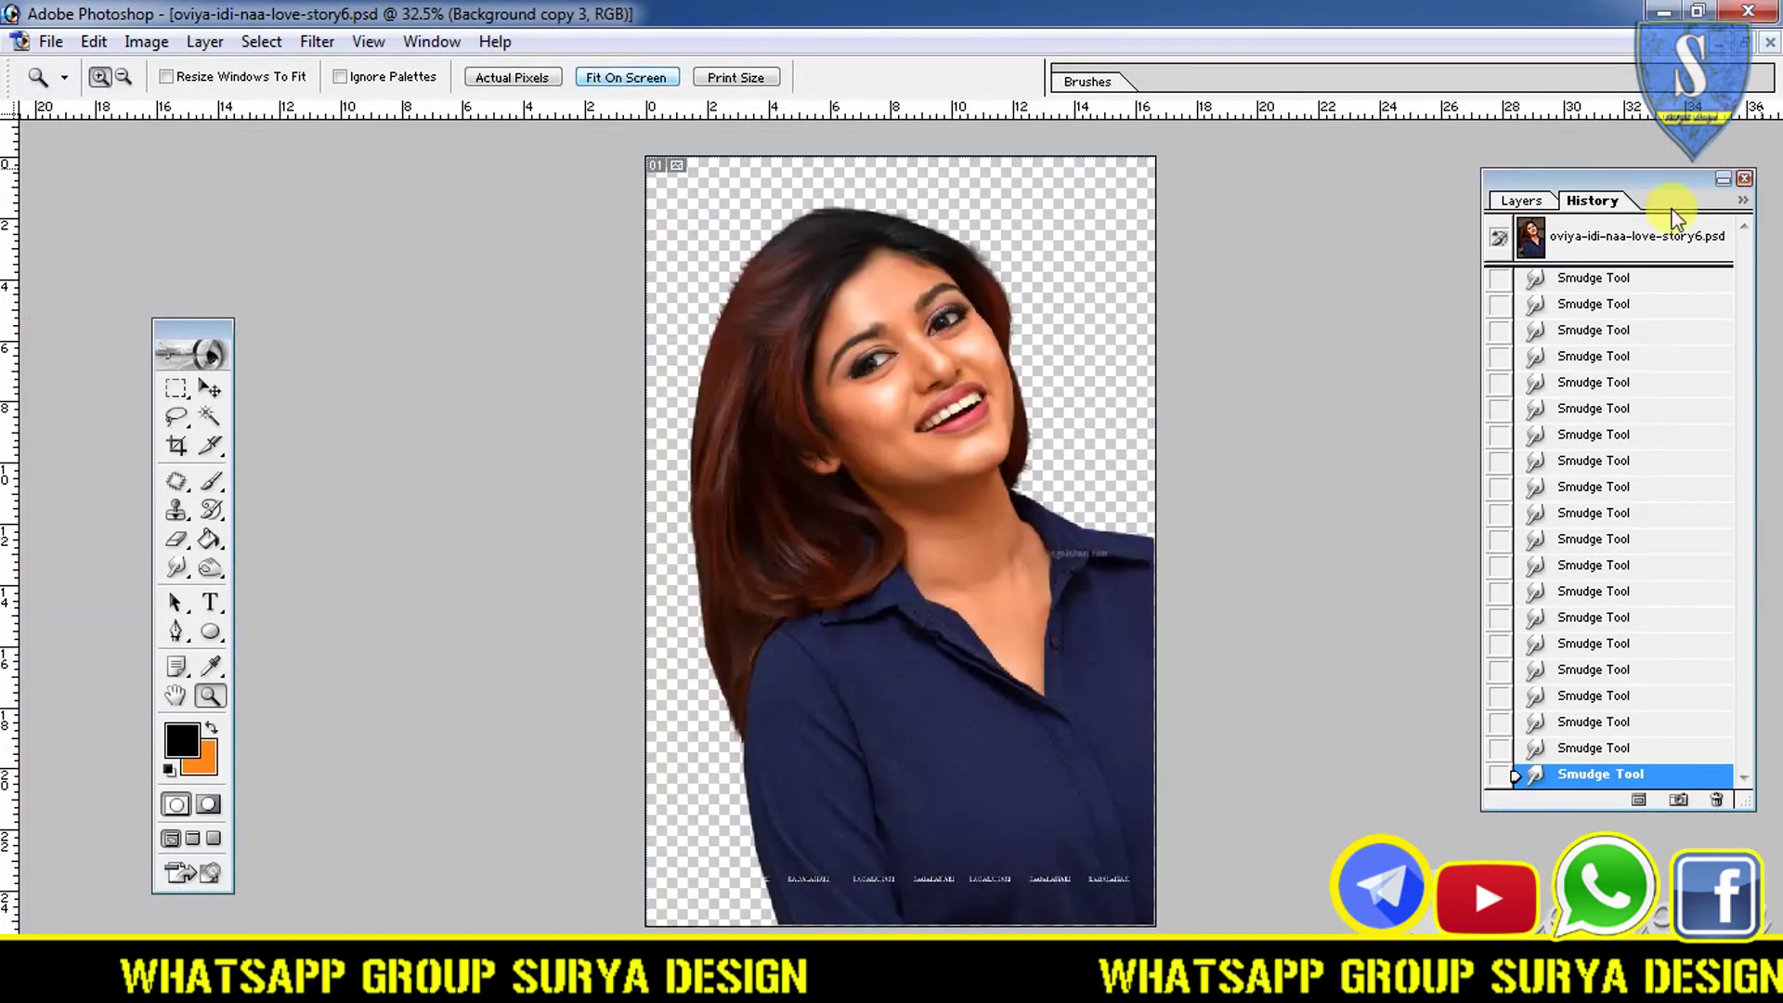
{"action": "left_click", "coordinate": [1520, 201]}
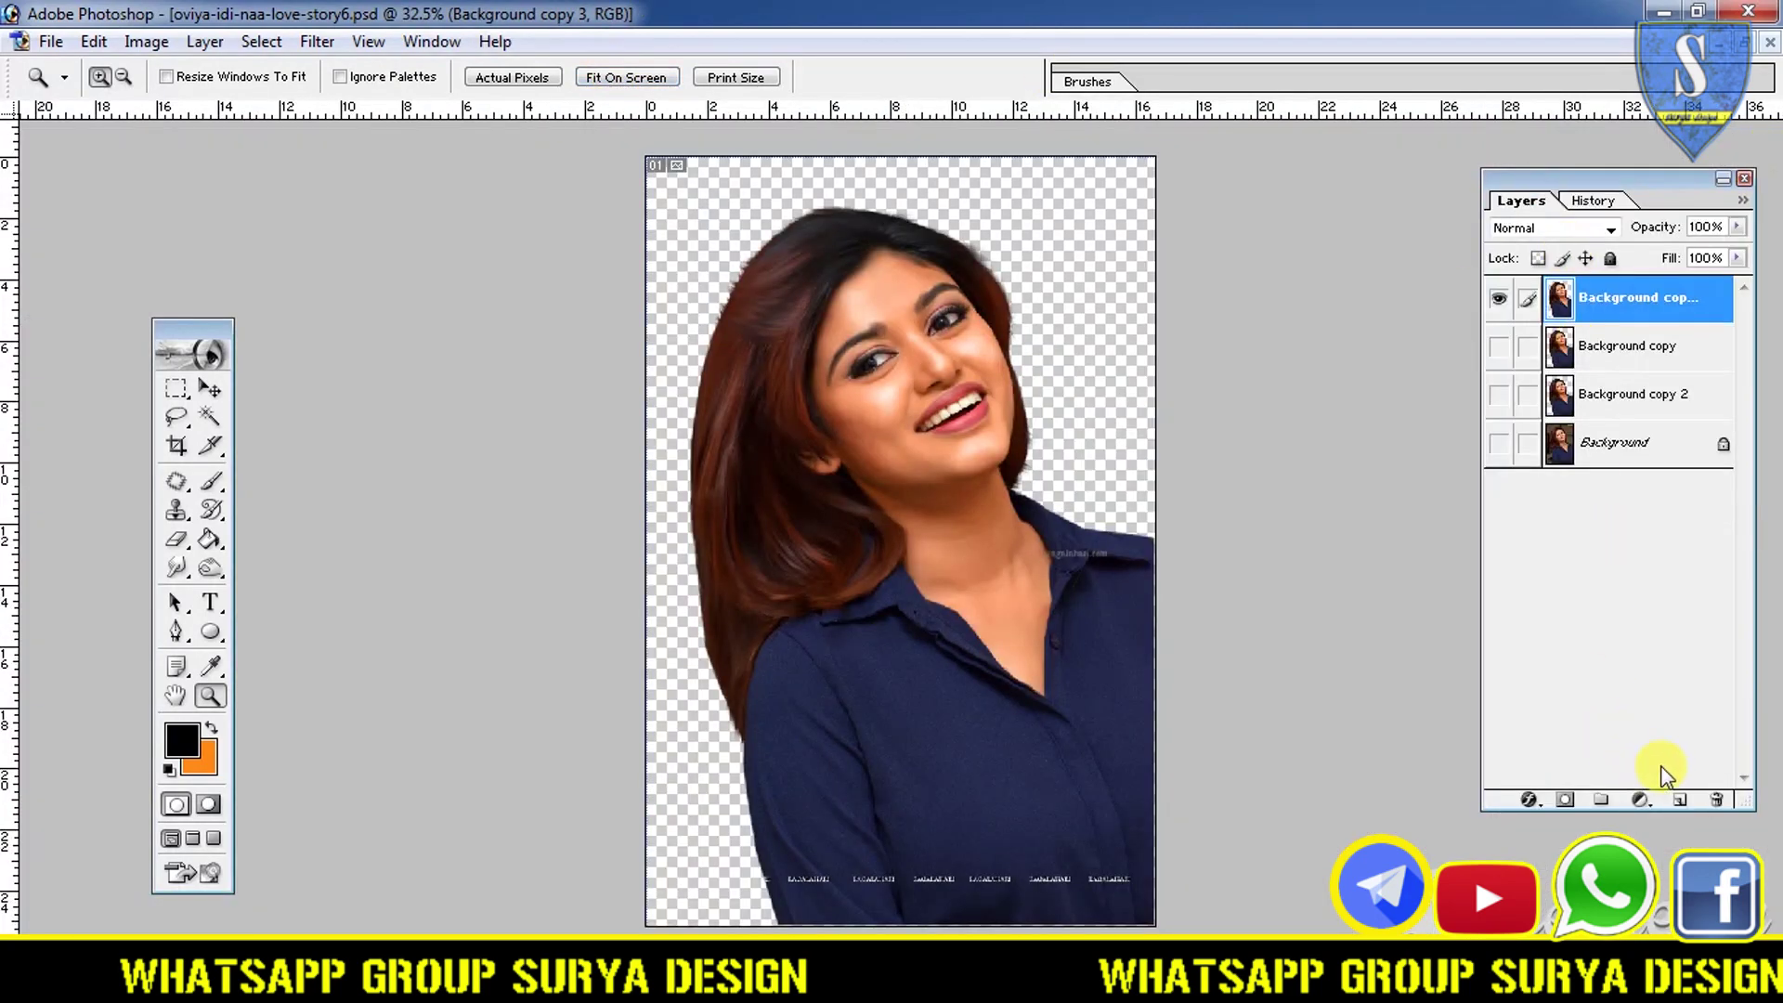
{"action": "left_click", "coordinate": [1682, 801]}
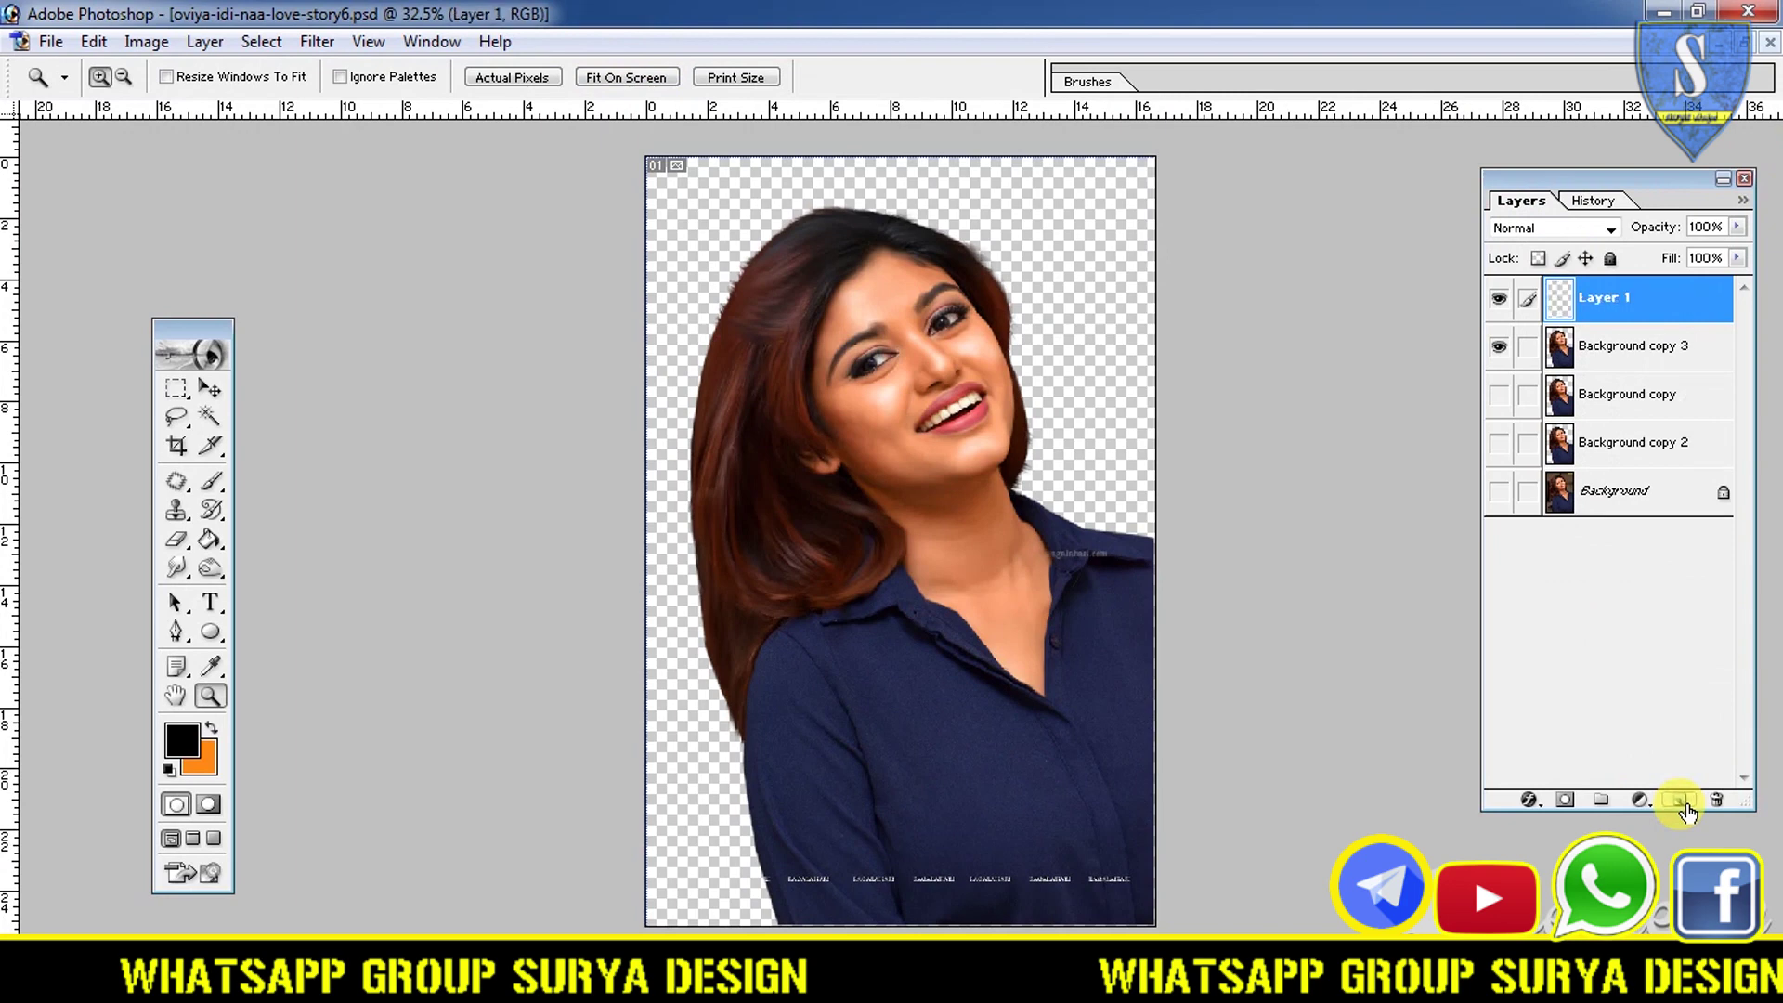
{"action": "left_click", "coordinate": [1574, 232]}
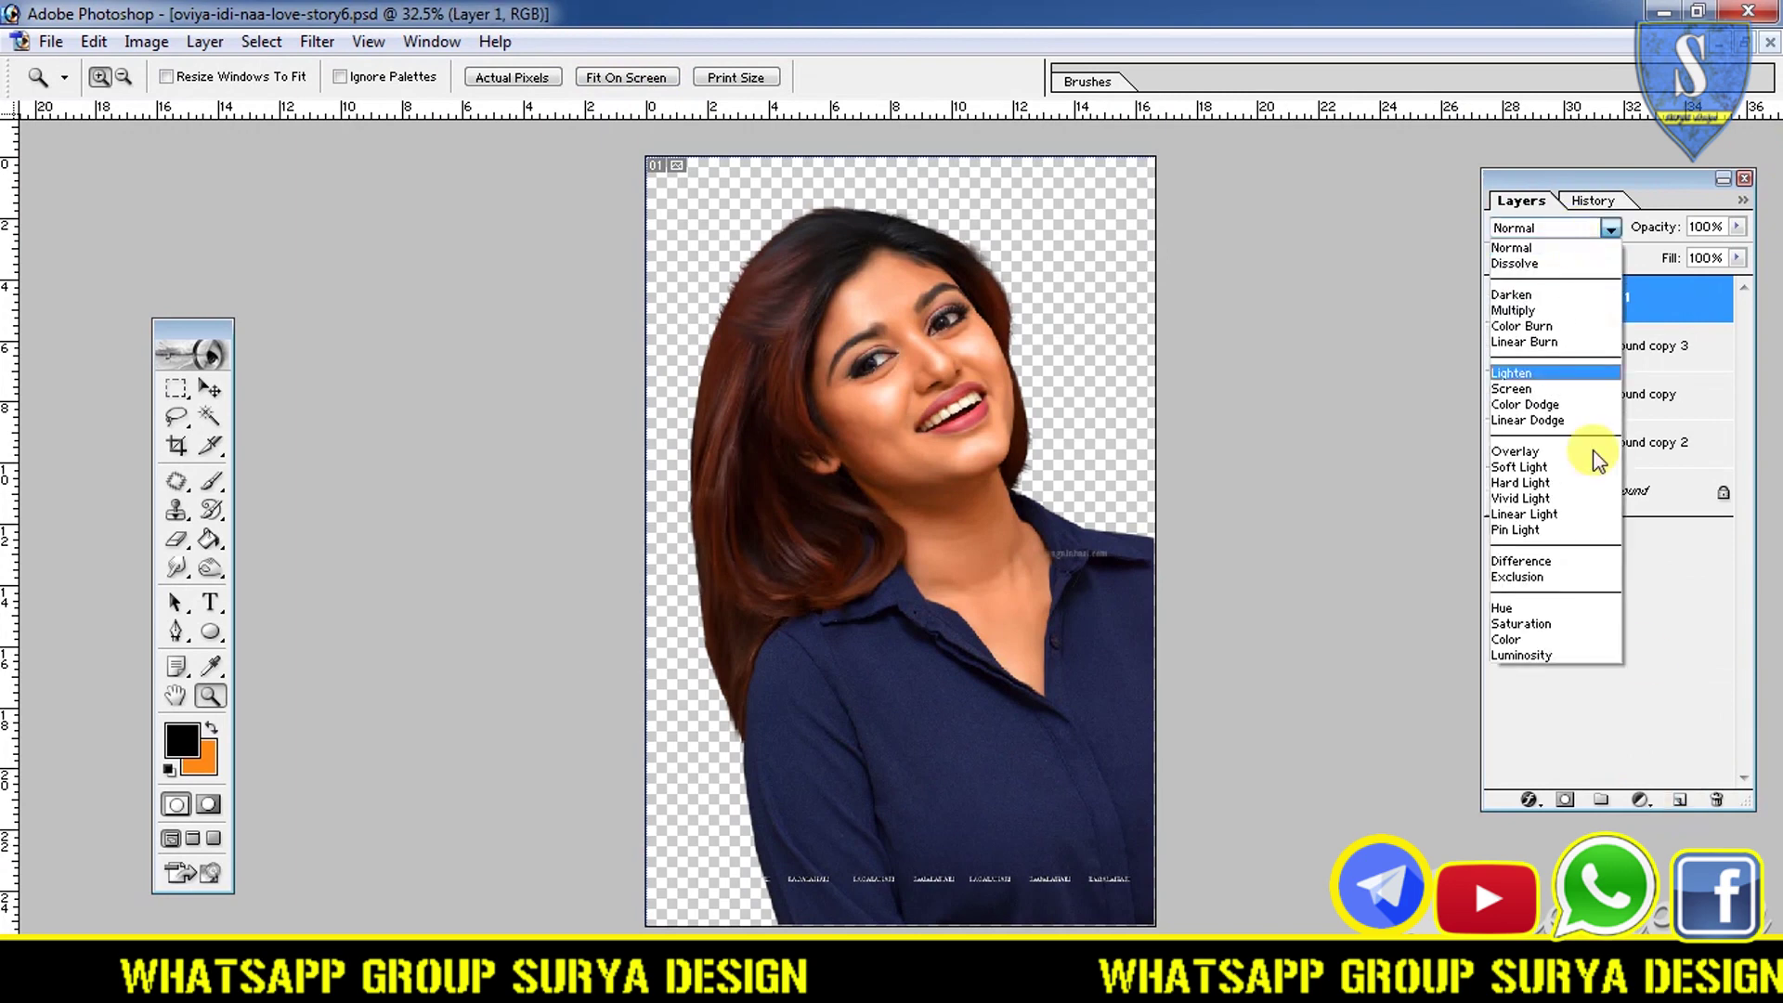
{"action": "left_click", "coordinate": [1591, 640]}
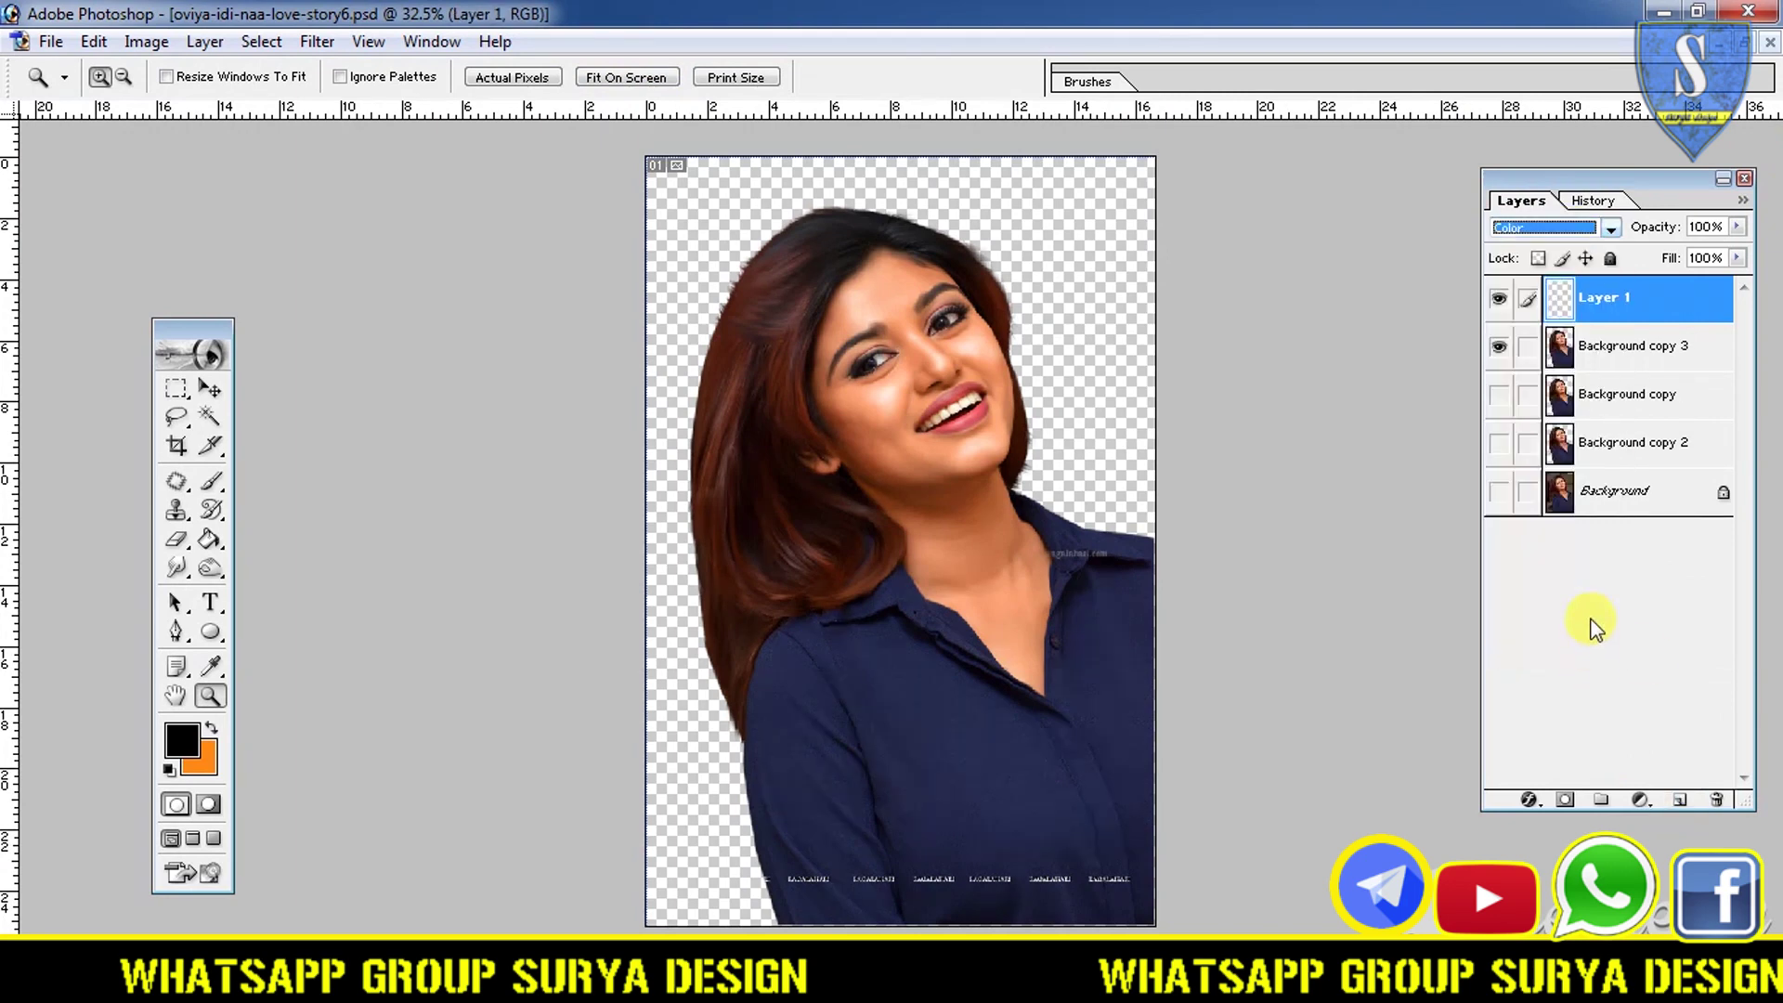
- Load Background copy 3's outline as a selection and make Layer 1 active for painting
{"action": "right_click", "coordinate": [1560, 346]}
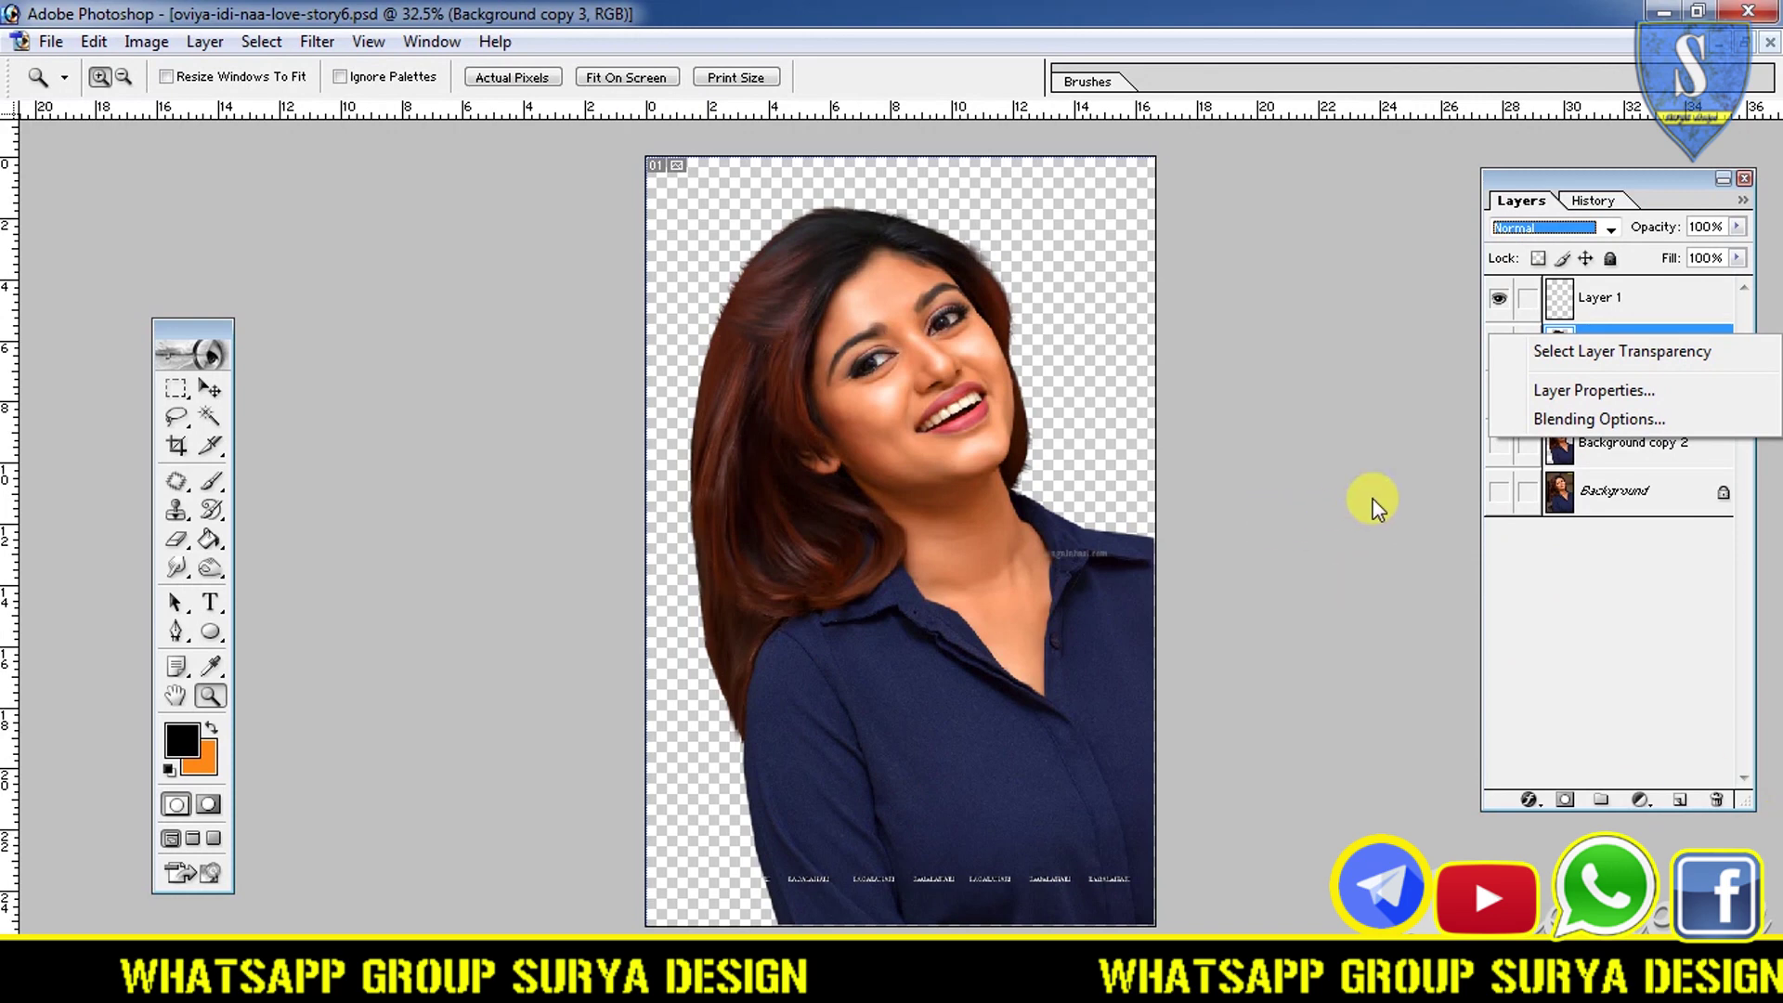
{"action": "left_click", "coordinate": [1564, 351]}
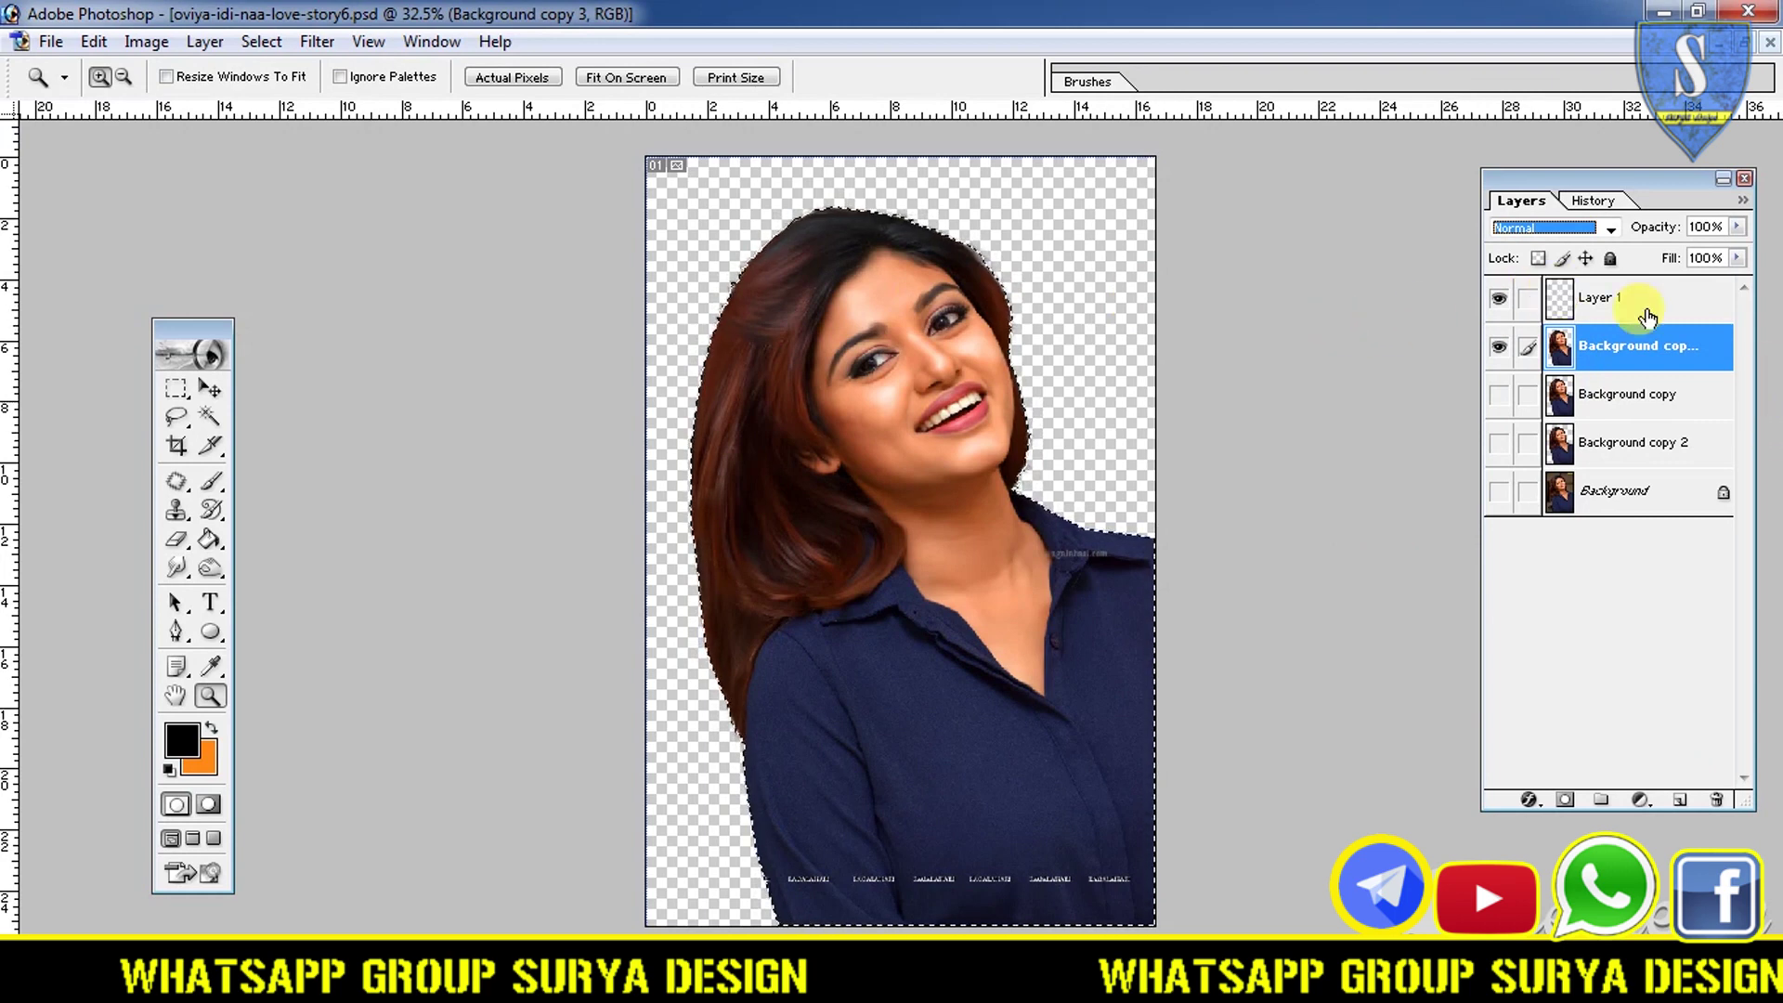
{"action": "left_click", "coordinate": [1586, 303]}
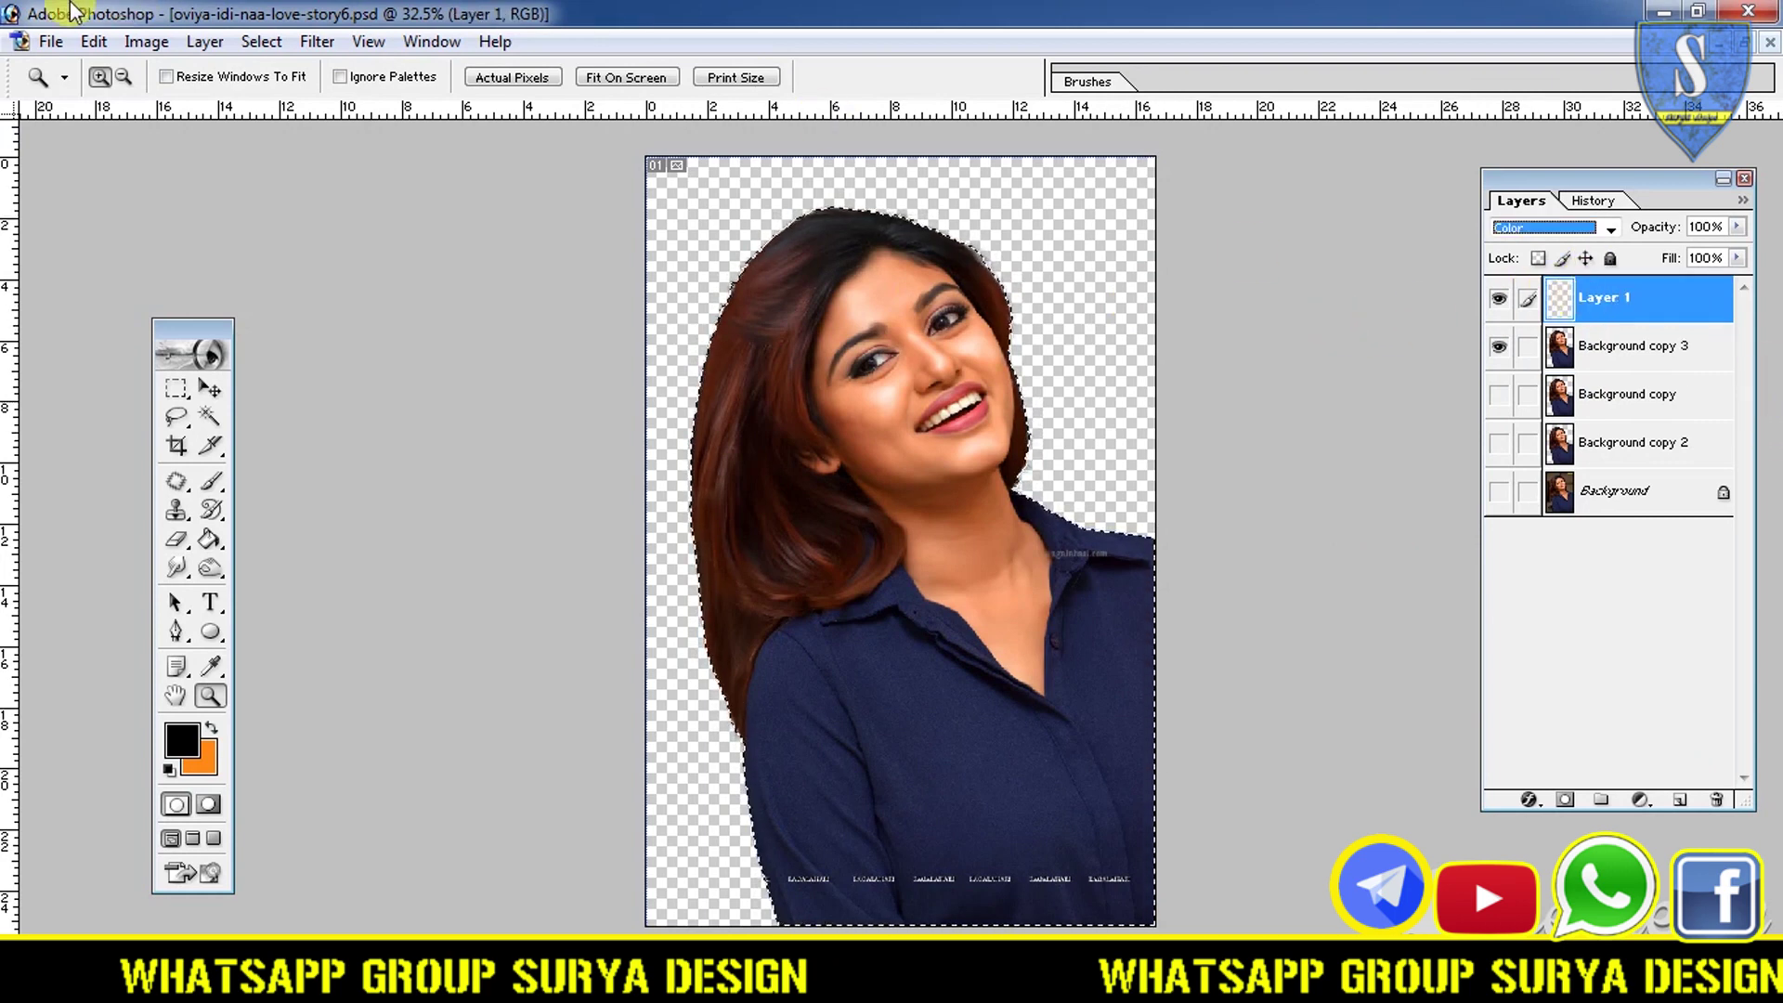
{"action": "left_click", "coordinate": [206, 481]}
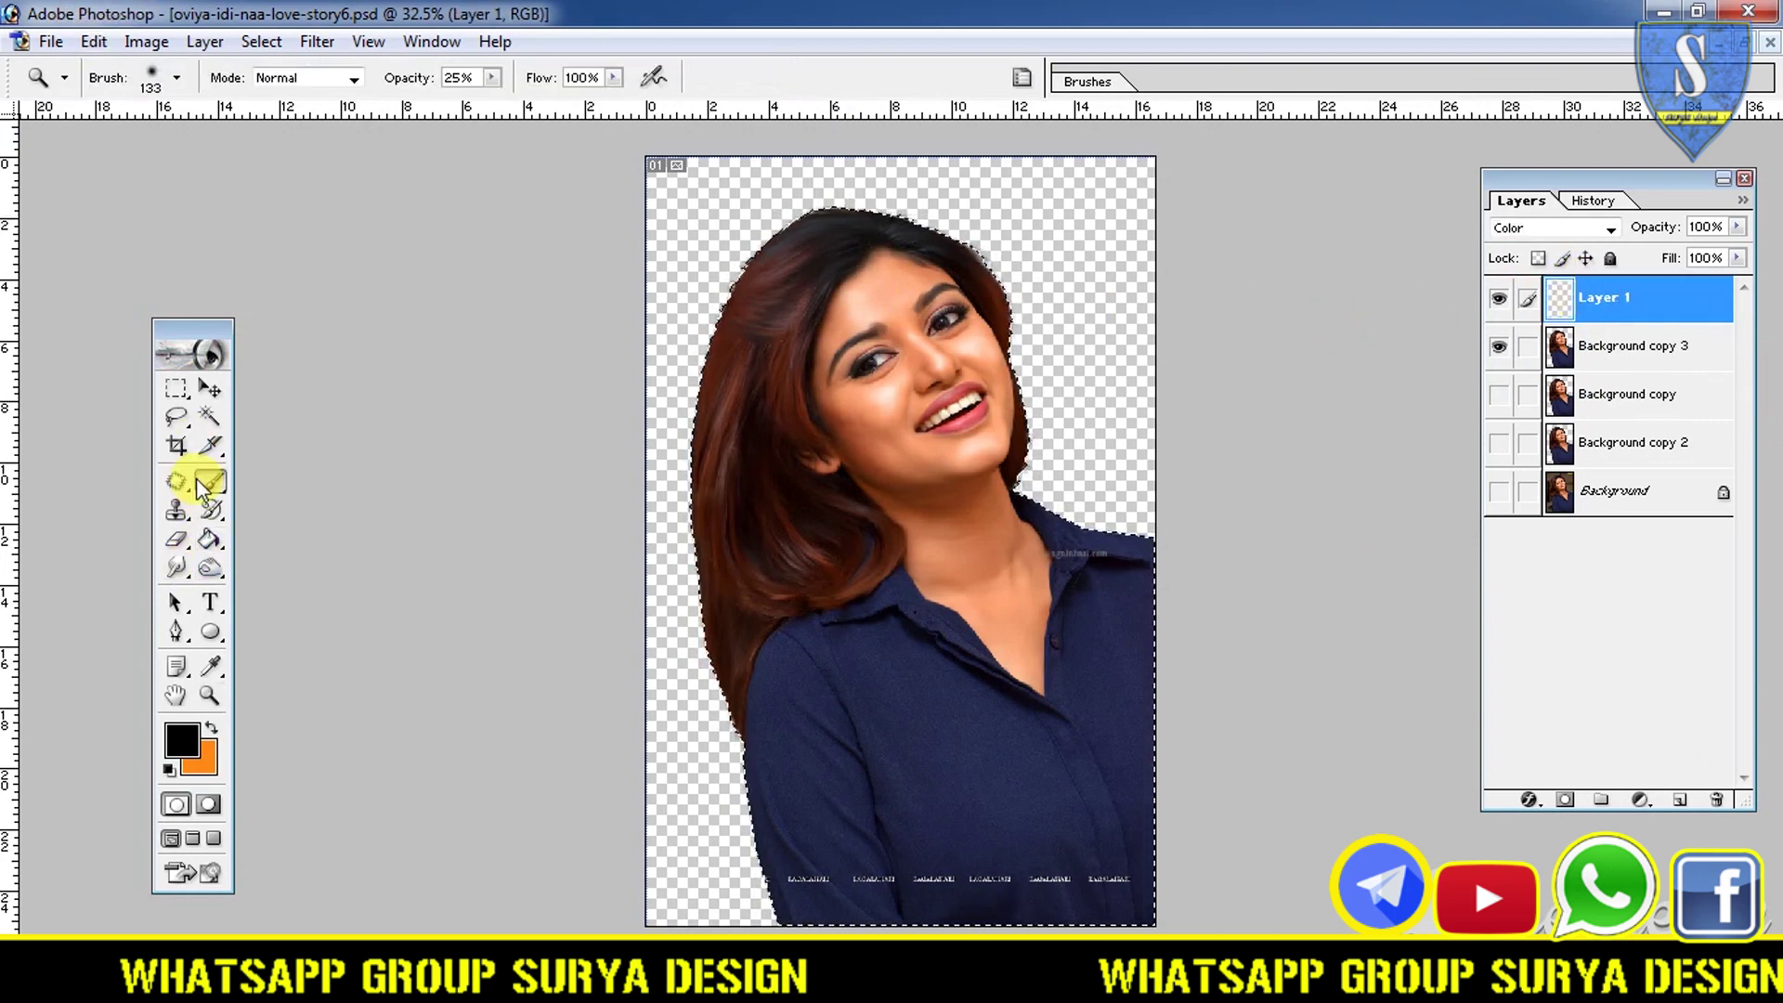
- Set the foreground colour to a bright saturated cyan for the brush
{"action": "left_click", "coordinate": [195, 743]}
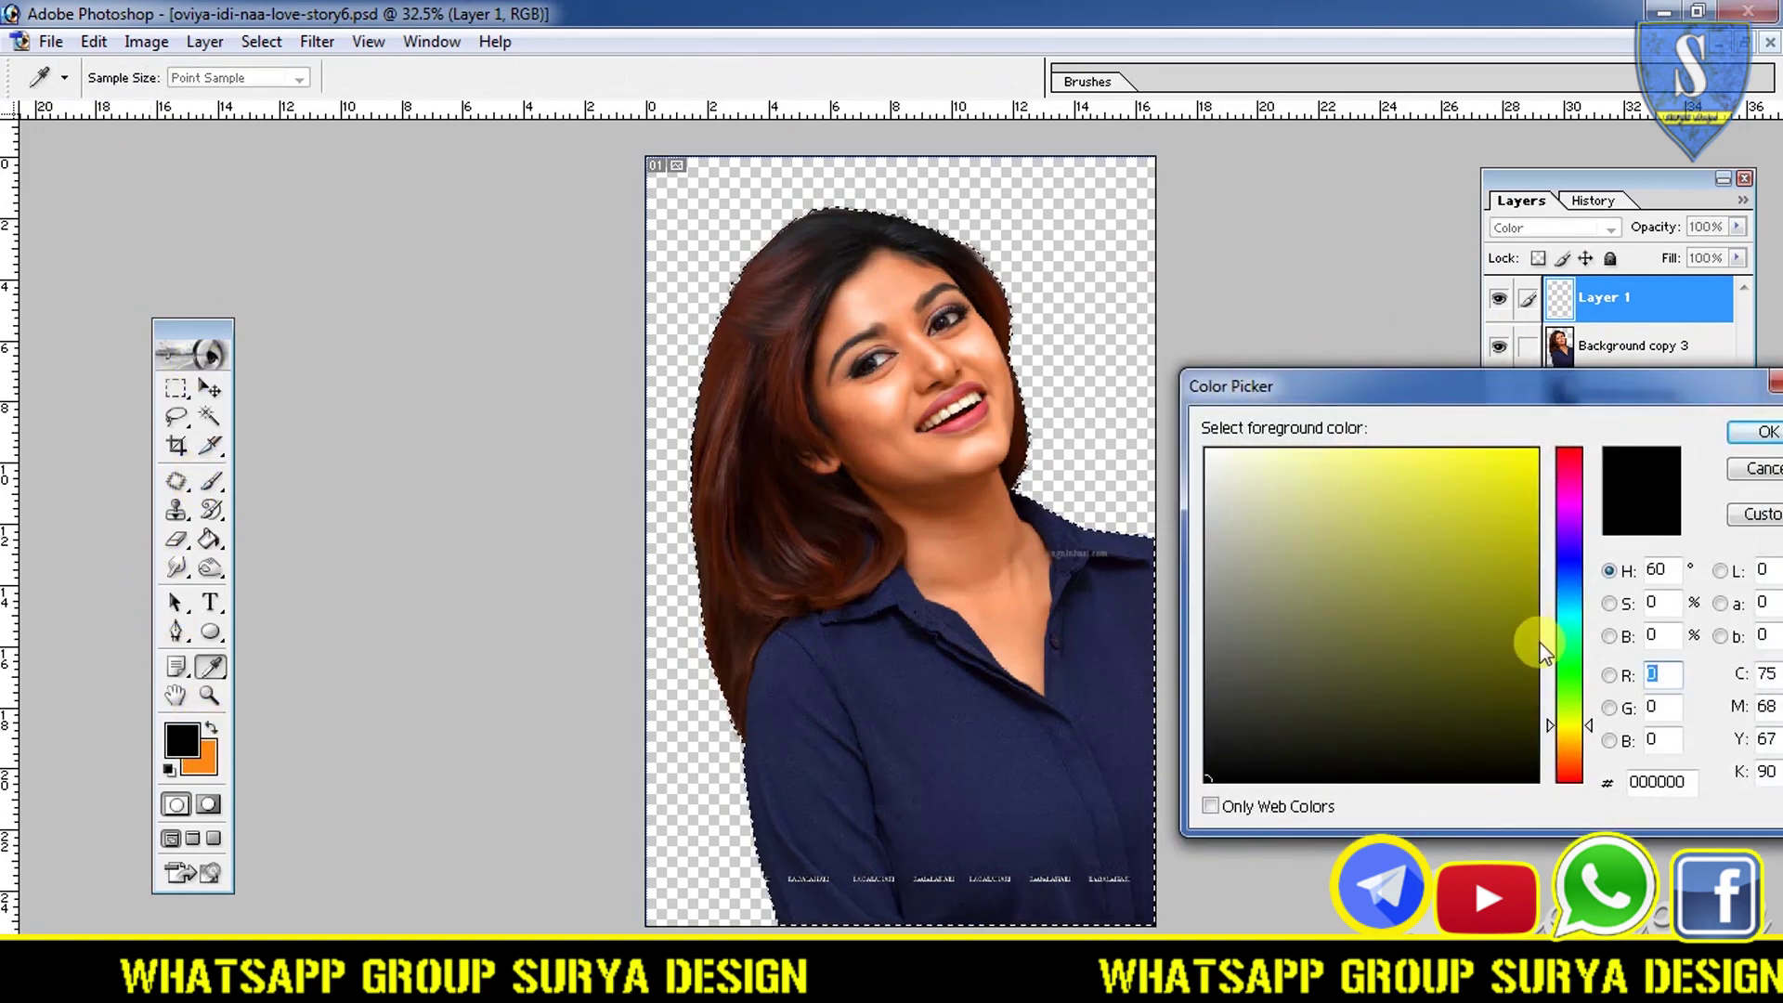
{"action": "left_click", "coordinate": [1570, 611]}
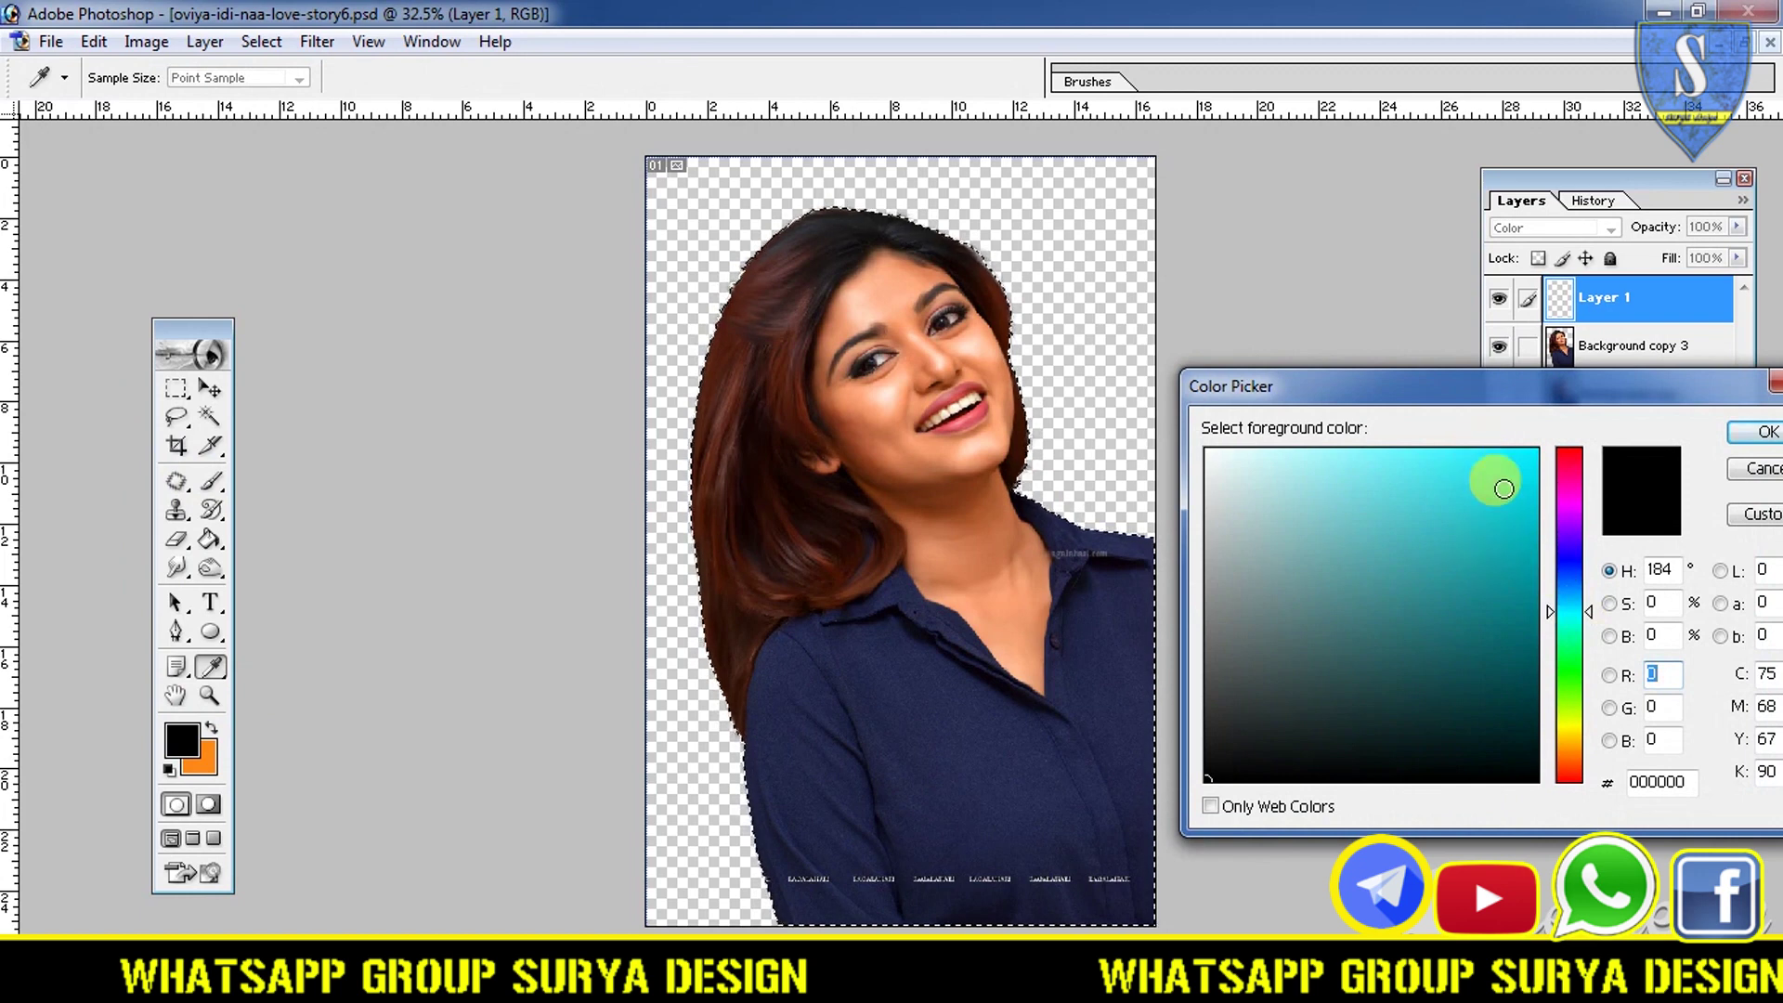
{"action": "left_click", "coordinate": [1533, 464]}
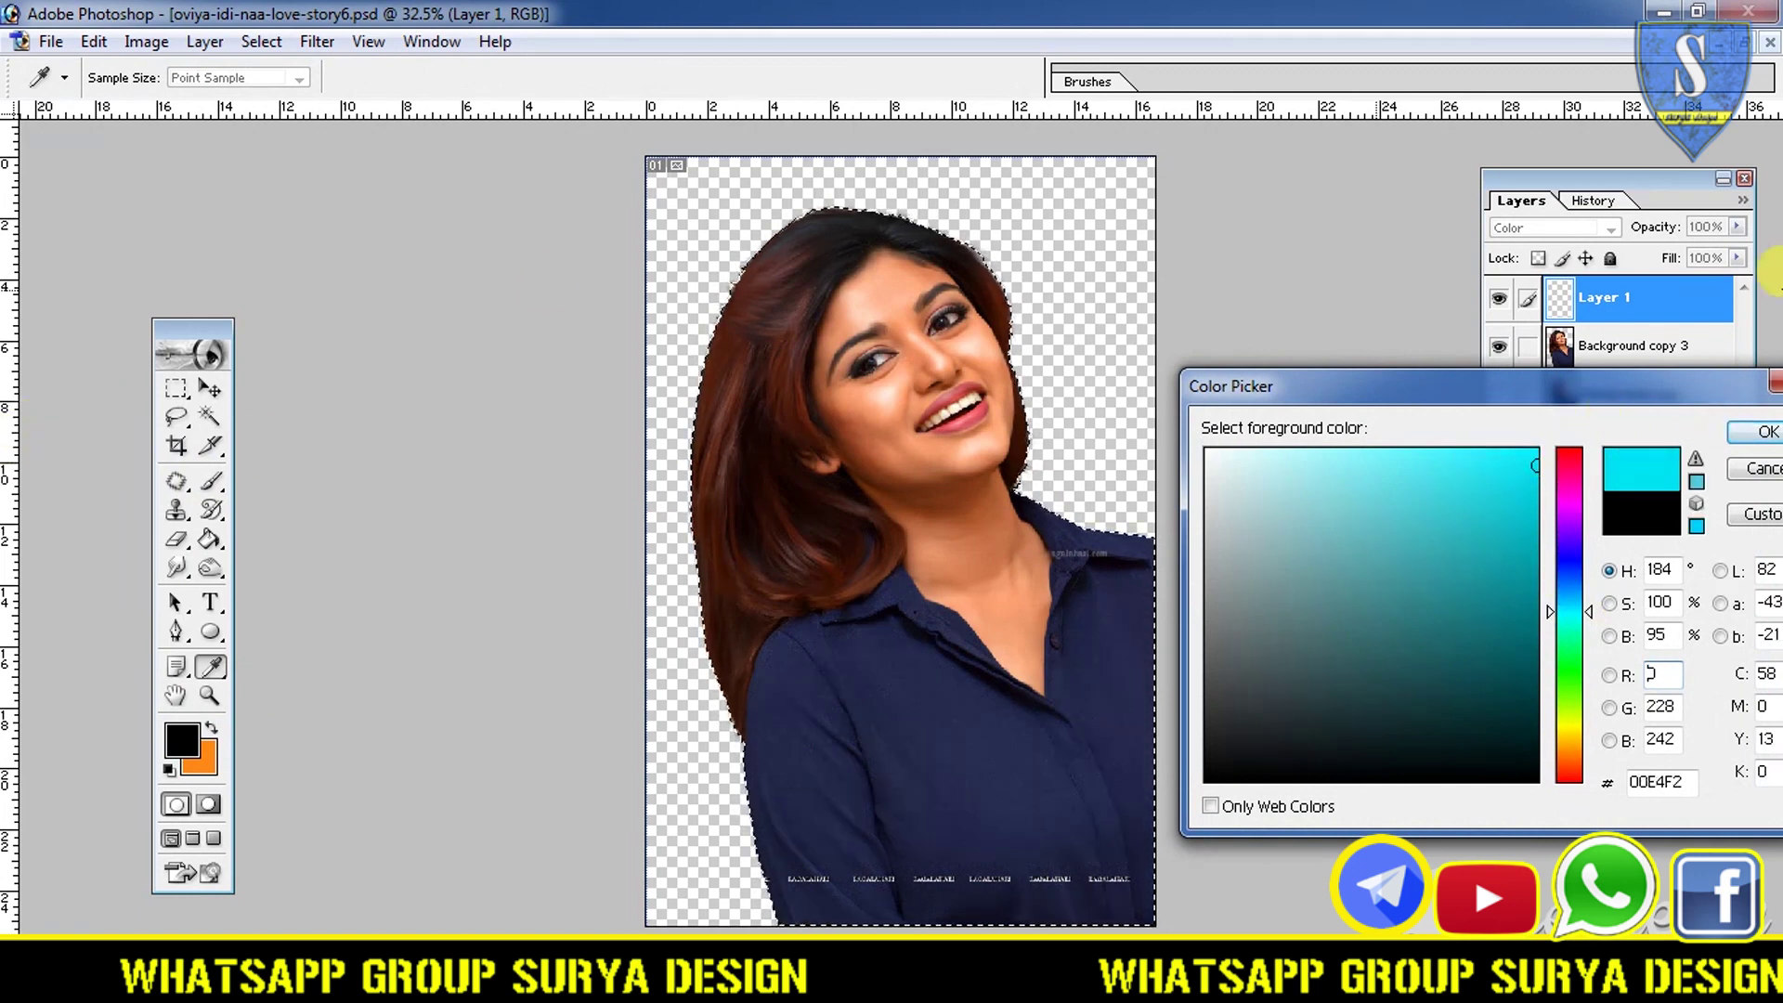
{"action": "left_click", "coordinate": [1759, 432]}
{"action": "key", "text": "b"}
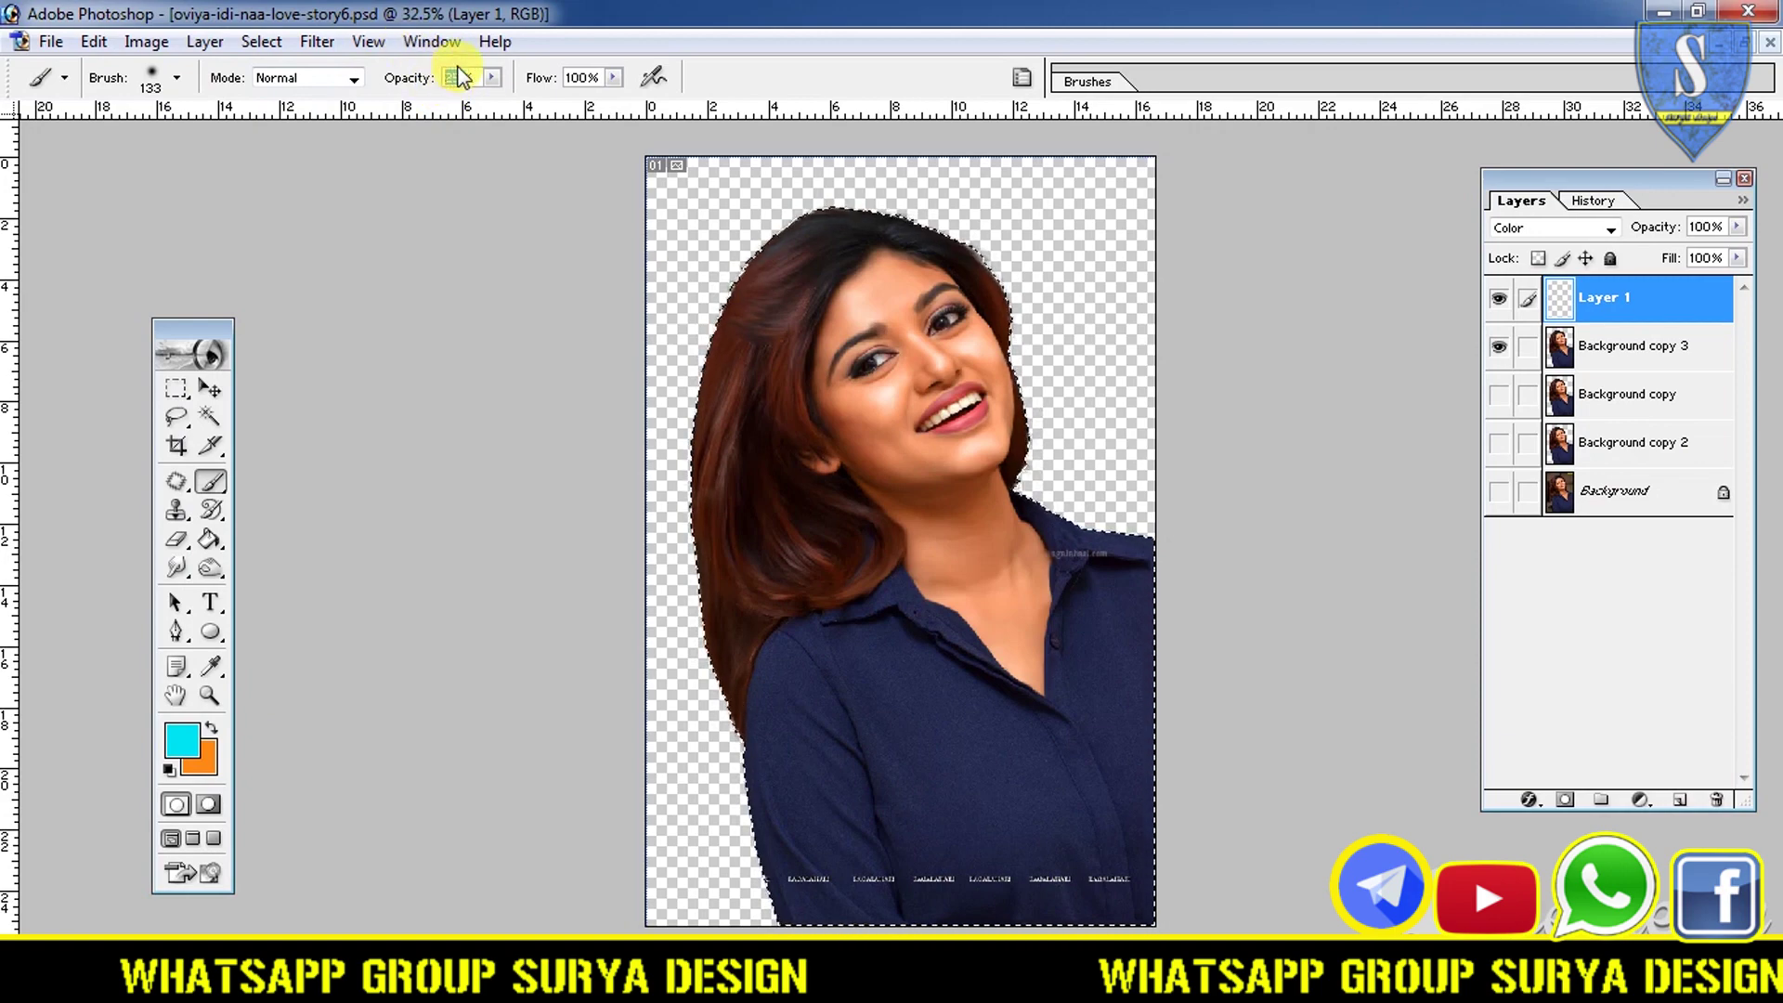
- Zoom to 100% on the face and paint teal over the top and left hair
{"action": "left_click", "coordinate": [206, 698]}
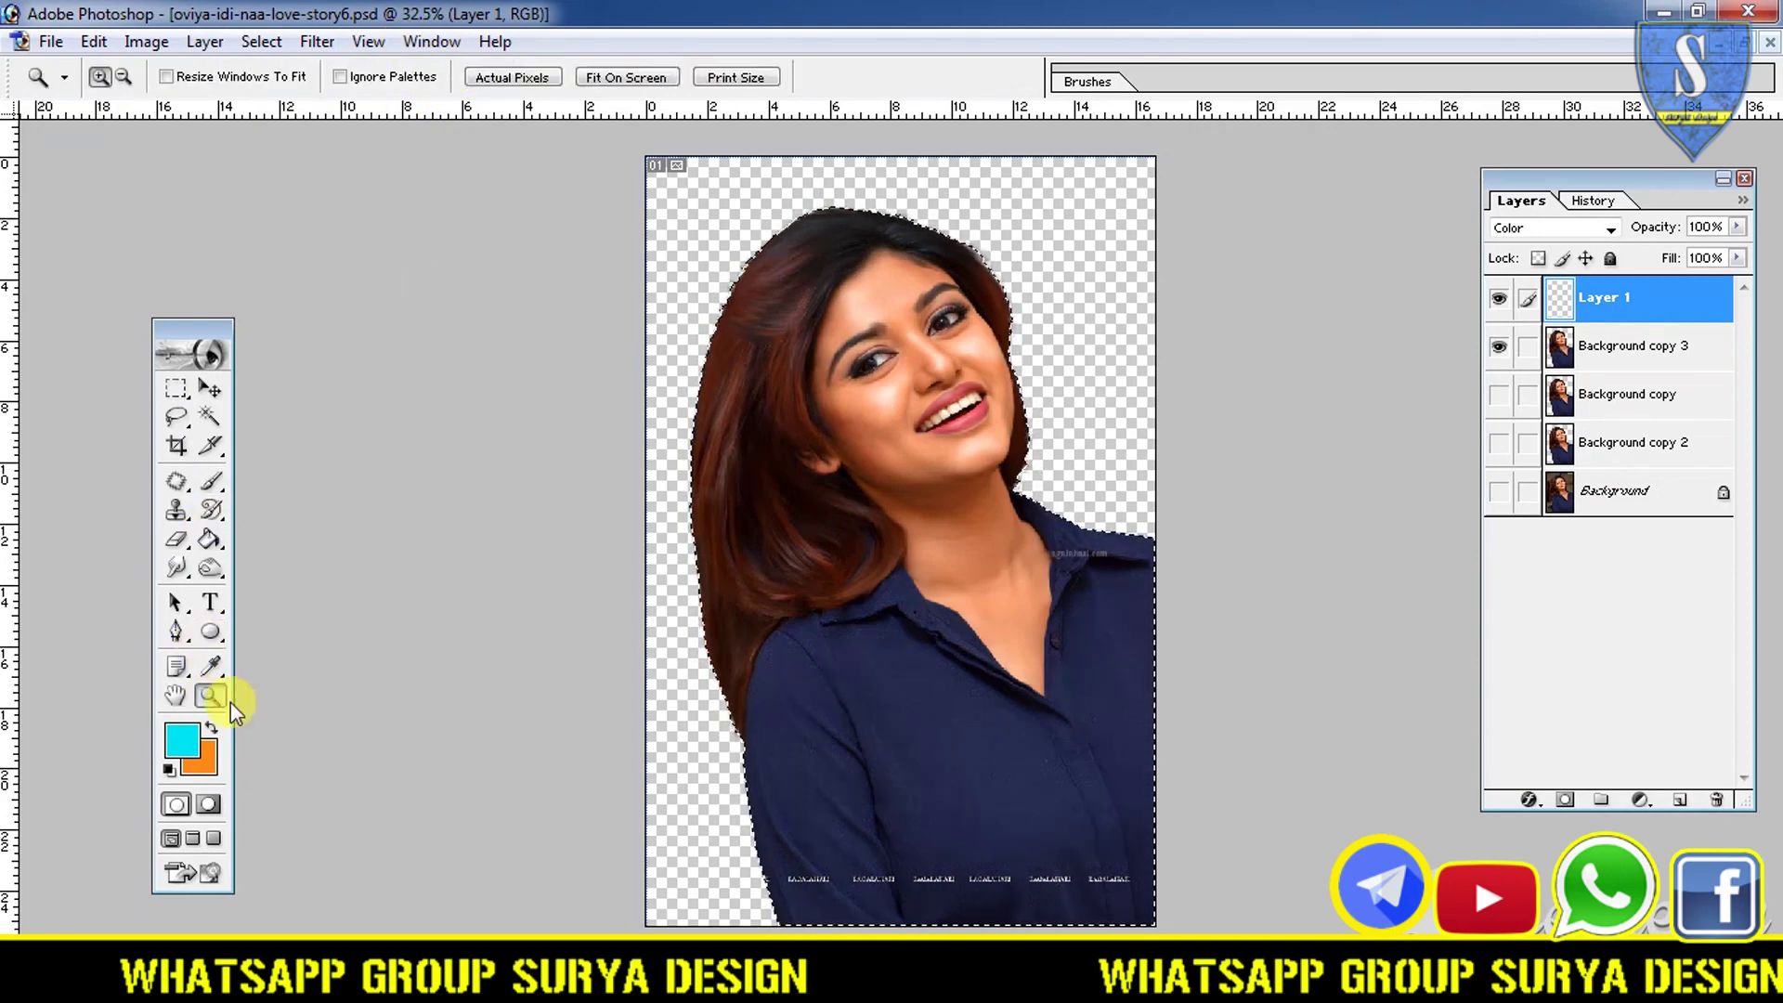
{"action": "left_click", "coordinate": [948, 209]}
{"action": "left_click", "coordinate": [800, 286]}
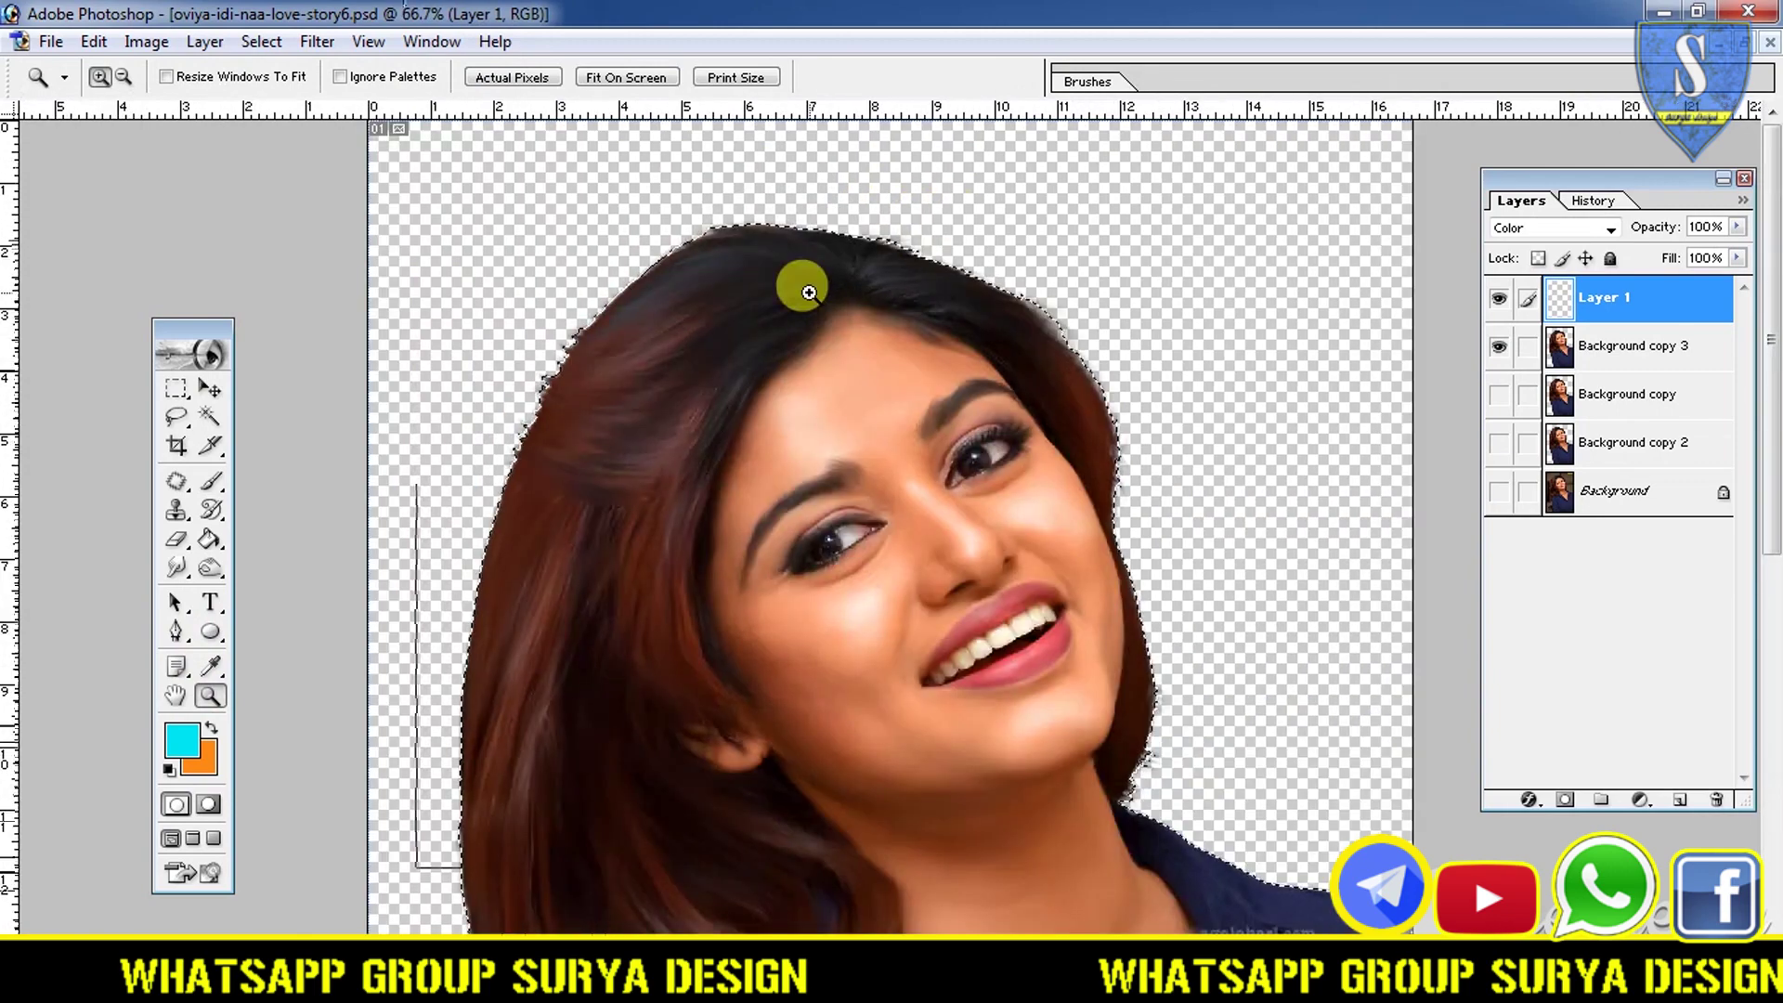
{"action": "left_click", "coordinate": [809, 293]}
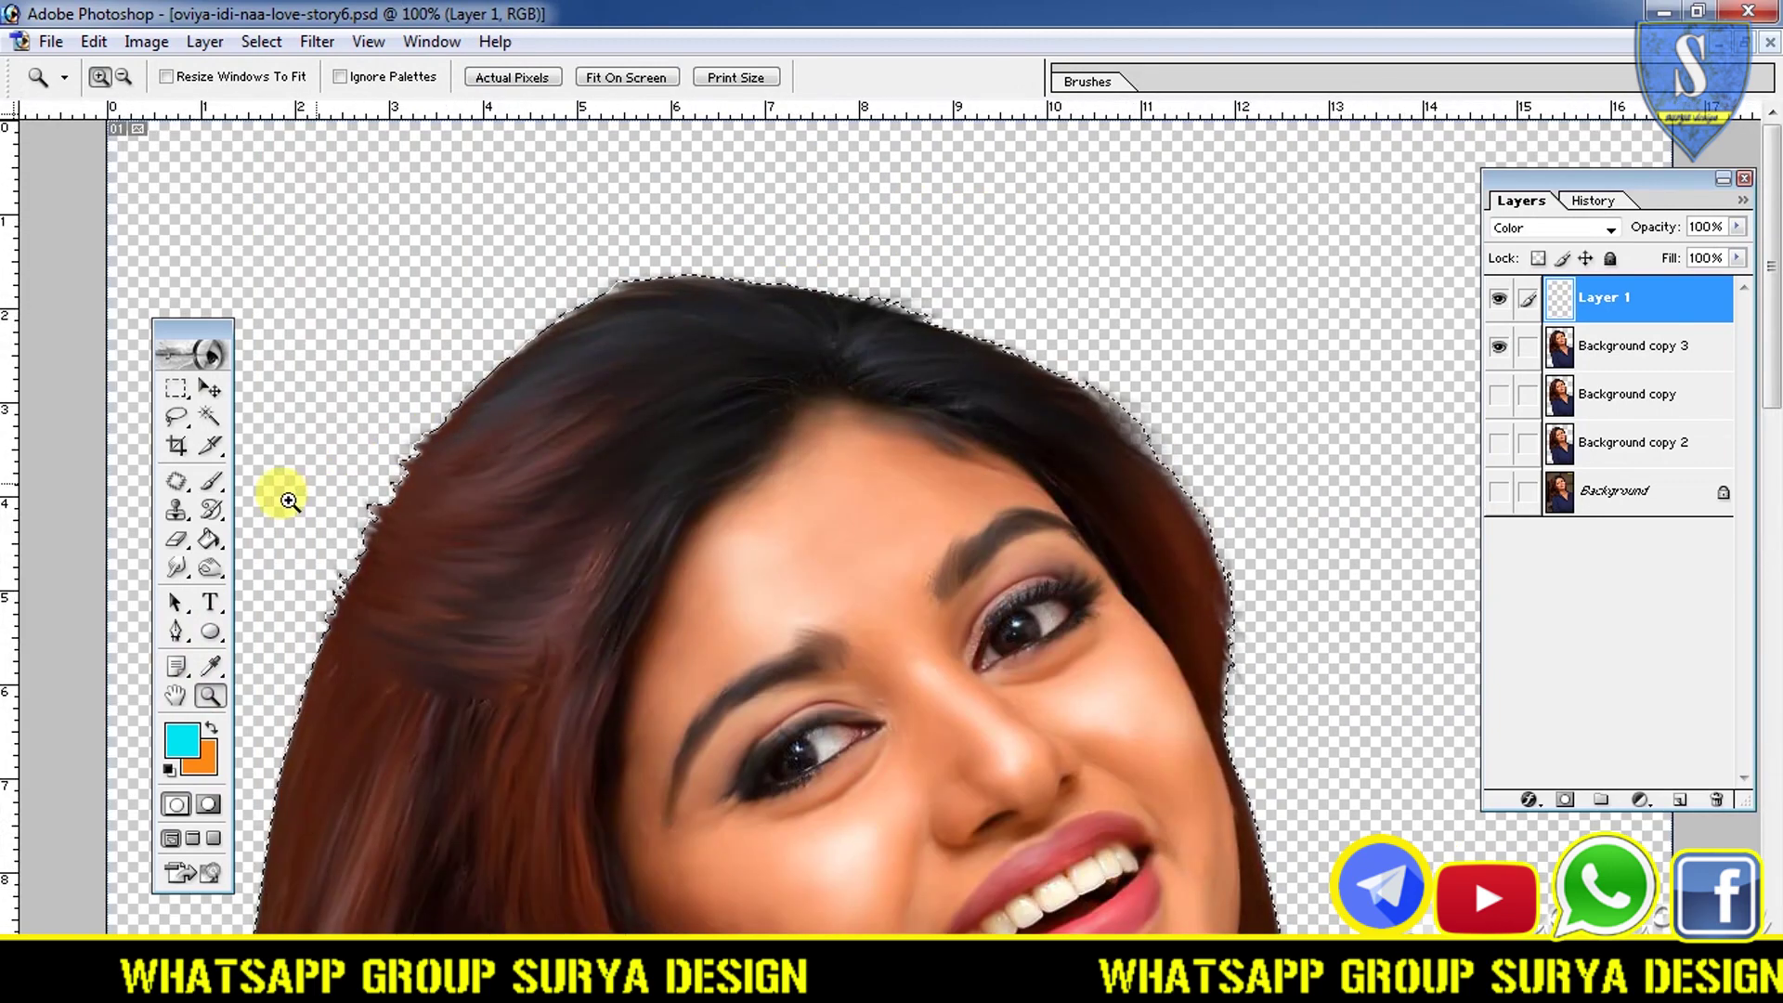
{"action": "left_click", "coordinate": [212, 480]}
{"action": "mouse_move", "coordinate": [565, 338]}
{"action": "left_mouse_down"}
{"action": "mouse_move", "coordinate": [680, 362]}
{"action": "mouse_move", "coordinate": [633, 359]}
{"action": "mouse_move", "coordinate": [549, 449]}
{"action": "left_mouse_up"}
{"action": "mouse_move", "coordinate": [307, 494]}
{"action": "left_mouse_down"}
{"action": "mouse_move", "coordinate": [561, 437]}
{"action": "mouse_move", "coordinate": [863, 275]}
{"action": "left_mouse_up"}
{"action": "mouse_move", "coordinate": [458, 259]}
{"action": "left_mouse_down"}
{"action": "mouse_move", "coordinate": [566, 430]}
{"action": "mouse_move", "coordinate": [502, 488]}
{"action": "left_mouse_up"}
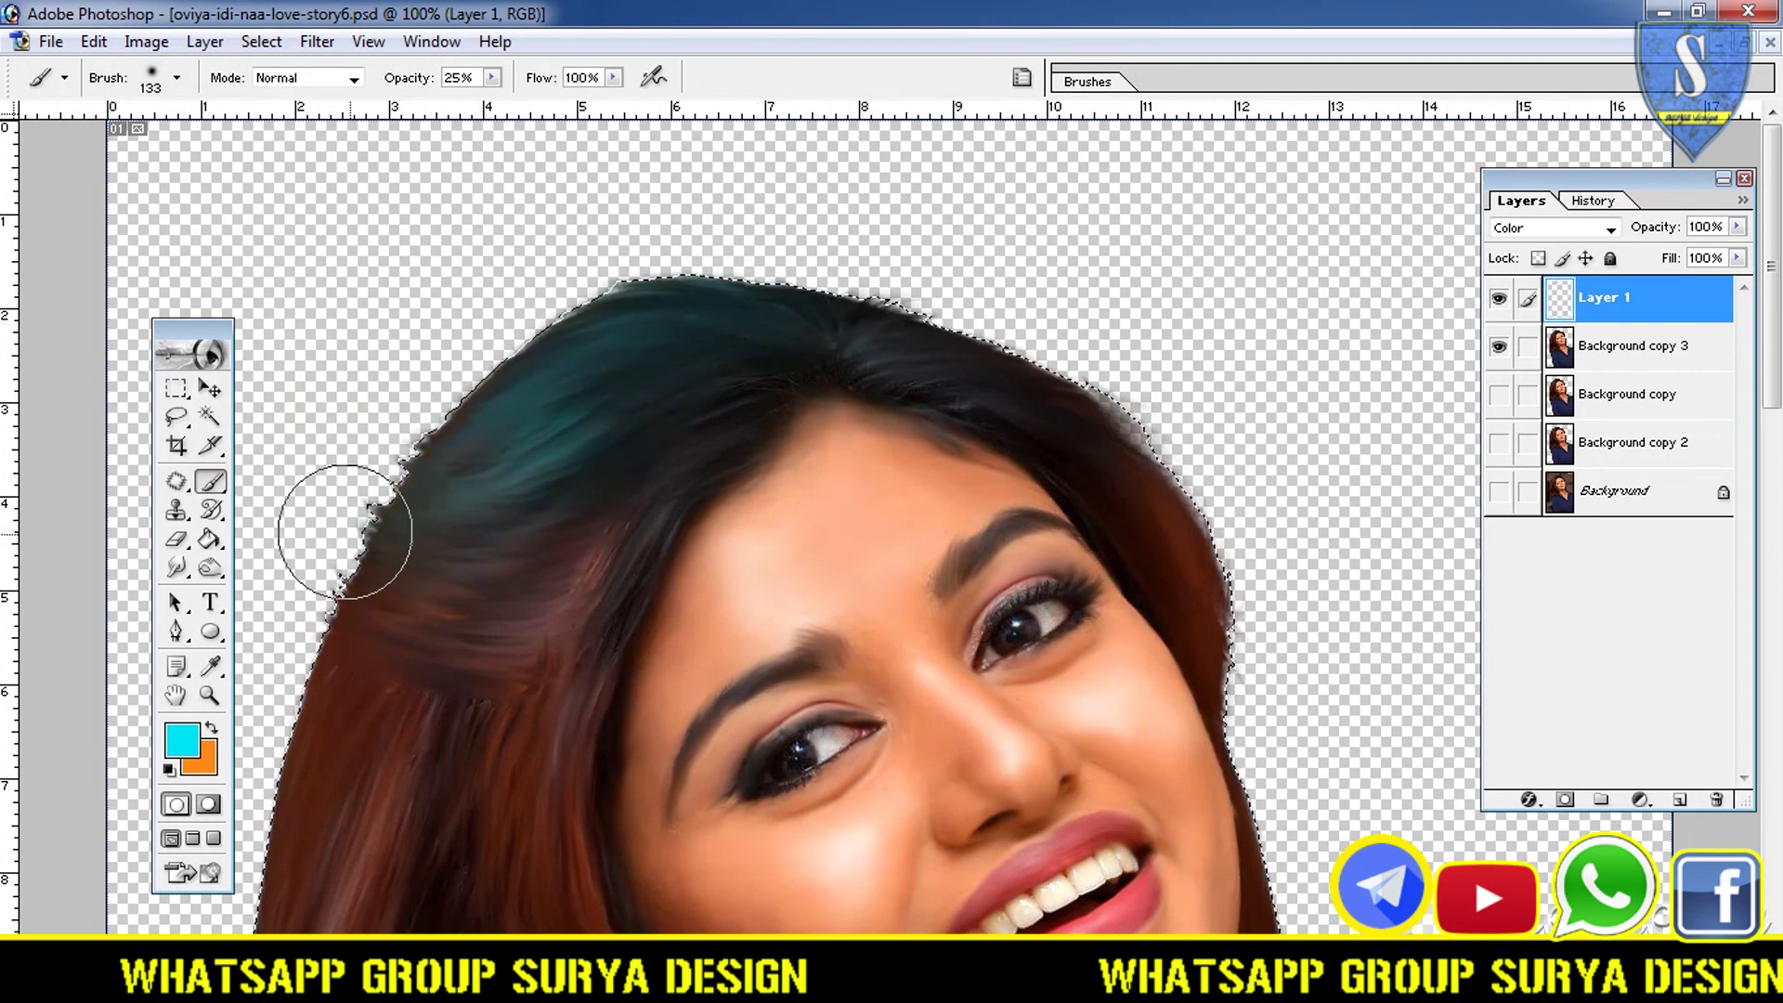
{"action": "left_click_drag", "start_coordinate": [495, 591], "coordinate": [318, 617]}
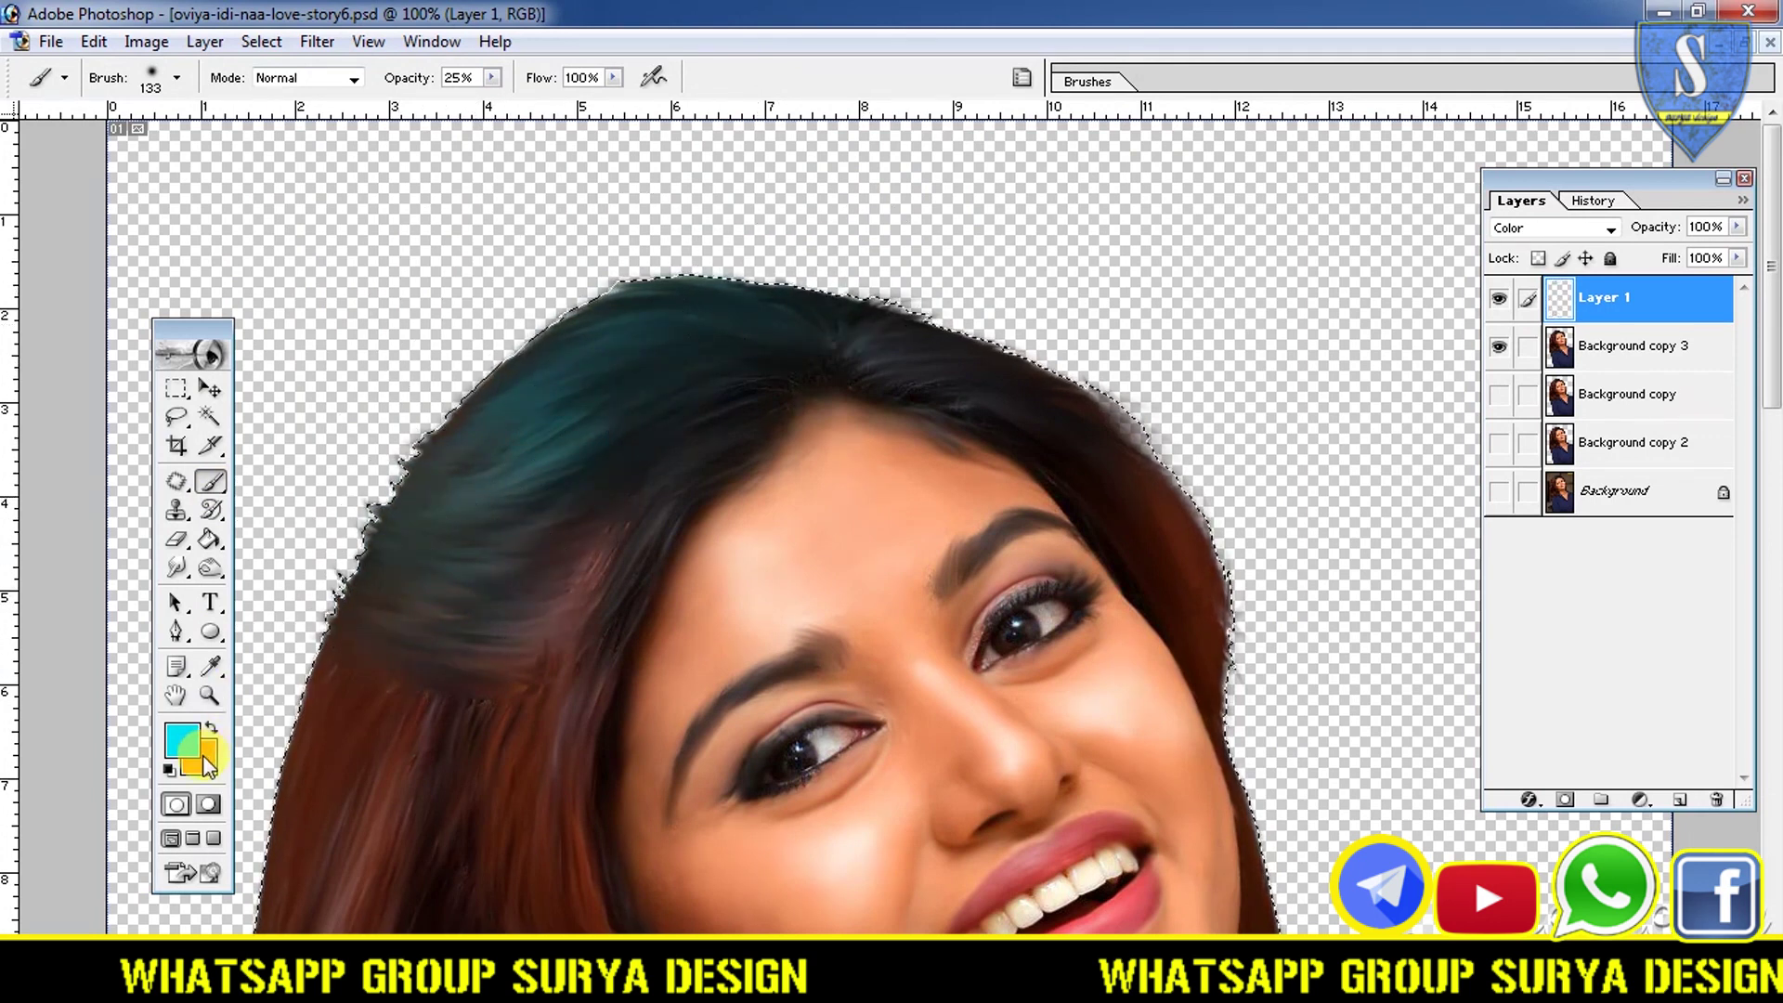
- Brush a yellow-green tint onto the upper-left hair
{"action": "left_click", "coordinate": [184, 740]}
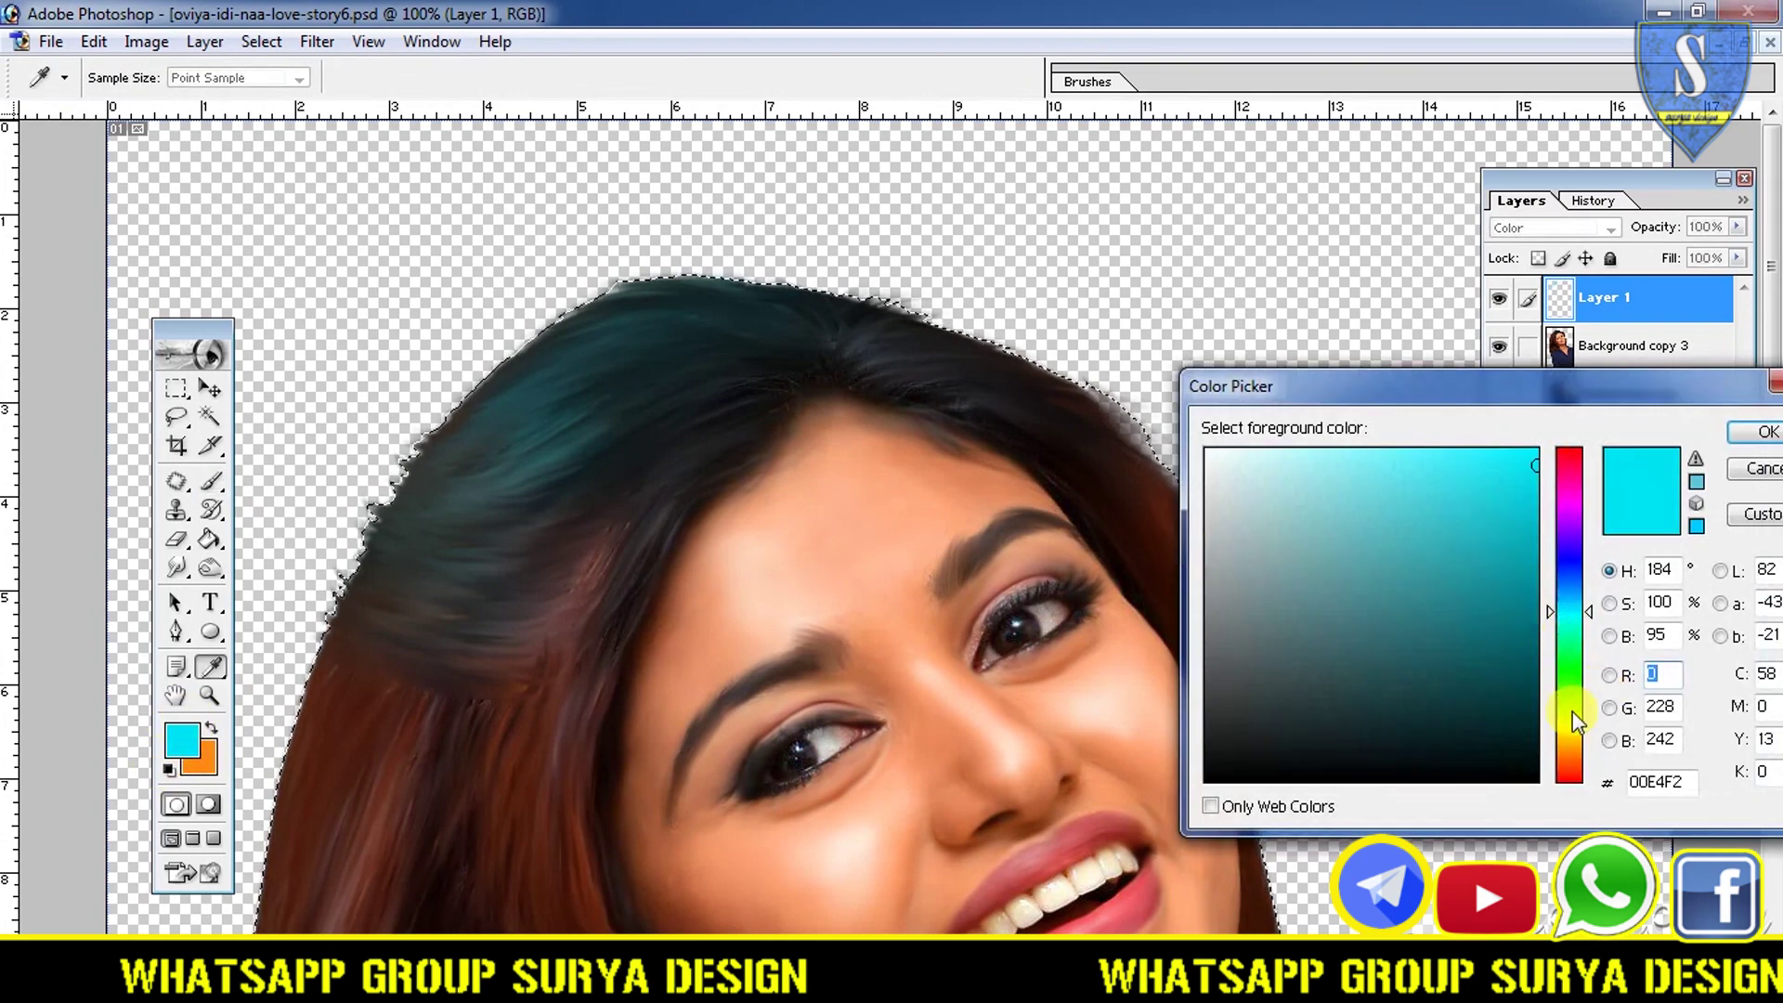
{"action": "left_click", "coordinate": [1570, 713]}
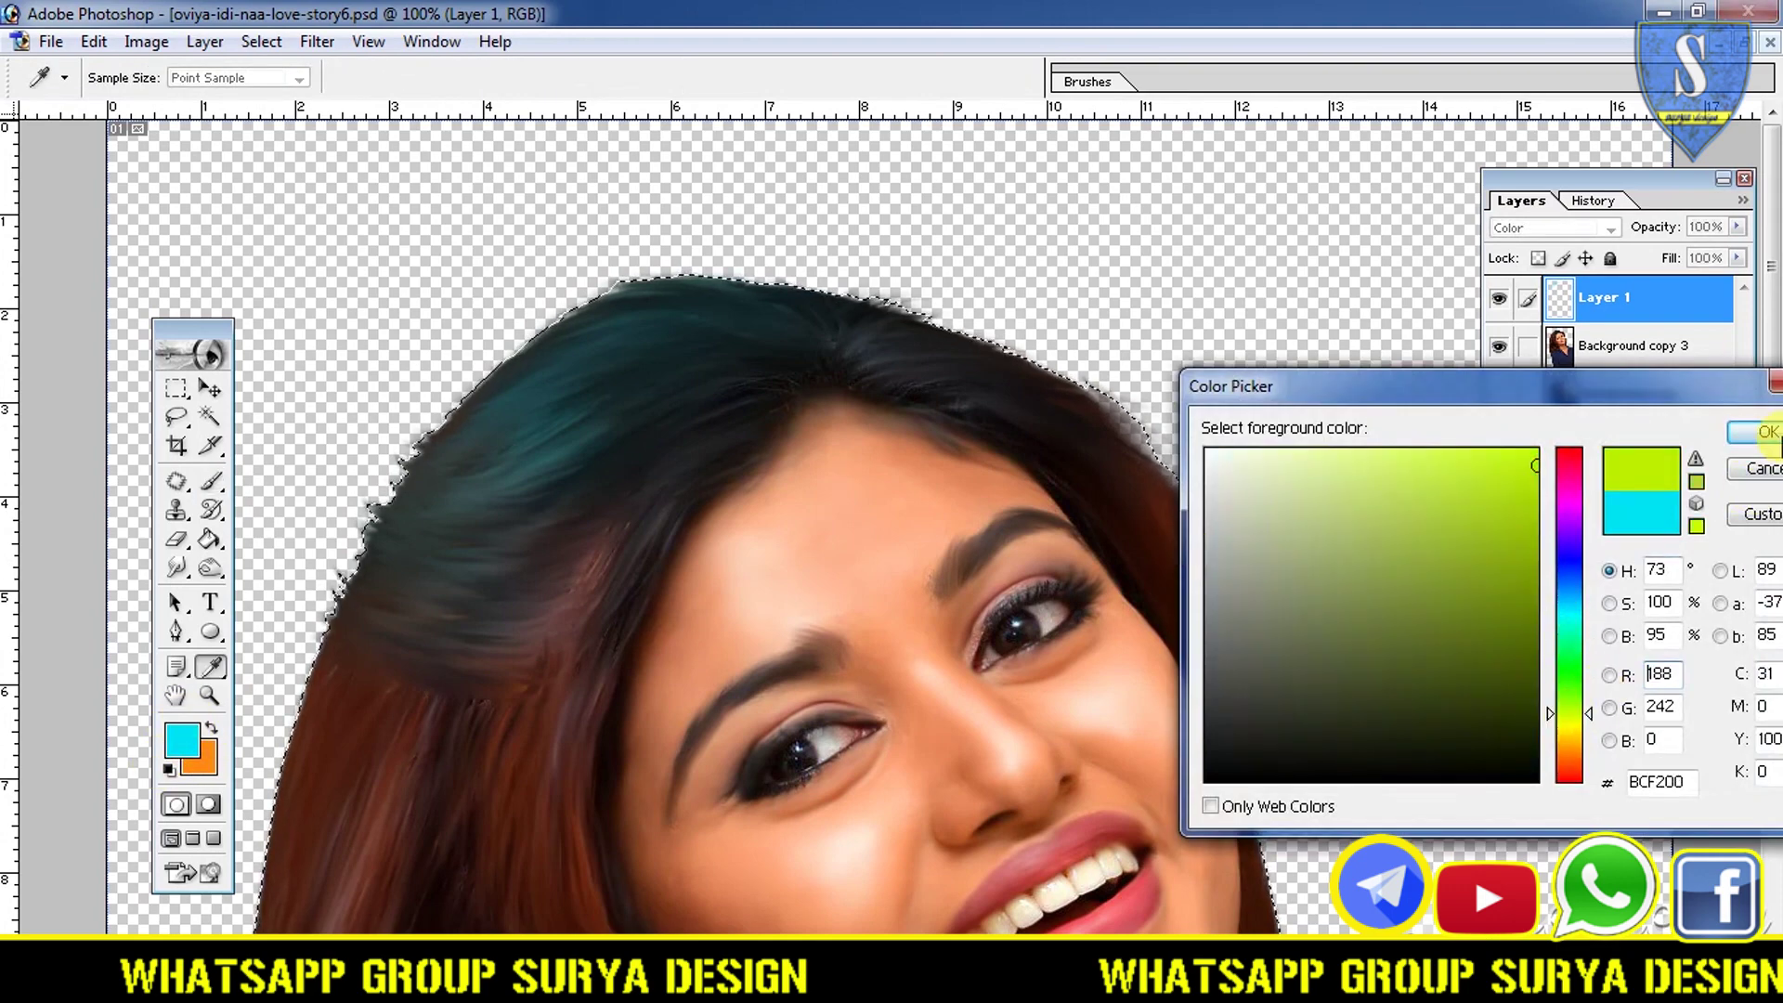
{"action": "left_click", "coordinate": [1761, 431]}
{"action": "scroll", "coordinate": [1770, 431], "scroll_direction": "down", "scroll_amount": 5}
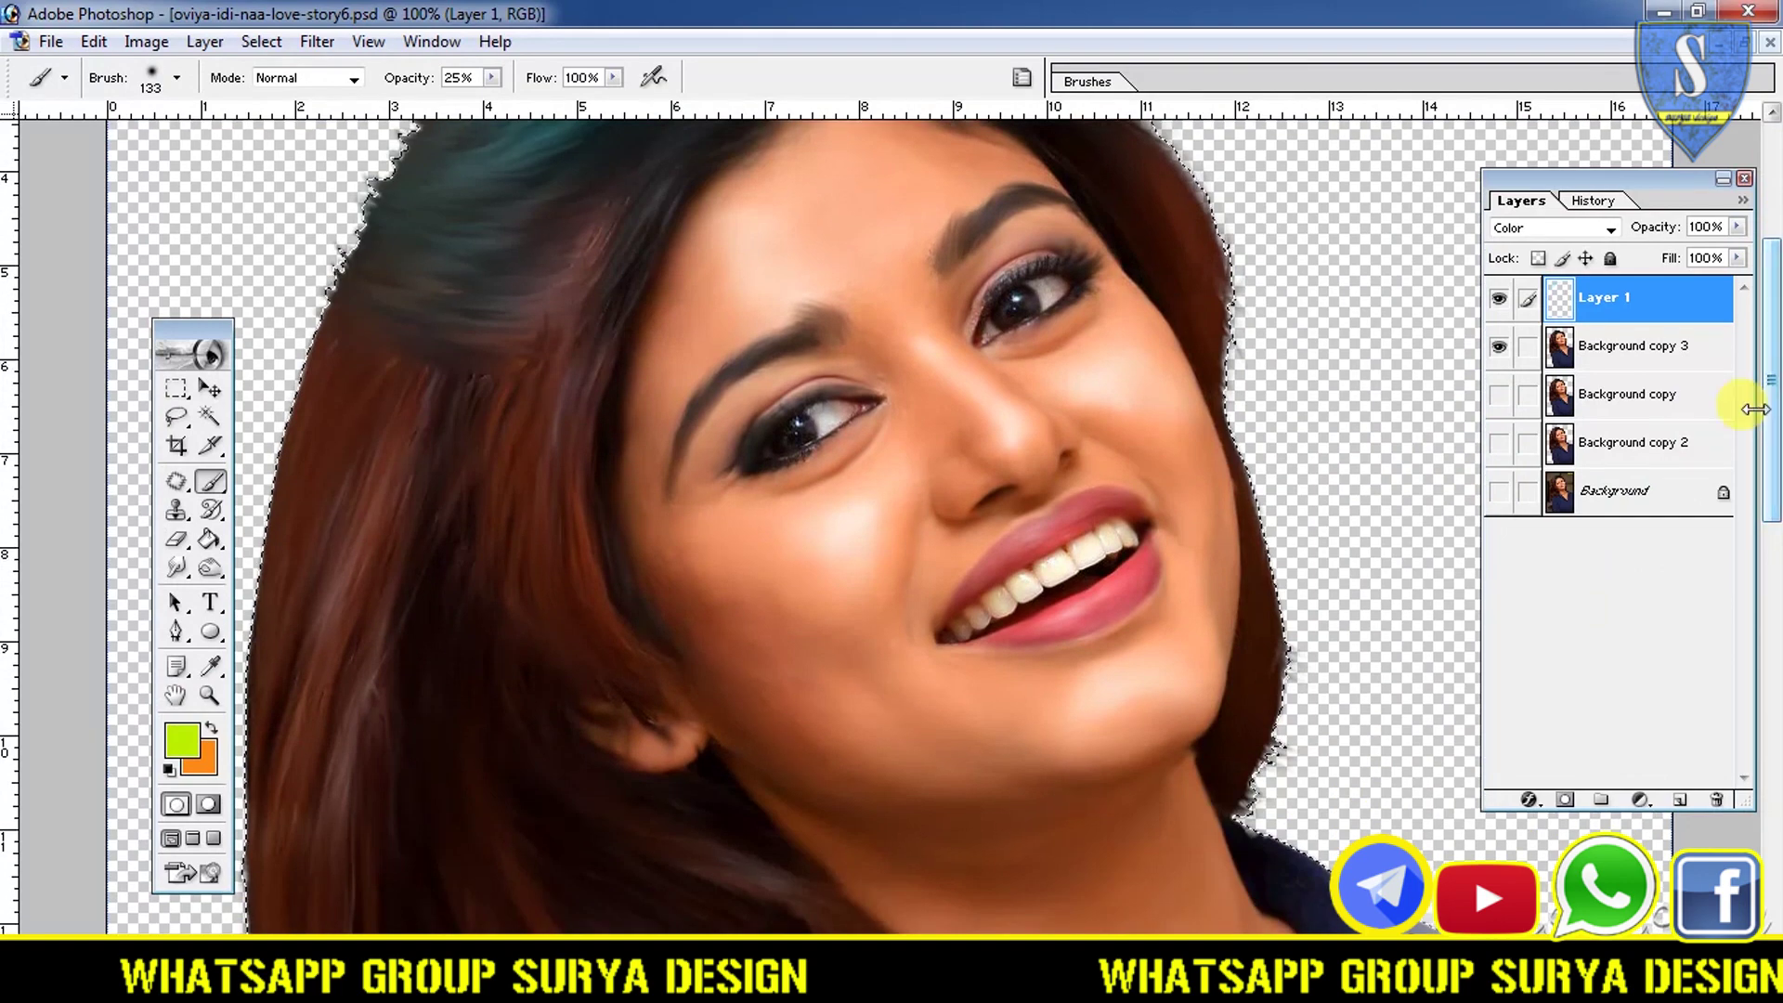
{"action": "mouse_move", "coordinate": [470, 350]}
{"action": "left_mouse_down"}
{"action": "mouse_move", "coordinate": [271, 279]}
{"action": "mouse_move", "coordinate": [410, 298]}
{"action": "left_mouse_up"}
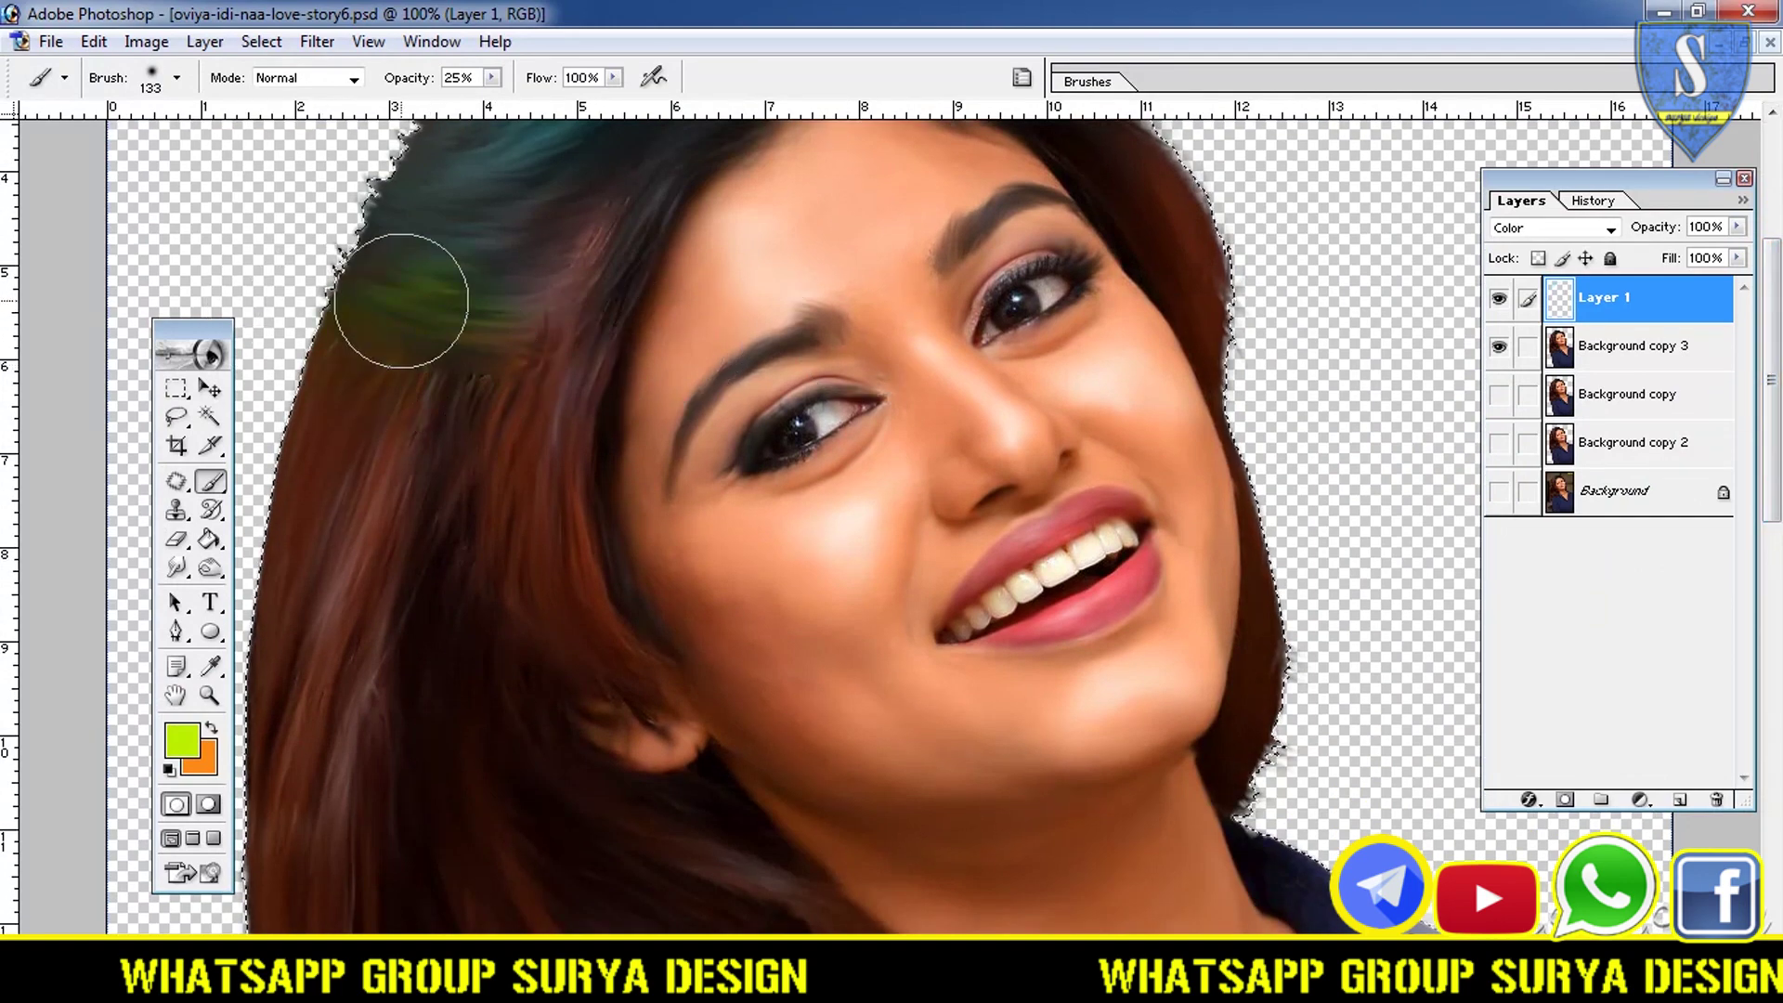
- Switch the paint colour to pure red and streak it down the left hair
{"action": "left_click", "coordinate": [182, 740]}
{"action": "left_click_drag", "start_coordinate": [1577, 704], "coordinate": [1574, 568]}
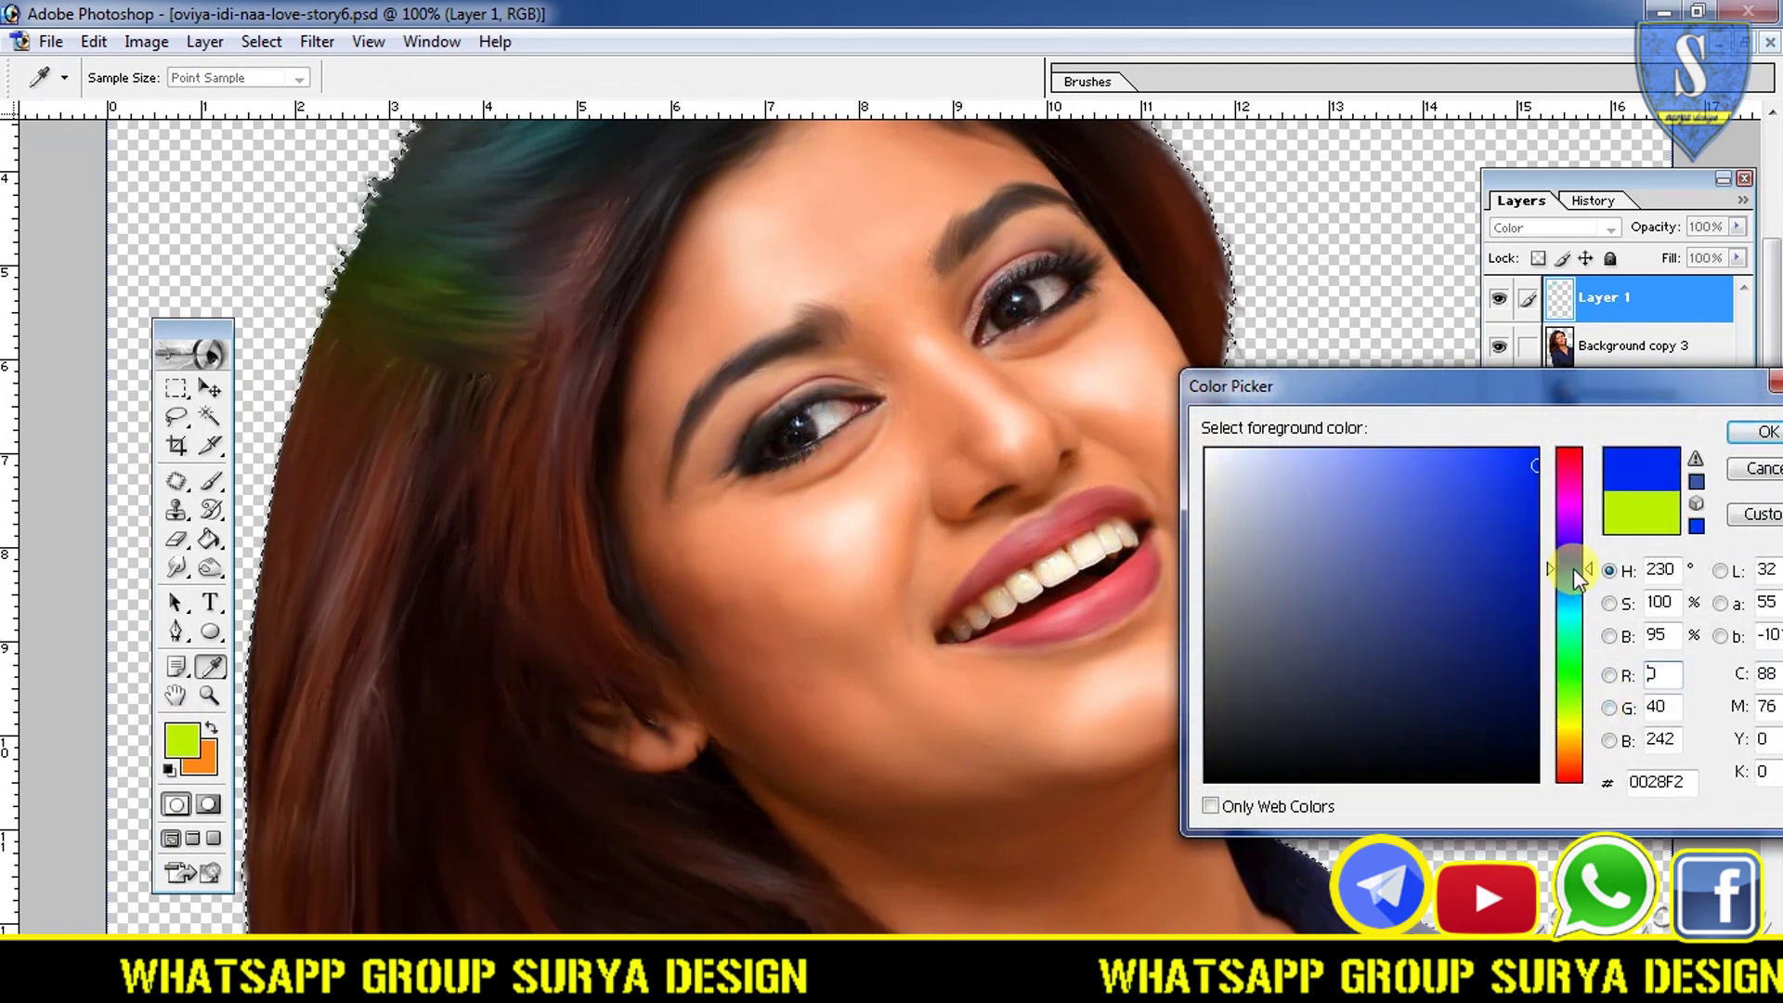
{"action": "left_click_drag", "start_coordinate": [1579, 472], "coordinate": [1581, 448]}
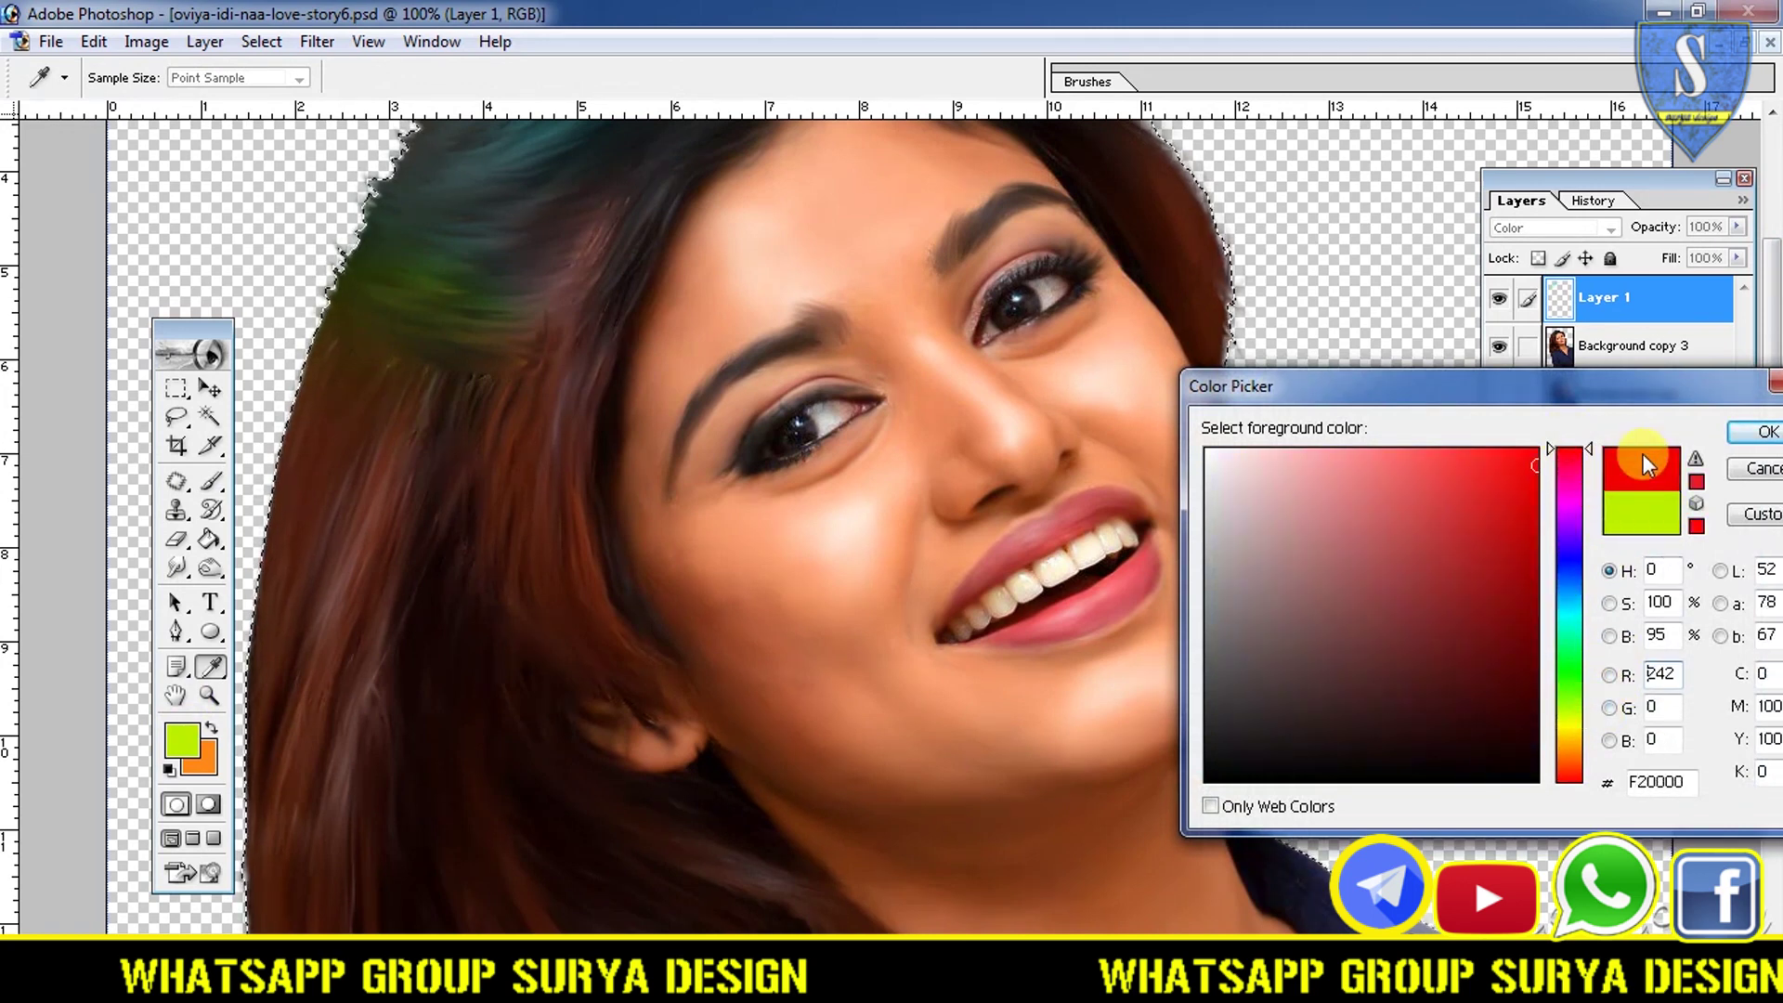
{"action": "left_click", "coordinate": [1760, 432]}
{"action": "key", "text": "b"}
{"action": "left_click_drag", "start_coordinate": [470, 303], "coordinate": [338, 387]}
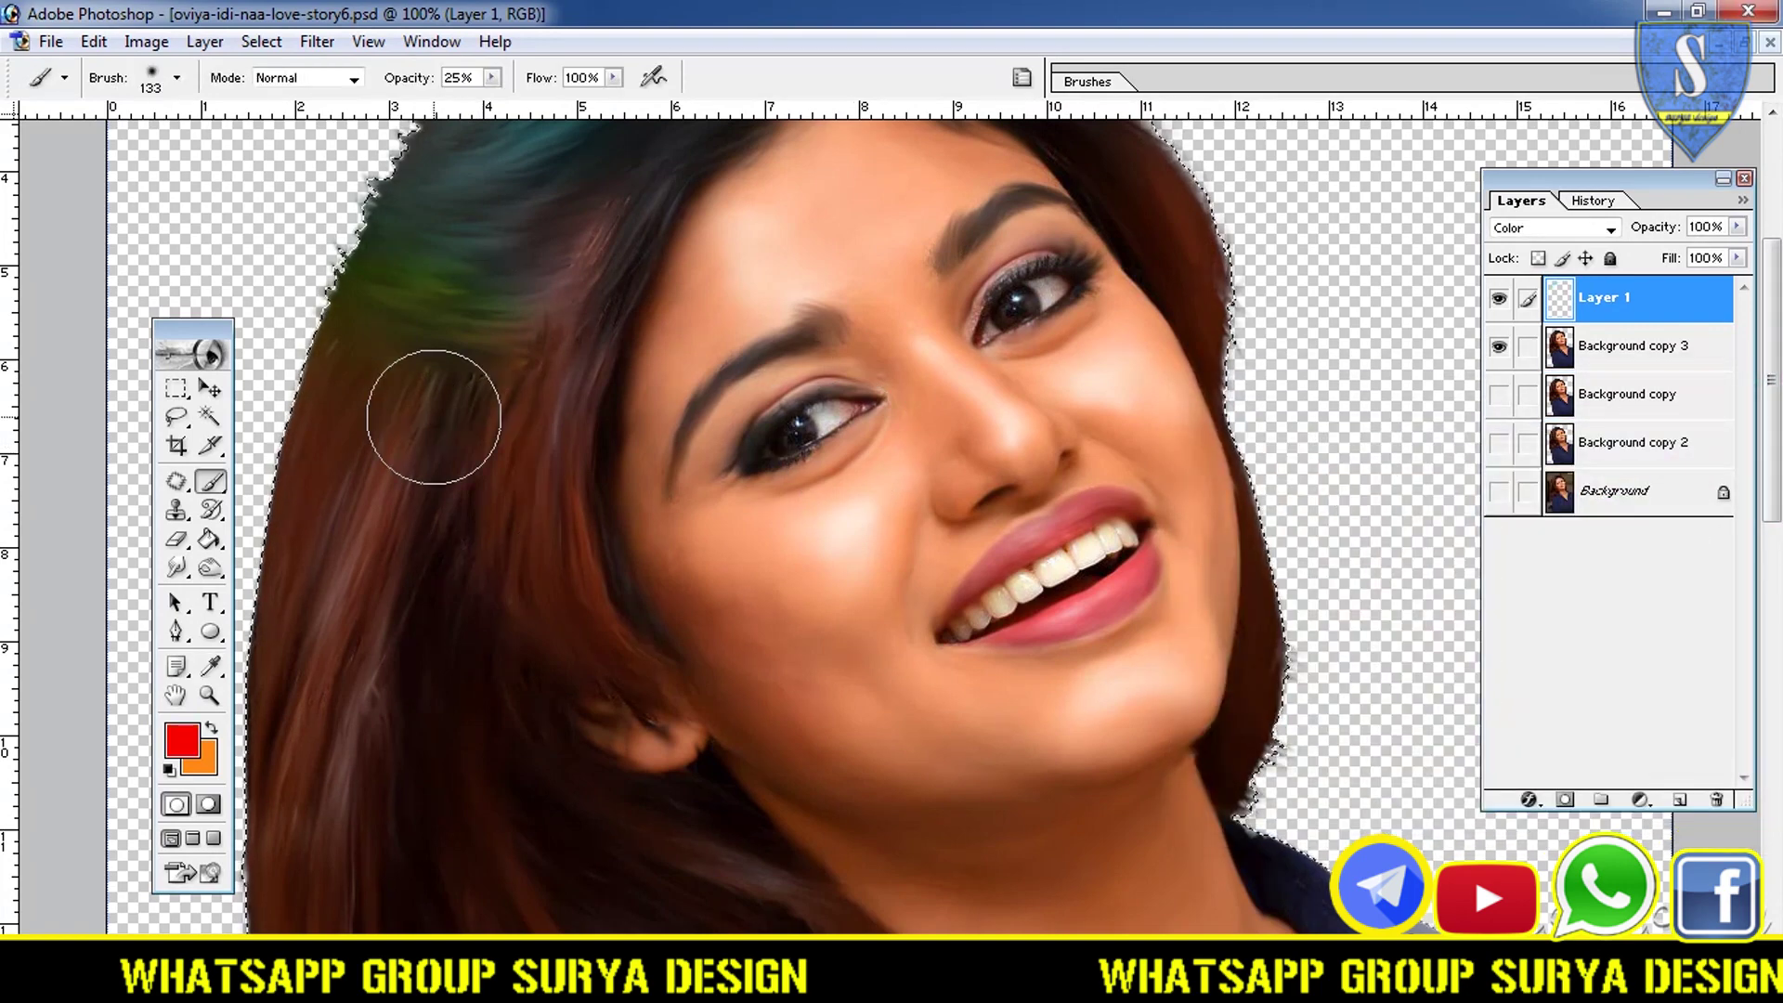
- Set orange as the foreground painting colour
{"action": "left_click", "coordinate": [173, 739]}
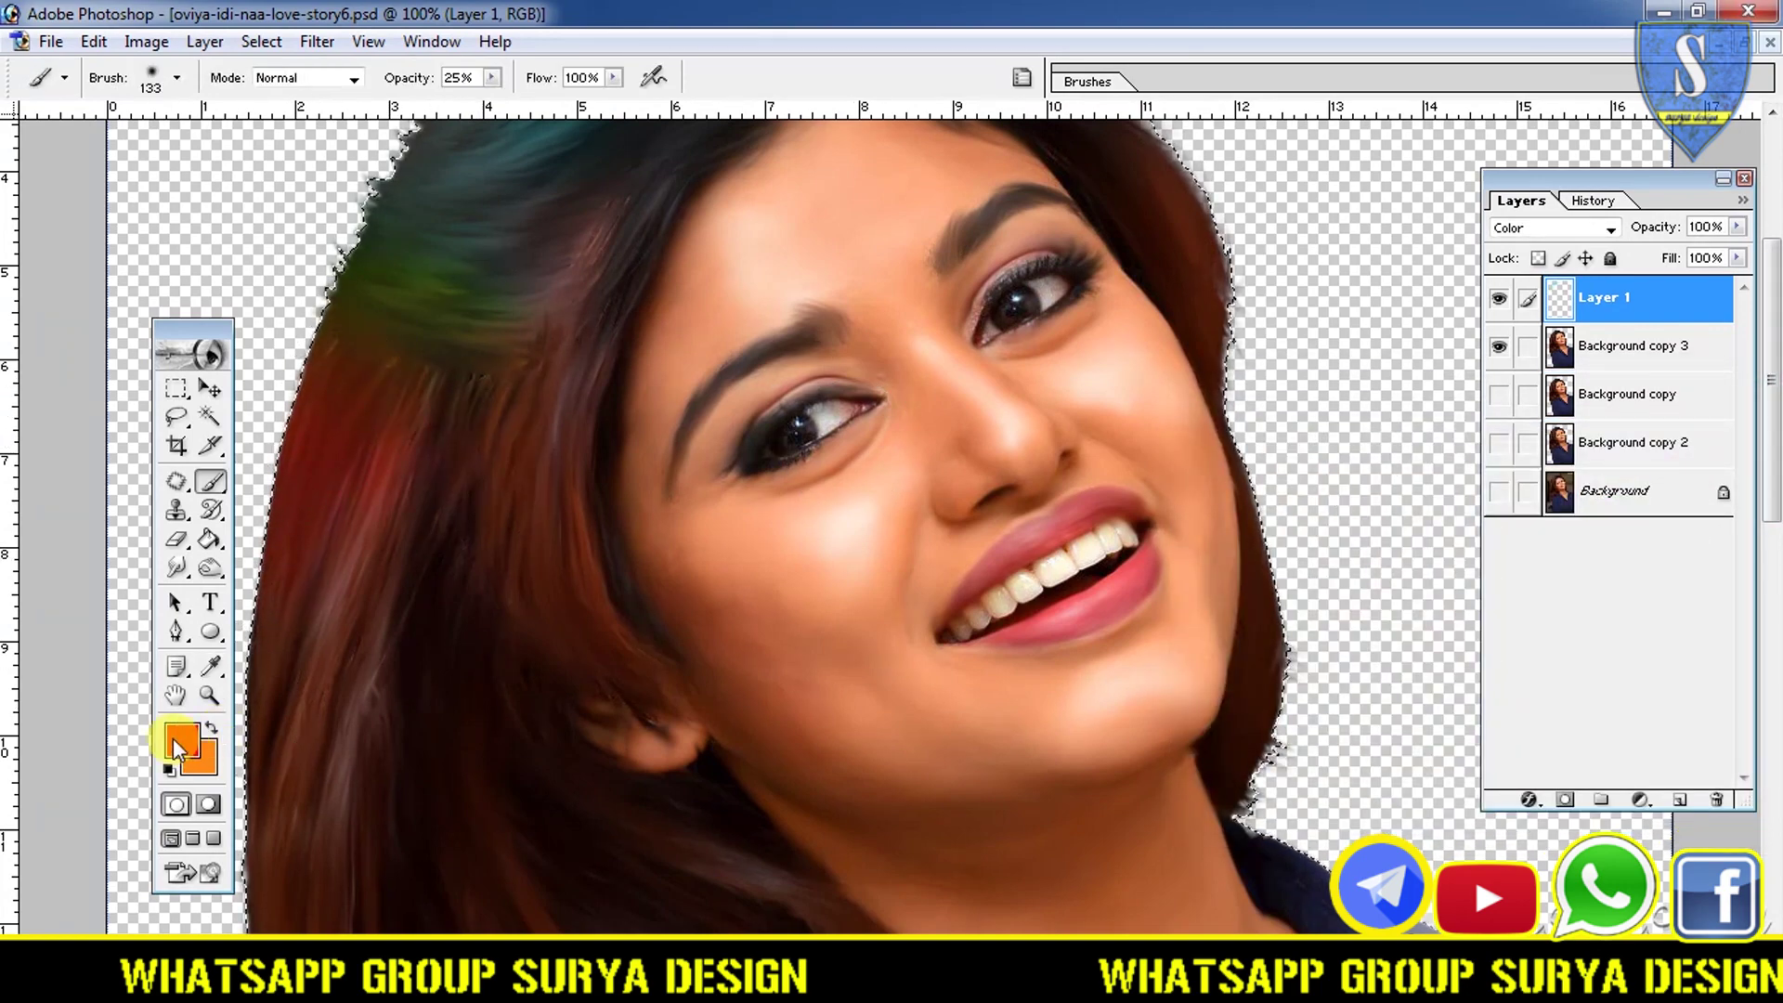
{"action": "left_click", "coordinate": [179, 739]}
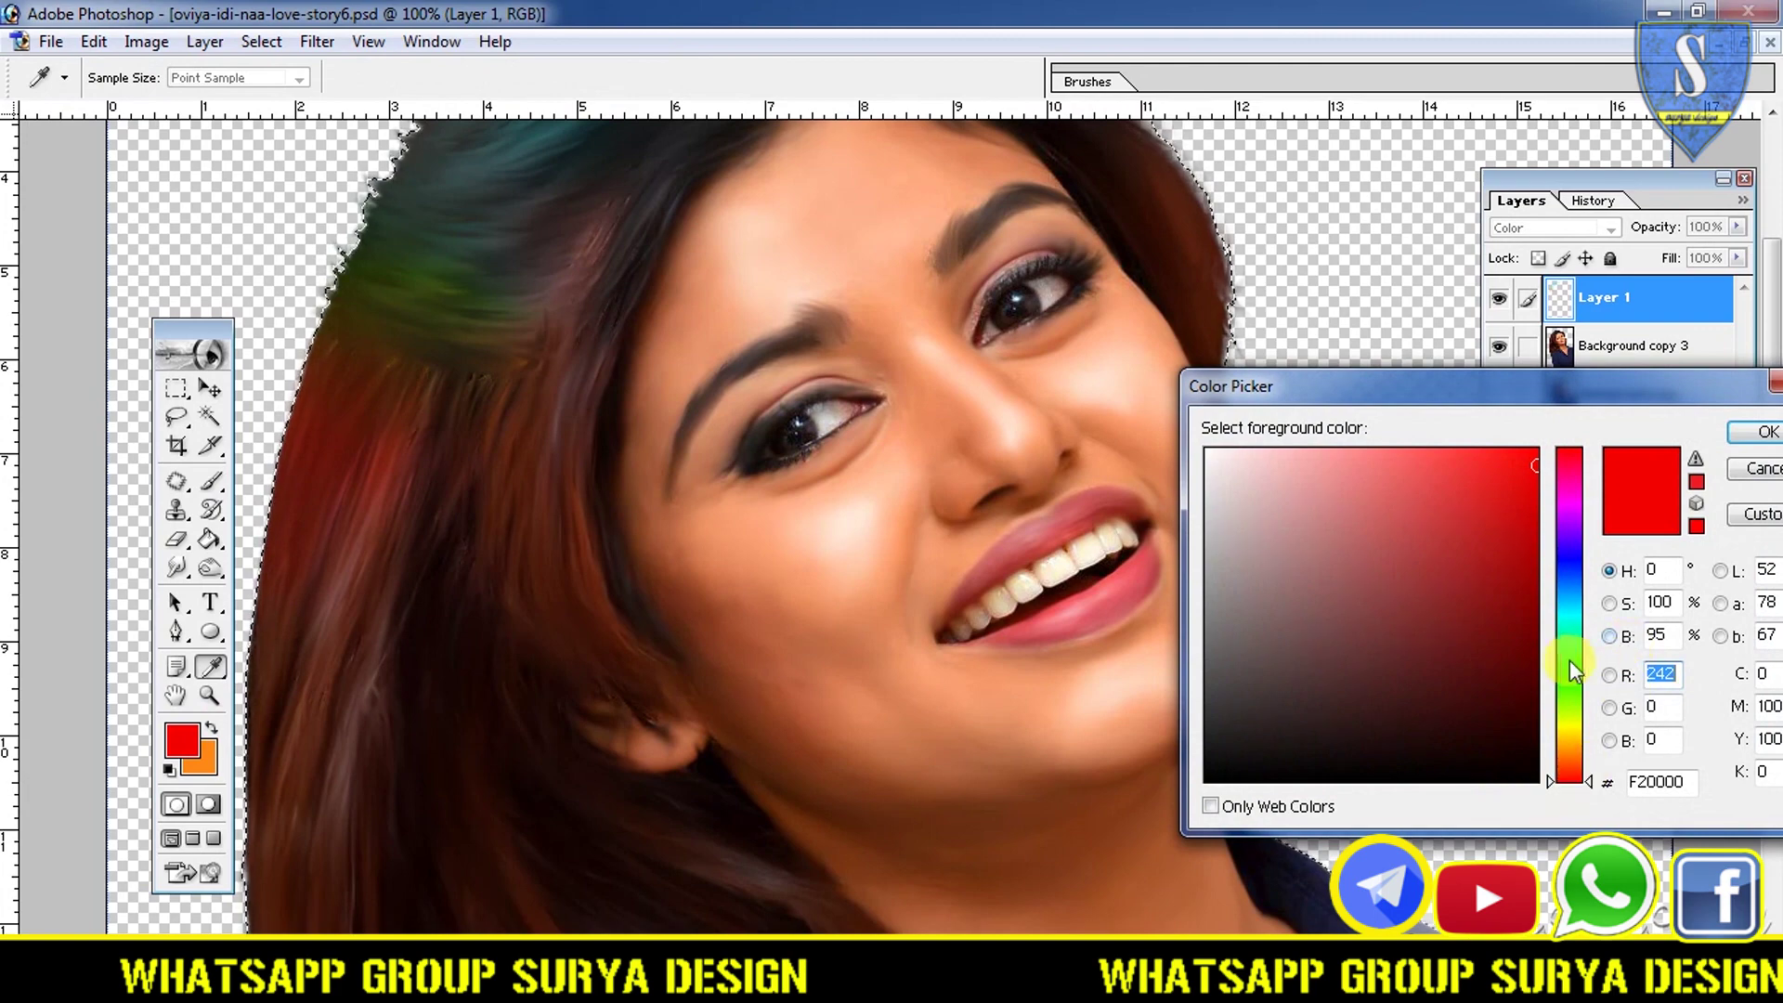
{"action": "left_click", "coordinate": [1568, 667]}
{"action": "mouse_move", "coordinate": [1569, 743]}
{"action": "left_mouse_down"}
{"action": "mouse_move", "coordinate": [1571, 778]}
{"action": "mouse_move", "coordinate": [1582, 760]}
{"action": "left_mouse_up"}
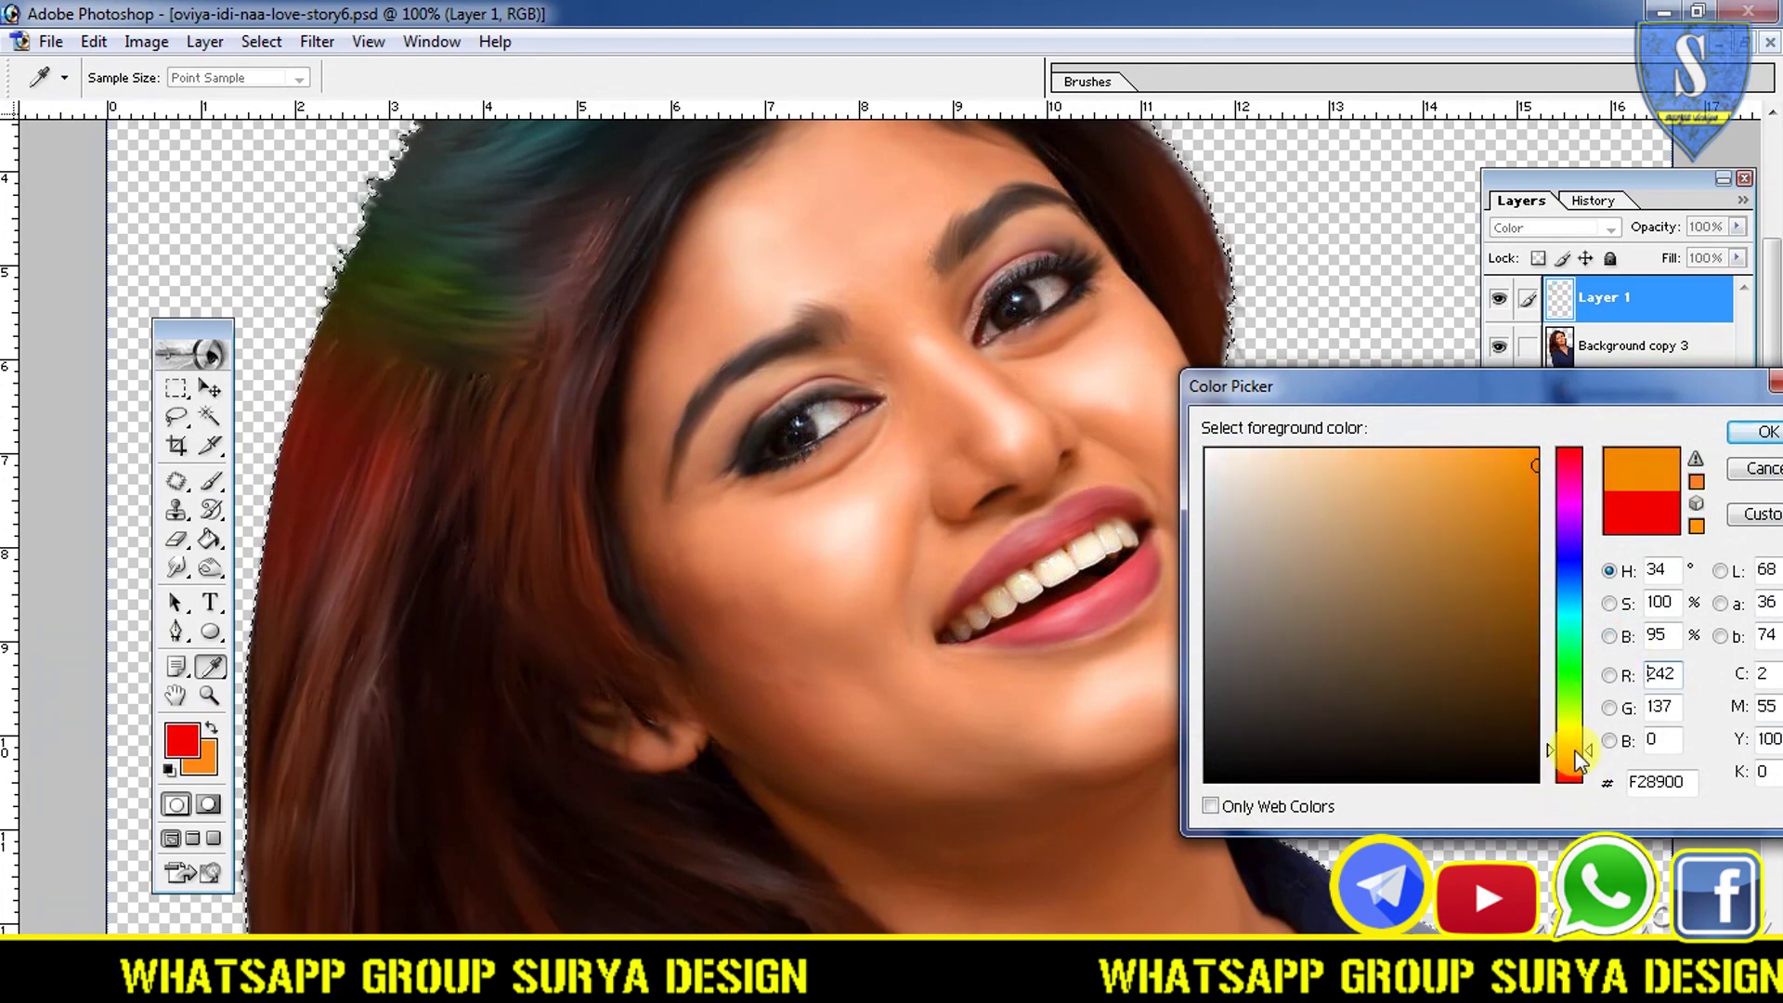
{"action": "left_click", "coordinate": [1764, 431]}
{"action": "key", "text": "b"}
{"action": "left_click_drag", "start_coordinate": [1774, 390], "coordinate": [1772, 585]}
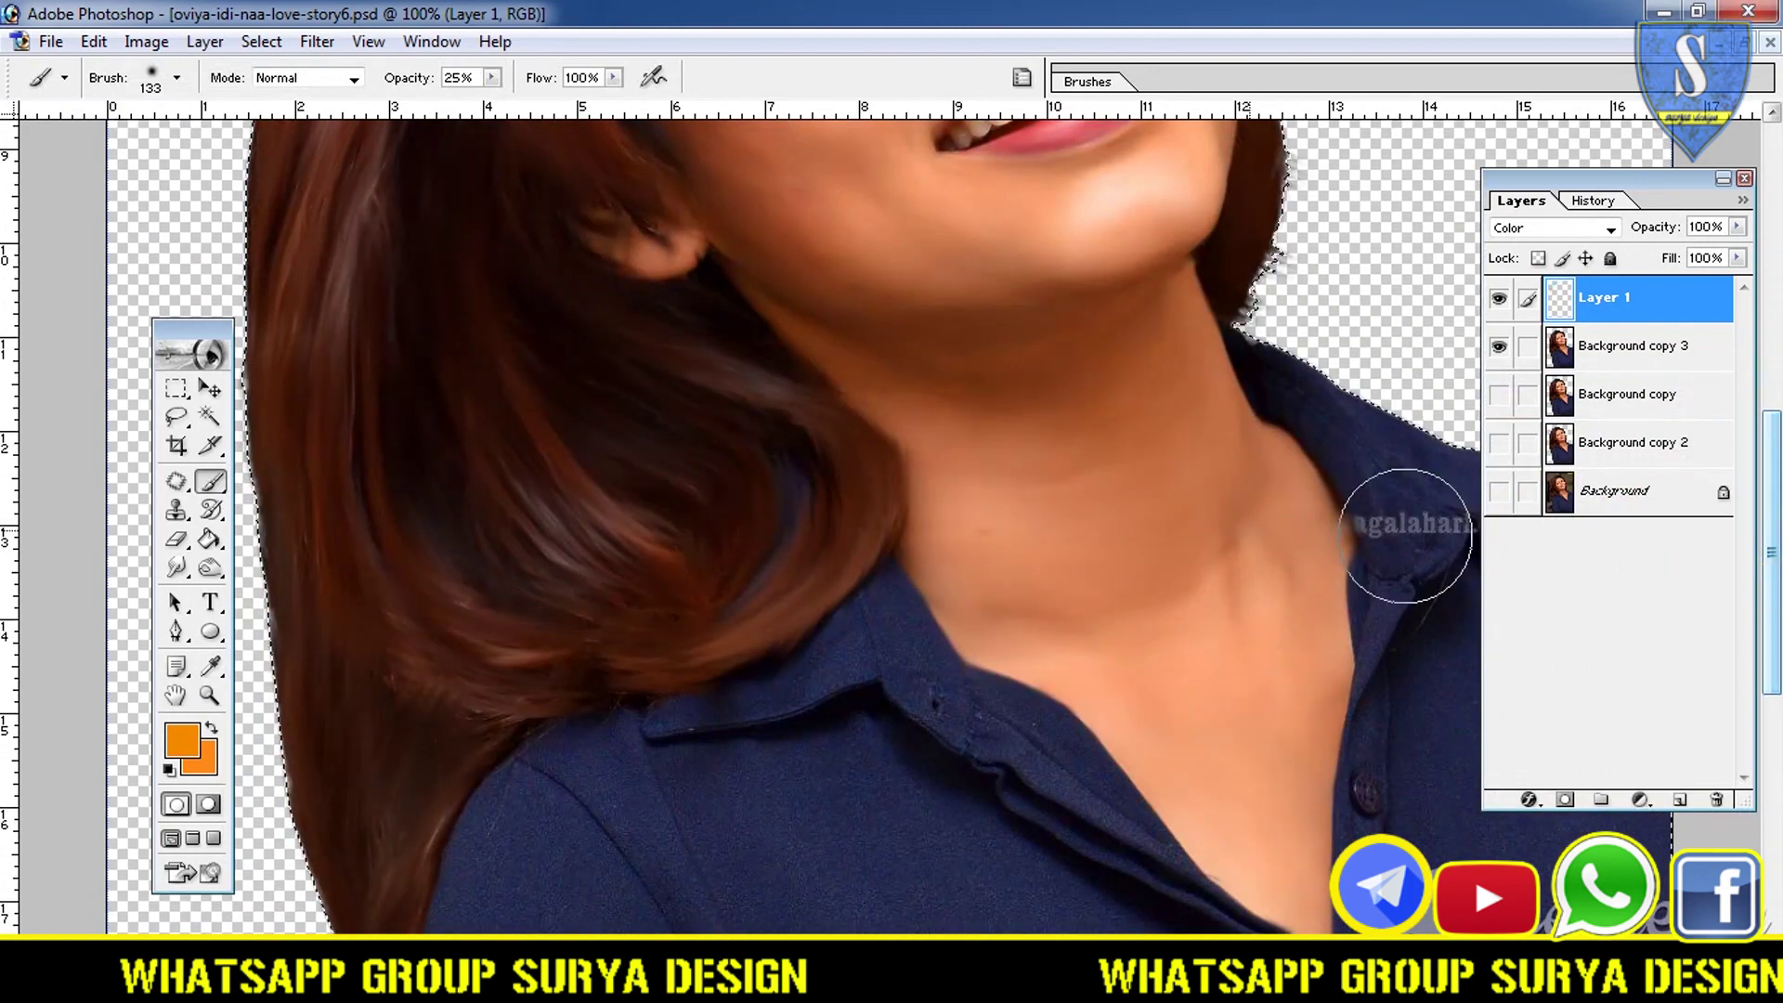
- Paint orange down the left hair edge, lower strands and upper-left hair
{"action": "mouse_move", "coordinate": [291, 355]}
{"action": "left_mouse_down"}
{"action": "mouse_move", "coordinate": [318, 381]}
{"action": "mouse_move", "coordinate": [310, 517]}
{"action": "mouse_move", "coordinate": [353, 879]}
{"action": "left_mouse_up"}
{"action": "mouse_move", "coordinate": [381, 684]}
{"action": "left_mouse_down"}
{"action": "mouse_move", "coordinate": [426, 740]}
{"action": "mouse_move", "coordinate": [493, 649]}
{"action": "mouse_move", "coordinate": [450, 514]}
{"action": "mouse_move", "coordinate": [496, 415]}
{"action": "mouse_move", "coordinate": [741, 478]}
{"action": "mouse_move", "coordinate": [605, 382]}
{"action": "mouse_move", "coordinate": [482, 382]}
{"action": "mouse_move", "coordinate": [743, 610]}
{"action": "mouse_move", "coordinate": [788, 518]}
{"action": "mouse_move", "coordinate": [637, 418]}
{"action": "mouse_move", "coordinate": [554, 558]}
{"action": "left_mouse_up"}
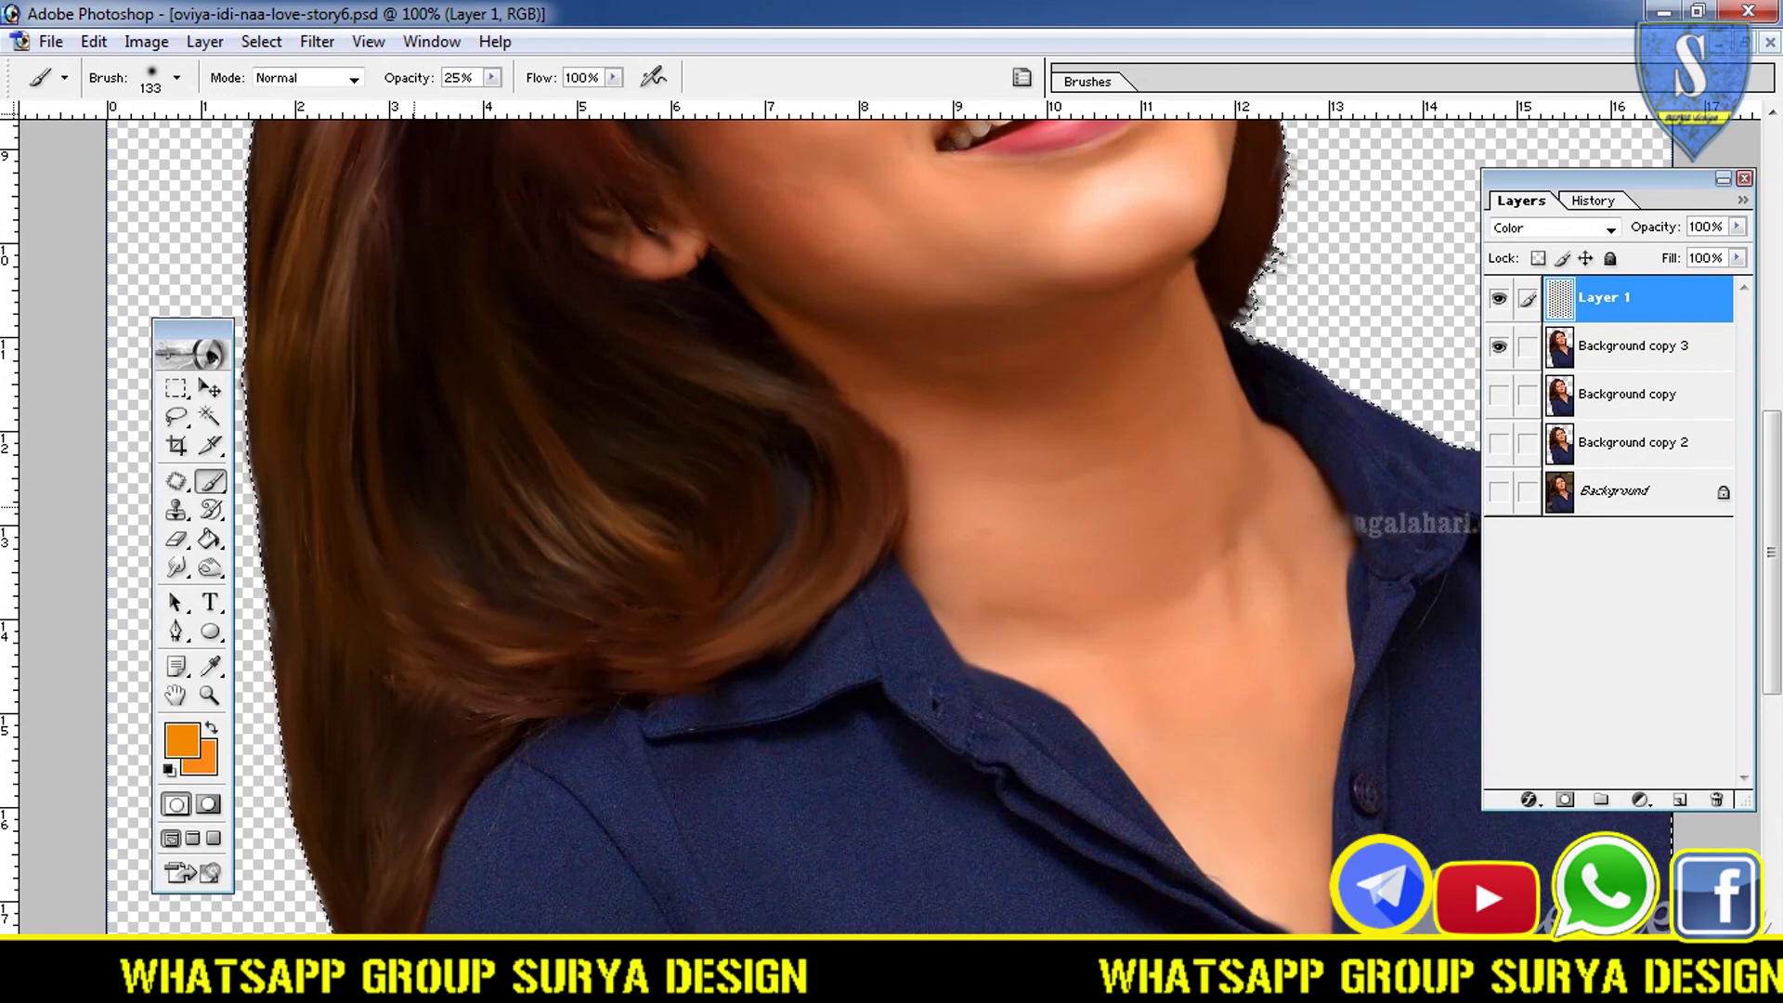
{"action": "left_click_drag", "start_coordinate": [1773, 502], "coordinate": [1772, 376]}
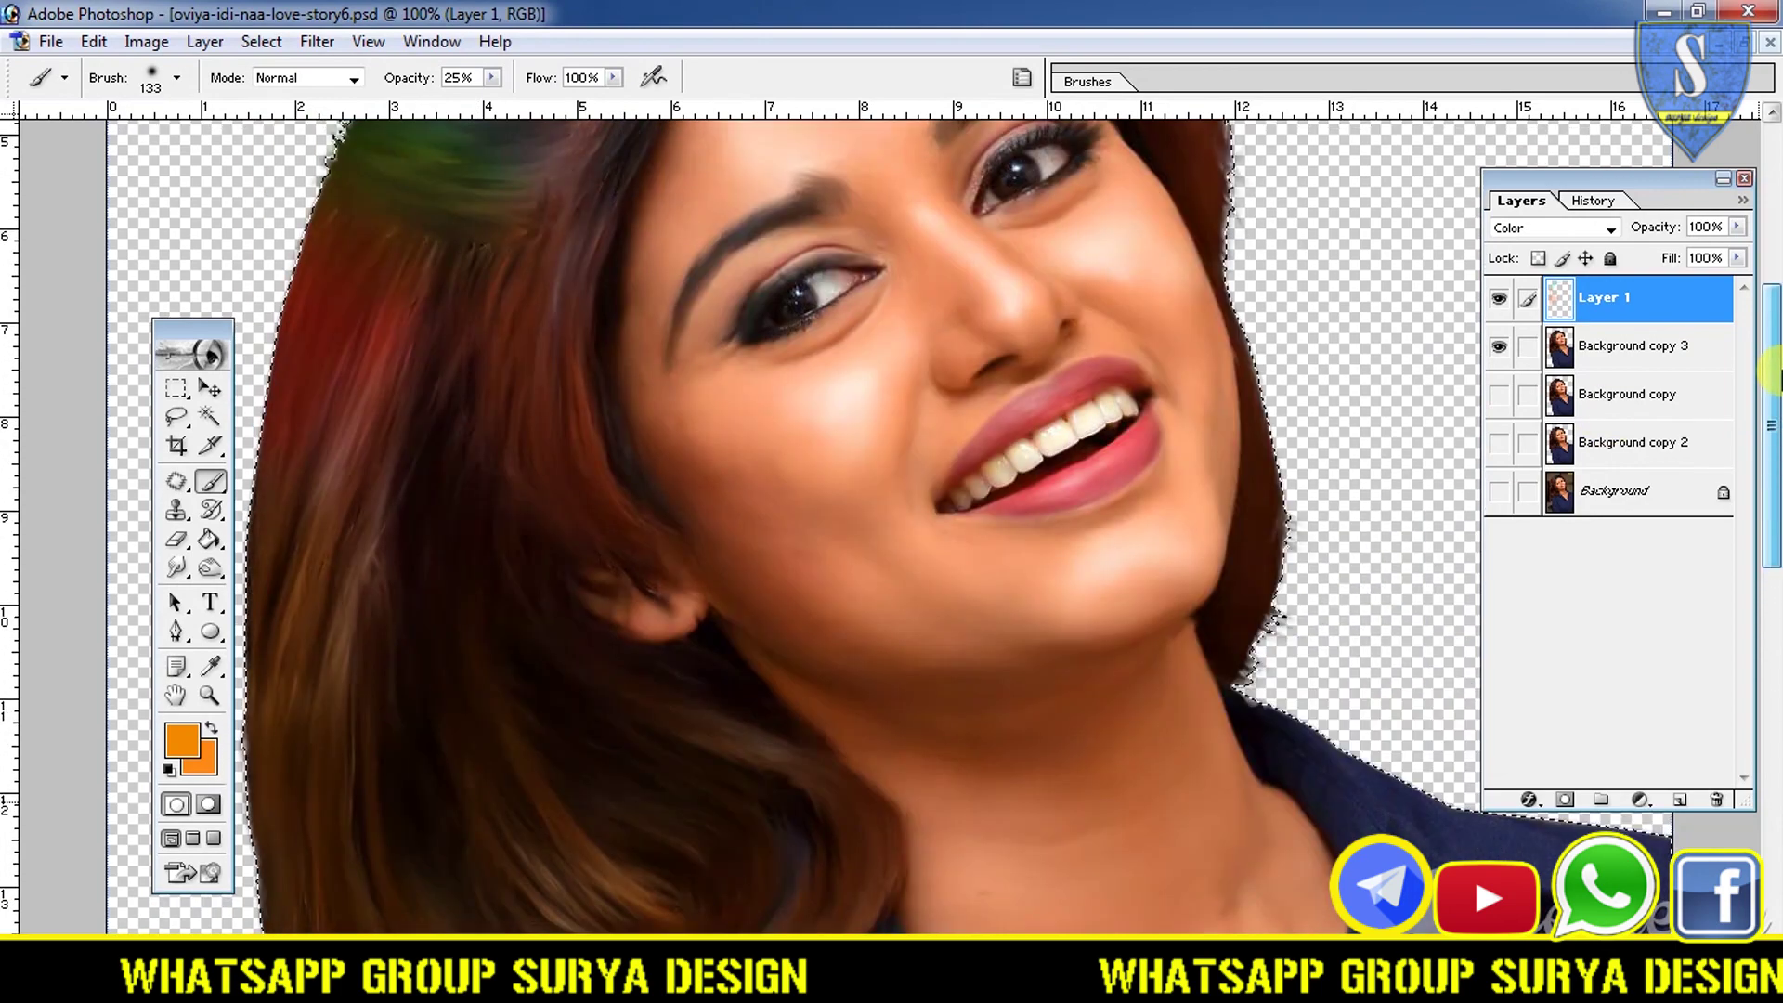
{"action": "mouse_move", "coordinate": [546, 463]}
{"action": "left_mouse_down"}
{"action": "mouse_move", "coordinate": [517, 167]}
{"action": "mouse_move", "coordinate": [526, 259]}
{"action": "mouse_move", "coordinate": [418, 518]}
{"action": "left_mouse_up"}
{"action": "mouse_move", "coordinate": [355, 715]}
{"action": "left_mouse_down"}
{"action": "mouse_move", "coordinate": [319, 638]}
{"action": "mouse_move", "coordinate": [304, 471]}
{"action": "left_mouse_up"}
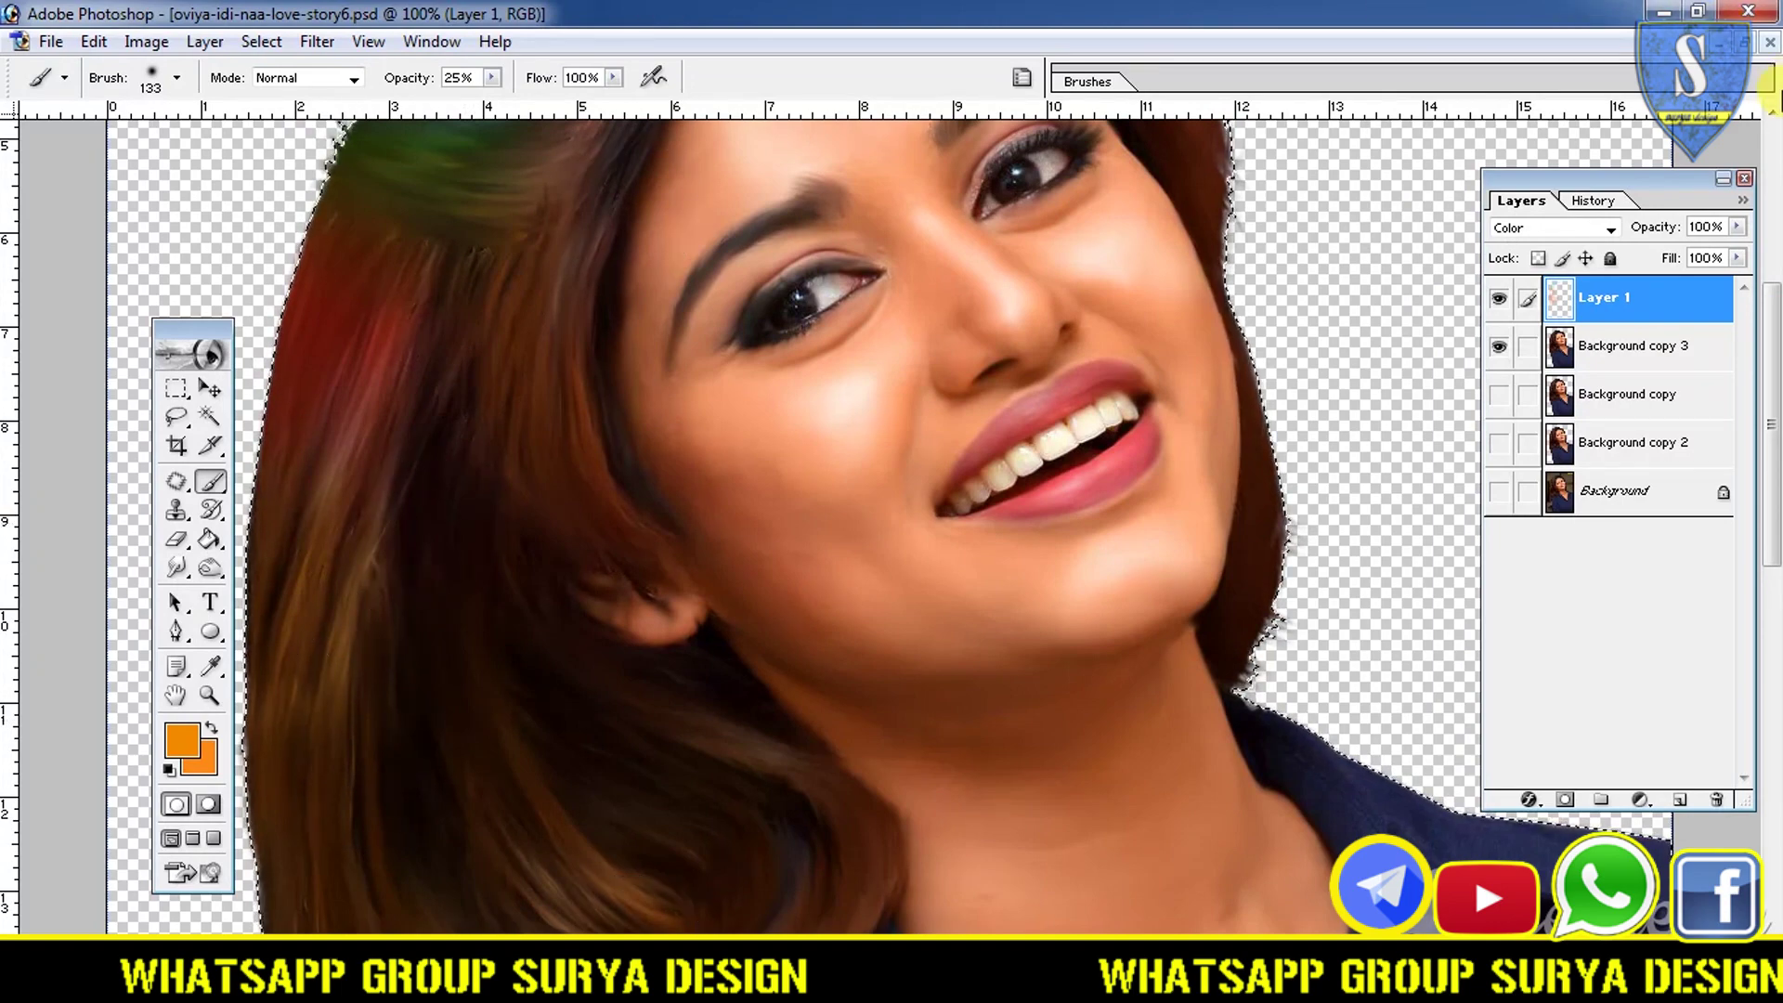
- Brush orange along the right and top-right hair edges
{"action": "left_click_drag", "start_coordinate": [1773, 461], "coordinate": [1774, 311]}
{"action": "left_click_drag", "start_coordinate": [1214, 576], "coordinate": [1236, 520]}
{"action": "left_click_drag", "start_coordinate": [1195, 378], "coordinate": [1245, 520]}
{"action": "mouse_move", "coordinate": [956, 287]}
{"action": "left_mouse_down"}
{"action": "mouse_move", "coordinate": [965, 337]}
{"action": "mouse_move", "coordinate": [1178, 510]}
{"action": "mouse_move", "coordinate": [1294, 677]}
{"action": "mouse_move", "coordinate": [1234, 421]}
{"action": "left_mouse_up"}
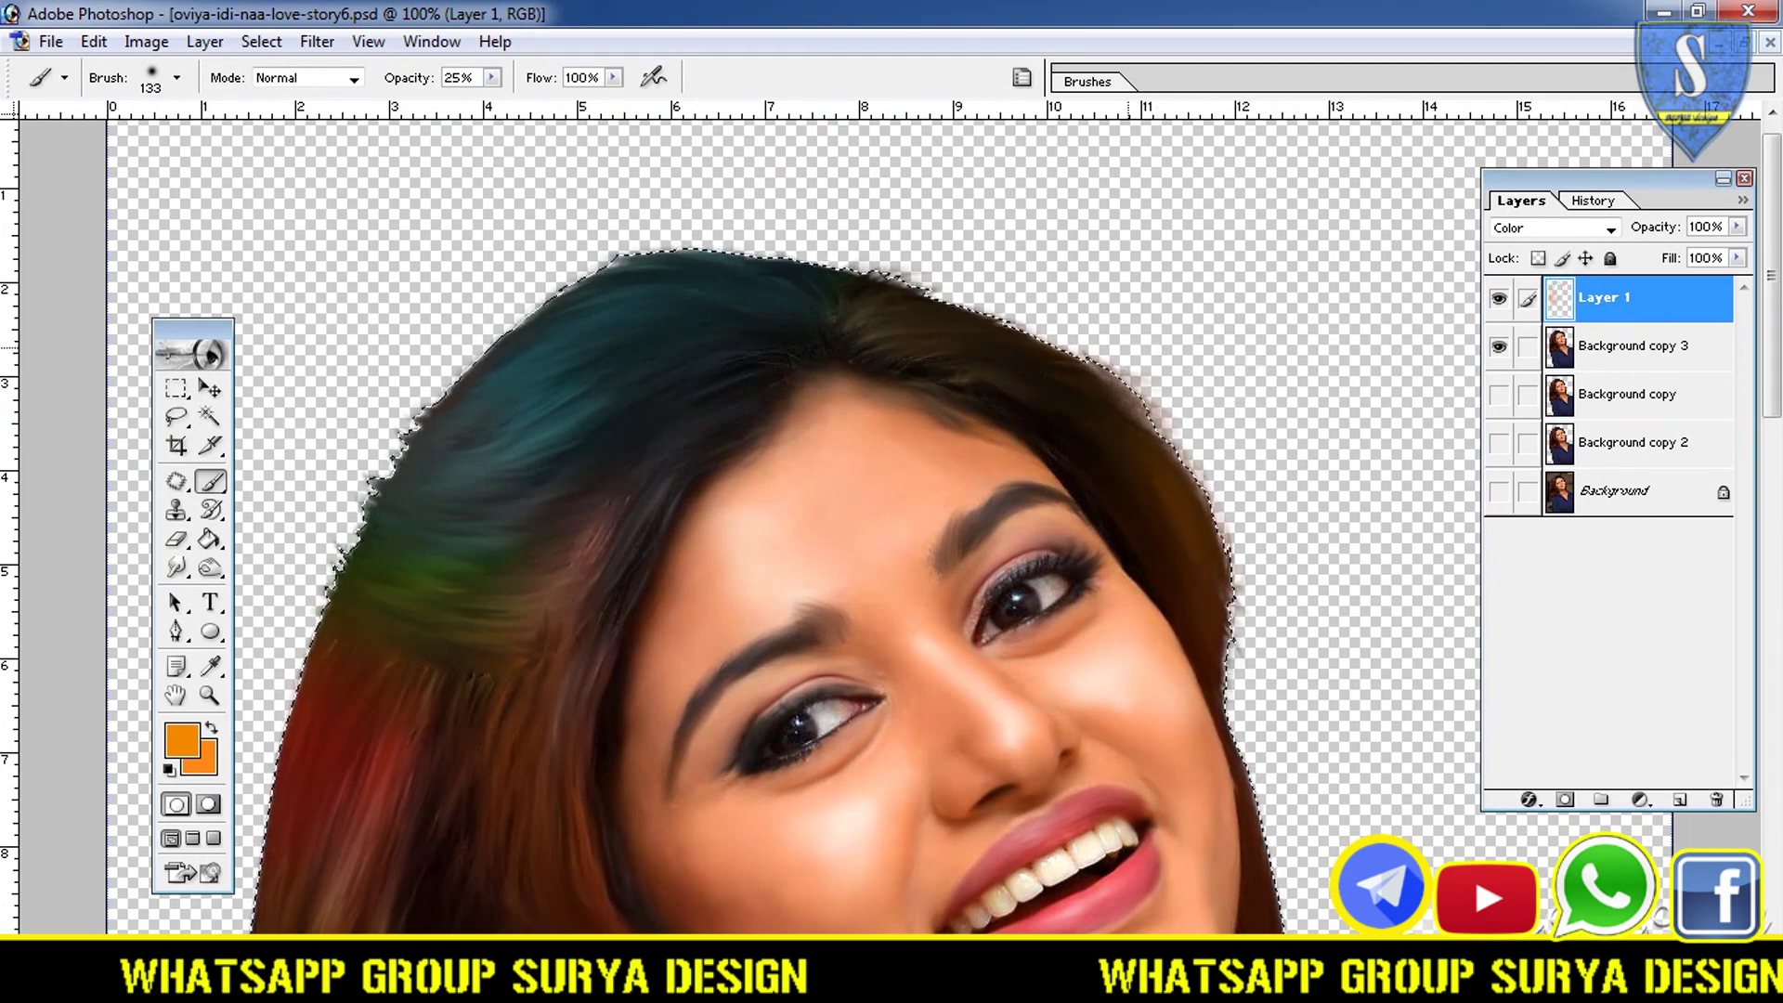
{"action": "left_click", "coordinate": [264, 41]}
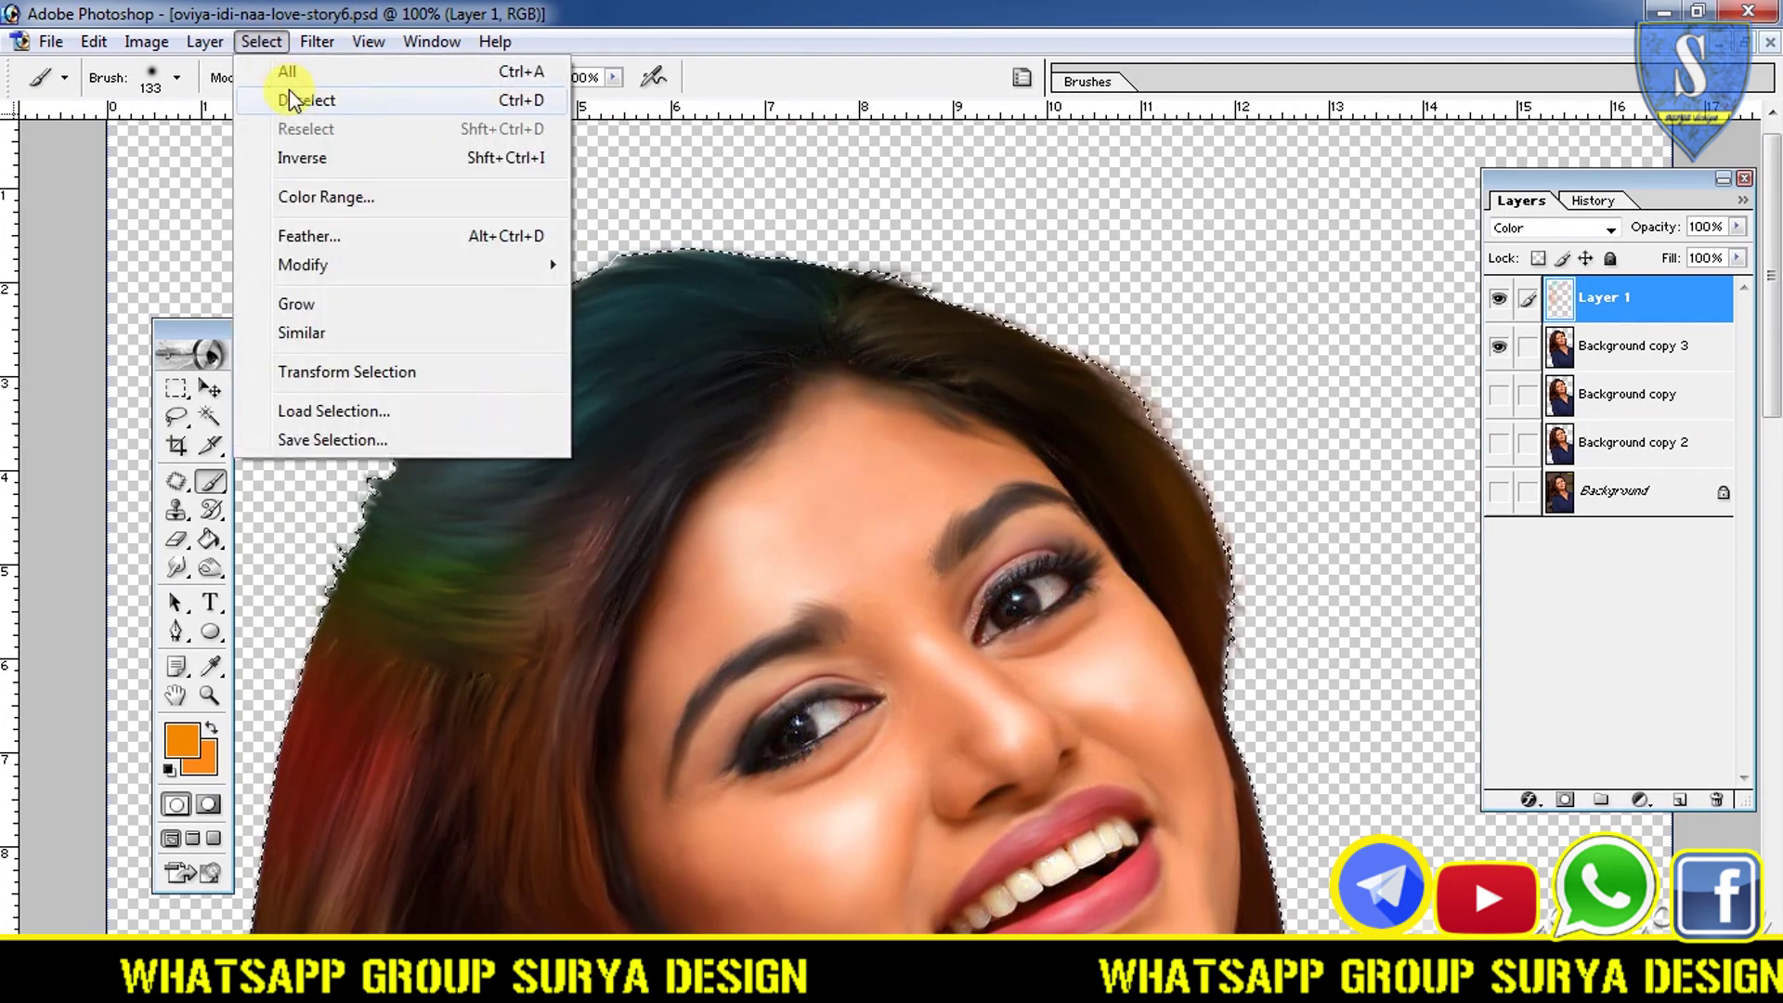
- Deselect the figure and fit the whole image in the window
{"action": "left_click", "coordinate": [299, 104]}
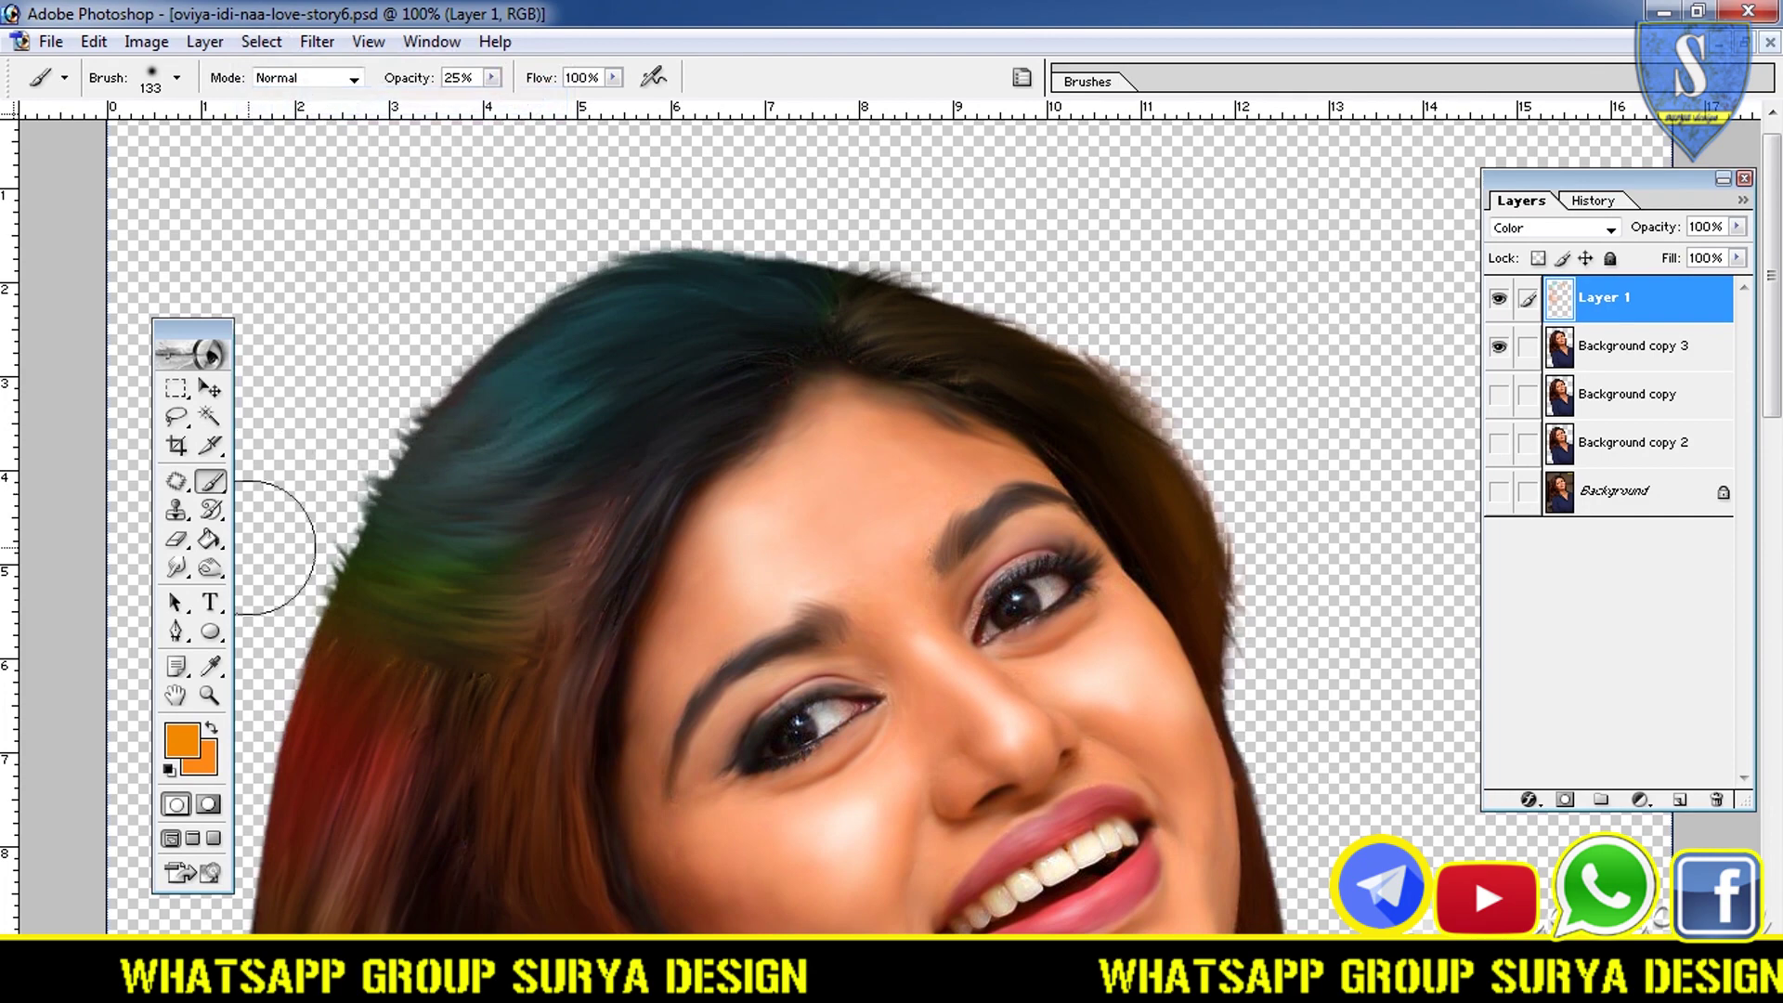
{"action": "left_click", "coordinate": [210, 695]}
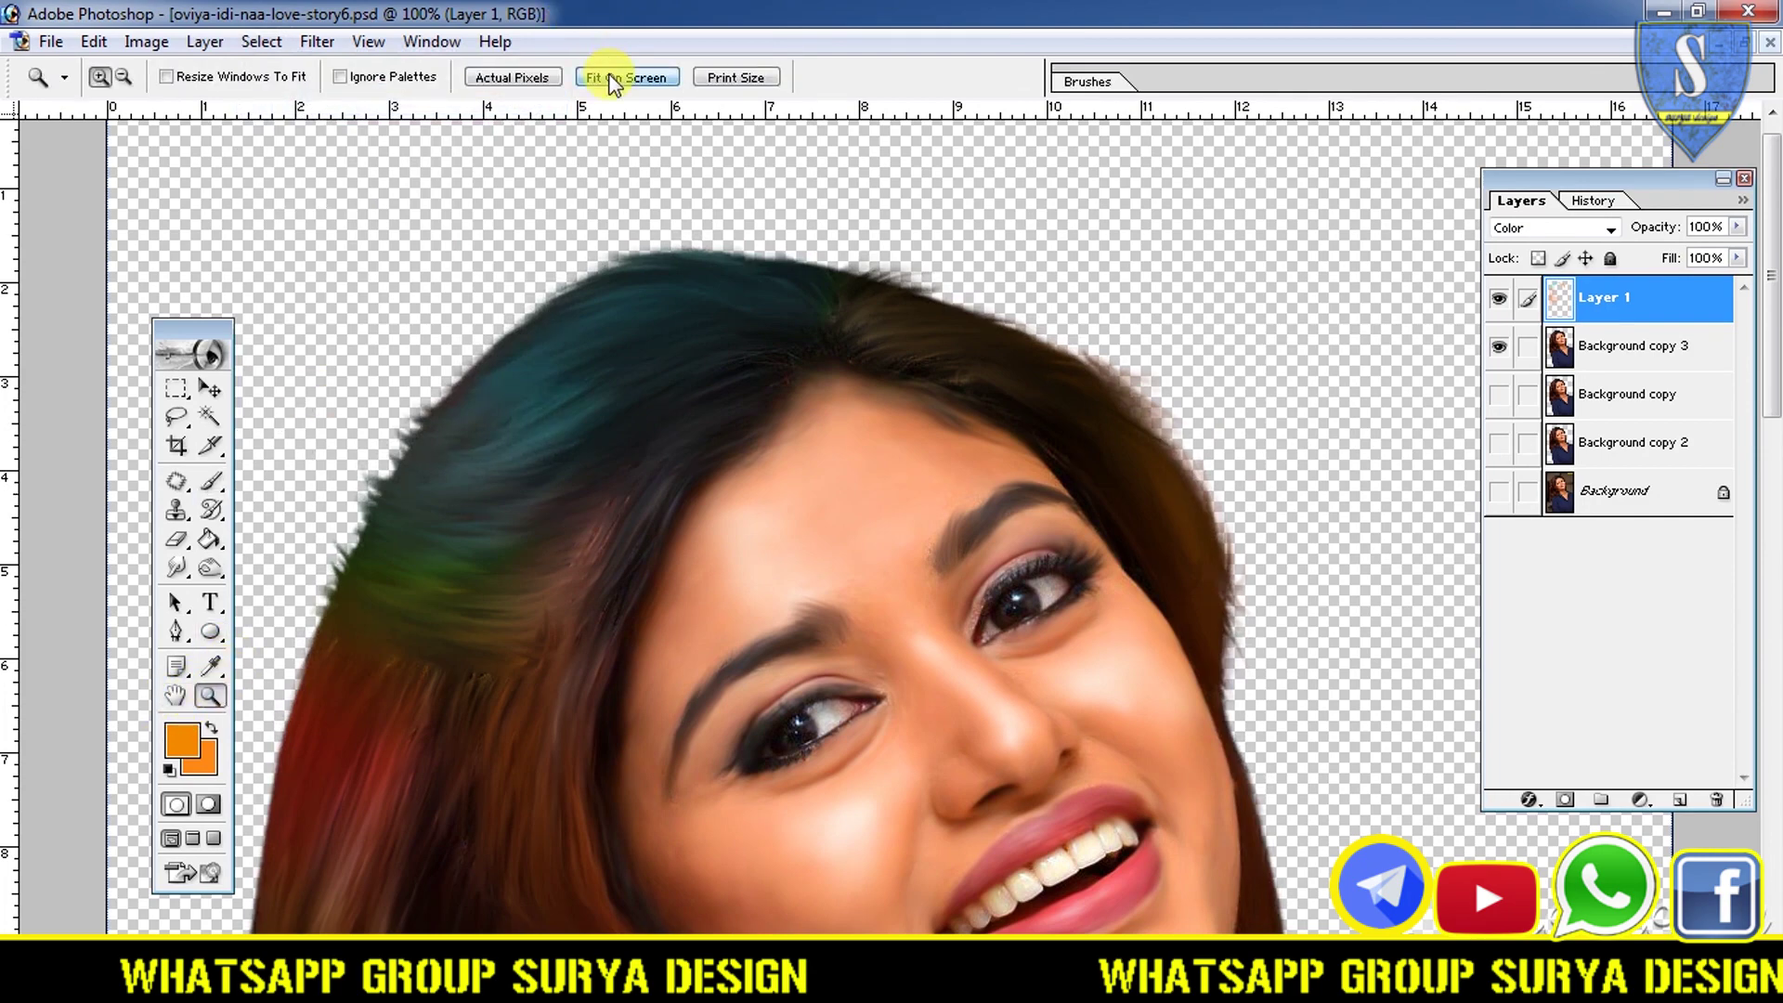
{"action": "left_click", "coordinate": [614, 82]}
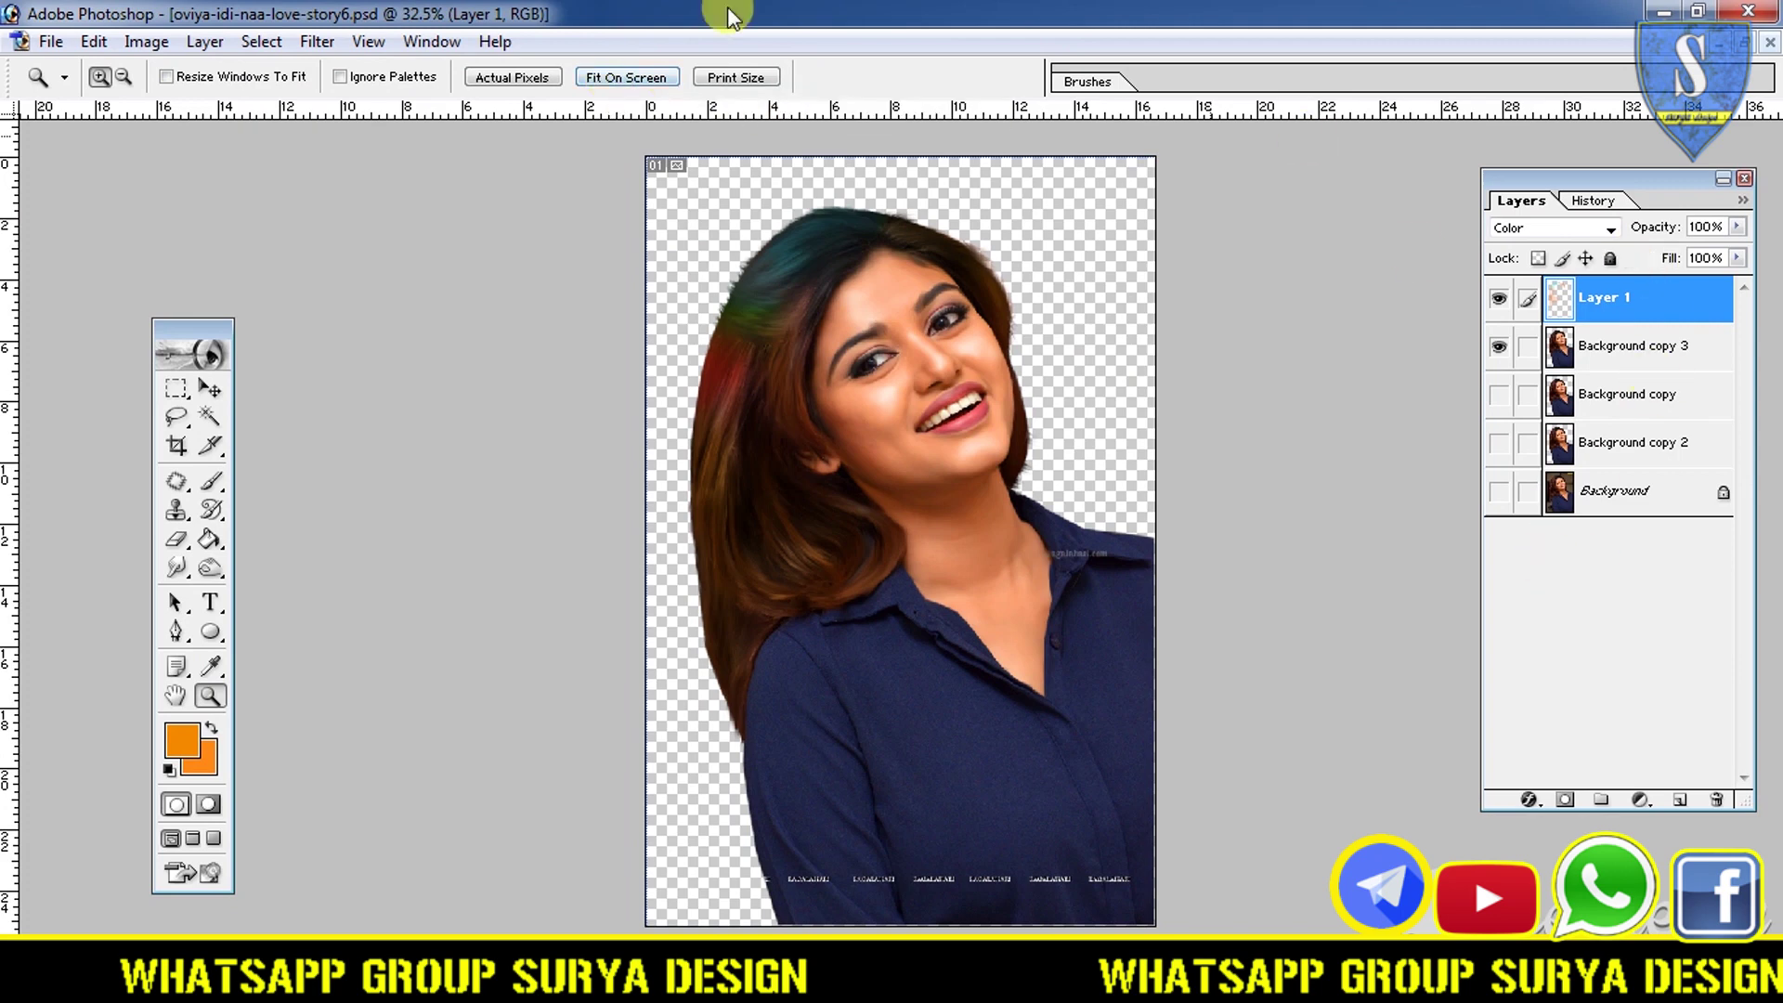
- Adjust Hue/Saturation on the hair tints, finishing at Hue +4 and Saturation +48
{"action": "left_click", "coordinate": [145, 42]}
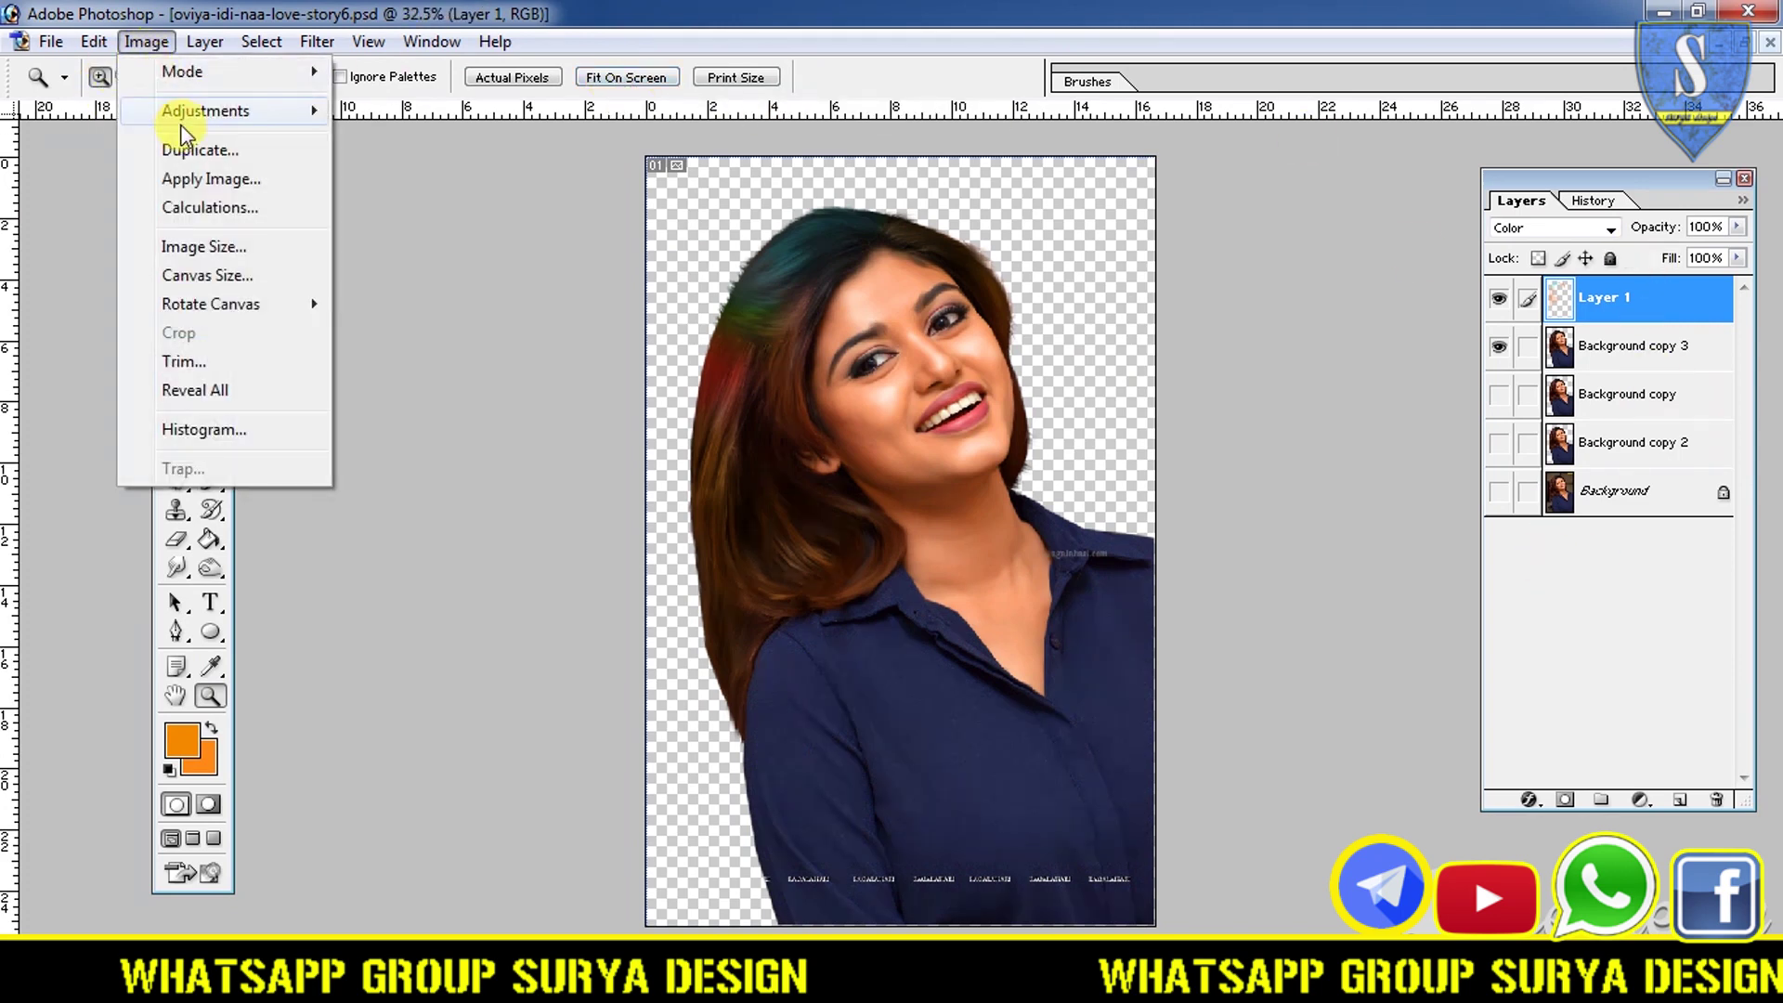
{"action": "mouse_move", "coordinate": [204, 110]}
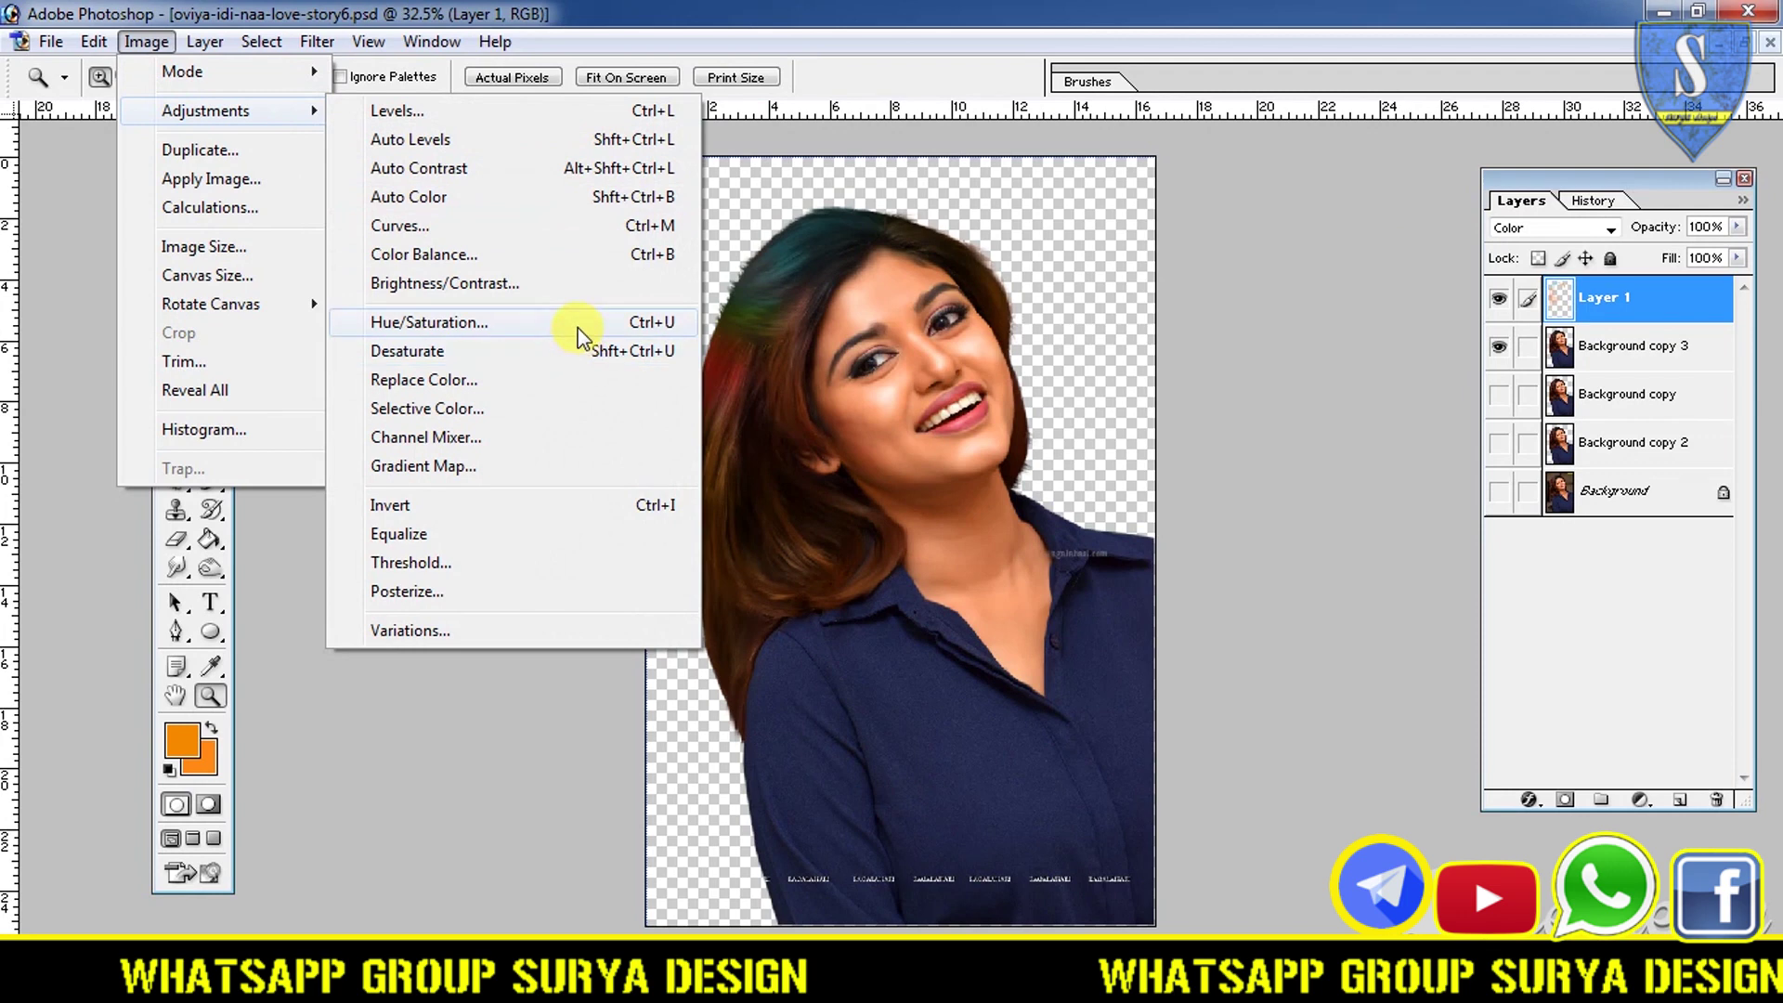
{"action": "left_click", "coordinate": [576, 322]}
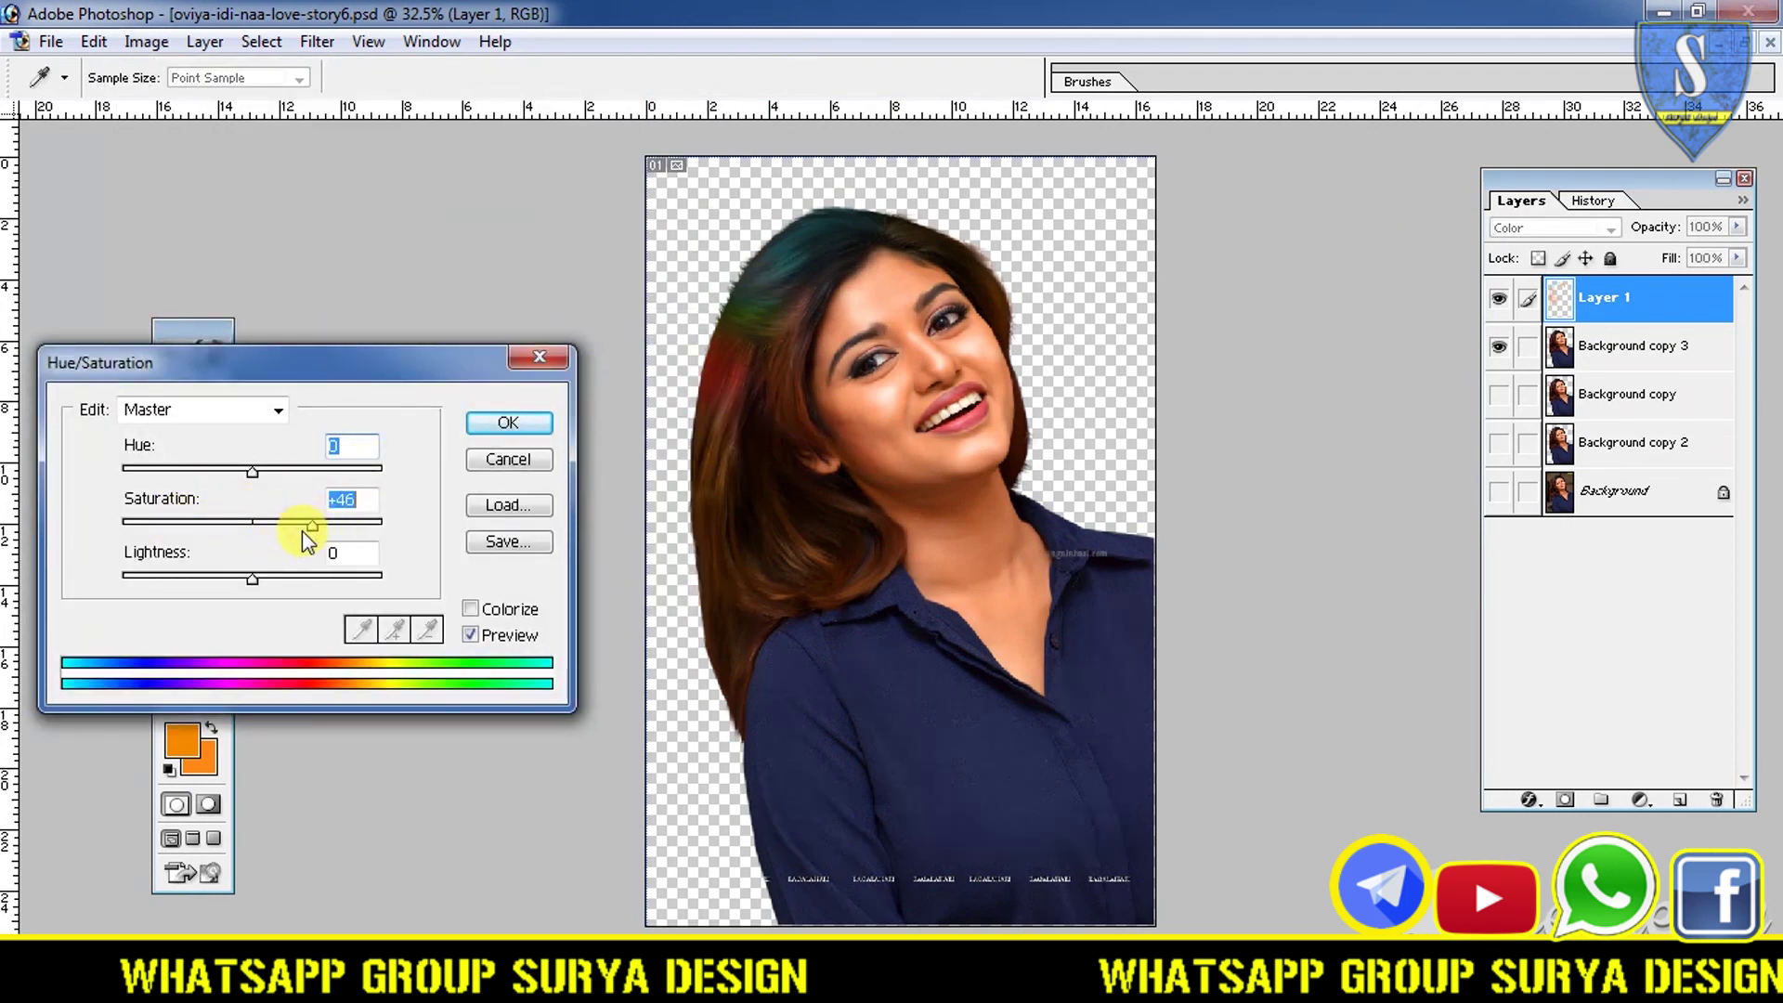
{"action": "left_click_drag", "start_coordinate": [303, 531], "coordinate": [258, 531]}
{"action": "mouse_move", "coordinate": [252, 472]}
{"action": "left_mouse_down"}
{"action": "mouse_move", "coordinate": [225, 475]}
{"action": "mouse_move", "coordinate": [356, 471]}
{"action": "mouse_move", "coordinate": [255, 486]}
{"action": "left_mouse_up"}
{"action": "key", "text": "Return"}
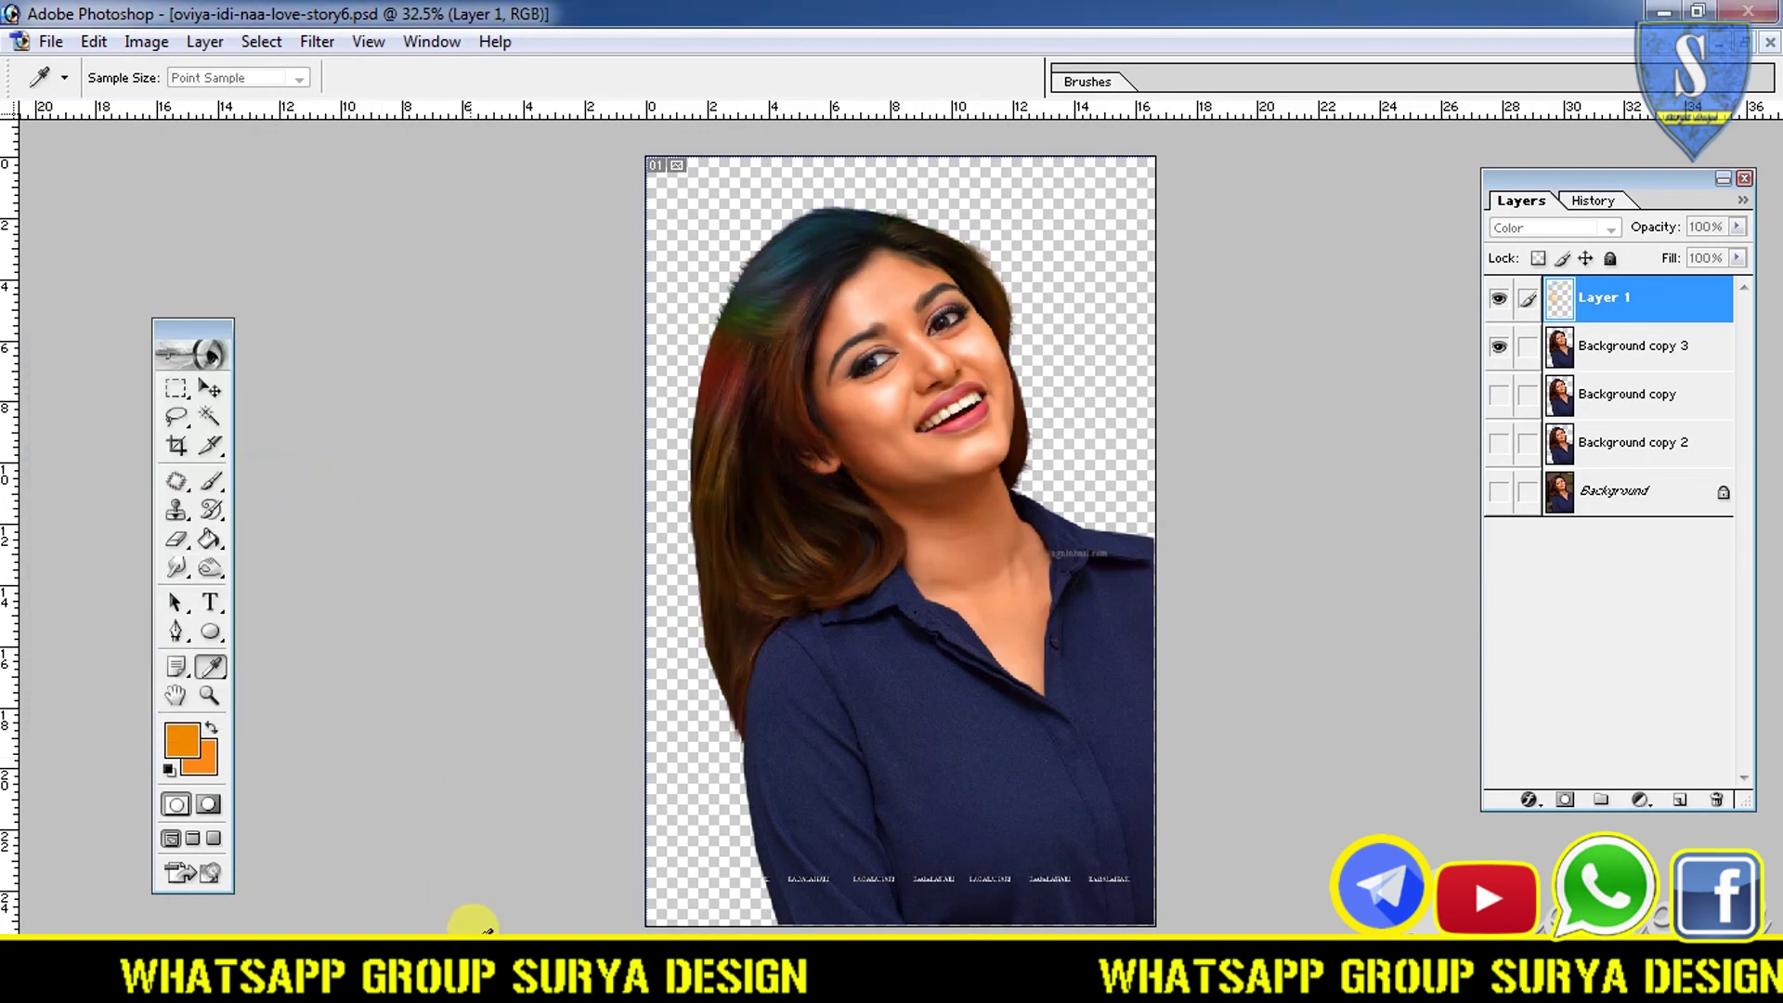
{"action": "key", "text": "ctrl+u"}
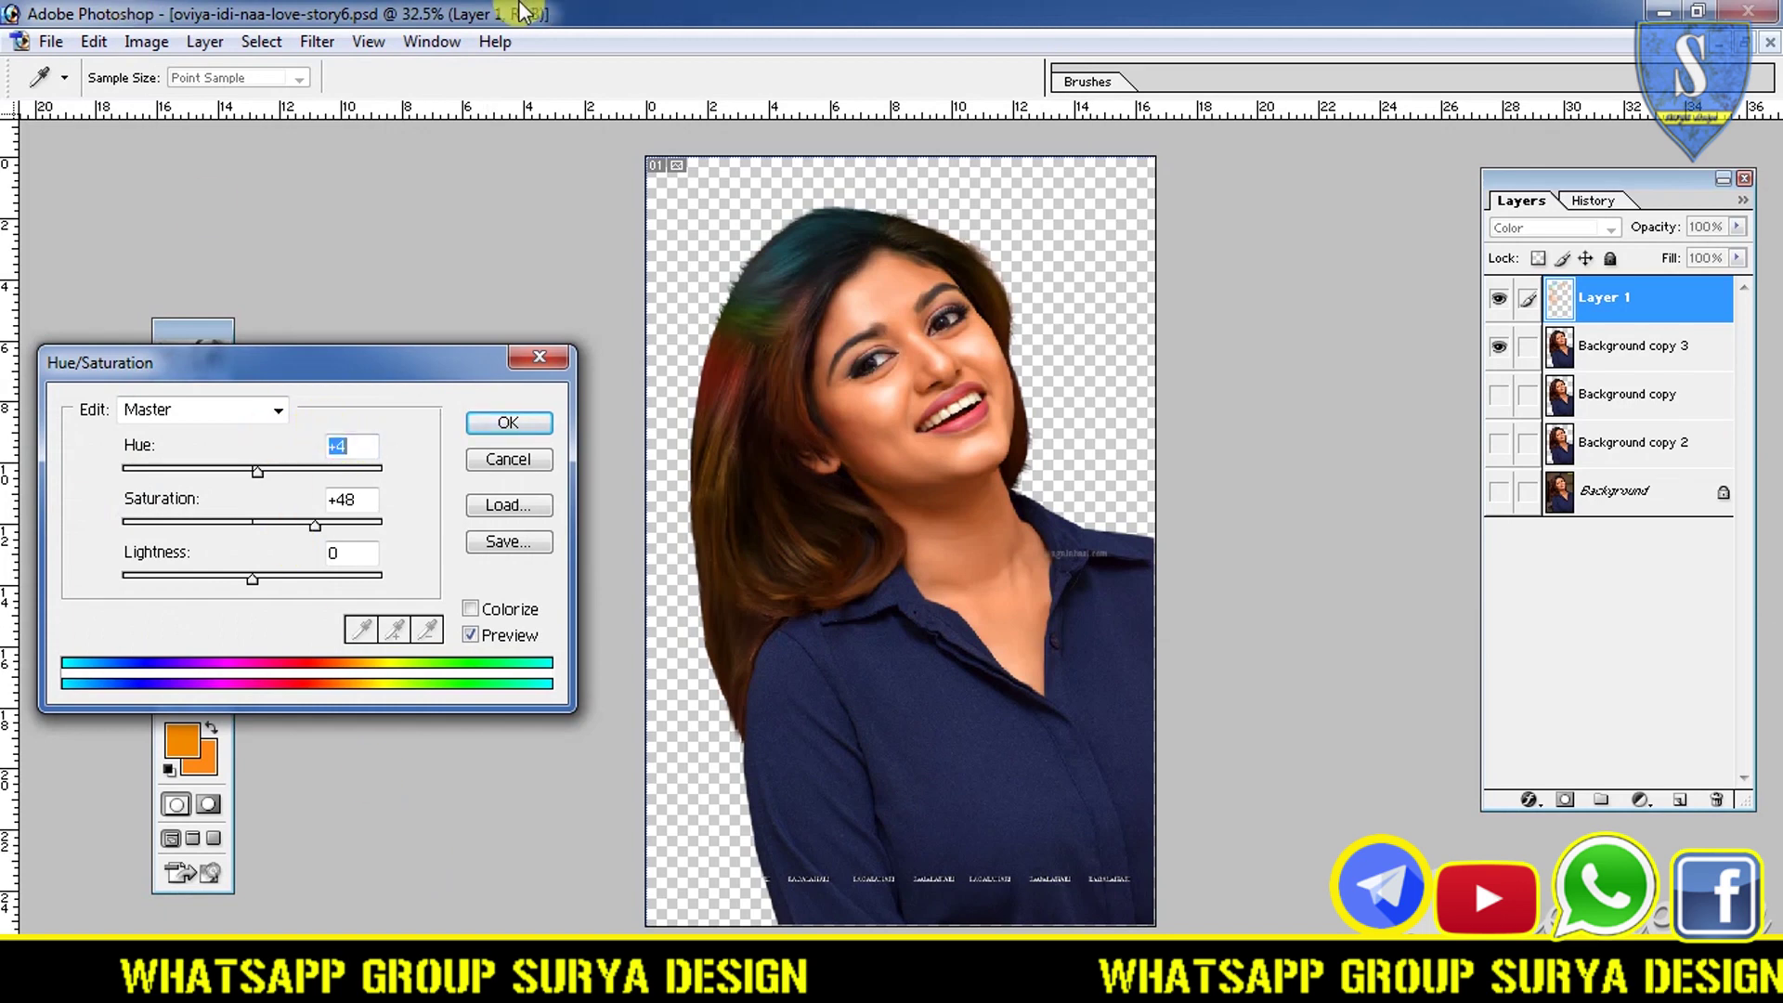
{"action": "key", "text": "Return"}
{"action": "key", "text": "z"}
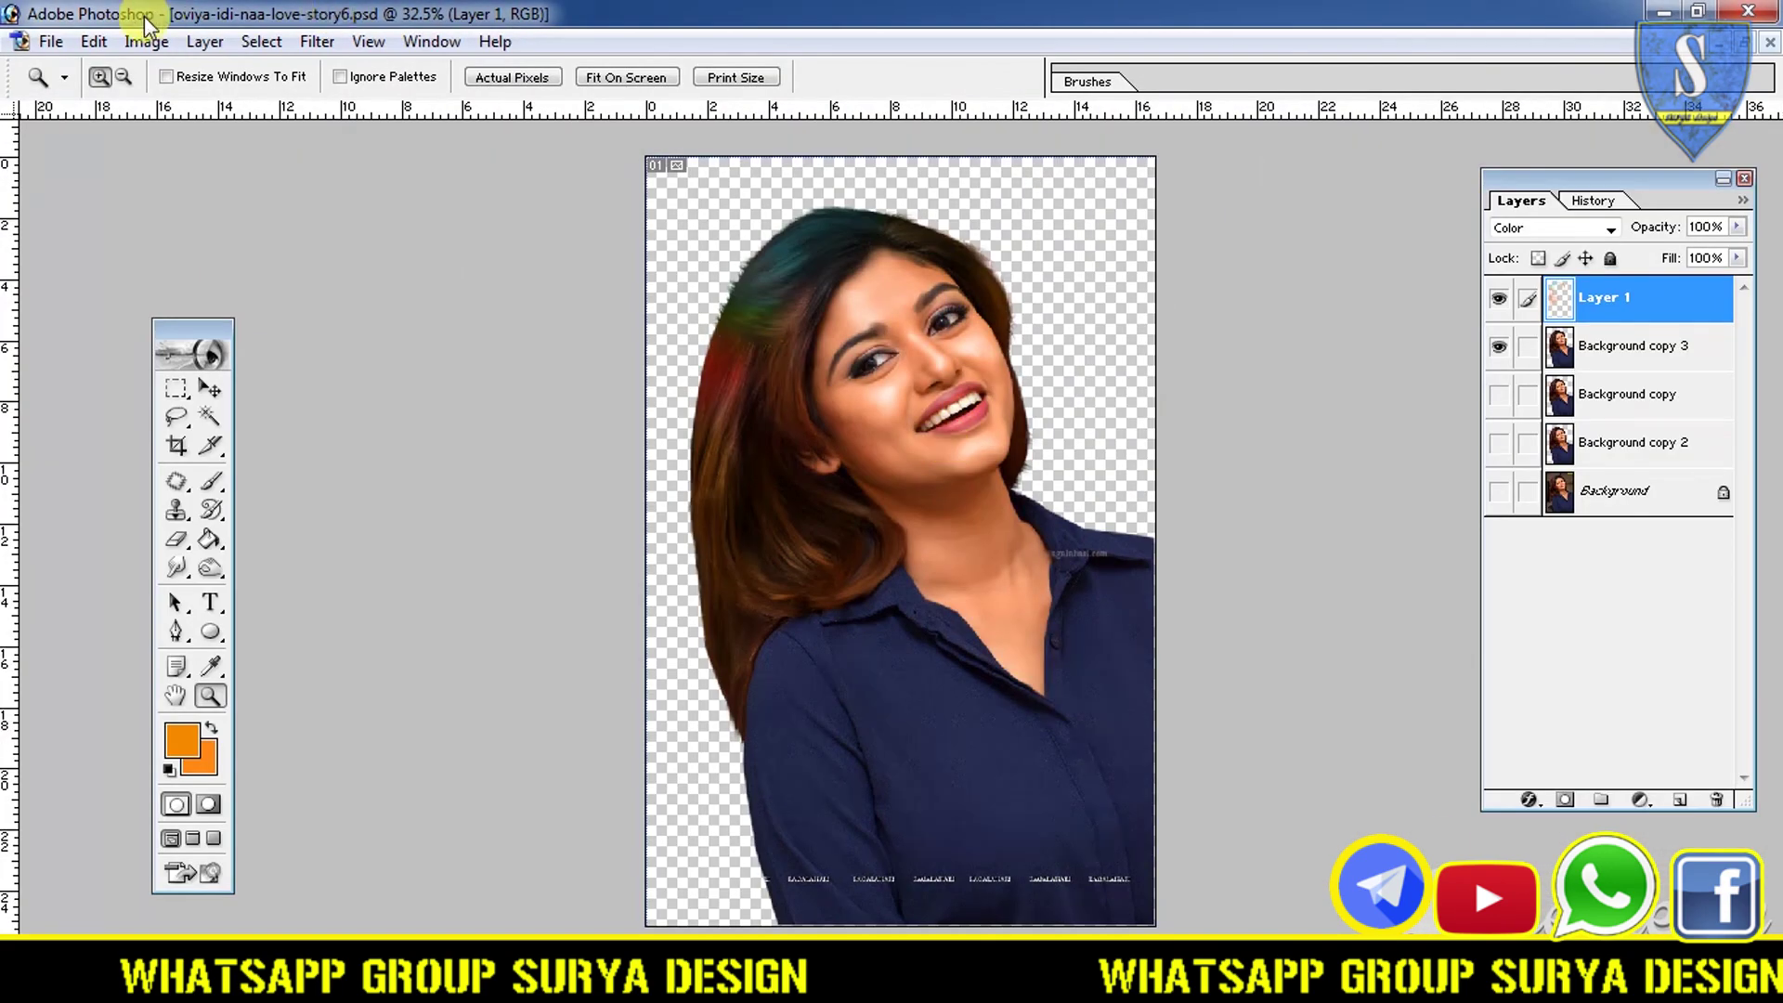
{"action": "left_click", "coordinate": [53, 42]}
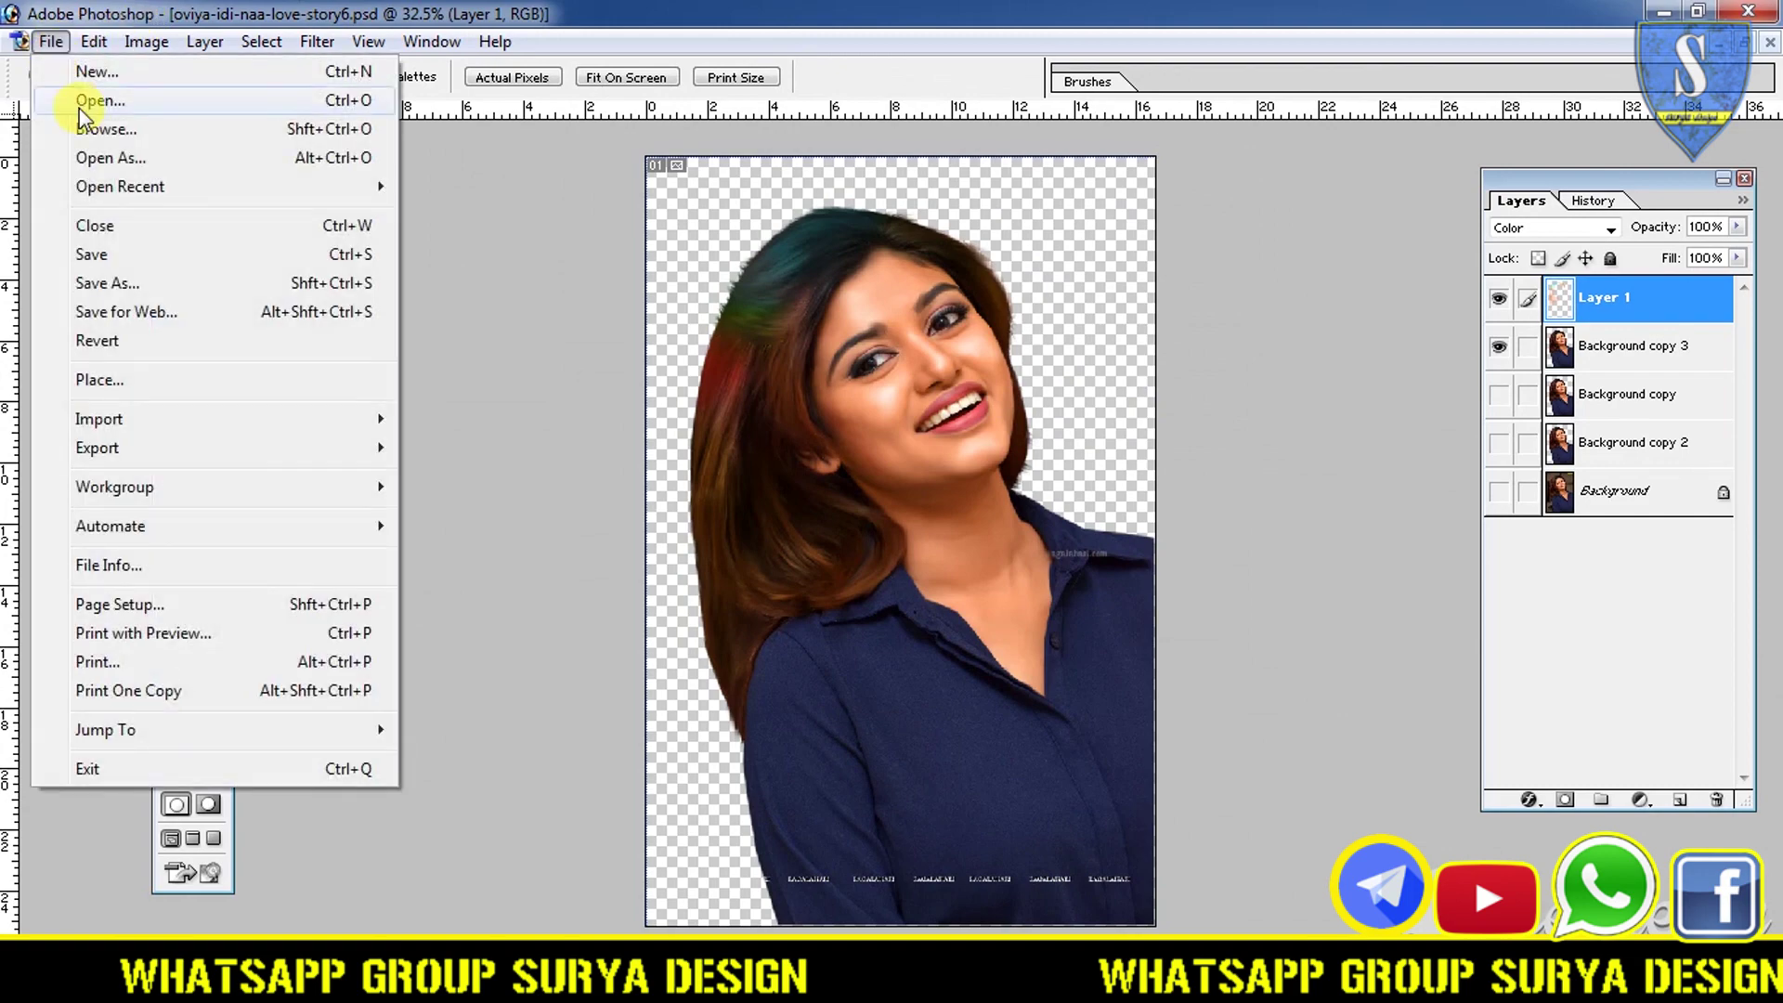
- Open the grunge texture and drag it in as Layer 2 just above Background
{"action": "left_click", "coordinate": [83, 110]}
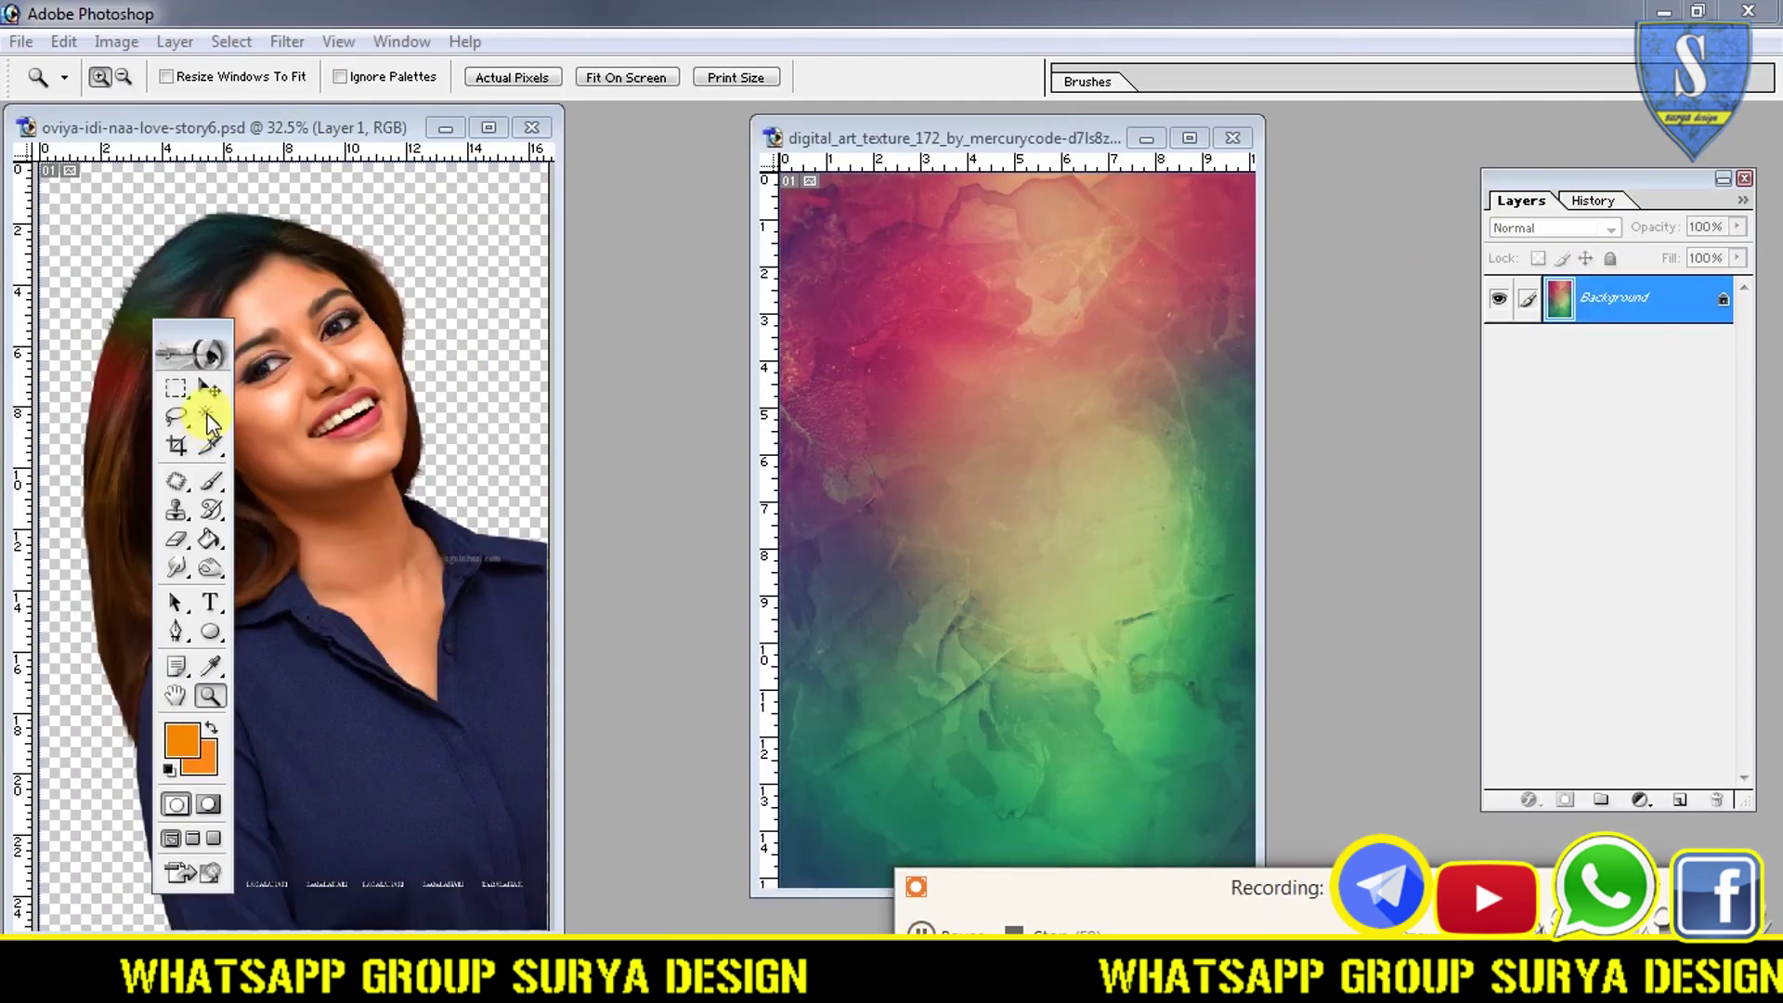
{"action": "left_click", "coordinate": [211, 390]}
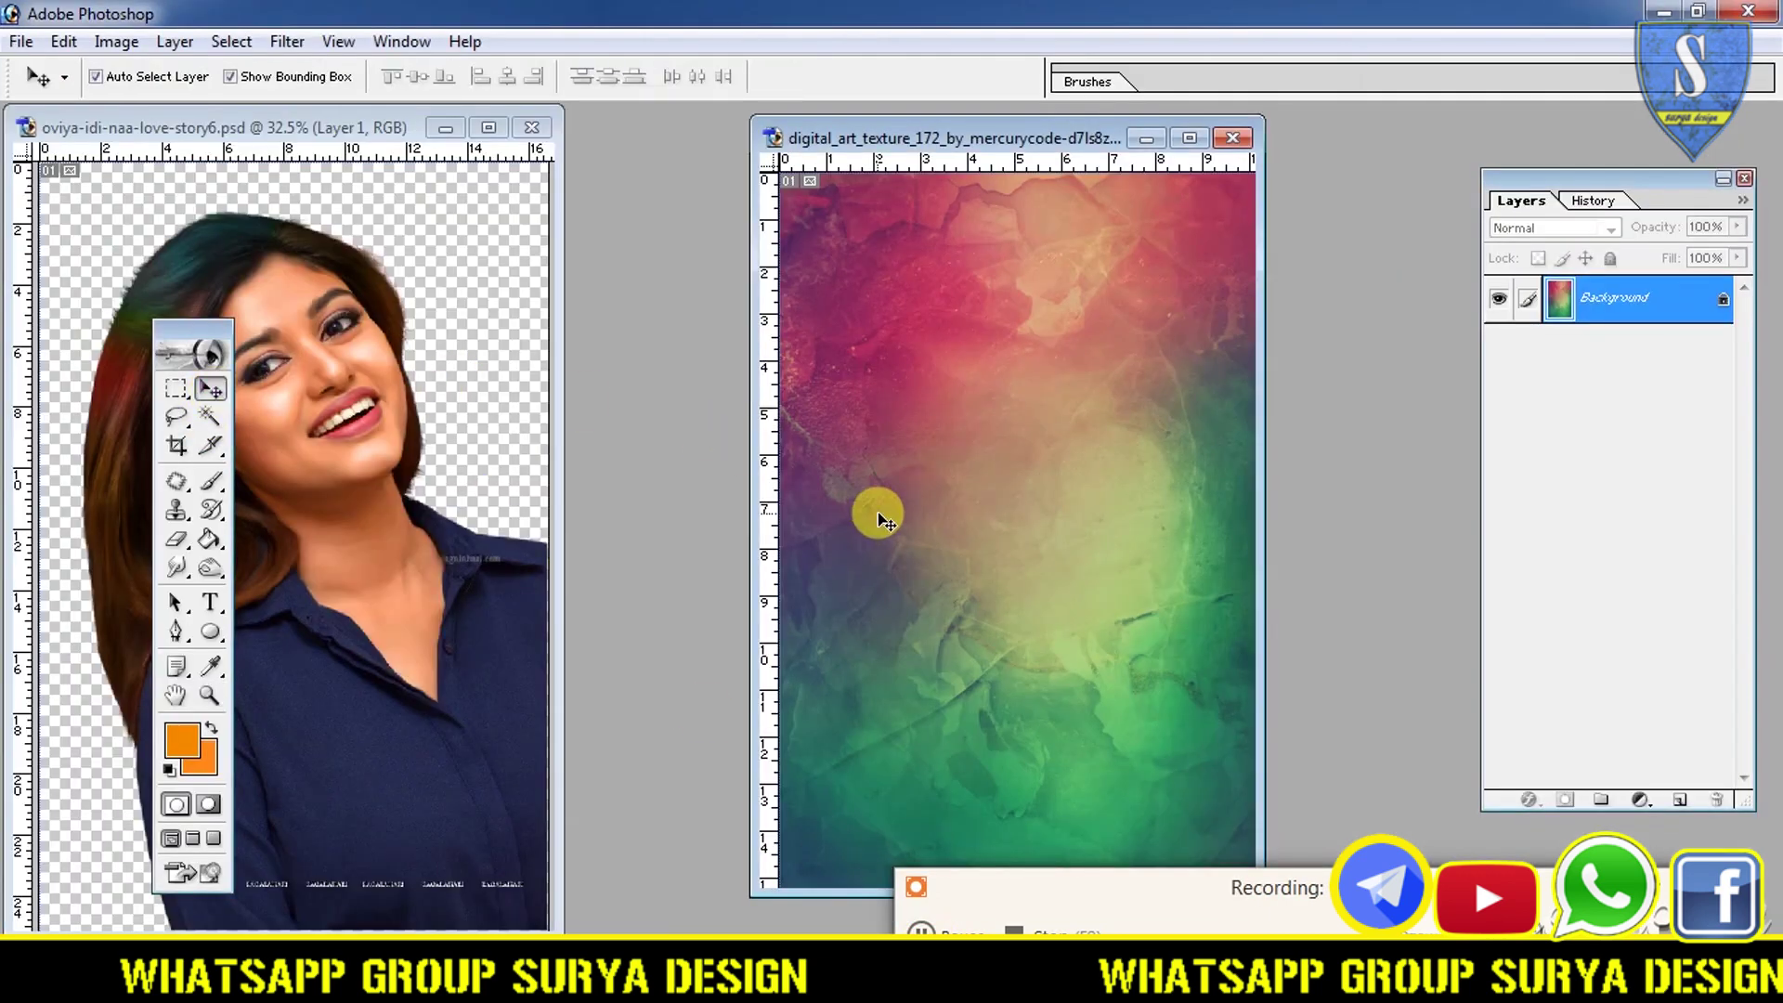
{"action": "left_click_drag", "start_coordinate": [509, 472], "coordinate": [447, 402]}
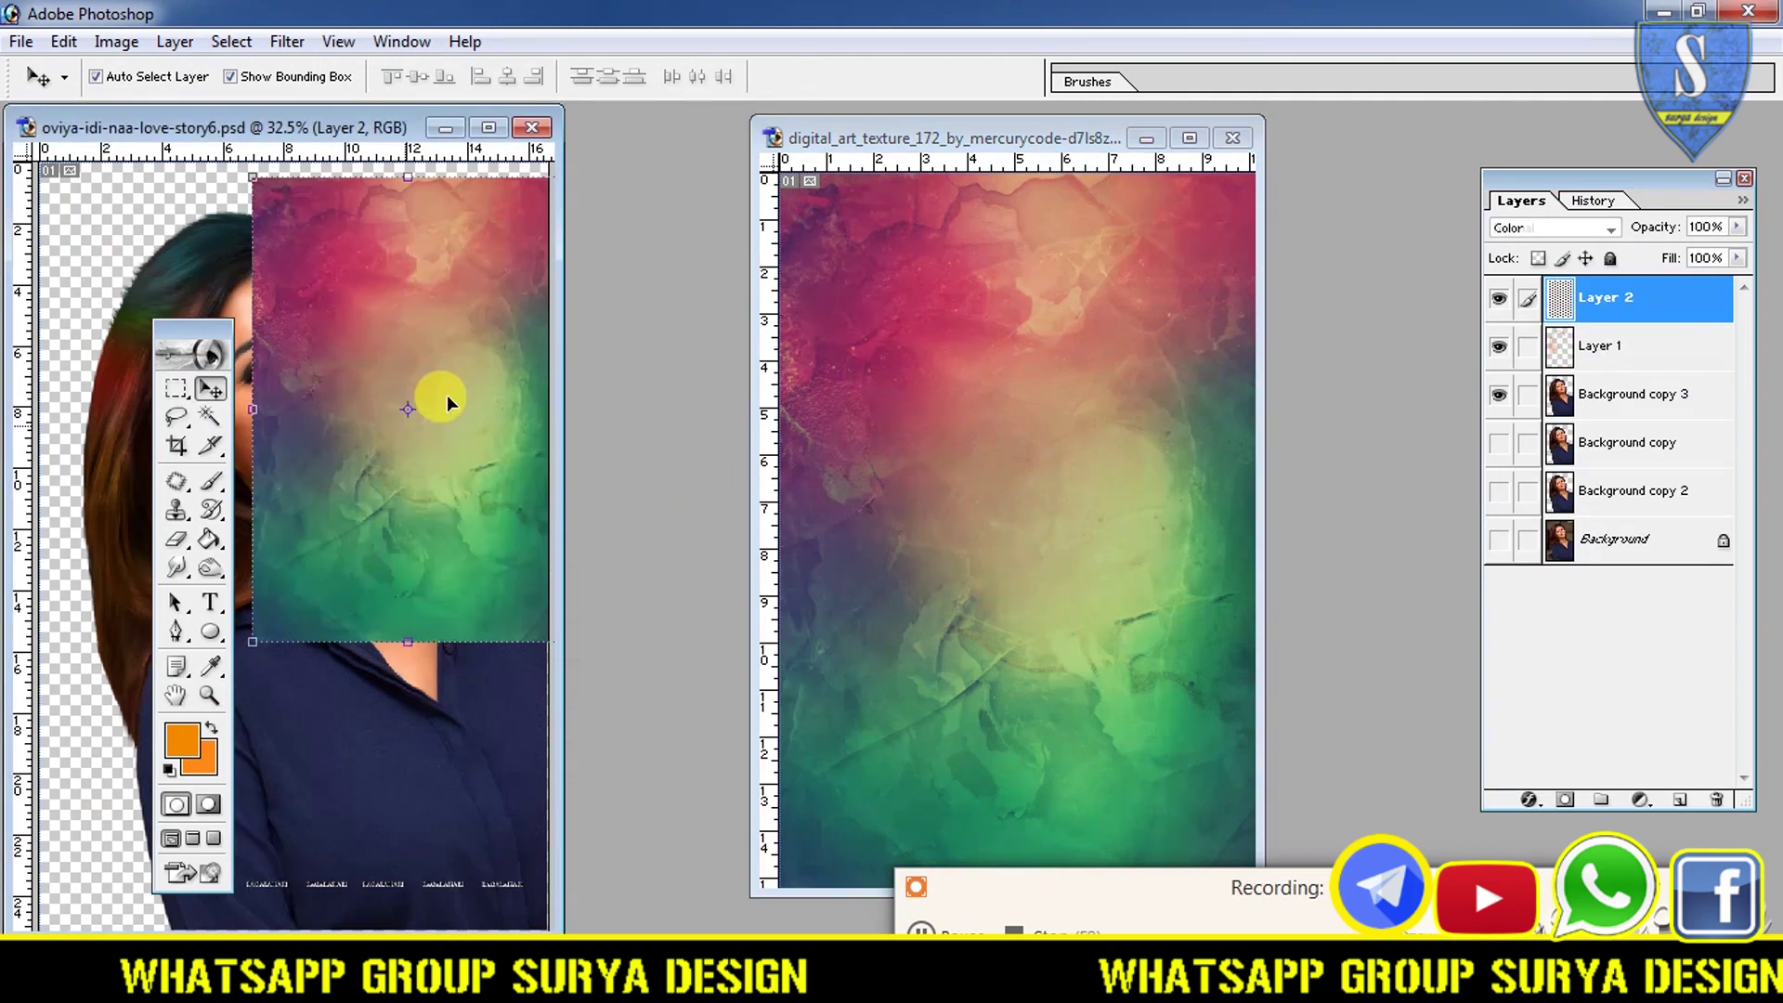
{"action": "left_click", "coordinate": [488, 127]}
{"action": "left_click_drag", "start_coordinate": [1641, 298], "coordinate": [1637, 526]}
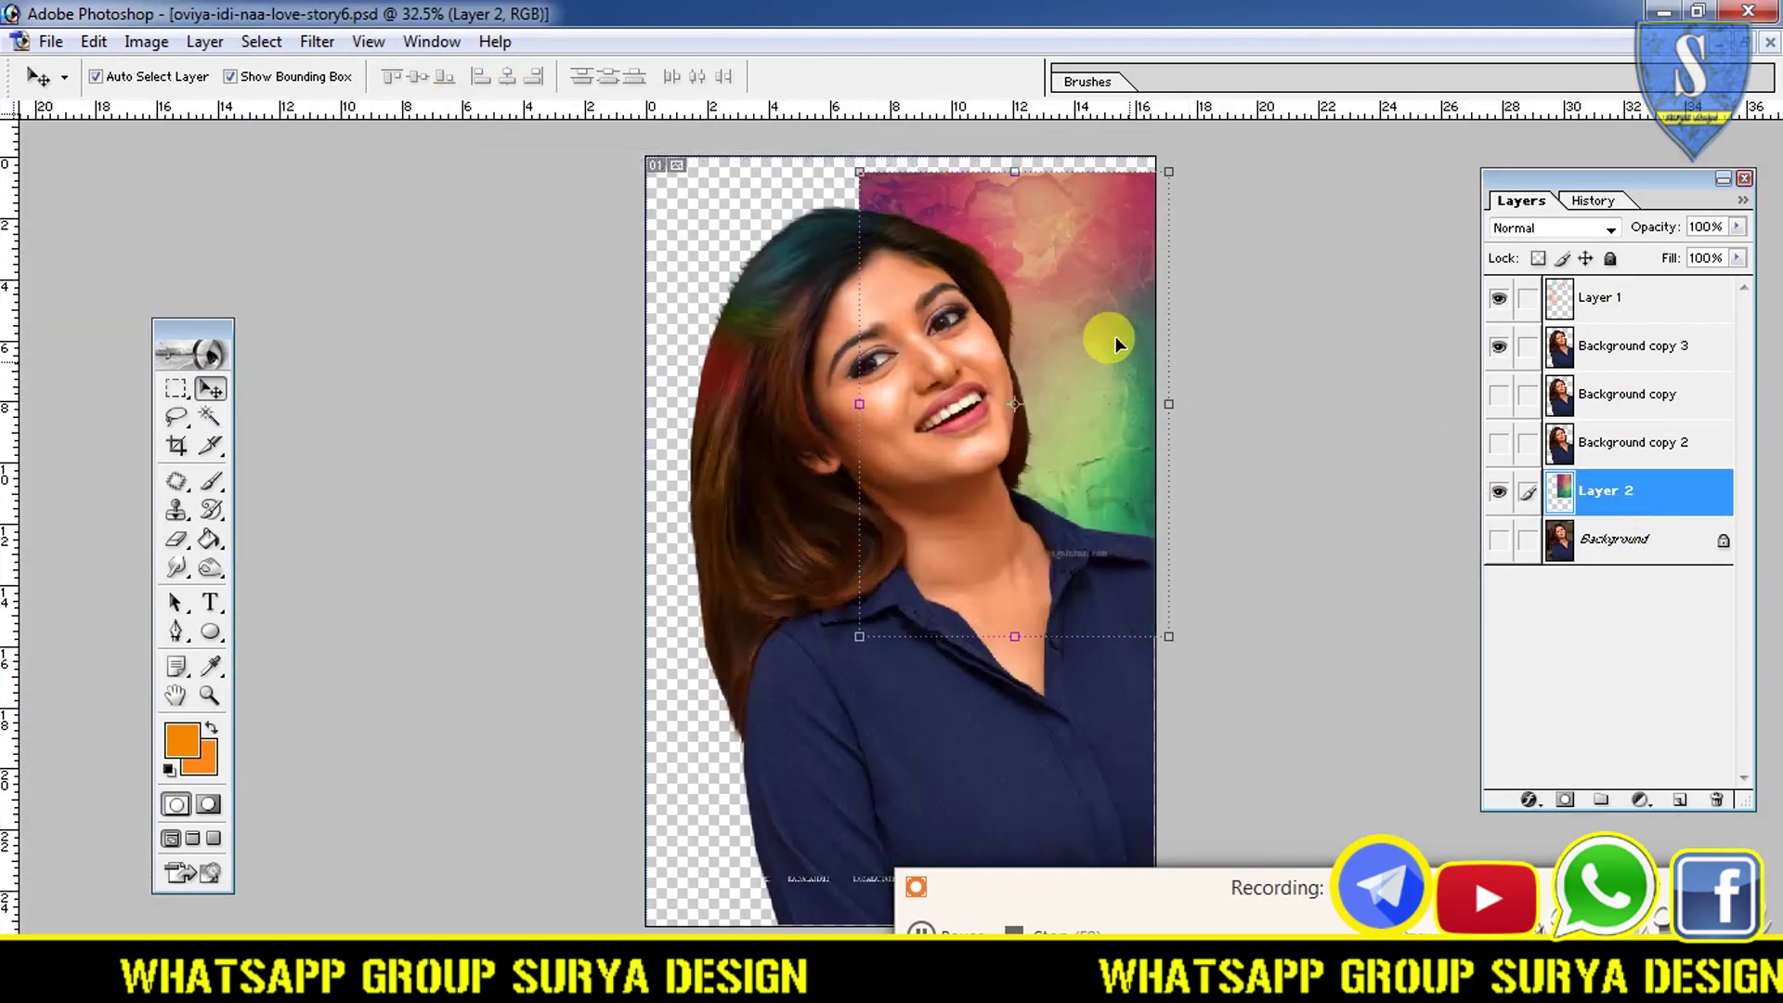
- Reposition and scale the texture with Free Transform to fill the whole canvas
{"action": "left_click_drag", "start_coordinate": [1086, 320], "coordinate": [874, 288]}
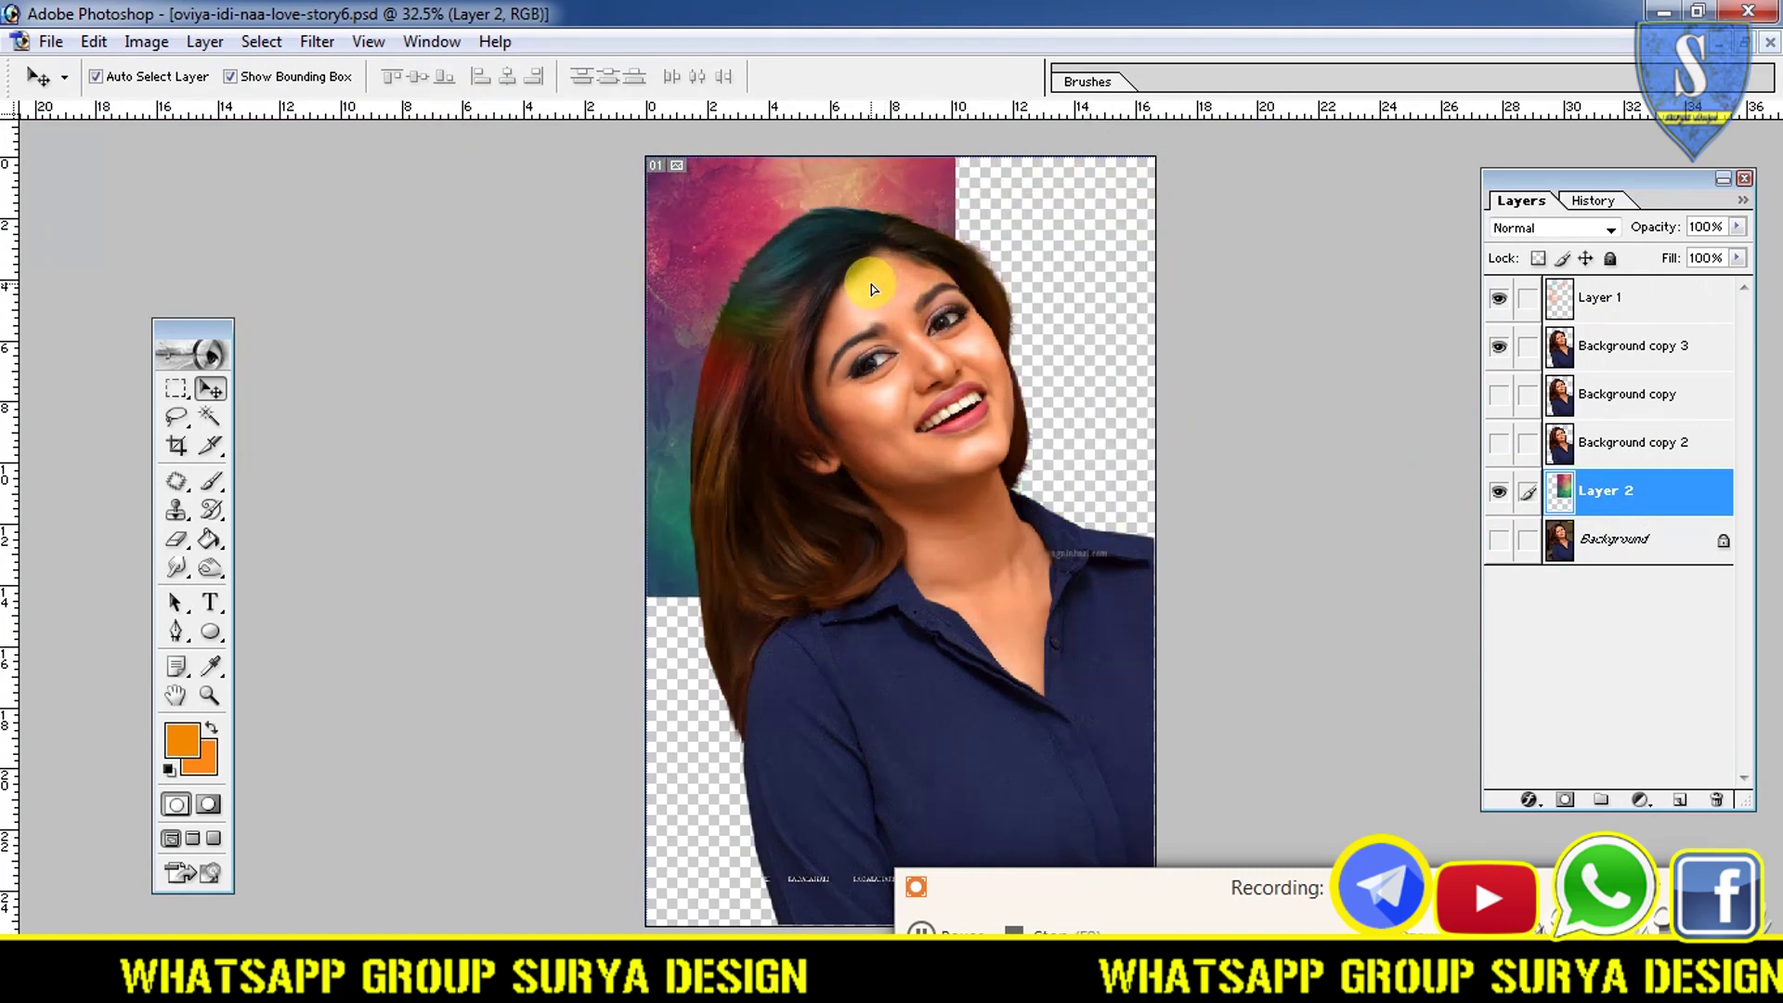
{"action": "left_click_drag", "start_coordinate": [956, 597], "coordinate": [1109, 876]}
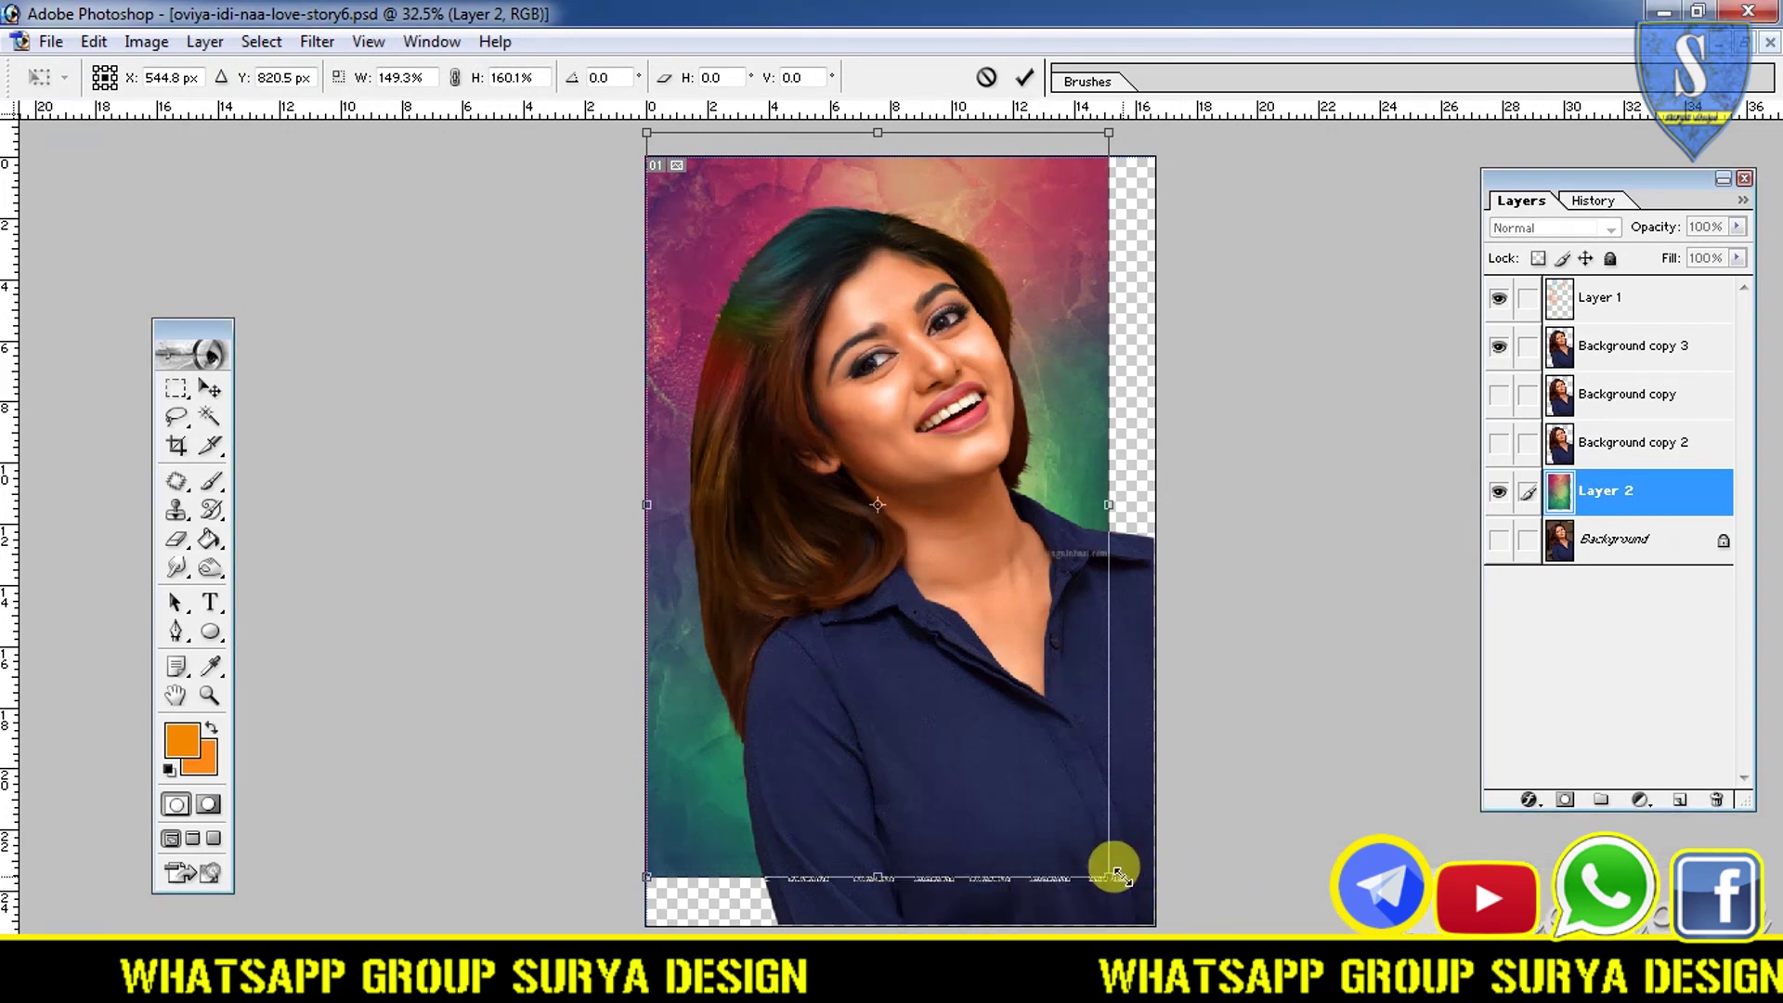
{"action": "left_click_drag", "start_coordinate": [1119, 876], "coordinate": [1168, 922]}
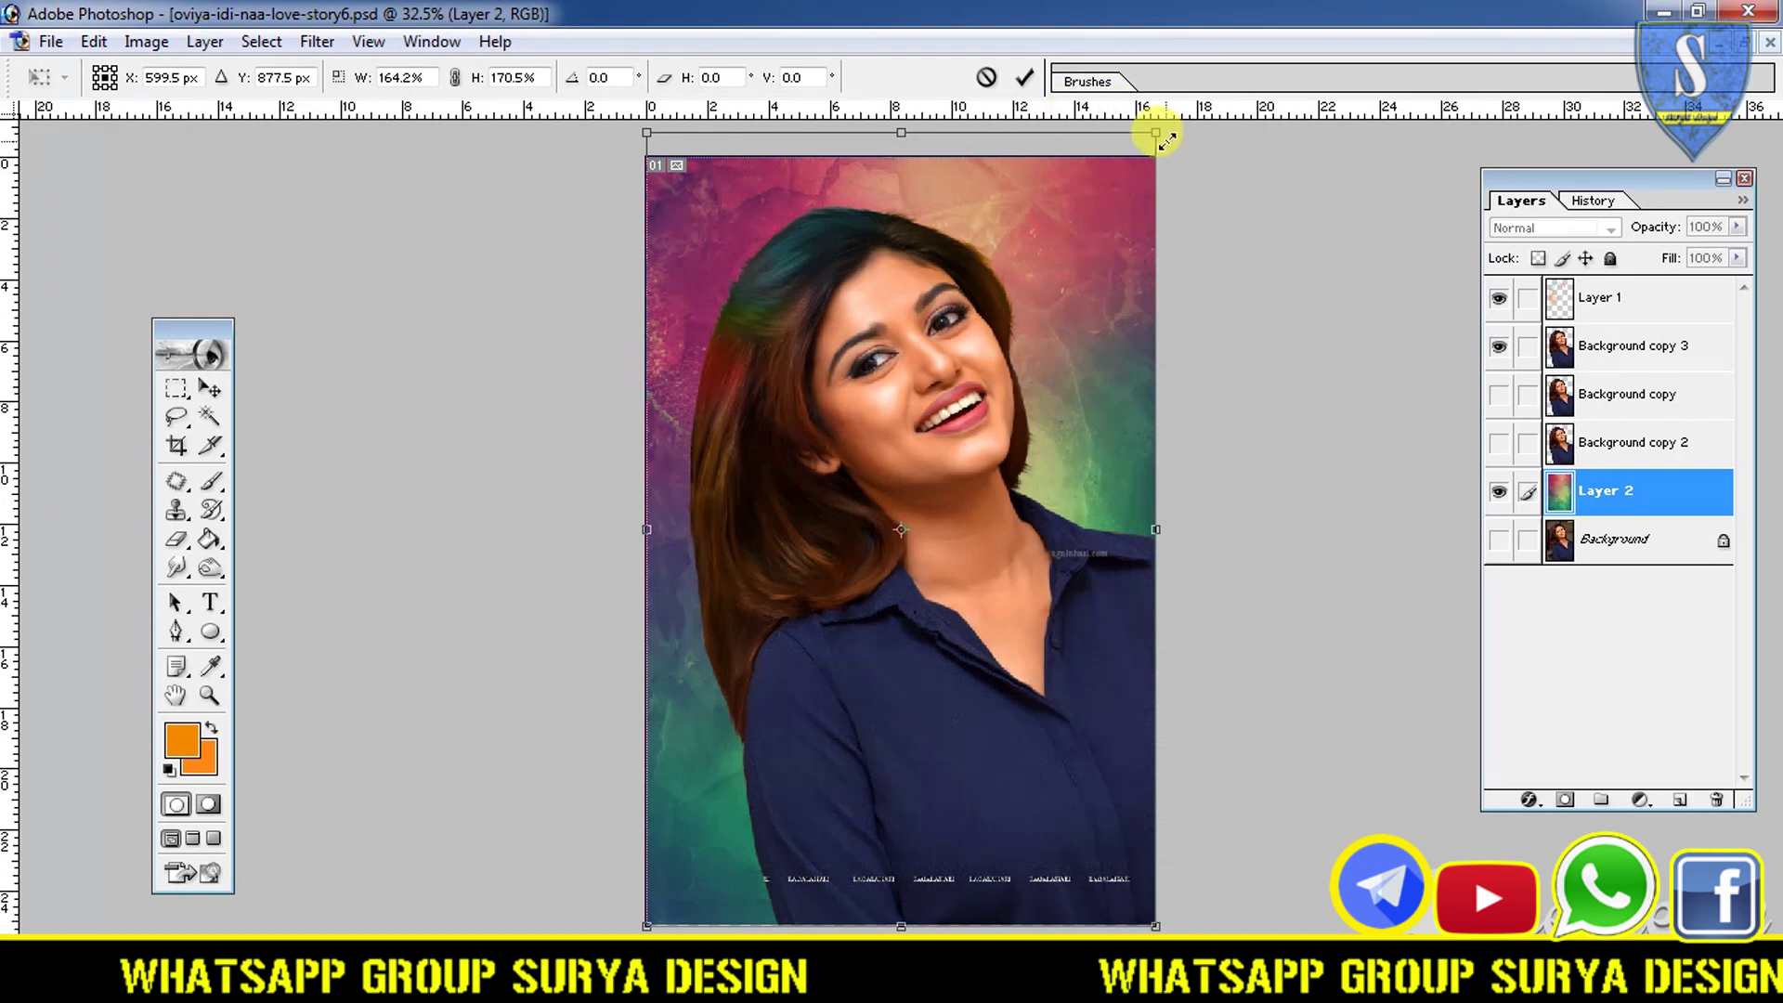
{"action": "left_click_drag", "start_coordinate": [1156, 133], "coordinate": [1157, 158]}
{"action": "key", "text": "Return"}
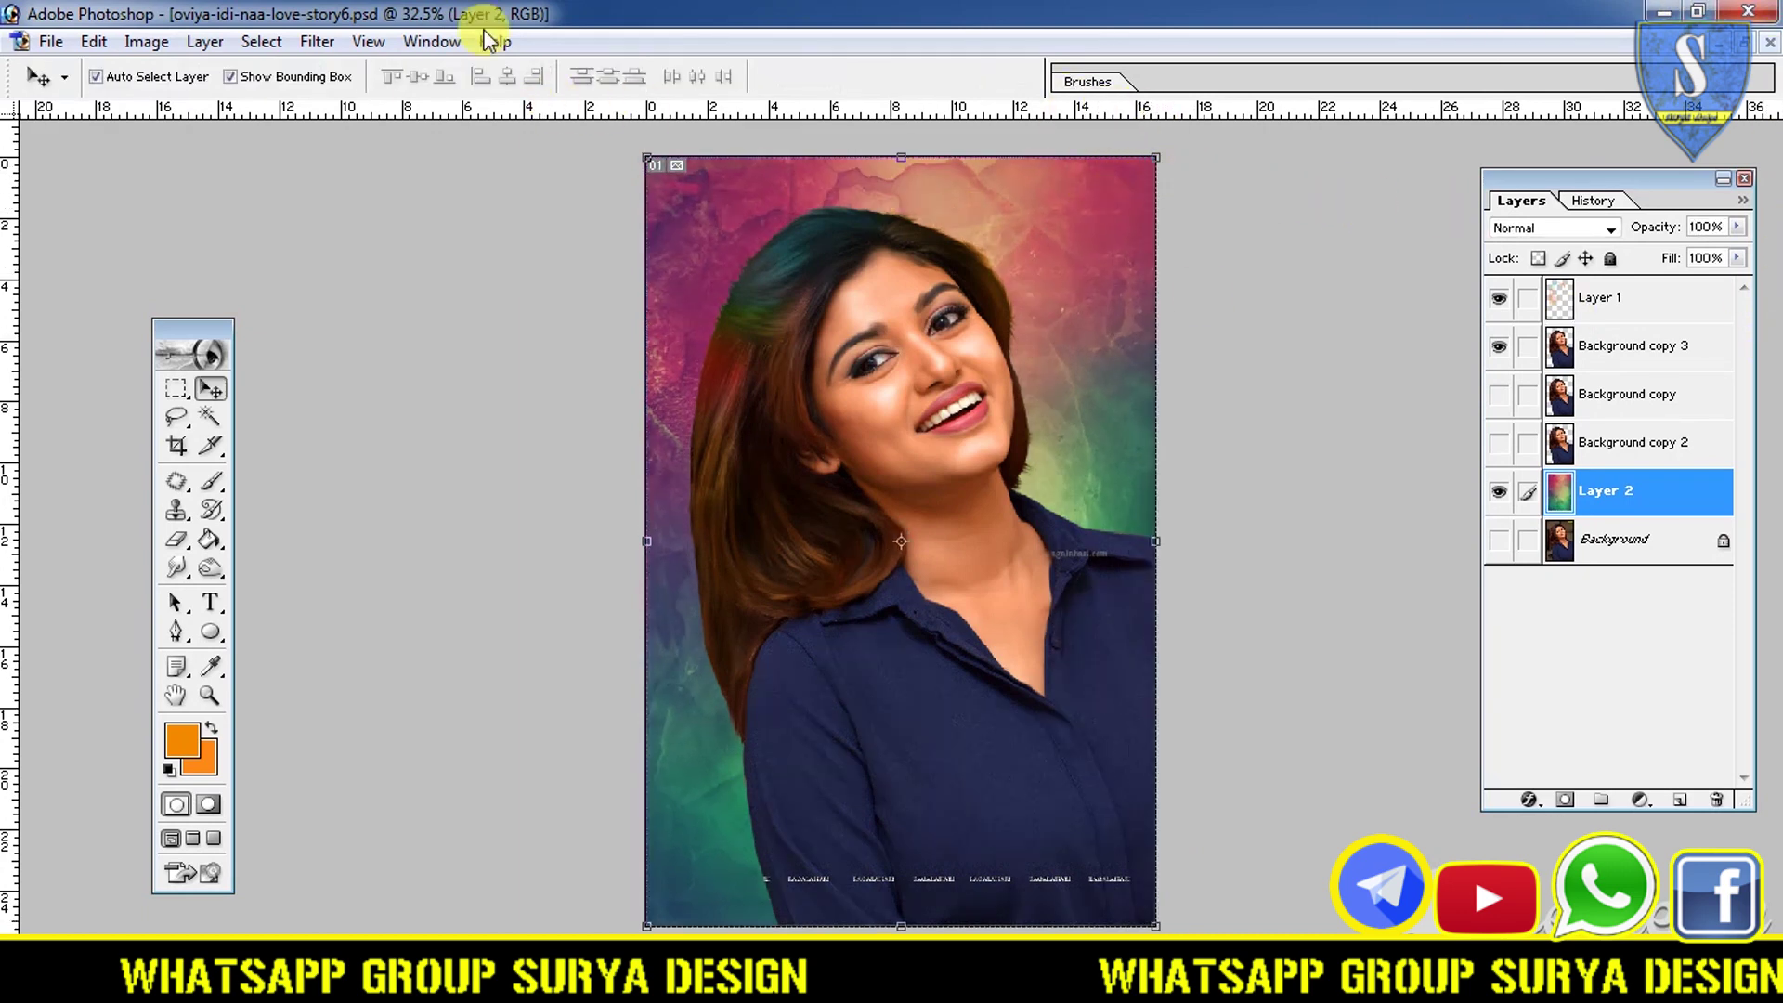
- Apply a Gaussian Blur of about 3.7 px to the background texture
{"action": "left_click", "coordinate": [312, 42]}
{"action": "mouse_move", "coordinate": [352, 235]}
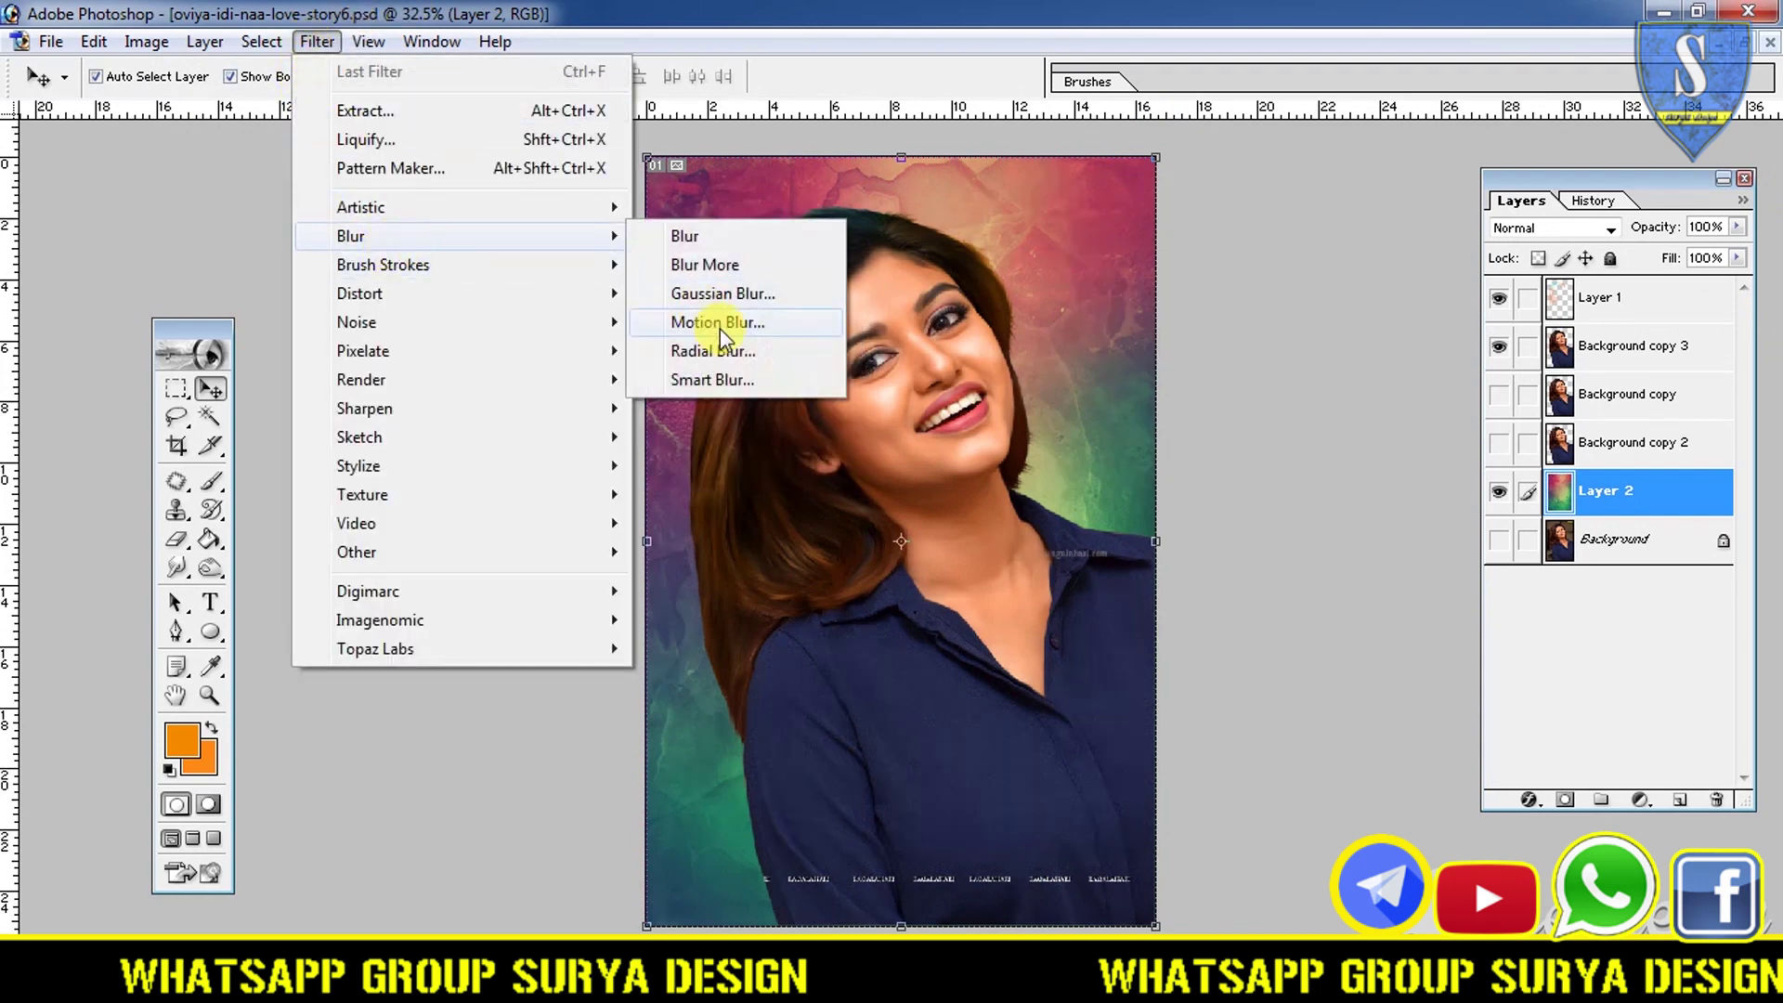
{"action": "left_click", "coordinate": [740, 296]}
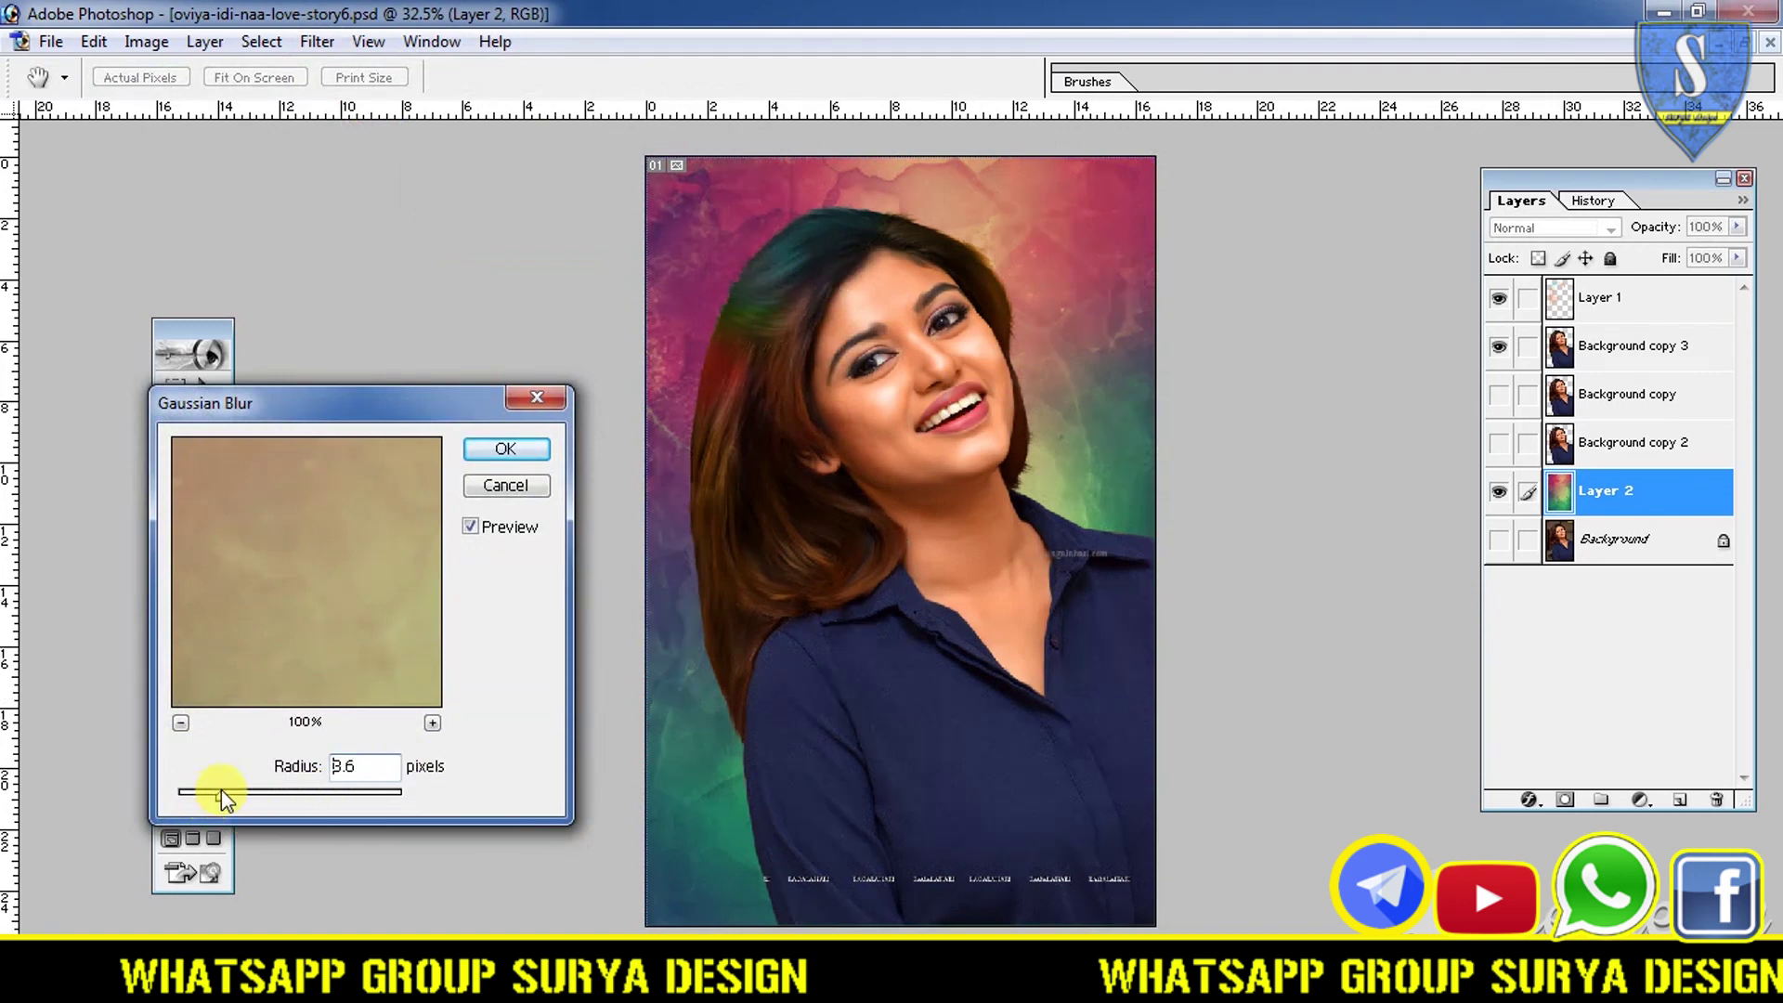
{"action": "left_click", "coordinate": [537, 449]}
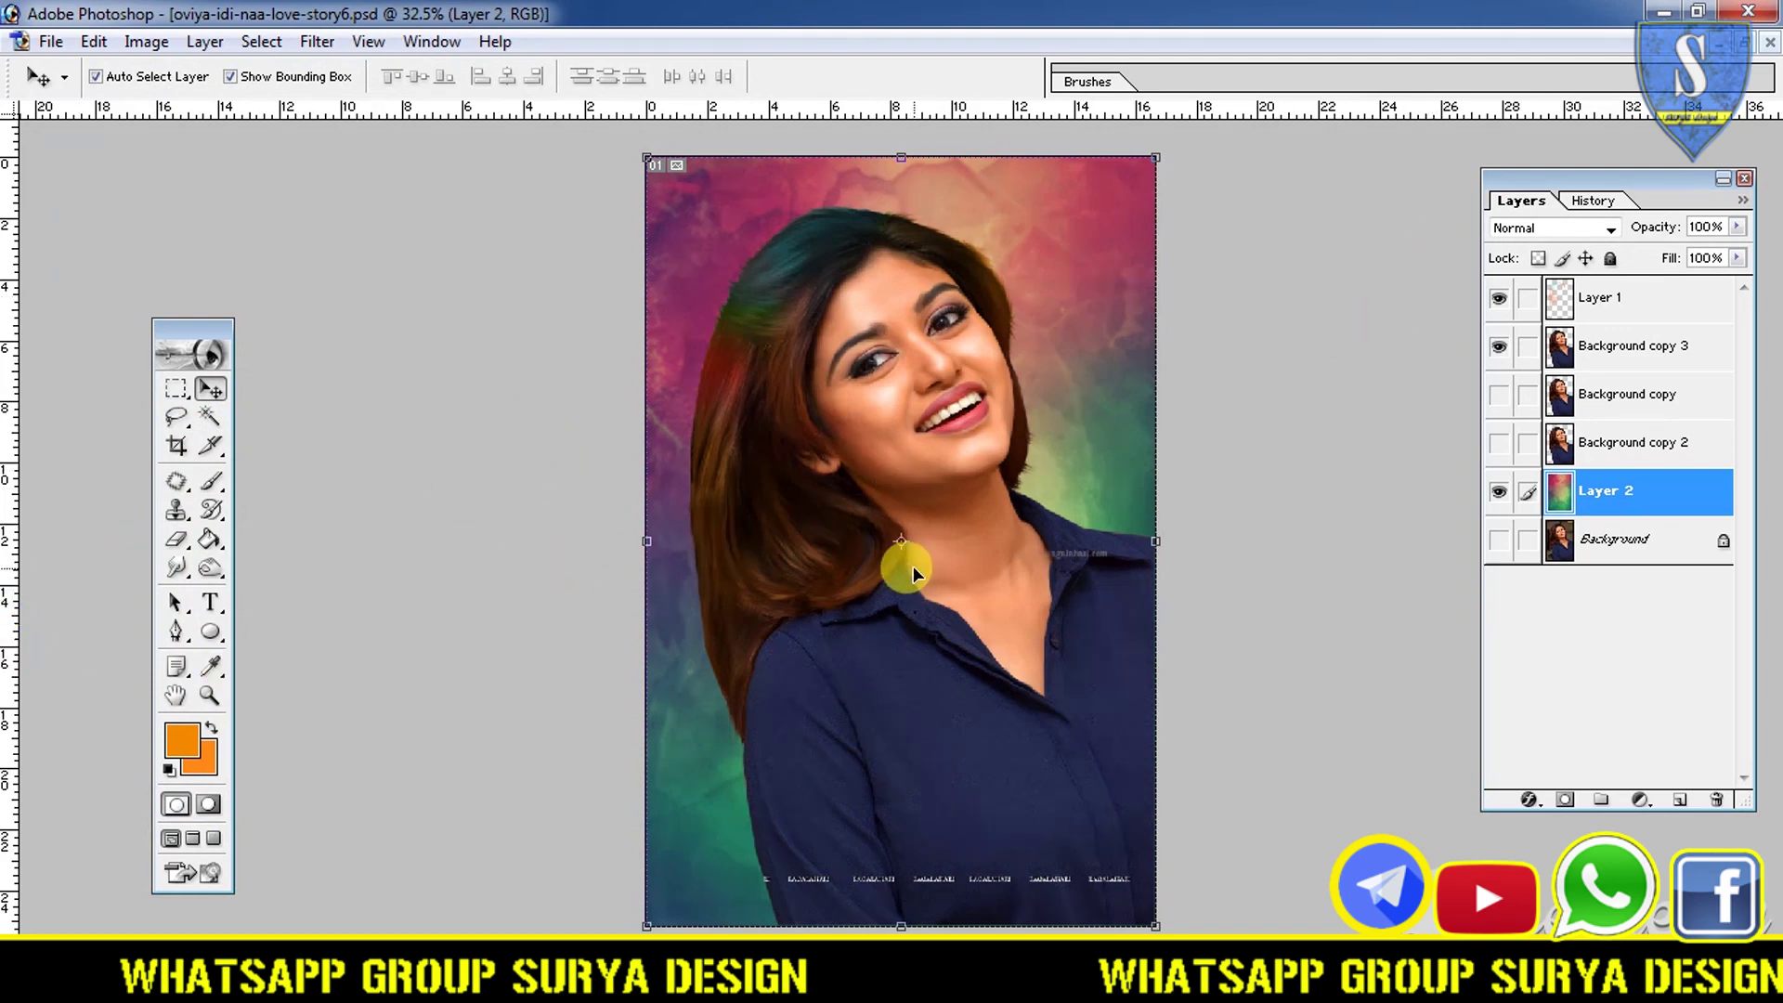
- Add an empty Layer 3 above Layer 1 and pick black as the paint colour
{"action": "left_click", "coordinate": [1658, 312]}
{"action": "left_click", "coordinate": [1683, 798]}
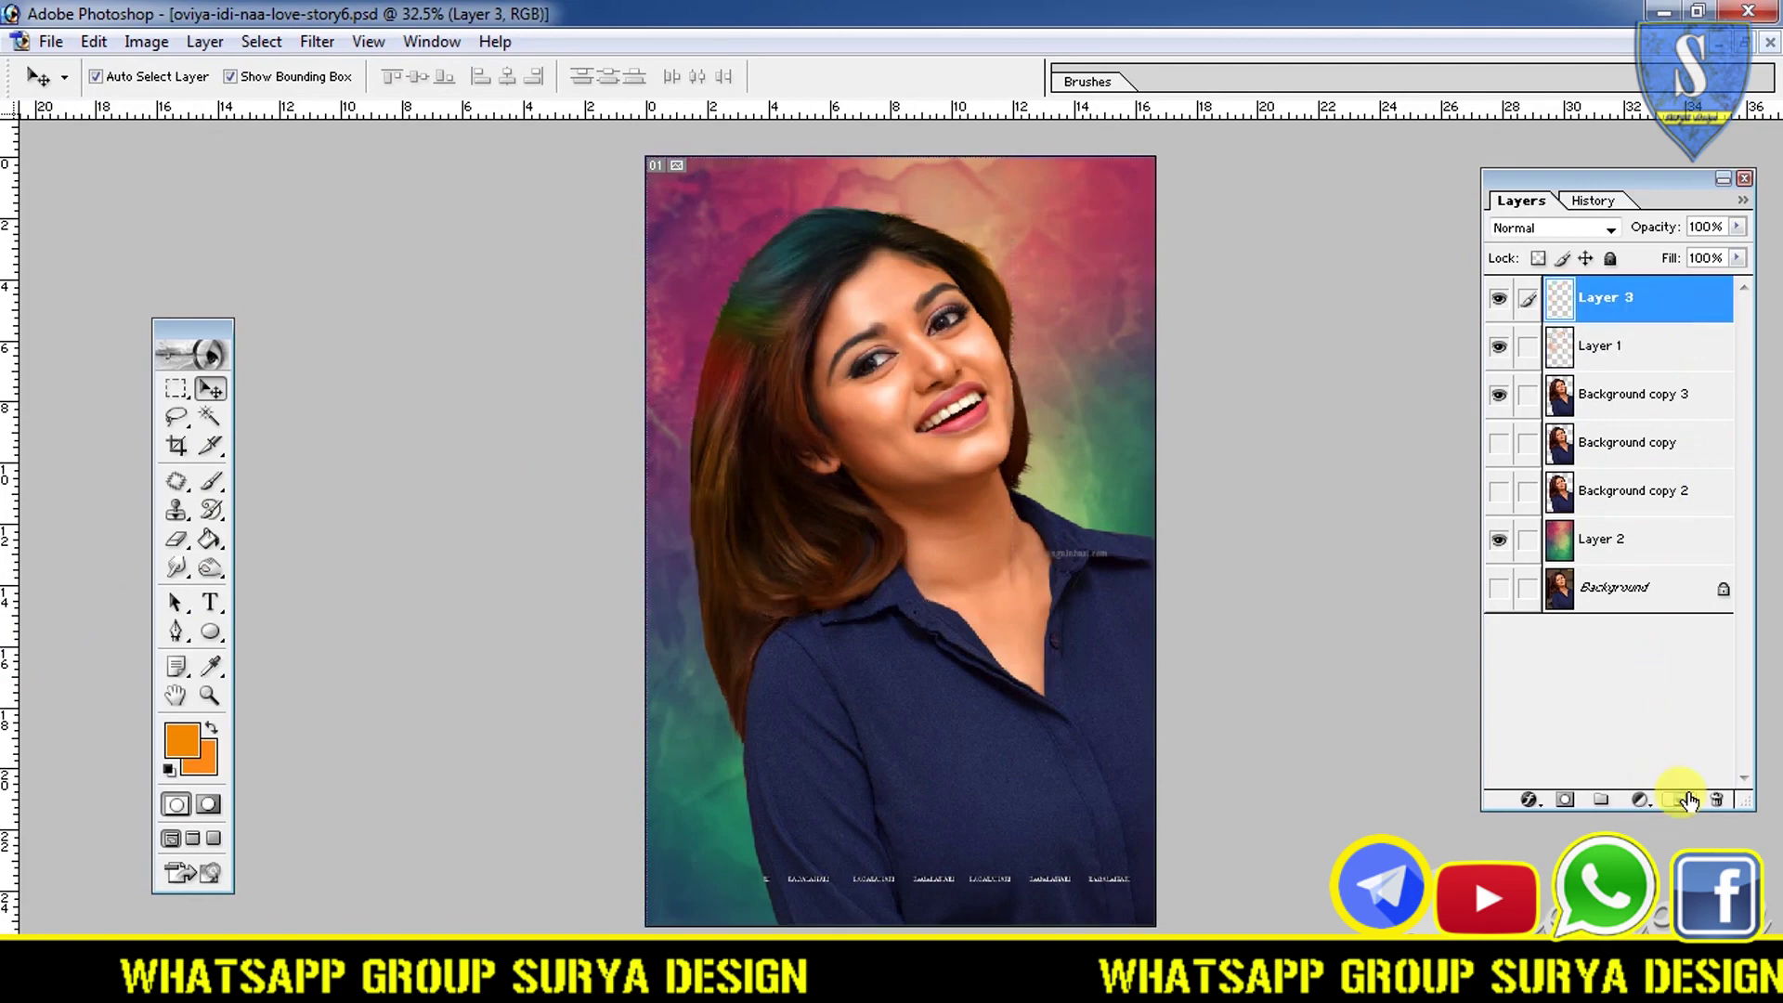
{"action": "left_click", "coordinate": [179, 754]}
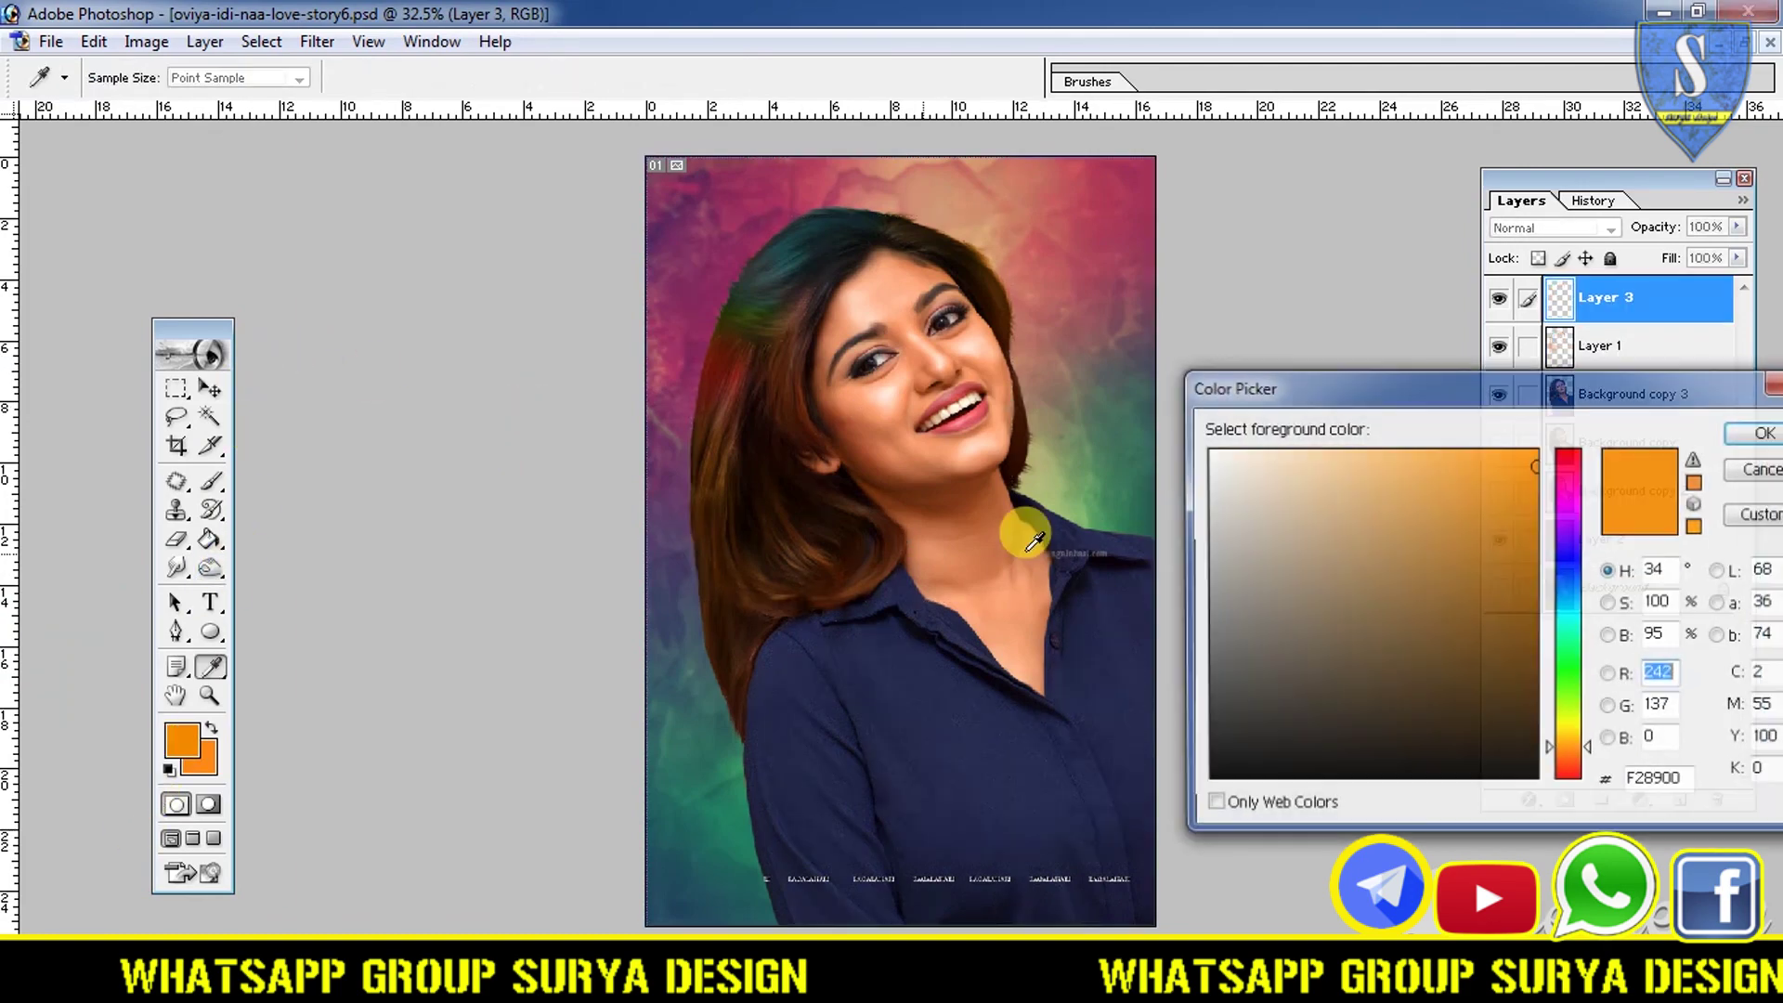
{"action": "left_click_drag", "start_coordinate": [1295, 645], "coordinate": [1161, 816]}
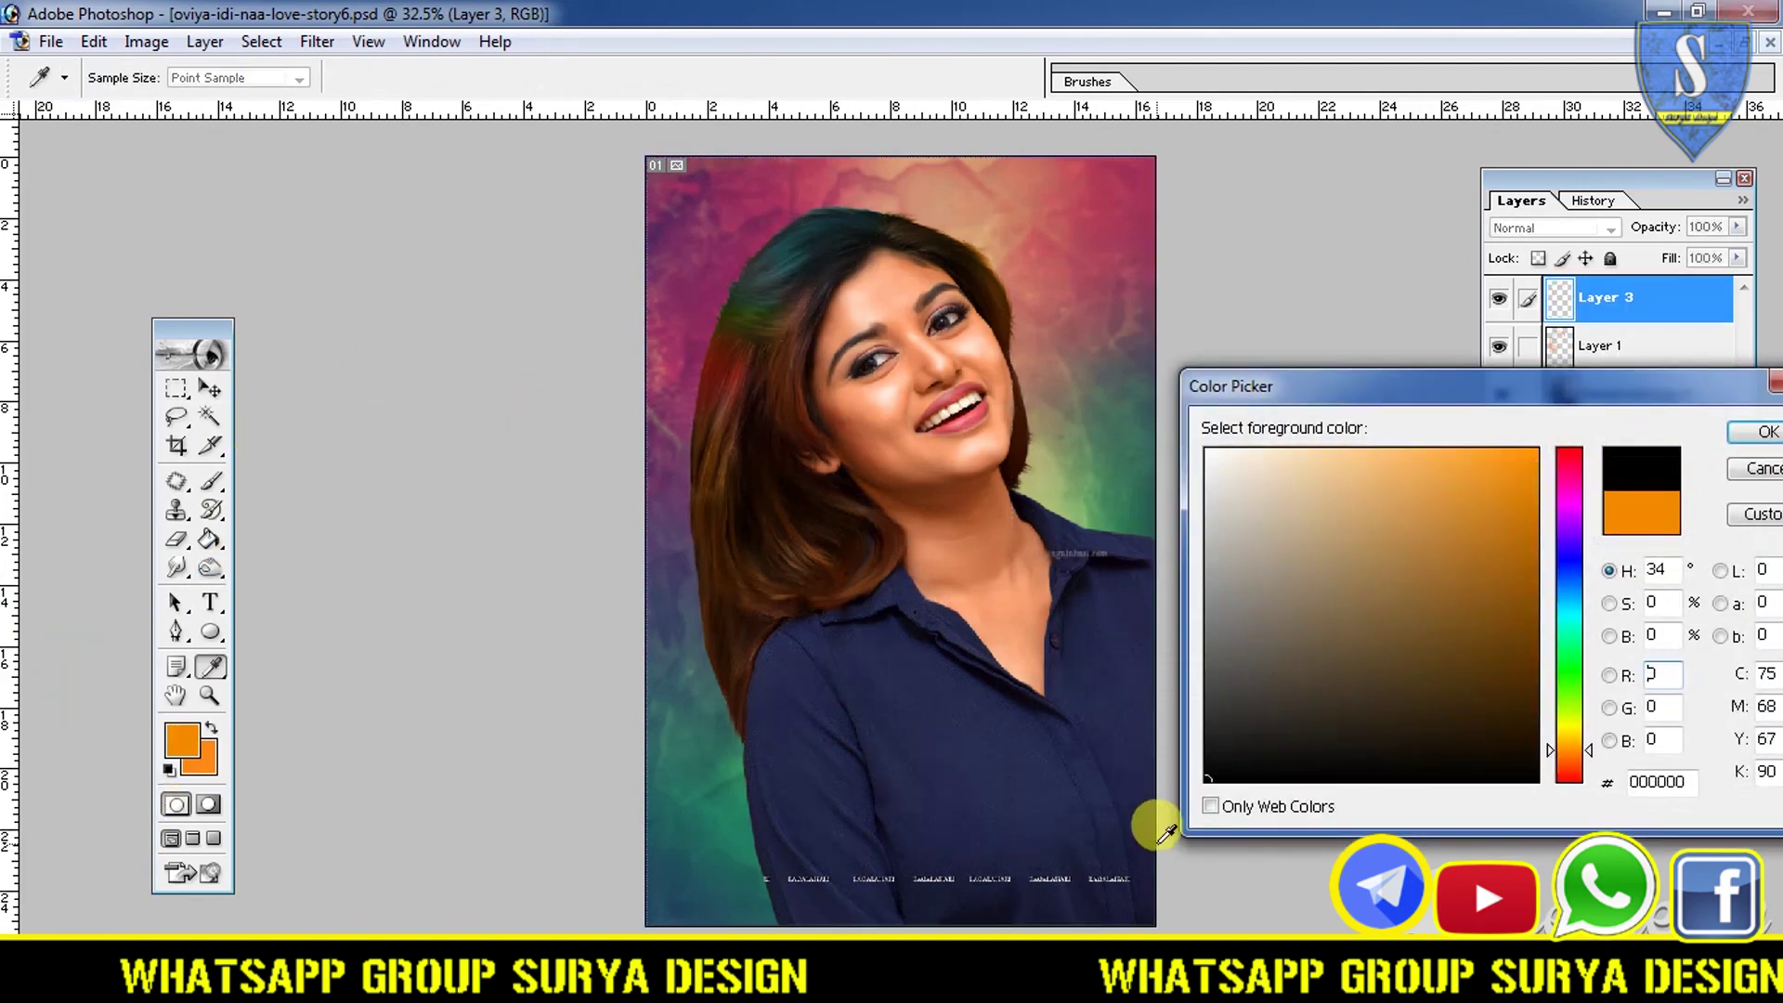
- Fill Layer 3 with solid black using the Paint Bucket
{"action": "left_click", "coordinate": [1754, 432]}
{"action": "key", "text": "v"}
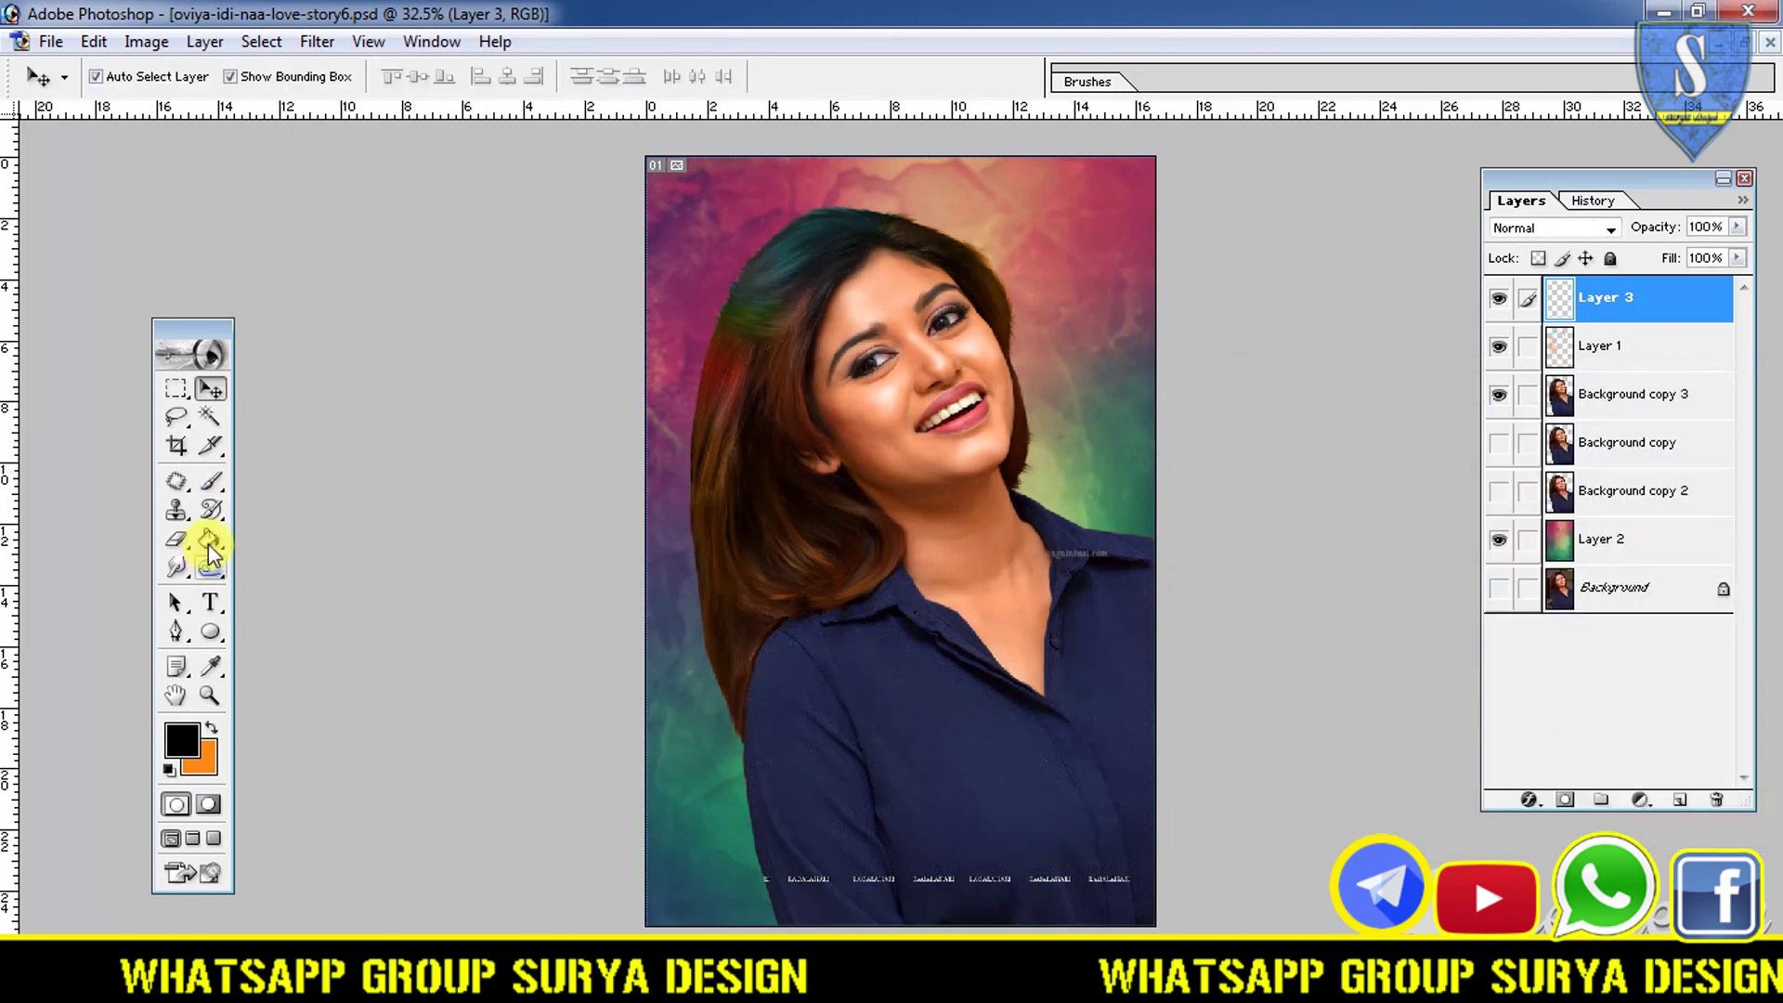
{"action": "left_click", "coordinate": [208, 541]}
{"action": "left_click", "coordinate": [734, 581]}
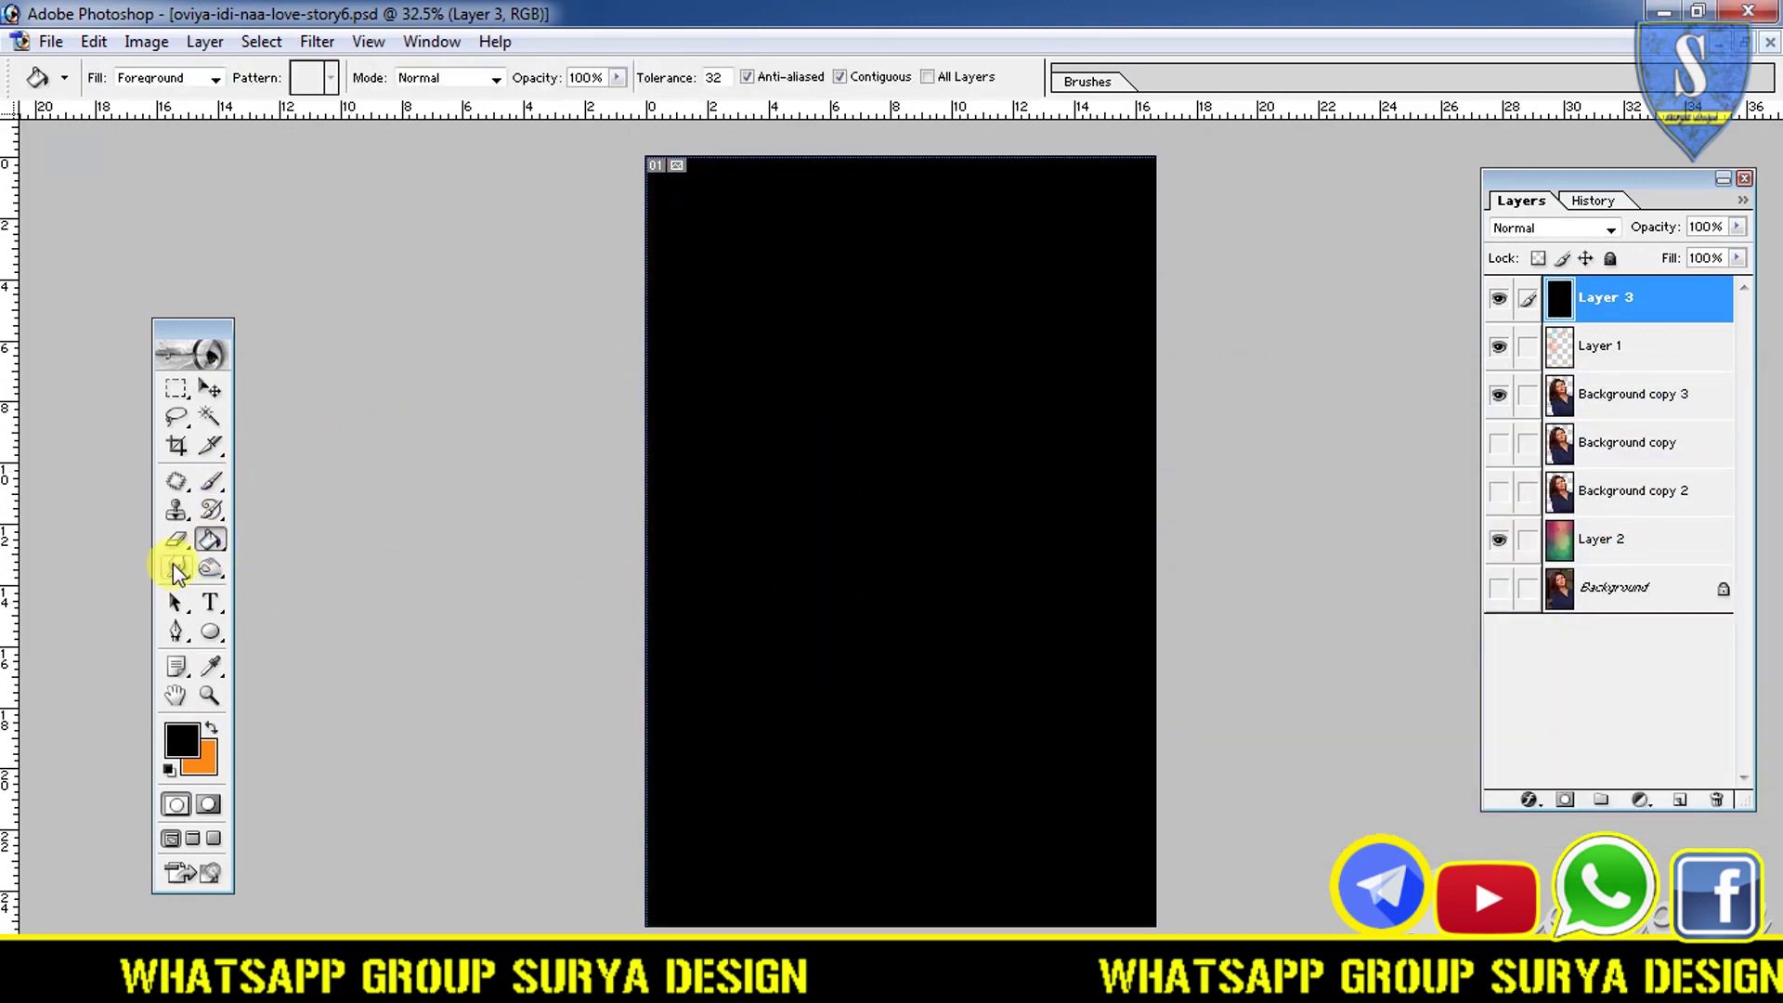
- Erase the black from the canvas centre with a 2500 px soft eraser
{"action": "left_click", "coordinate": [177, 539]}
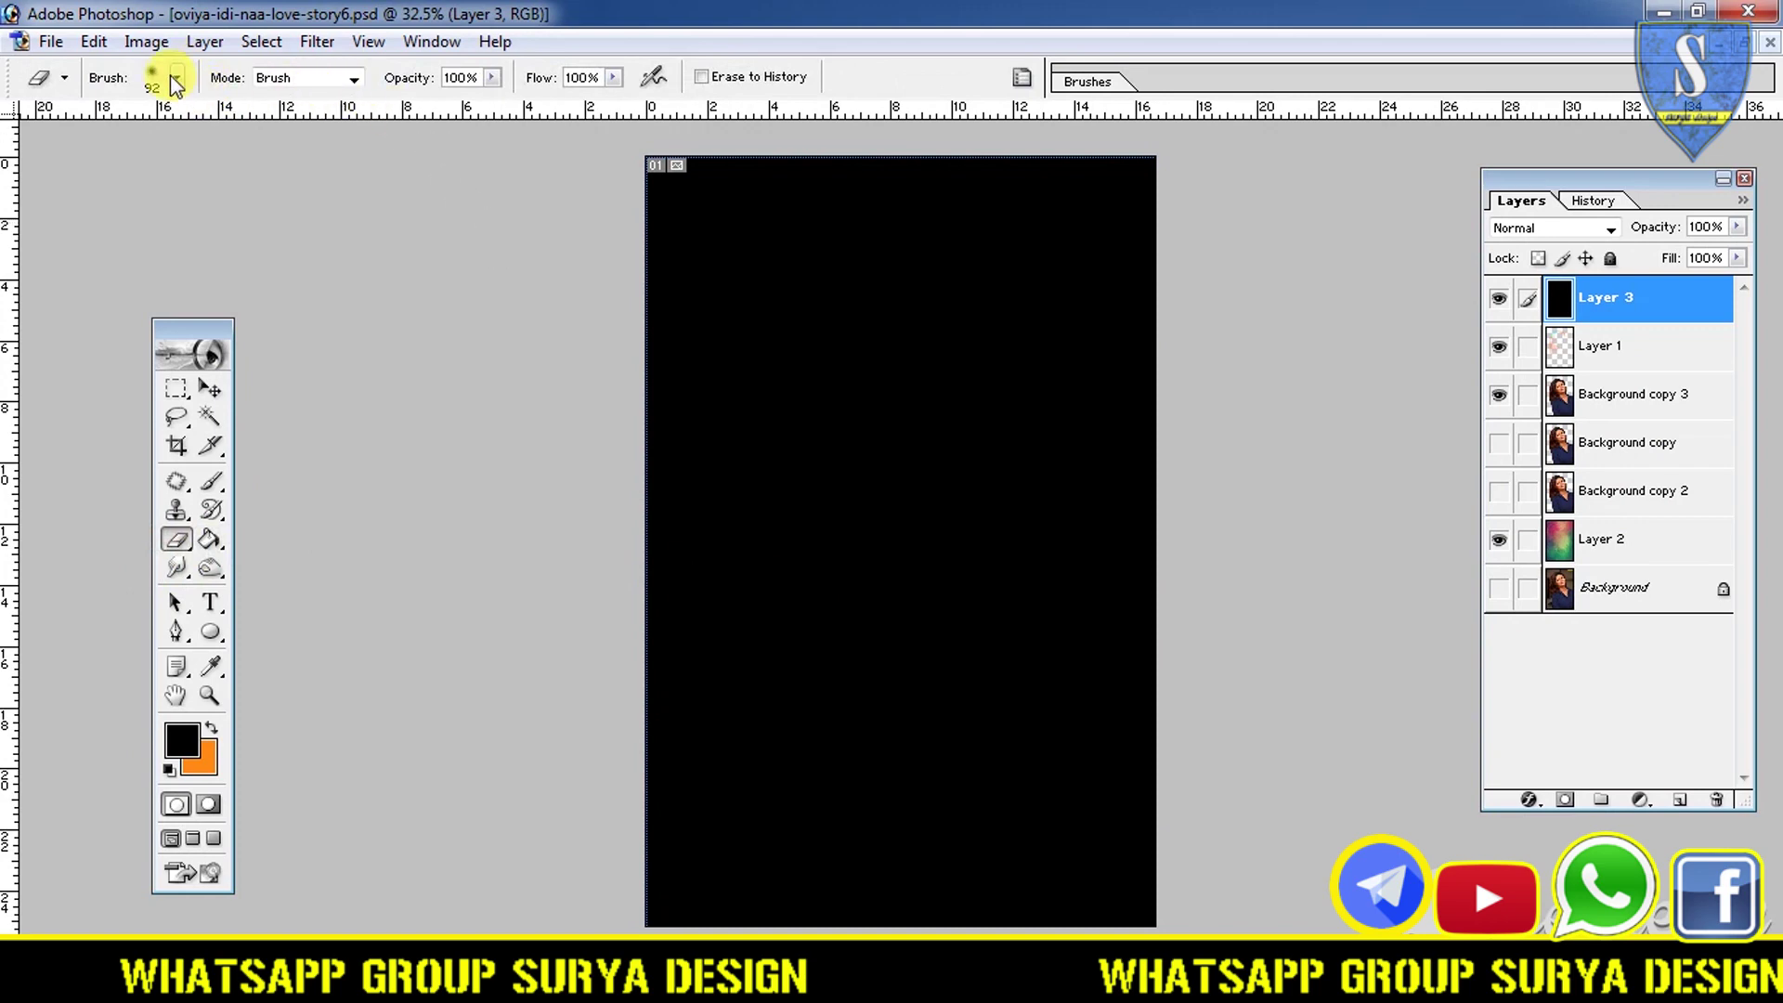
{"action": "left_click", "coordinate": [174, 81]}
{"action": "left_click_drag", "start_coordinate": [221, 146], "coordinate": [256, 149]}
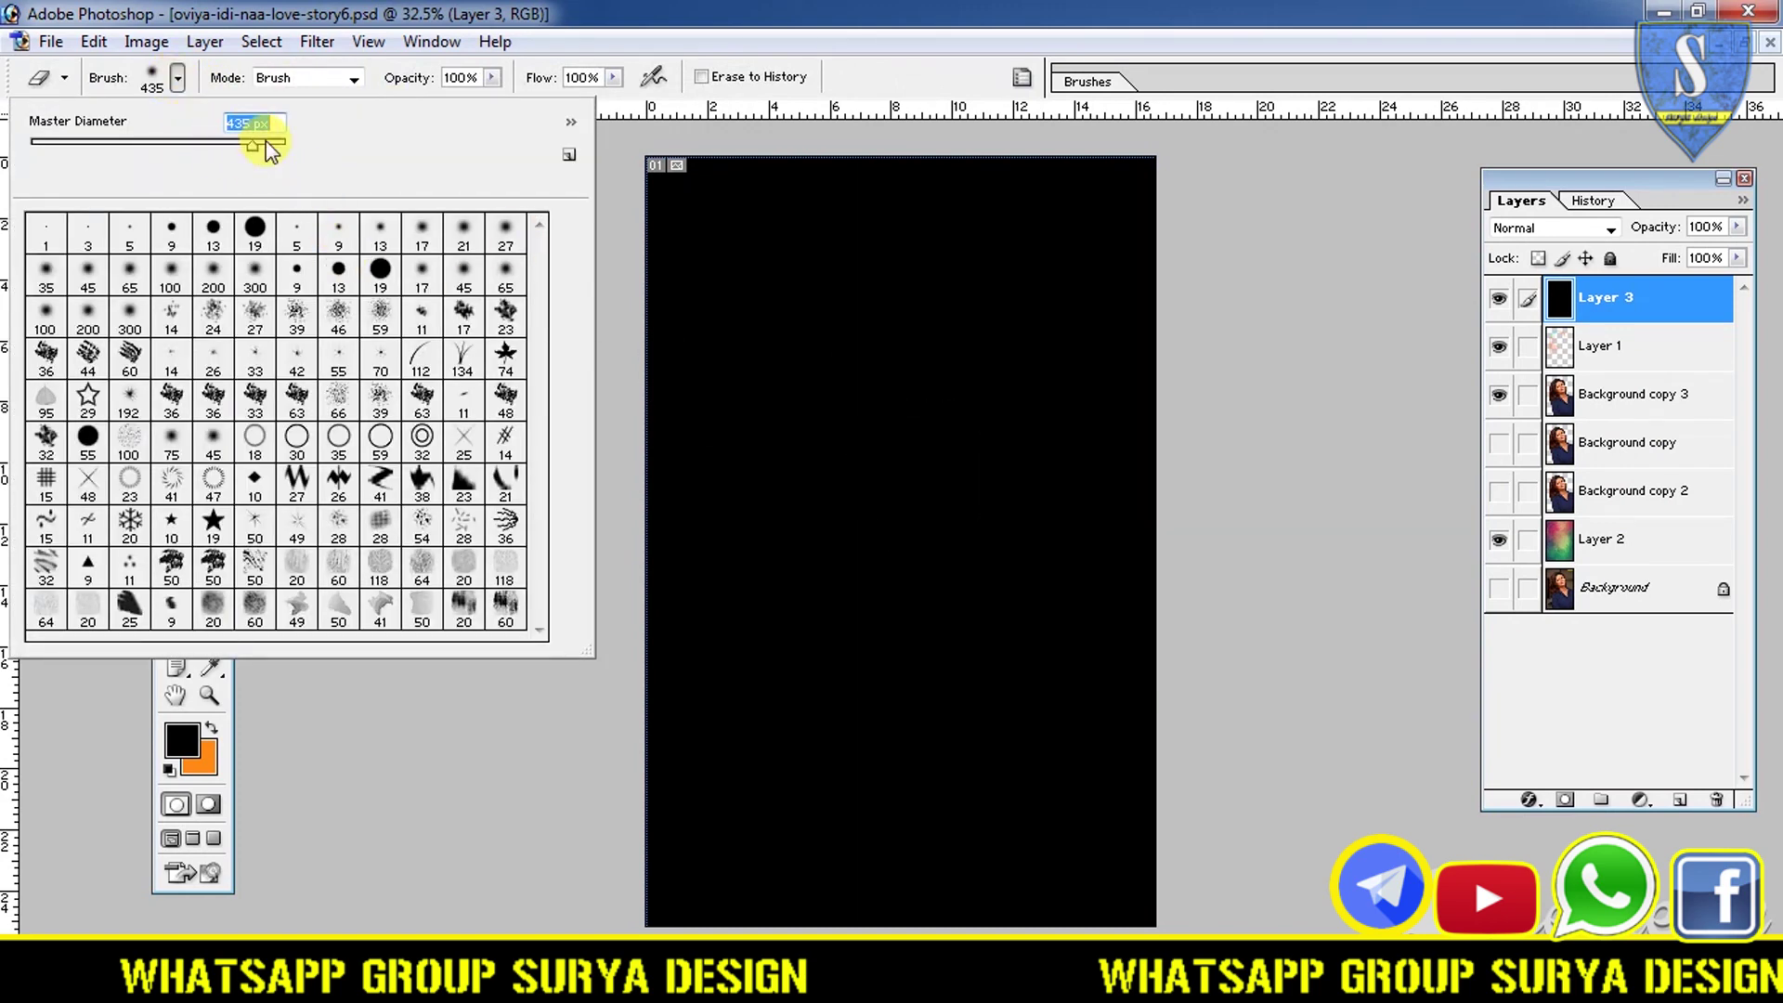
{"action": "left_click_drag", "start_coordinate": [286, 152], "coordinate": [576, 146]}
{"action": "left_click", "coordinate": [923, 510]}
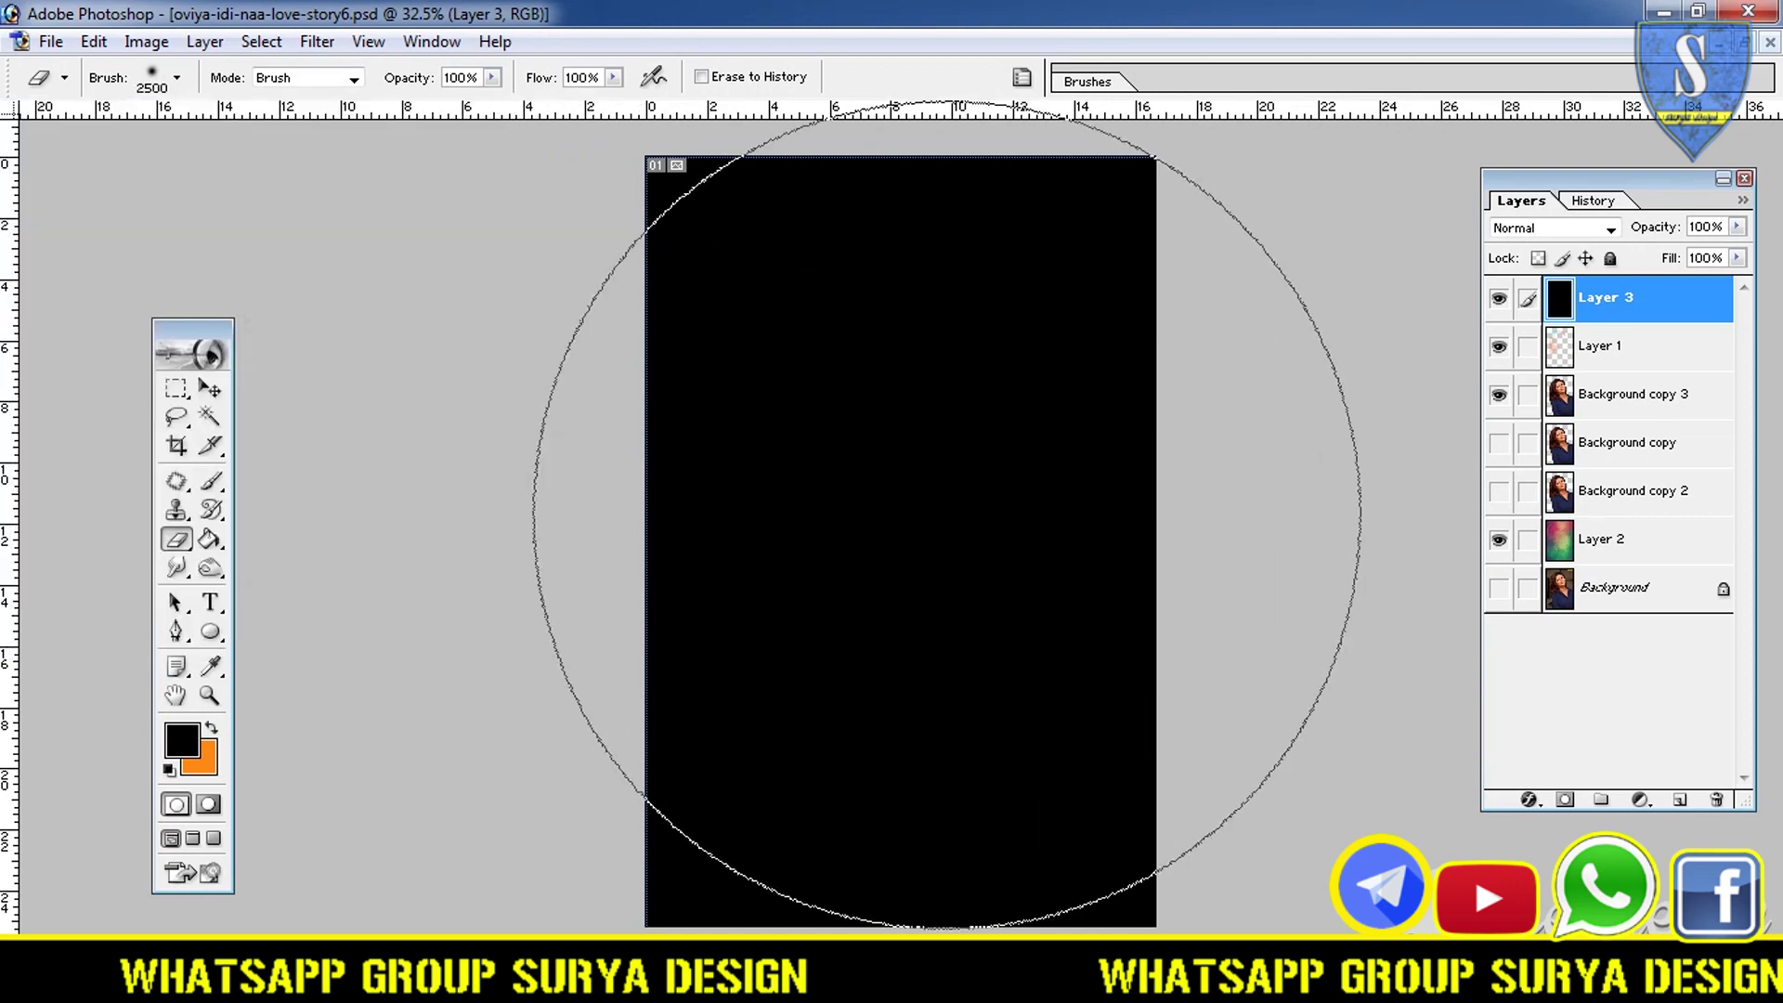
{"action": "left_click", "coordinate": [938, 493]}
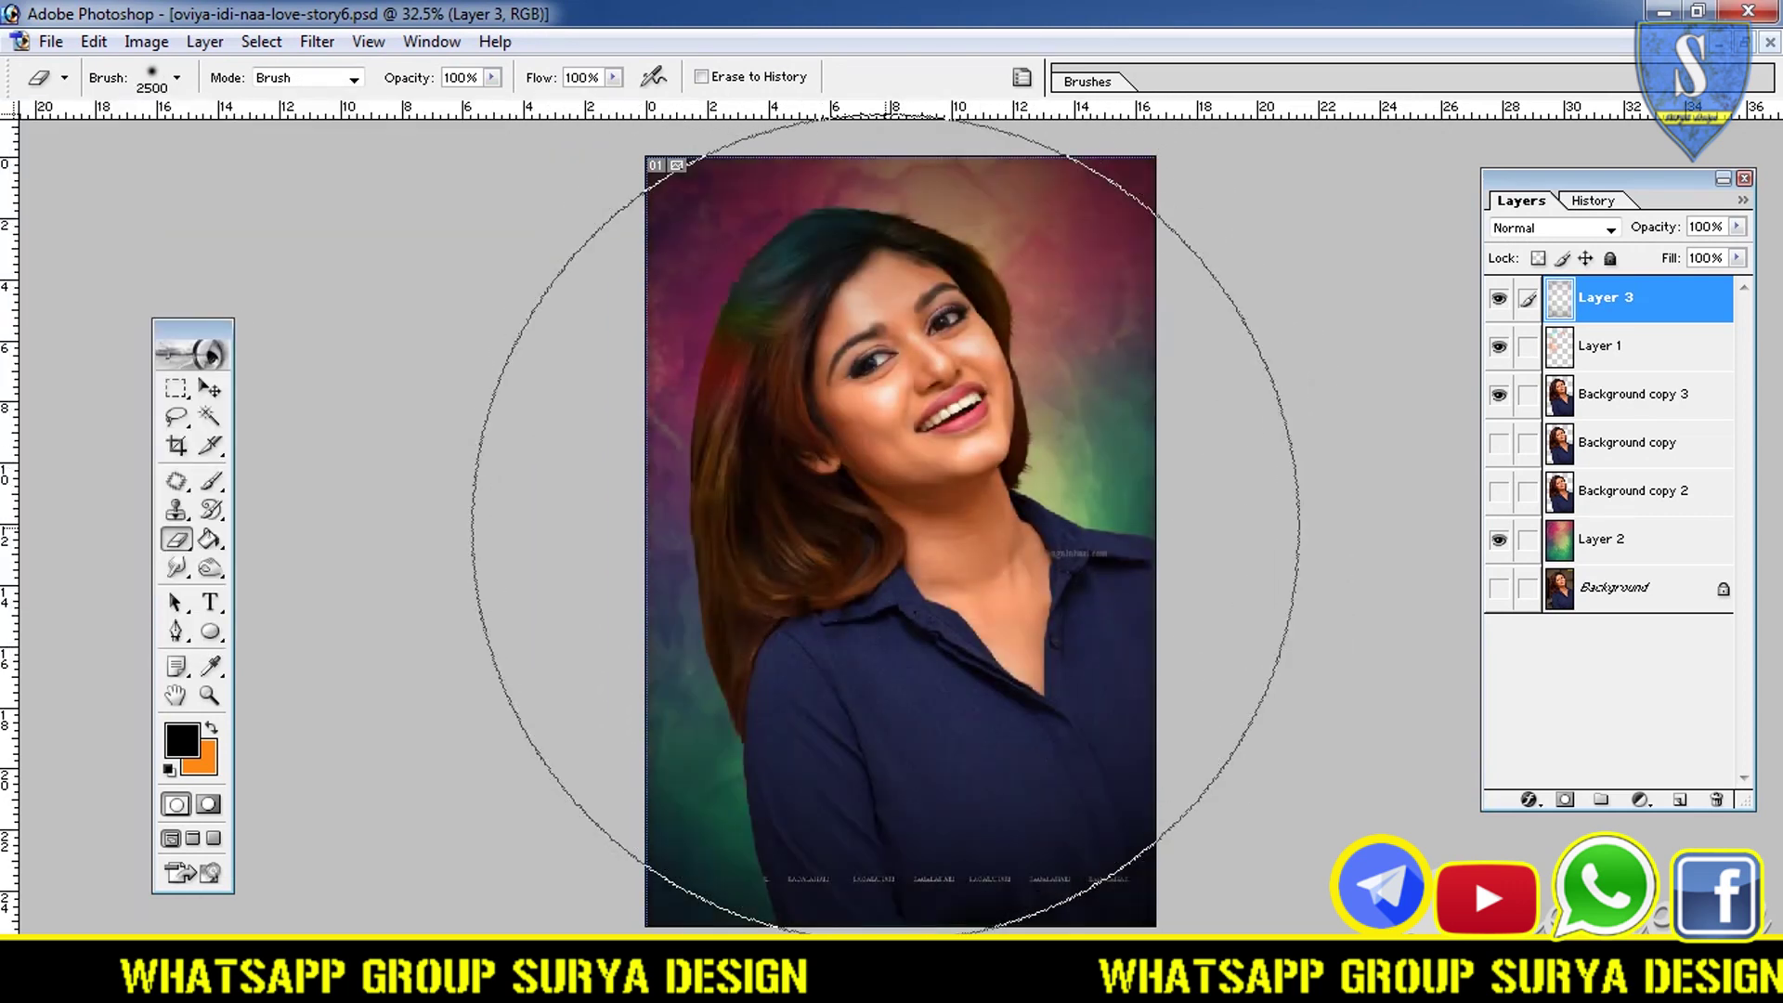
- Clear the black off the hair and face with a 343 px eraser
{"action": "left_click", "coordinate": [151, 80]}
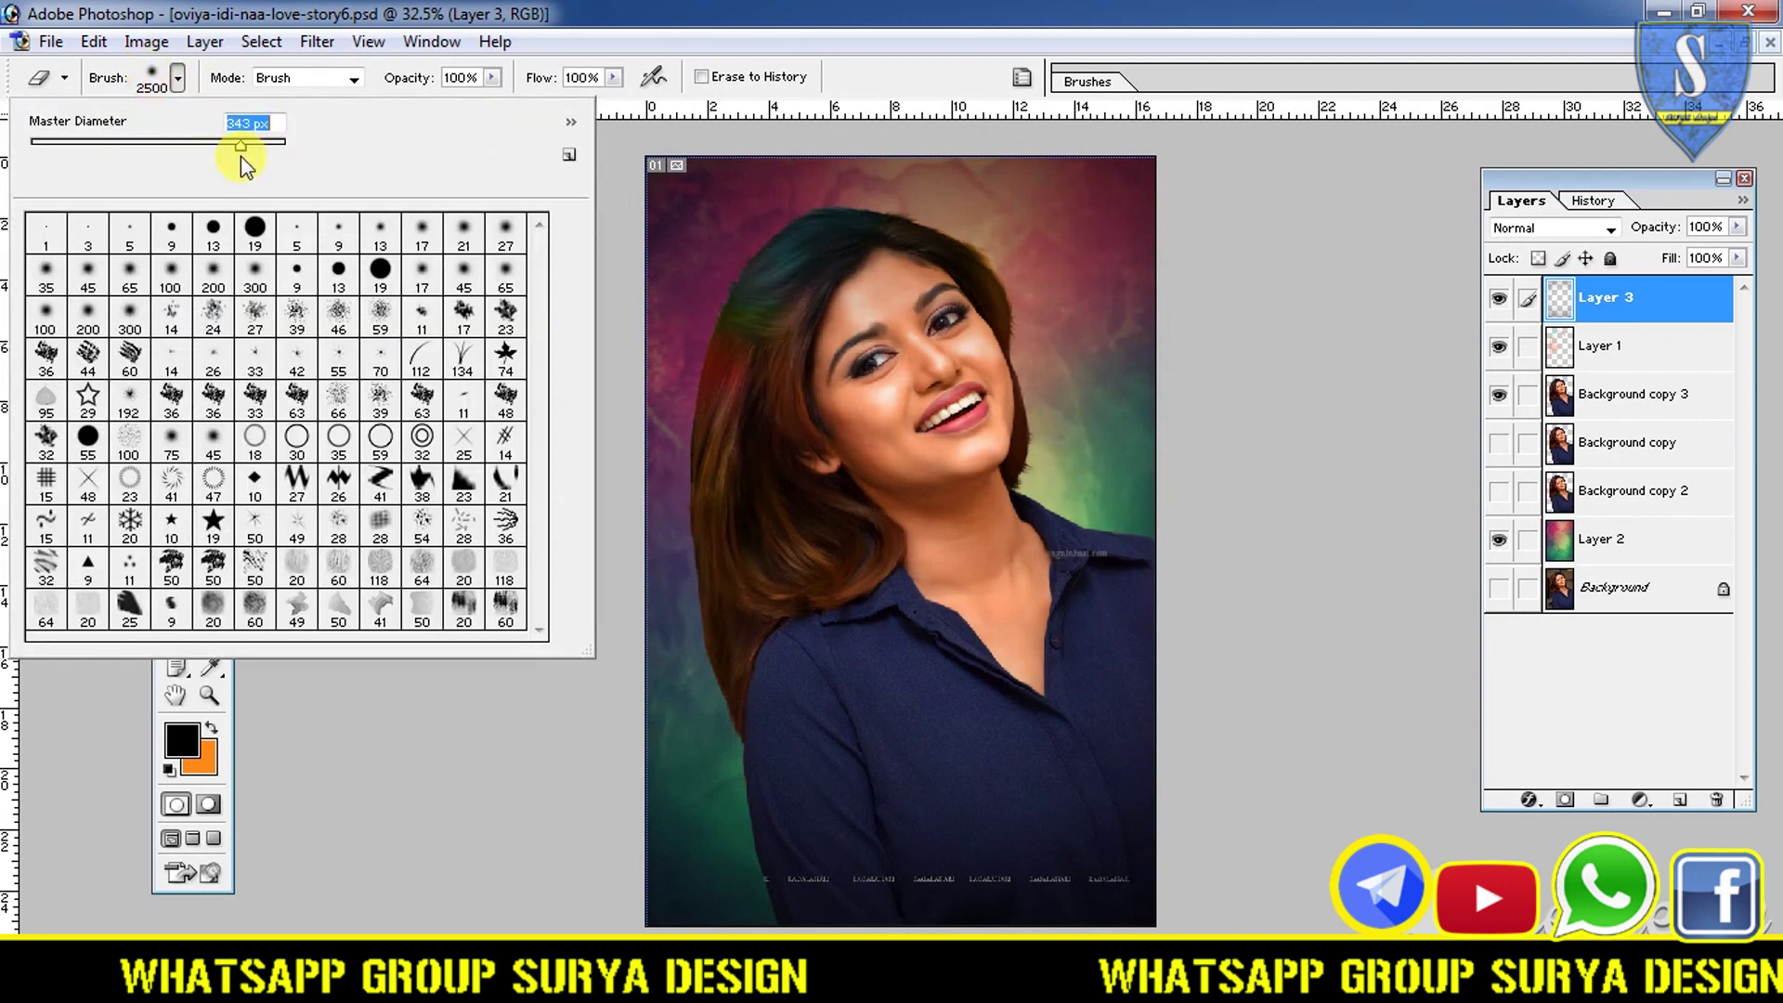
{"action": "left_click", "coordinate": [878, 376]}
{"action": "left_click_drag", "start_coordinate": [800, 336], "coordinate": [766, 309]}
{"action": "left_click_drag", "start_coordinate": [770, 394], "coordinate": [874, 382]}
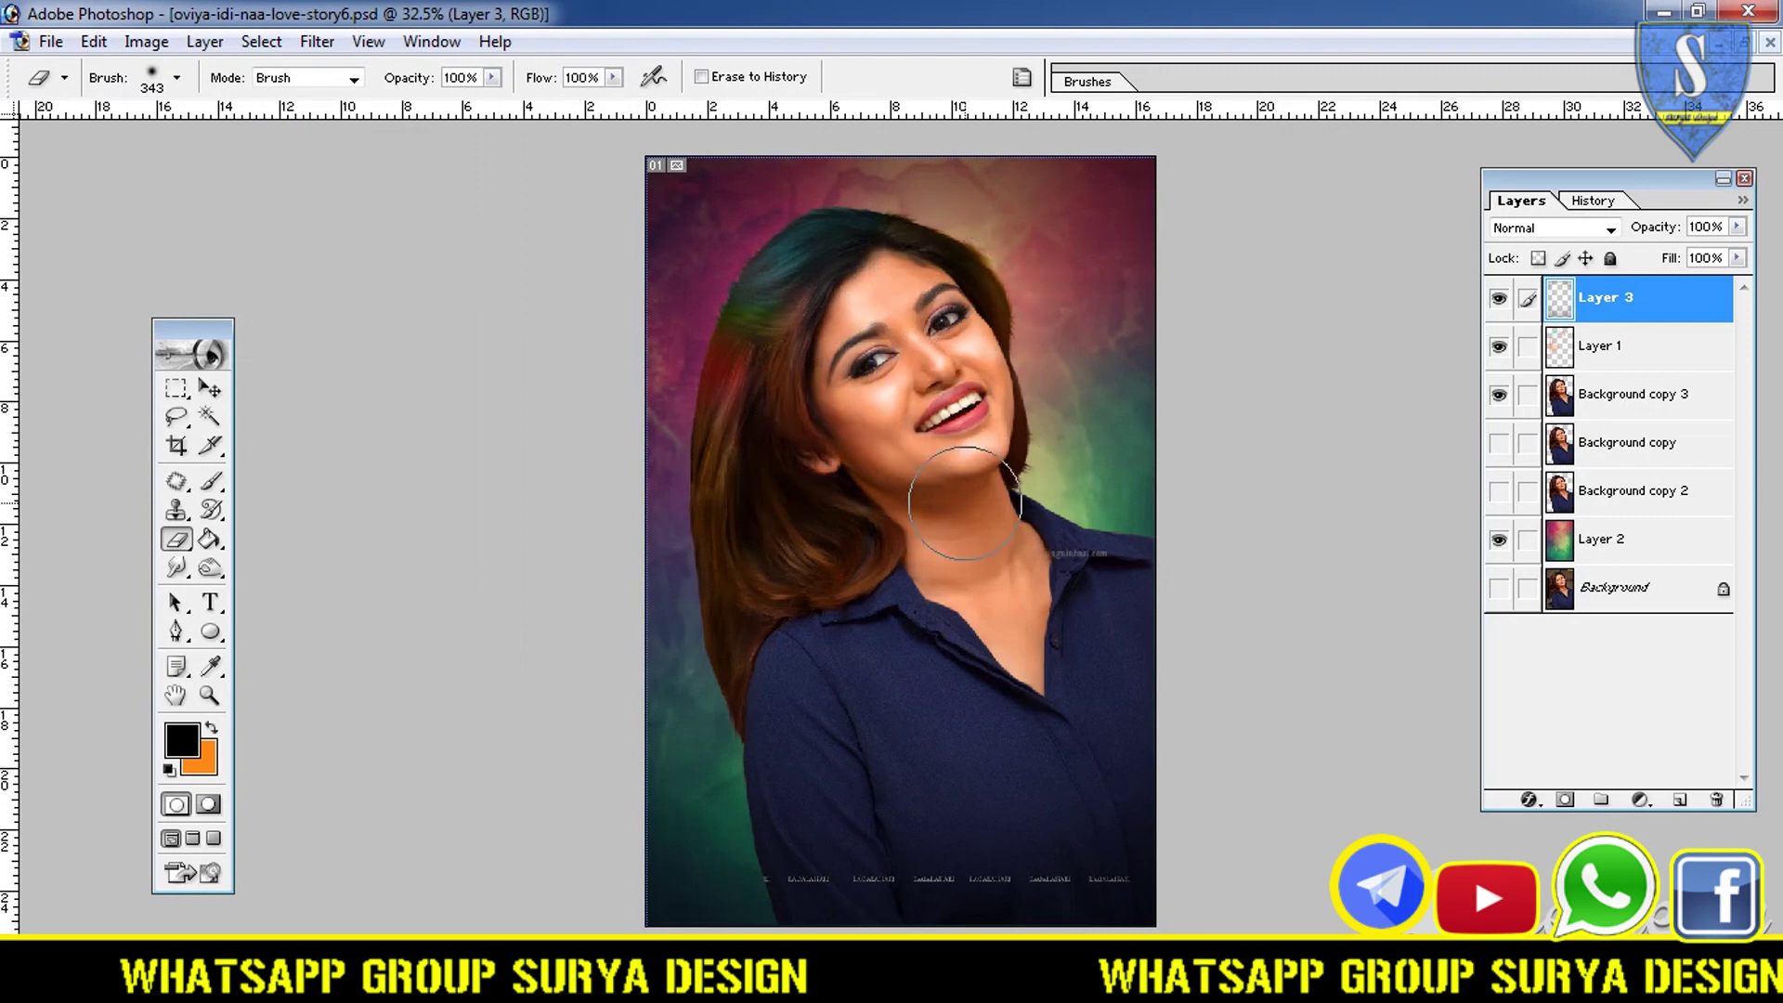
{"action": "mouse_move", "coordinate": [744, 506]}
{"action": "left_mouse_down"}
{"action": "mouse_move", "coordinate": [837, 535]}
{"action": "mouse_move", "coordinate": [777, 510]}
{"action": "mouse_move", "coordinate": [1029, 471]}
{"action": "left_mouse_up"}
- Zoom to 200% on the cheek and make Layer 1 the active brush layer
{"action": "left_click", "coordinate": [210, 696]}
{"action": "left_click", "coordinate": [978, 356]}
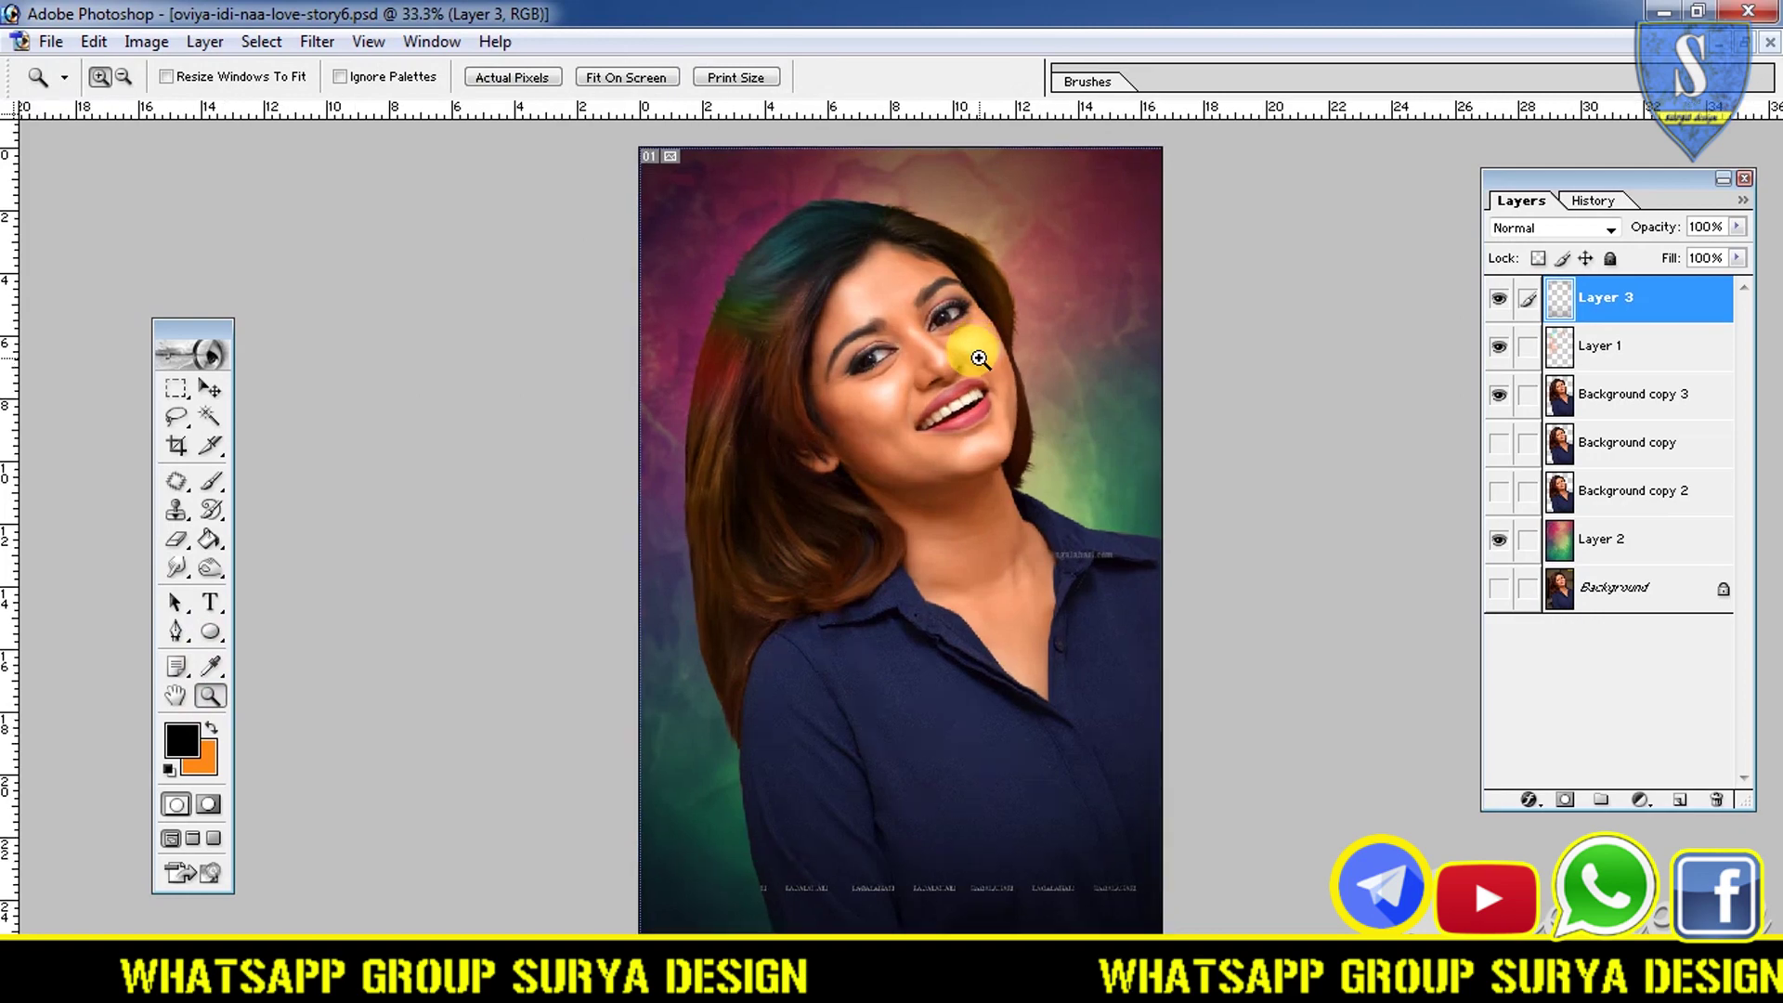
{"action": "left_click", "coordinate": [978, 357]}
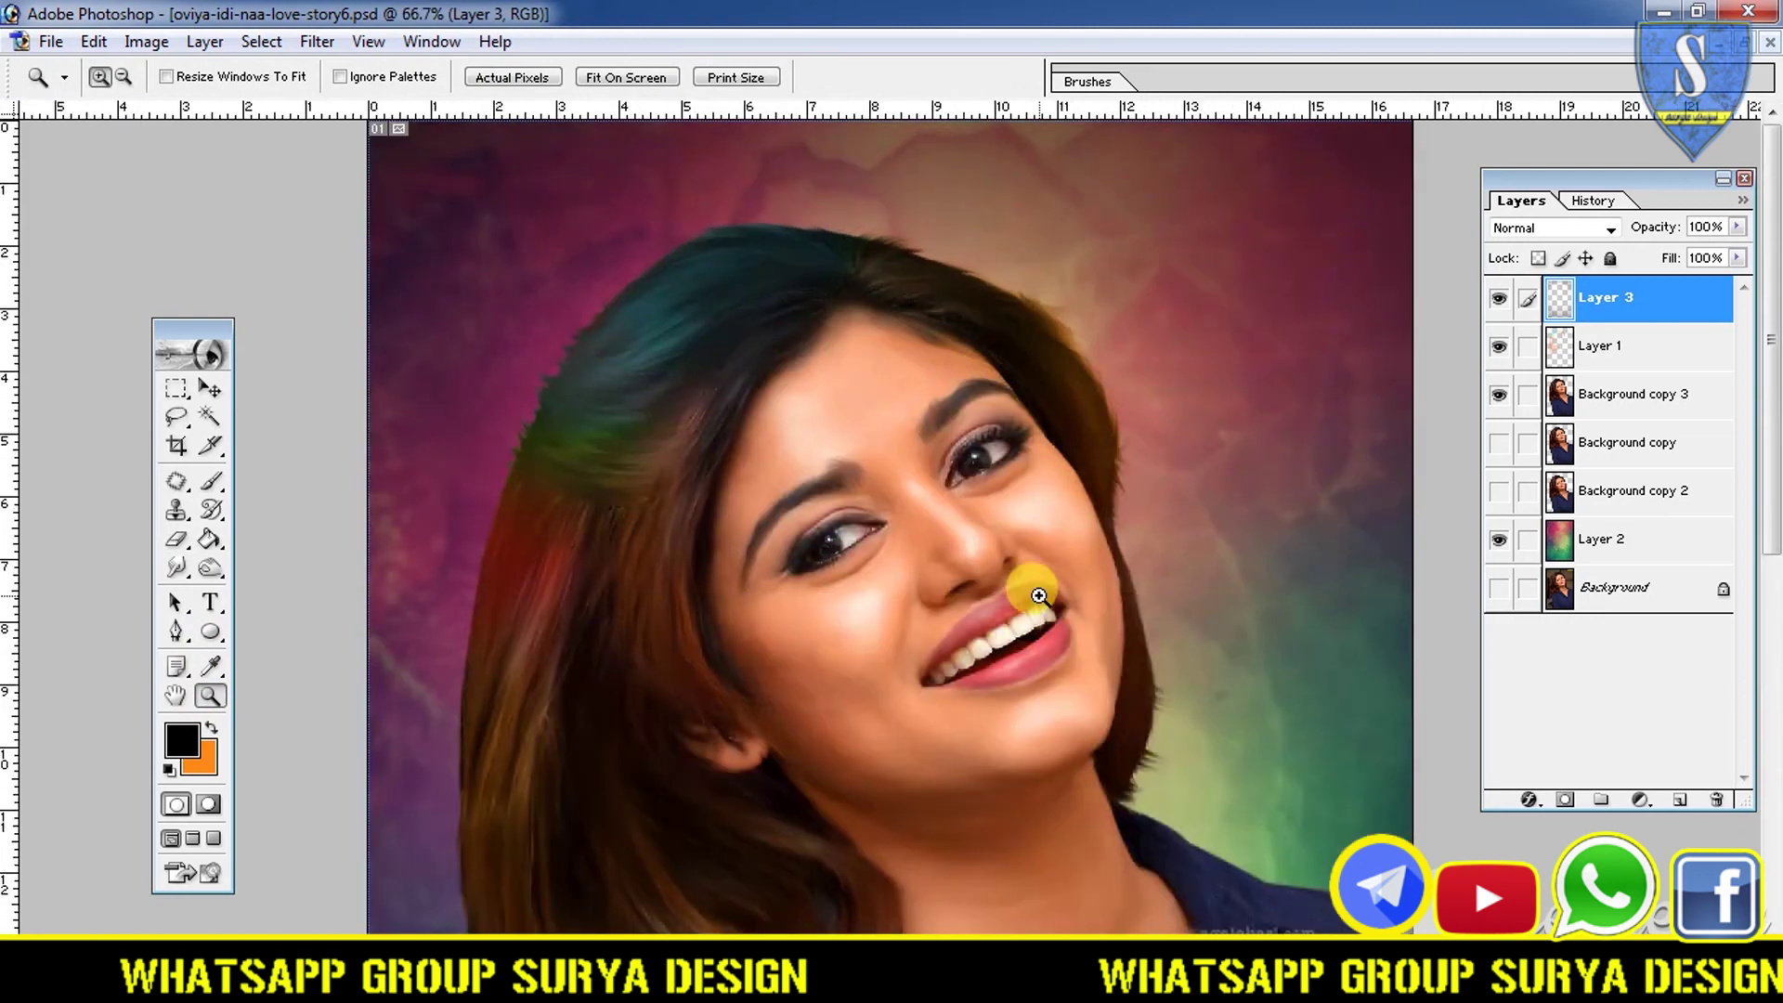
{"action": "left_click", "coordinate": [1039, 595]}
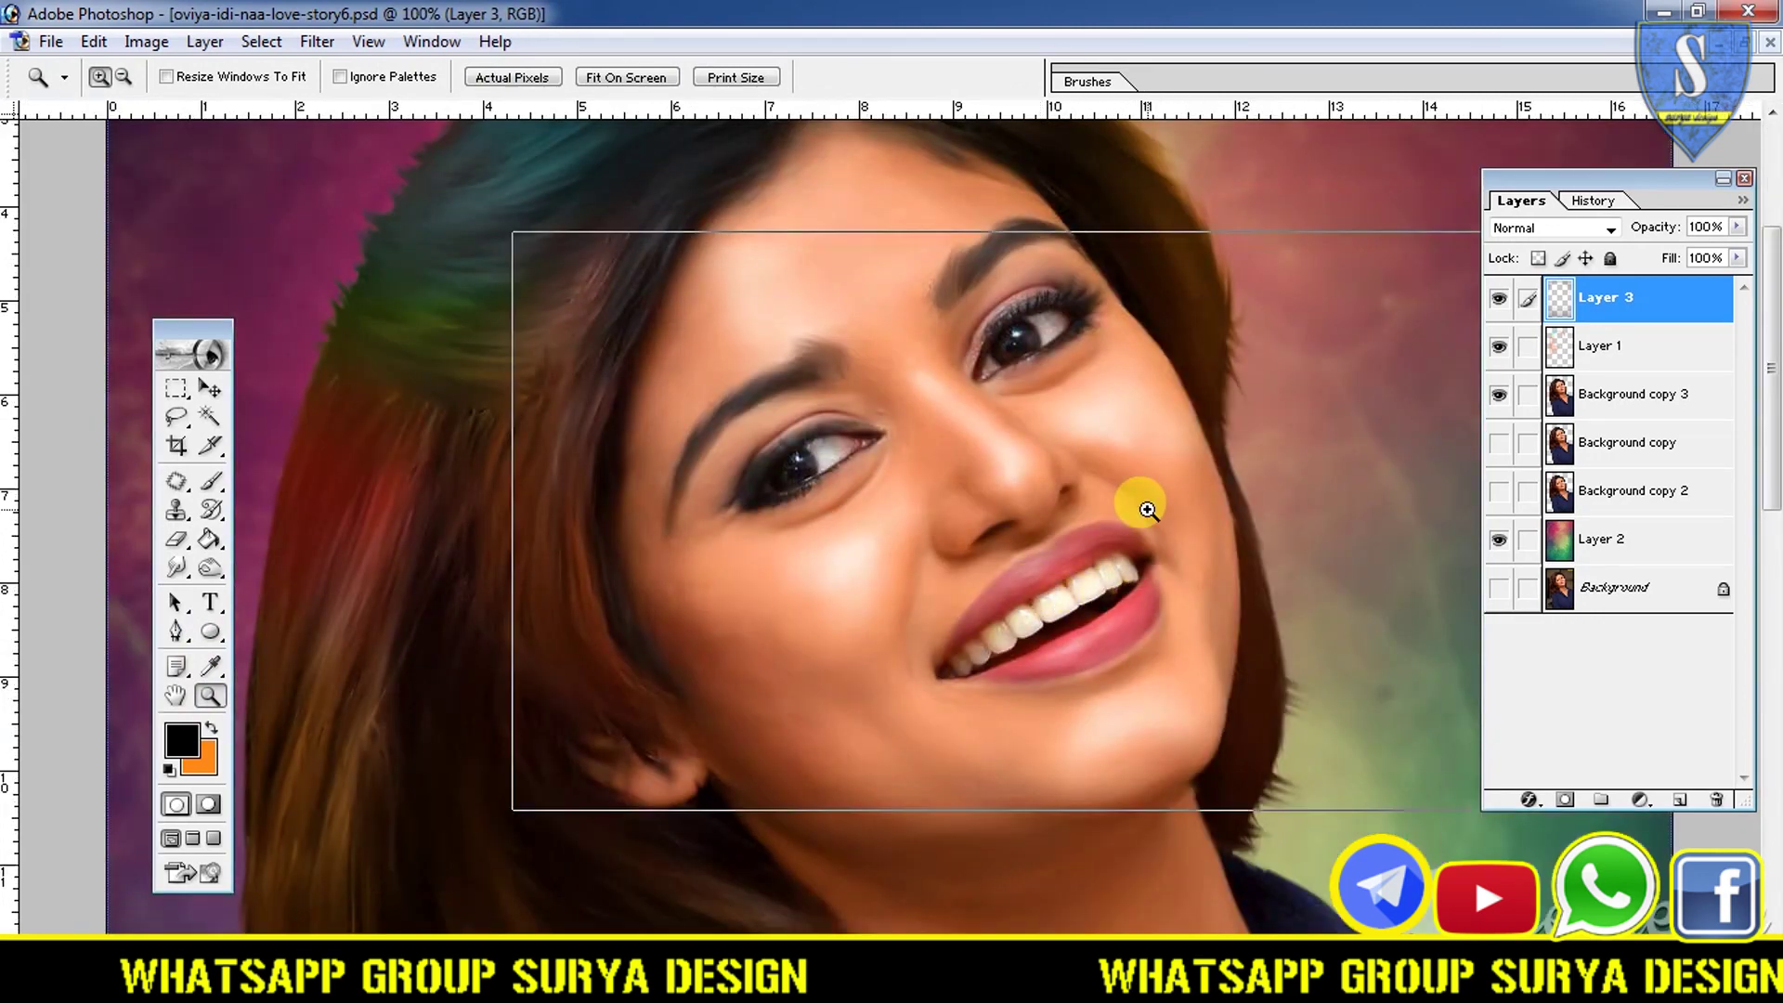
{"action": "left_click", "coordinate": [1148, 509]}
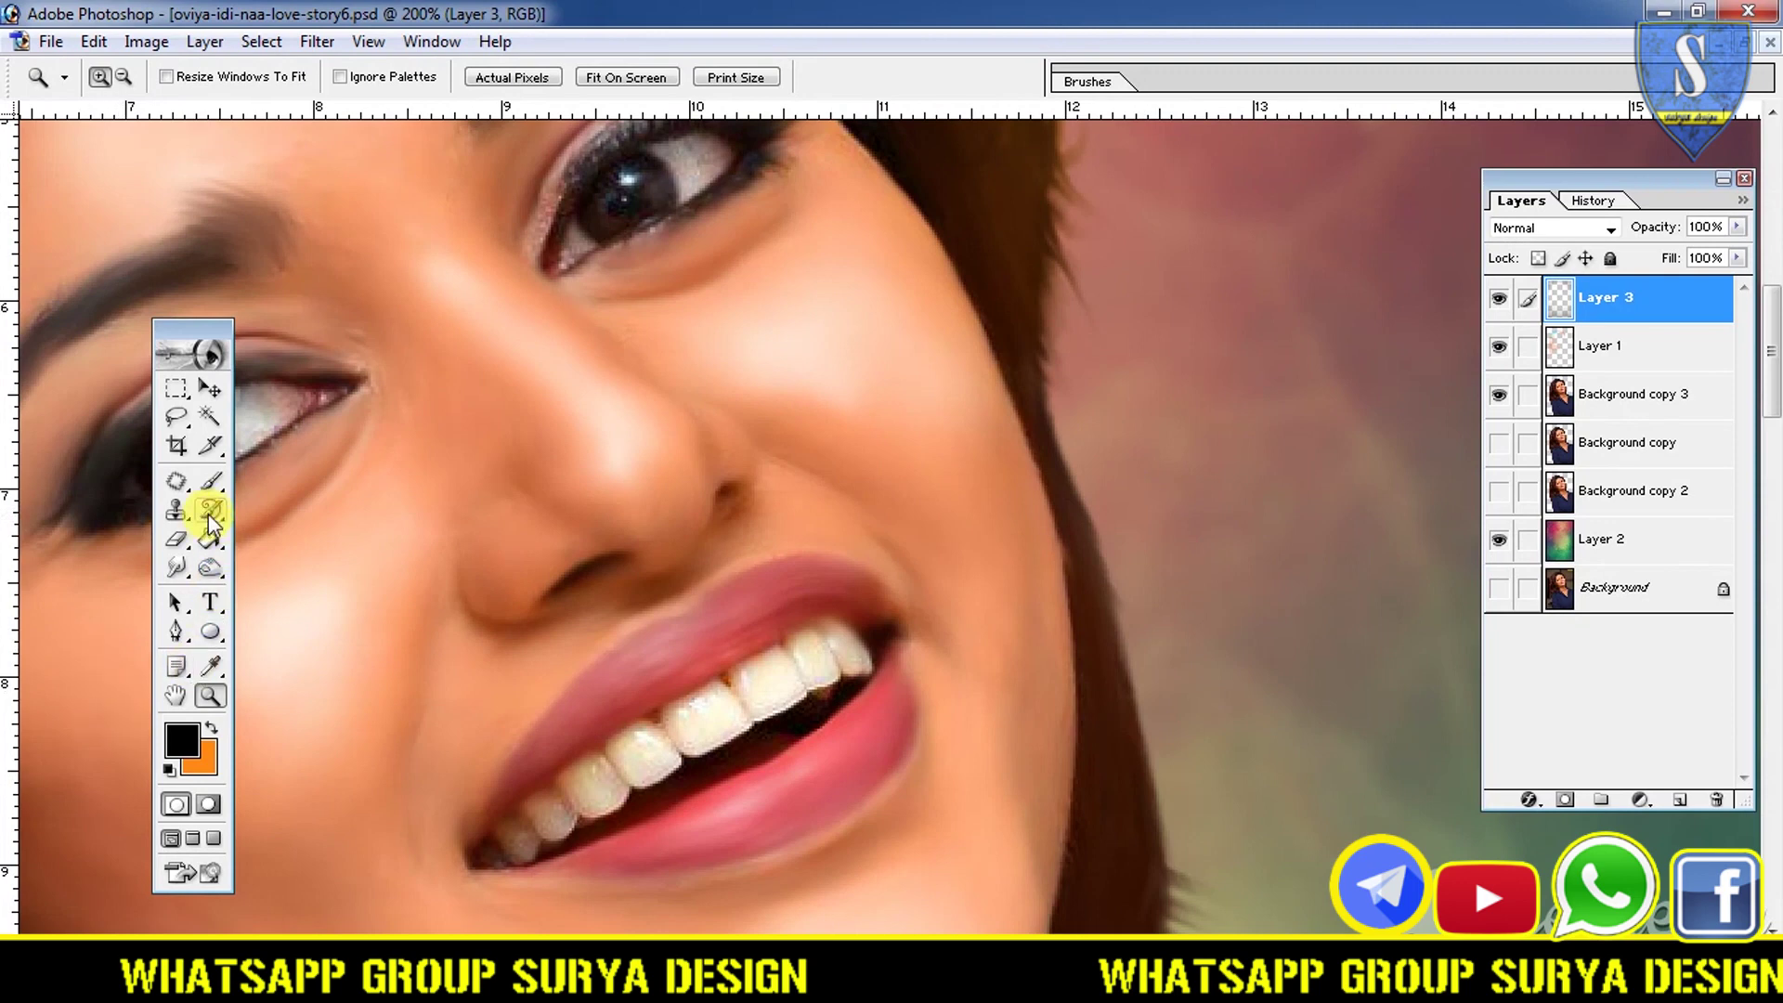
{"action": "left_click", "coordinate": [212, 483]}
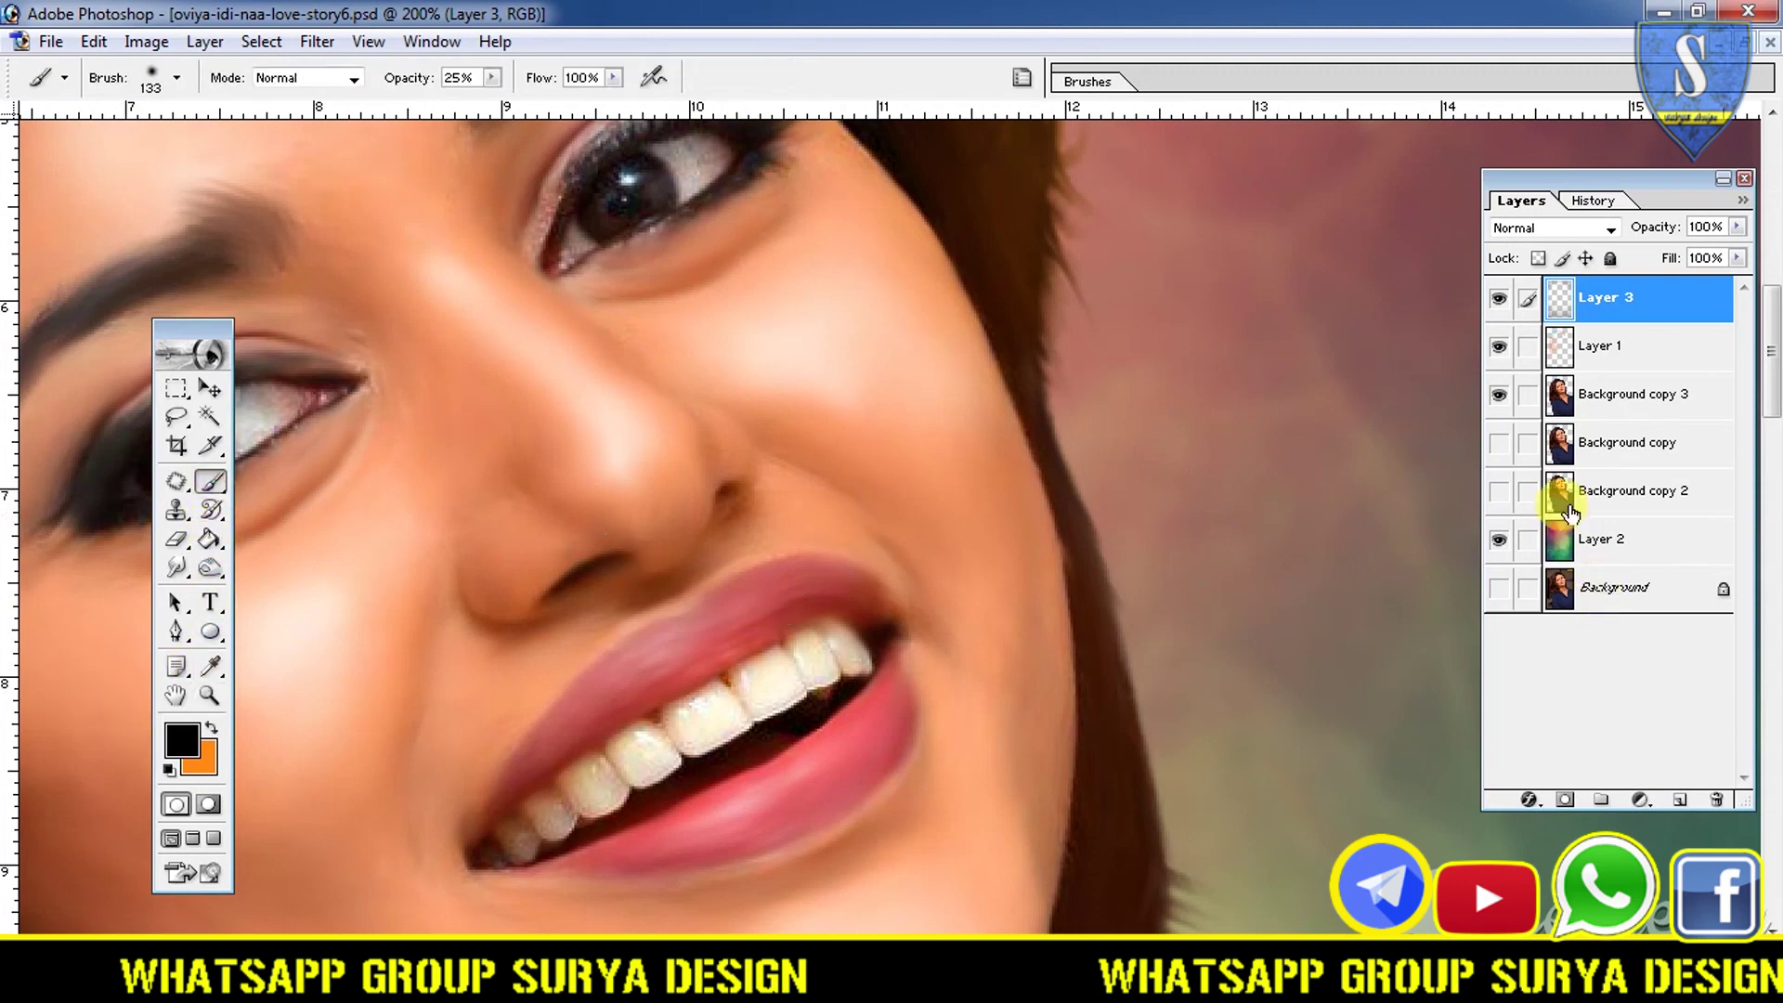
{"action": "left_click", "coordinate": [1606, 357]}
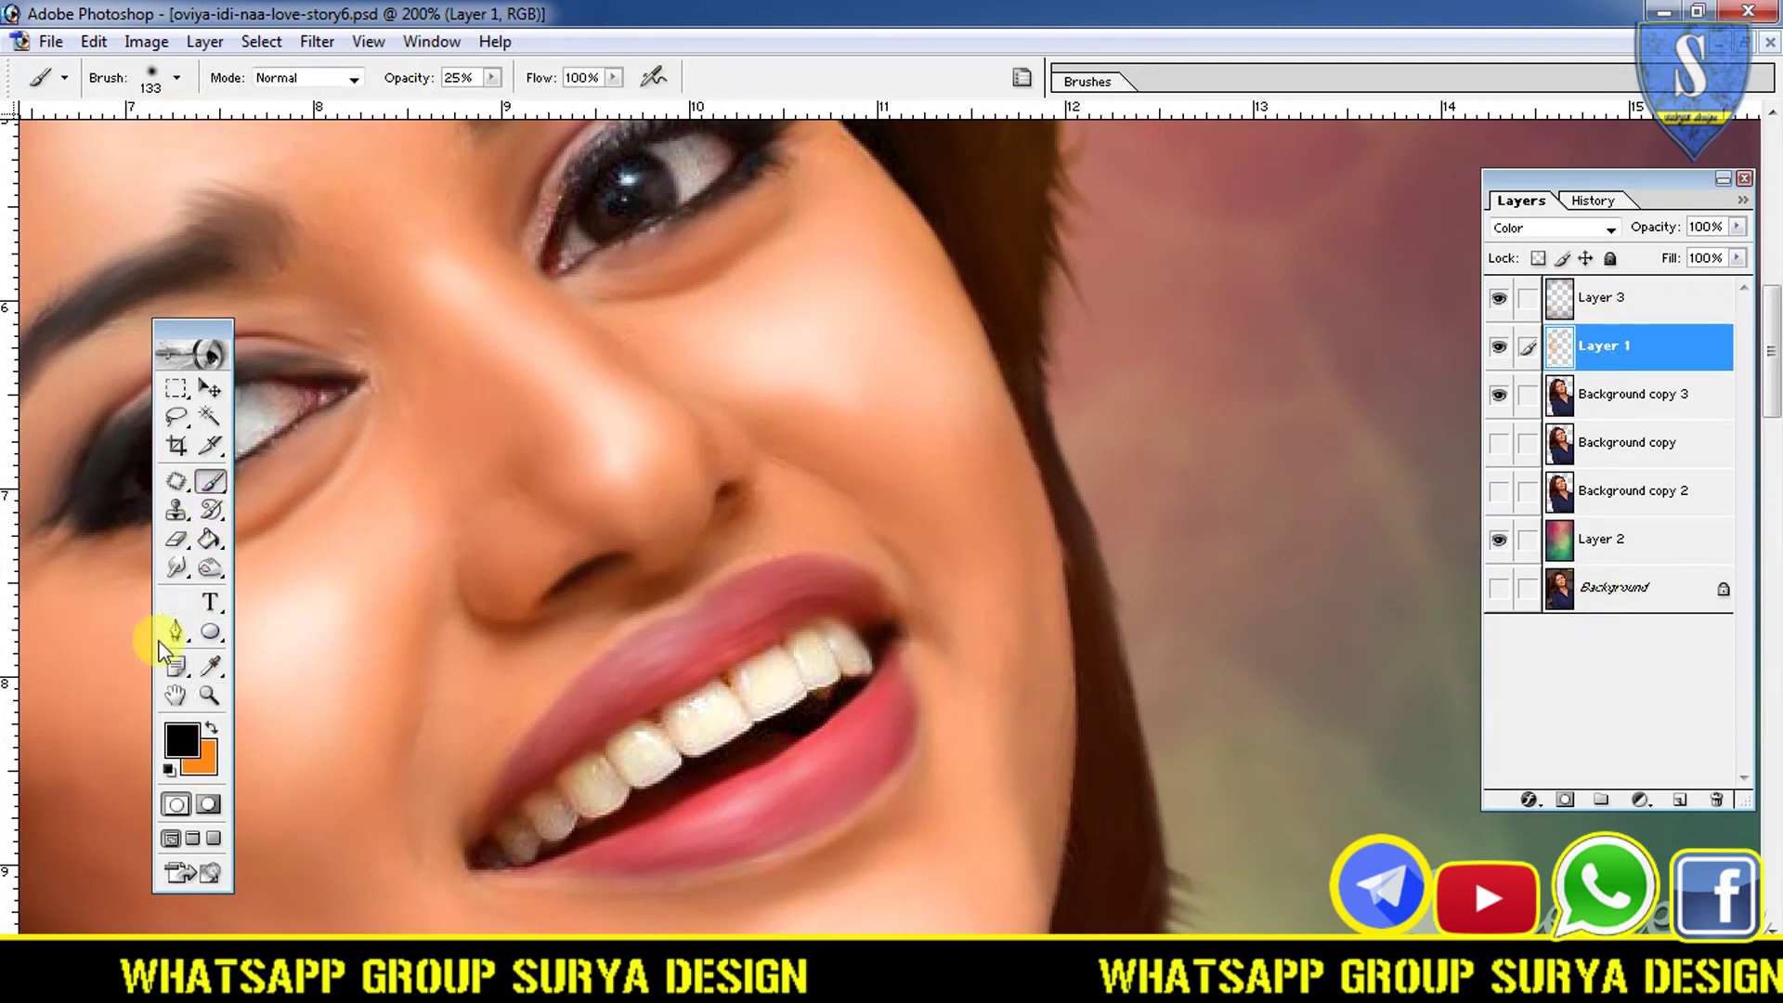
- Pick the rosy red DD4A5A as the foreground colour
{"action": "left_click", "coordinate": [180, 740]}
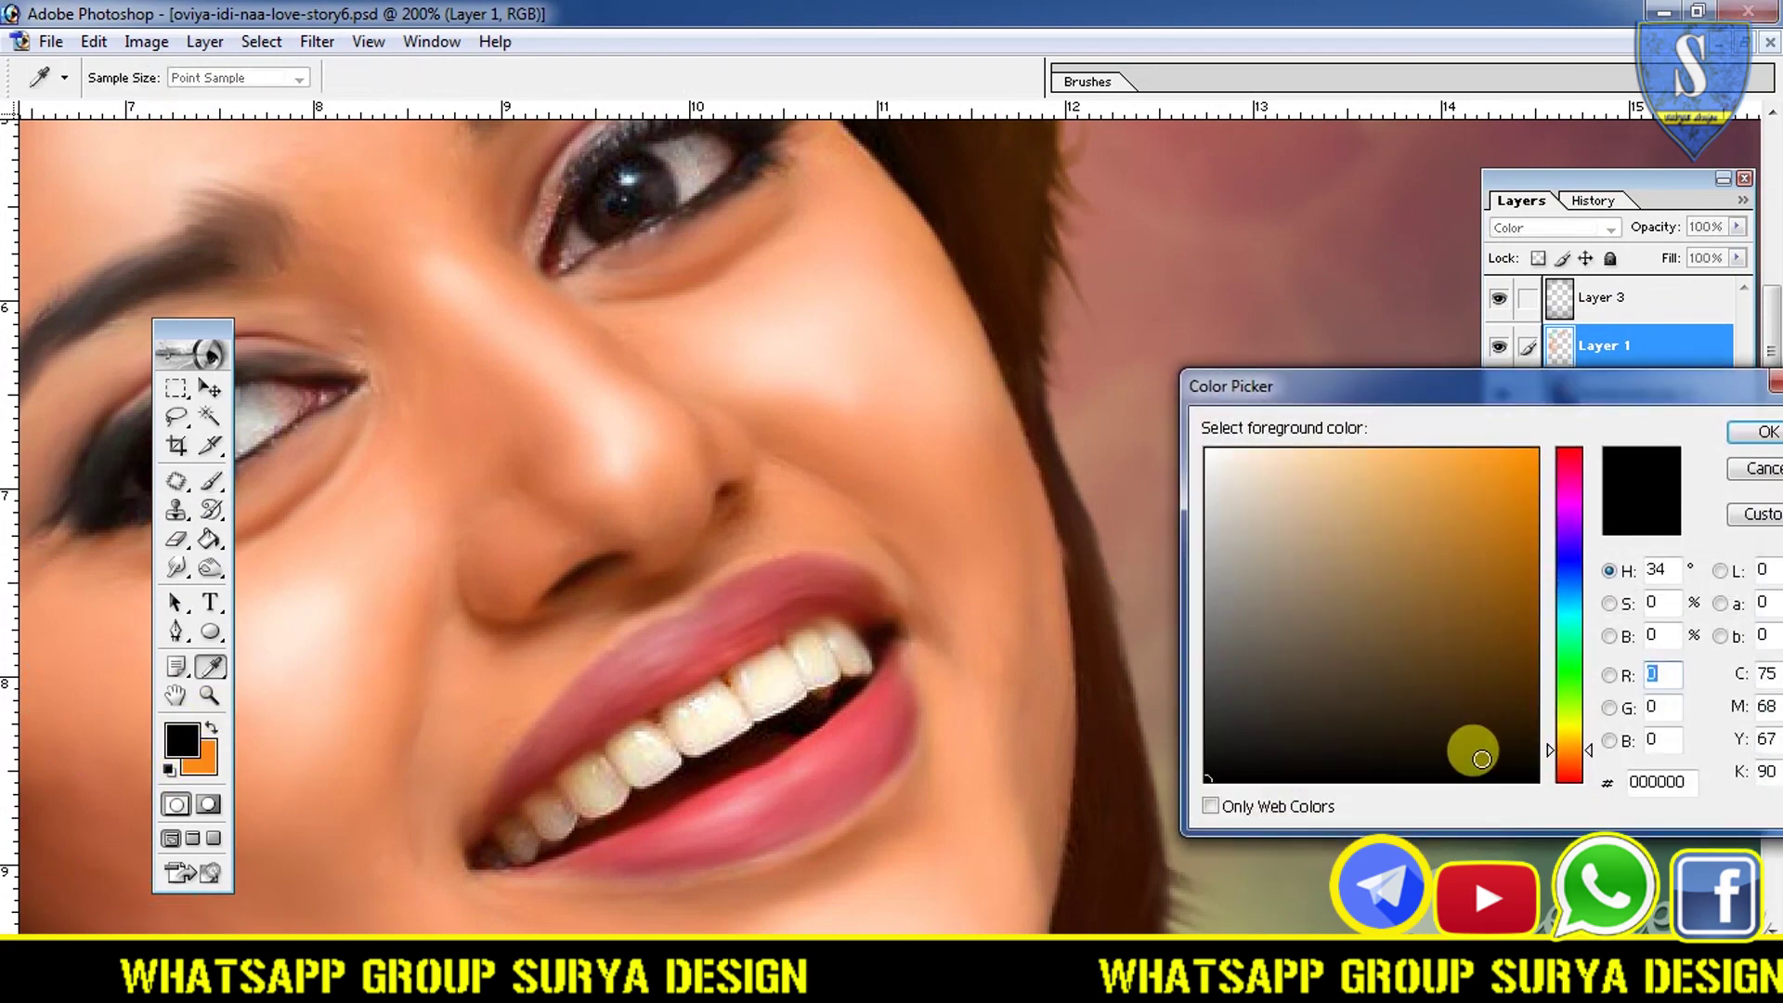
{"action": "left_click", "coordinate": [1612, 675]}
{"action": "left_click", "coordinate": [1611, 675]}
{"action": "left_click_drag", "start_coordinate": [1555, 673], "coordinate": [1555, 493]}
{"action": "left_click_drag", "start_coordinate": [1449, 591], "coordinate": [1492, 587]}
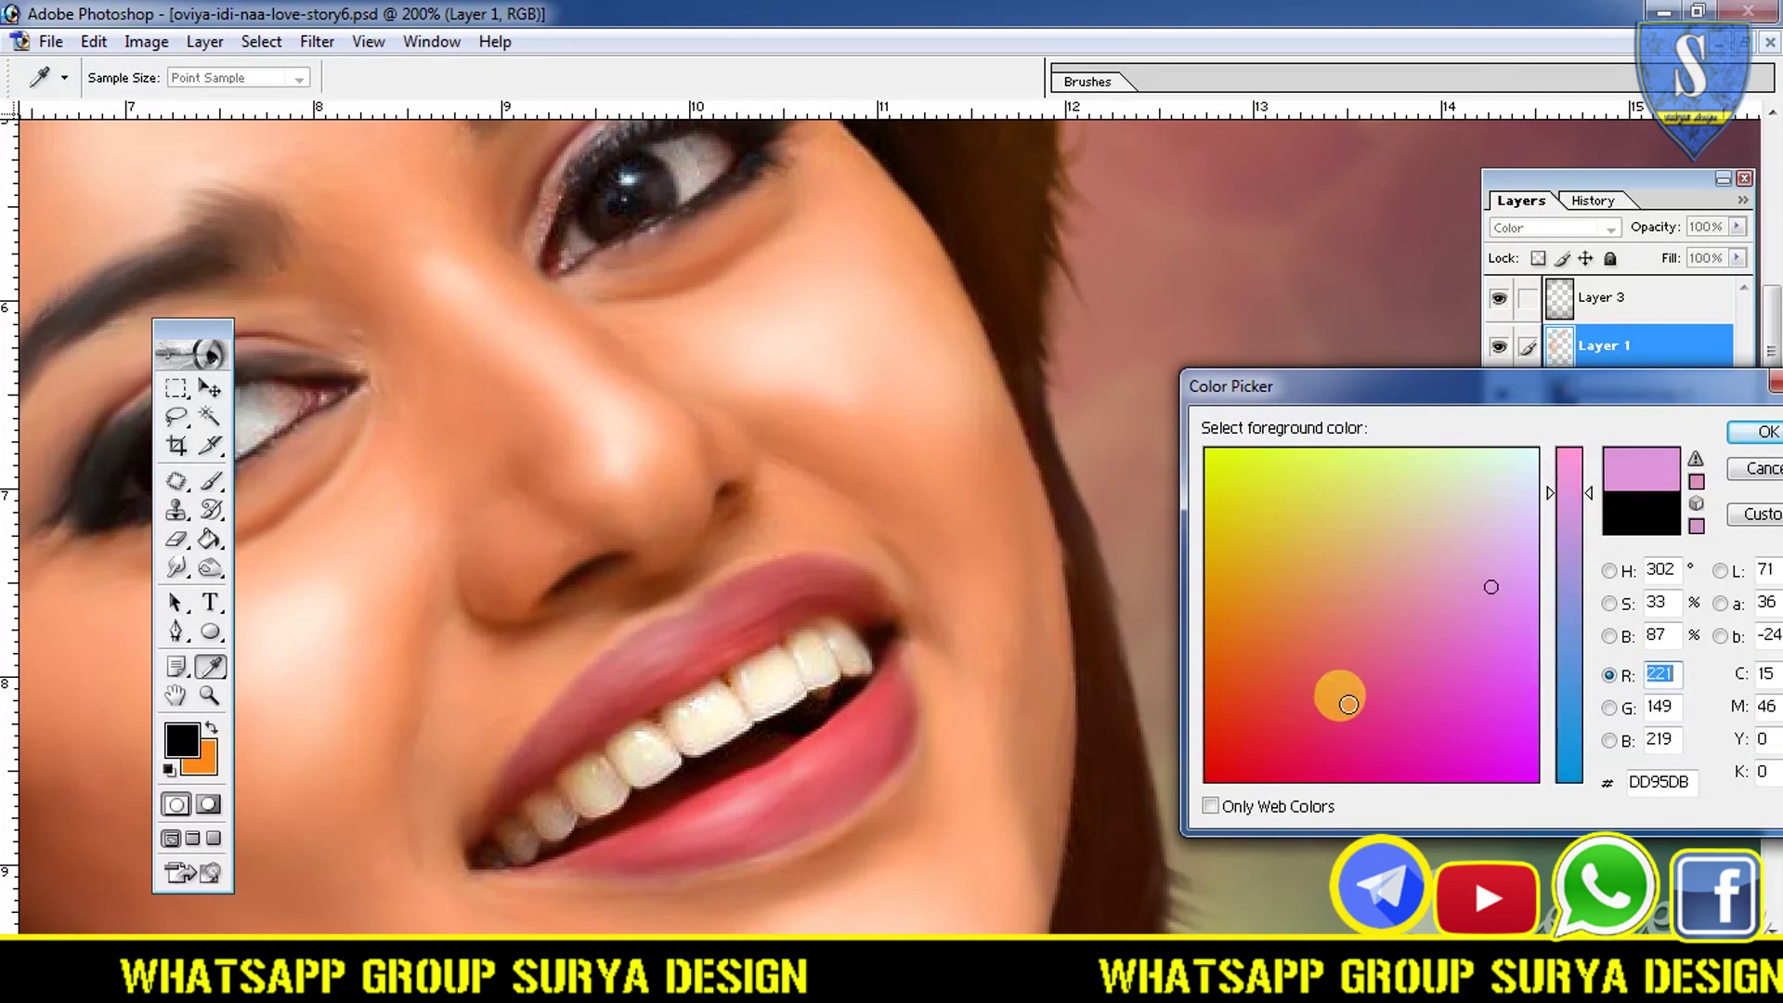
{"action": "left_click", "coordinate": [1323, 684]}
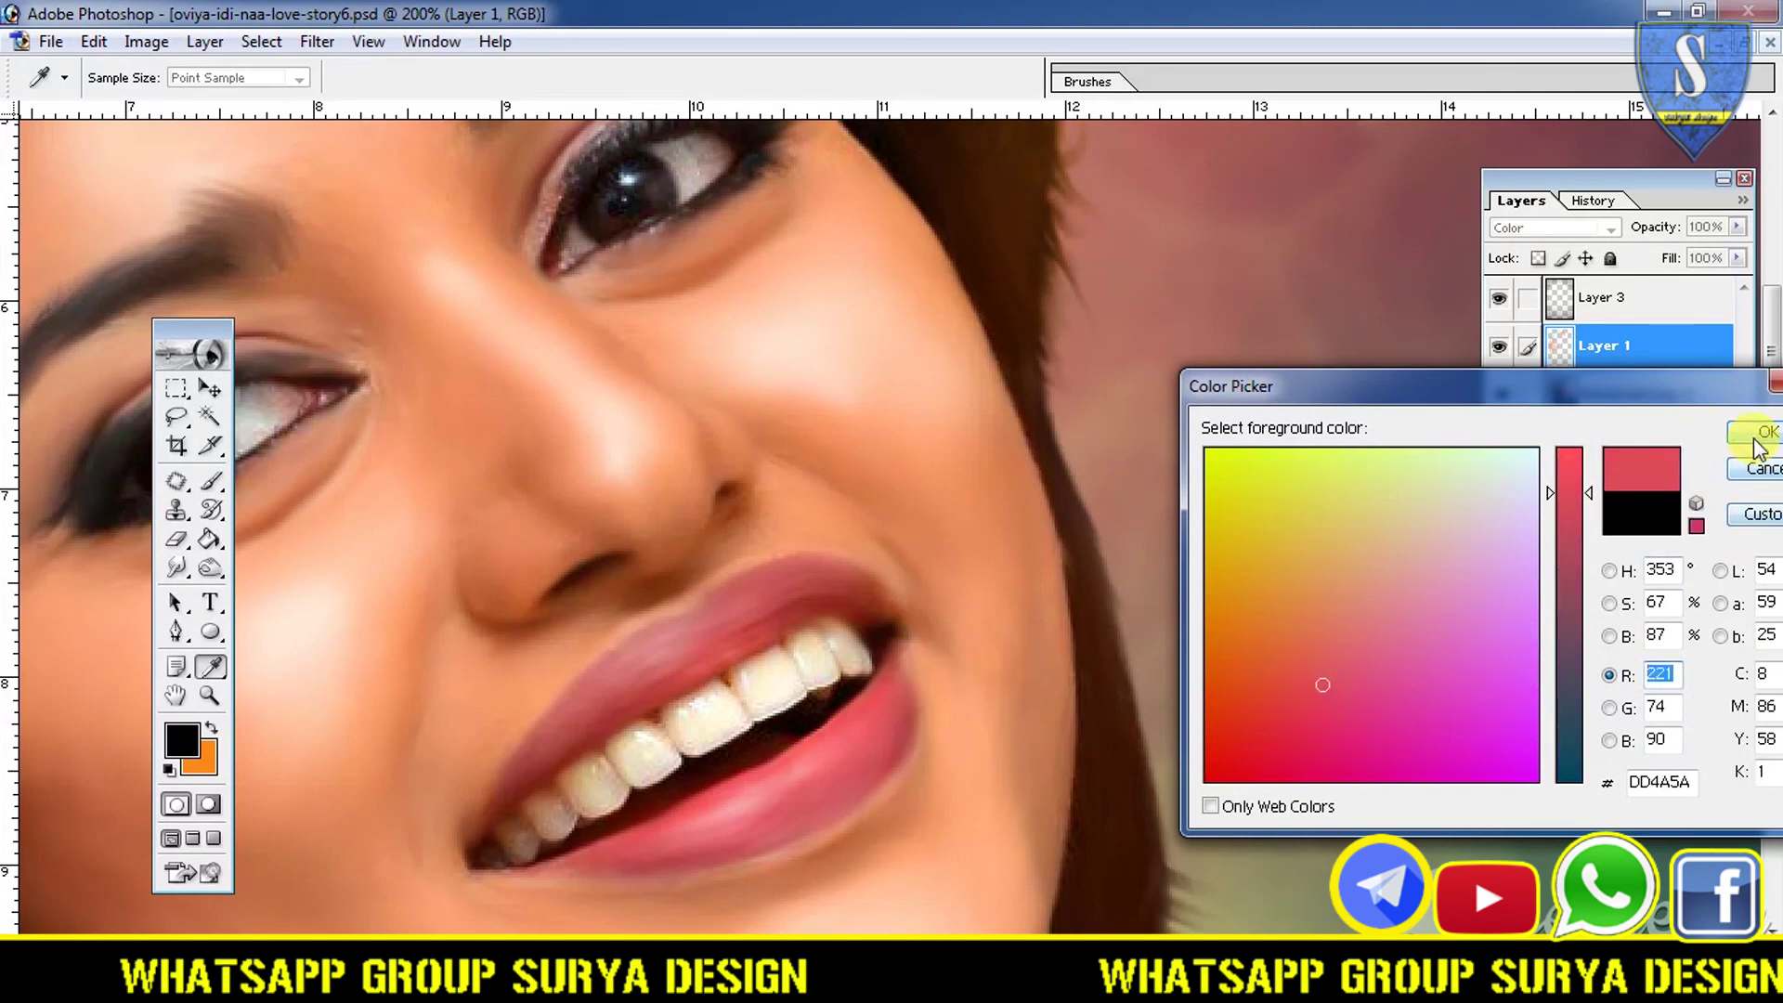
{"action": "left_click", "coordinate": [1756, 440]}
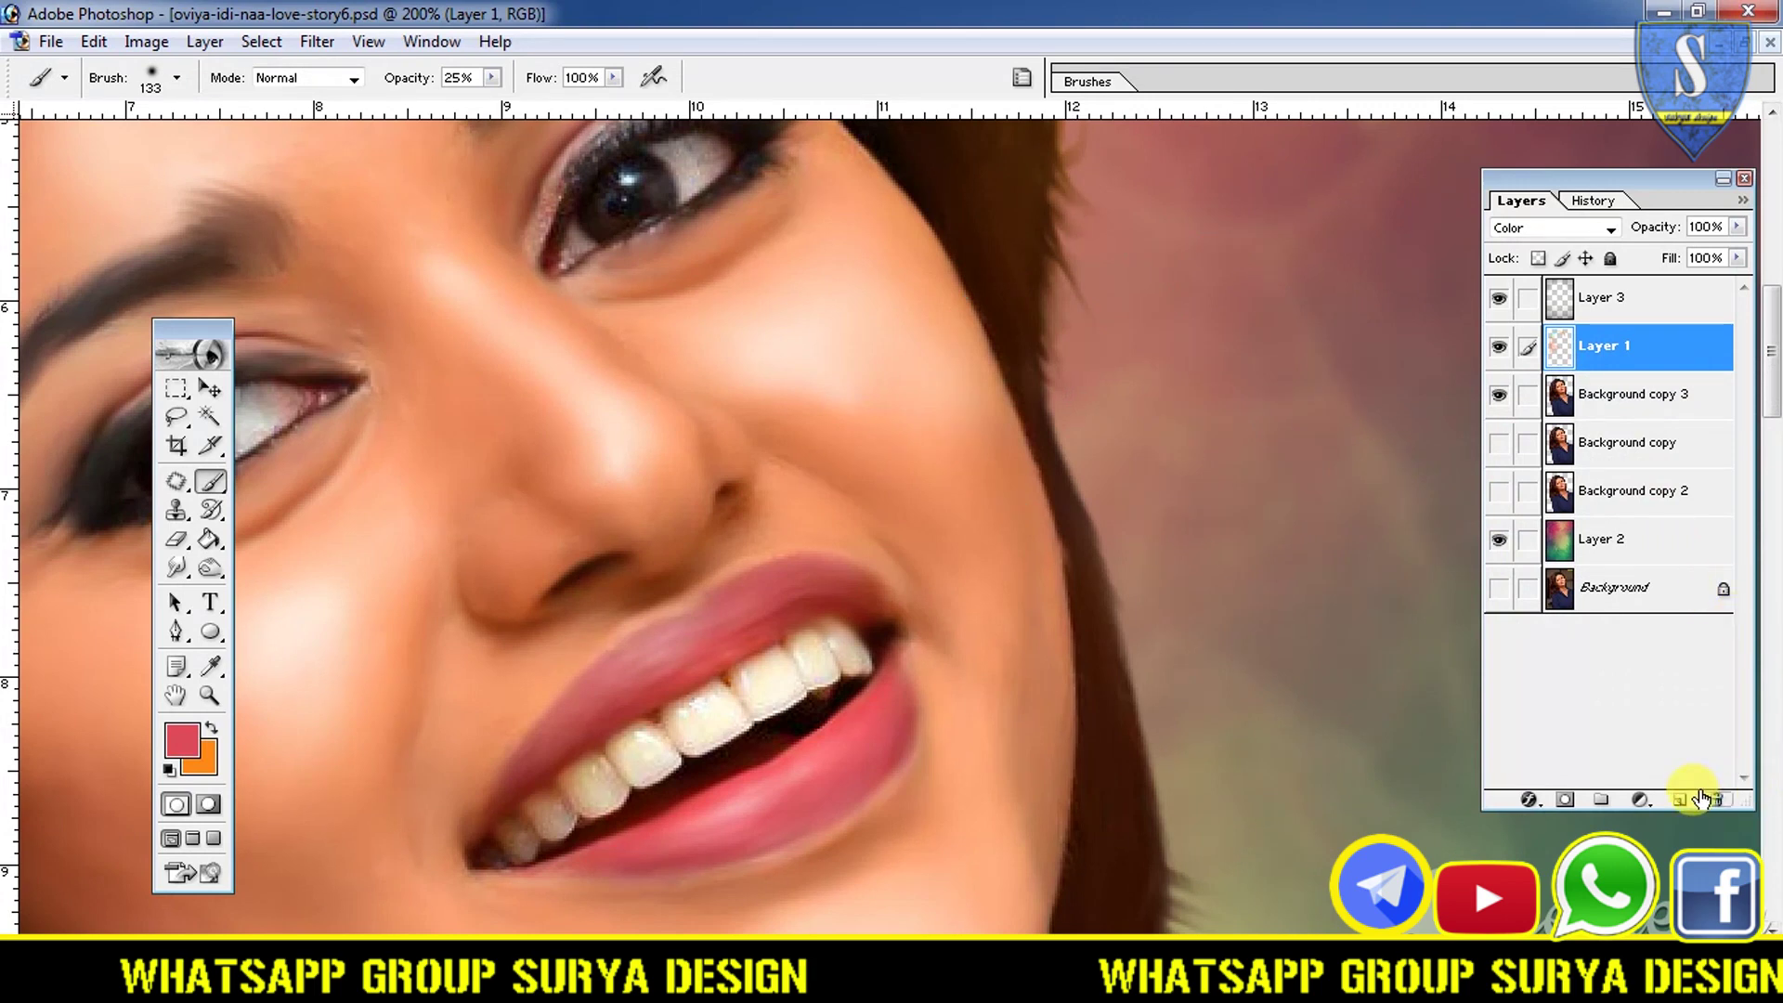
- Add a new Color-mode Layer 4 and use a 71 px soft brush
{"action": "left_click", "coordinate": [1672, 800]}
{"action": "left_click", "coordinate": [1531, 227]}
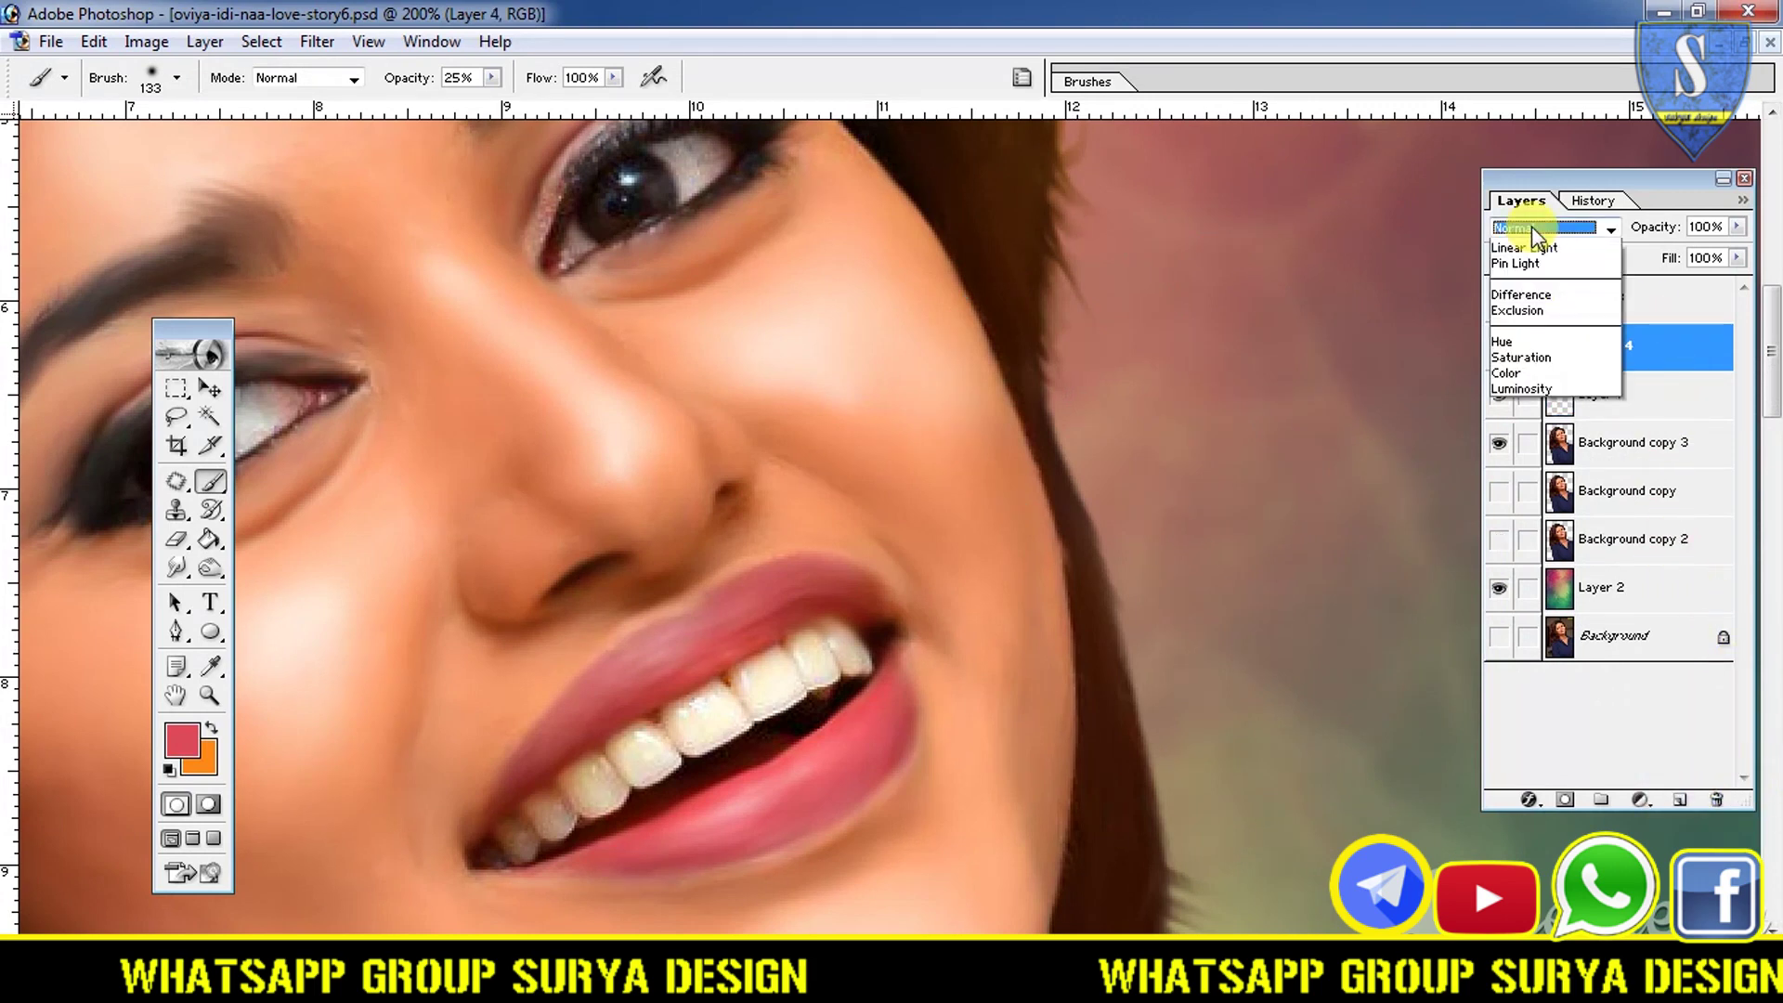
{"action": "left_click", "coordinate": [1553, 640]}
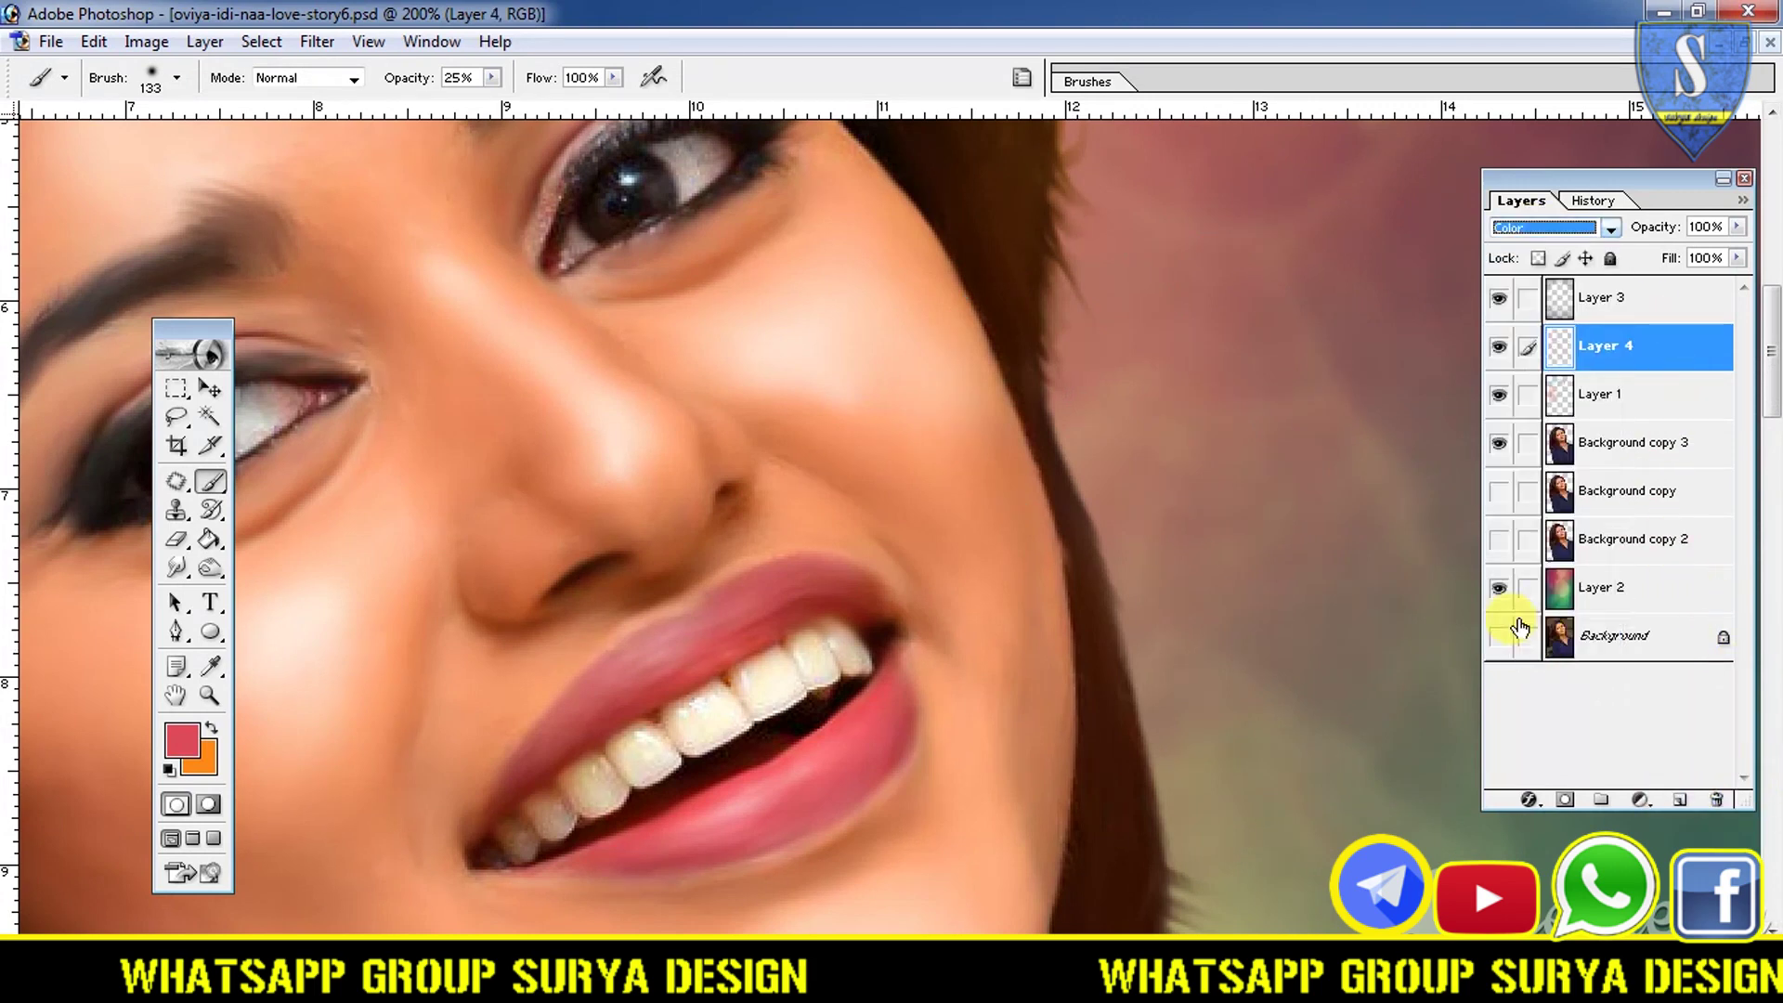
{"action": "left_click", "coordinate": [149, 78]}
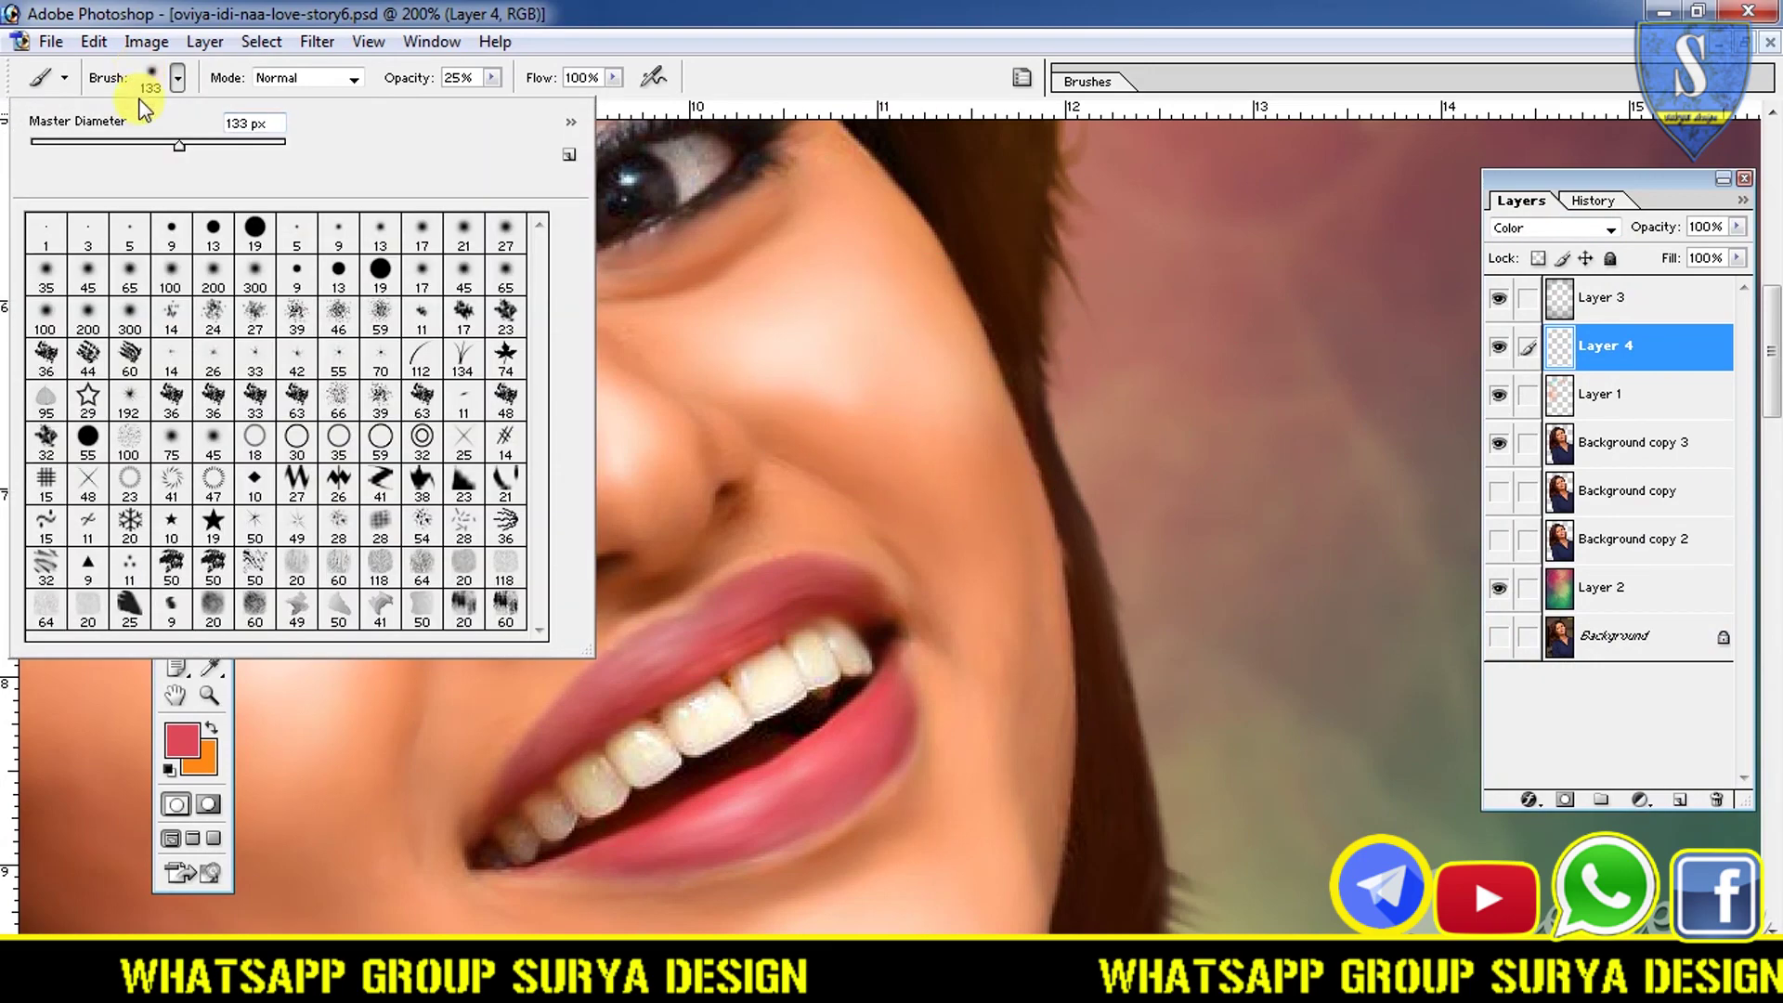
{"action": "left_click", "coordinate": [921, 423]}
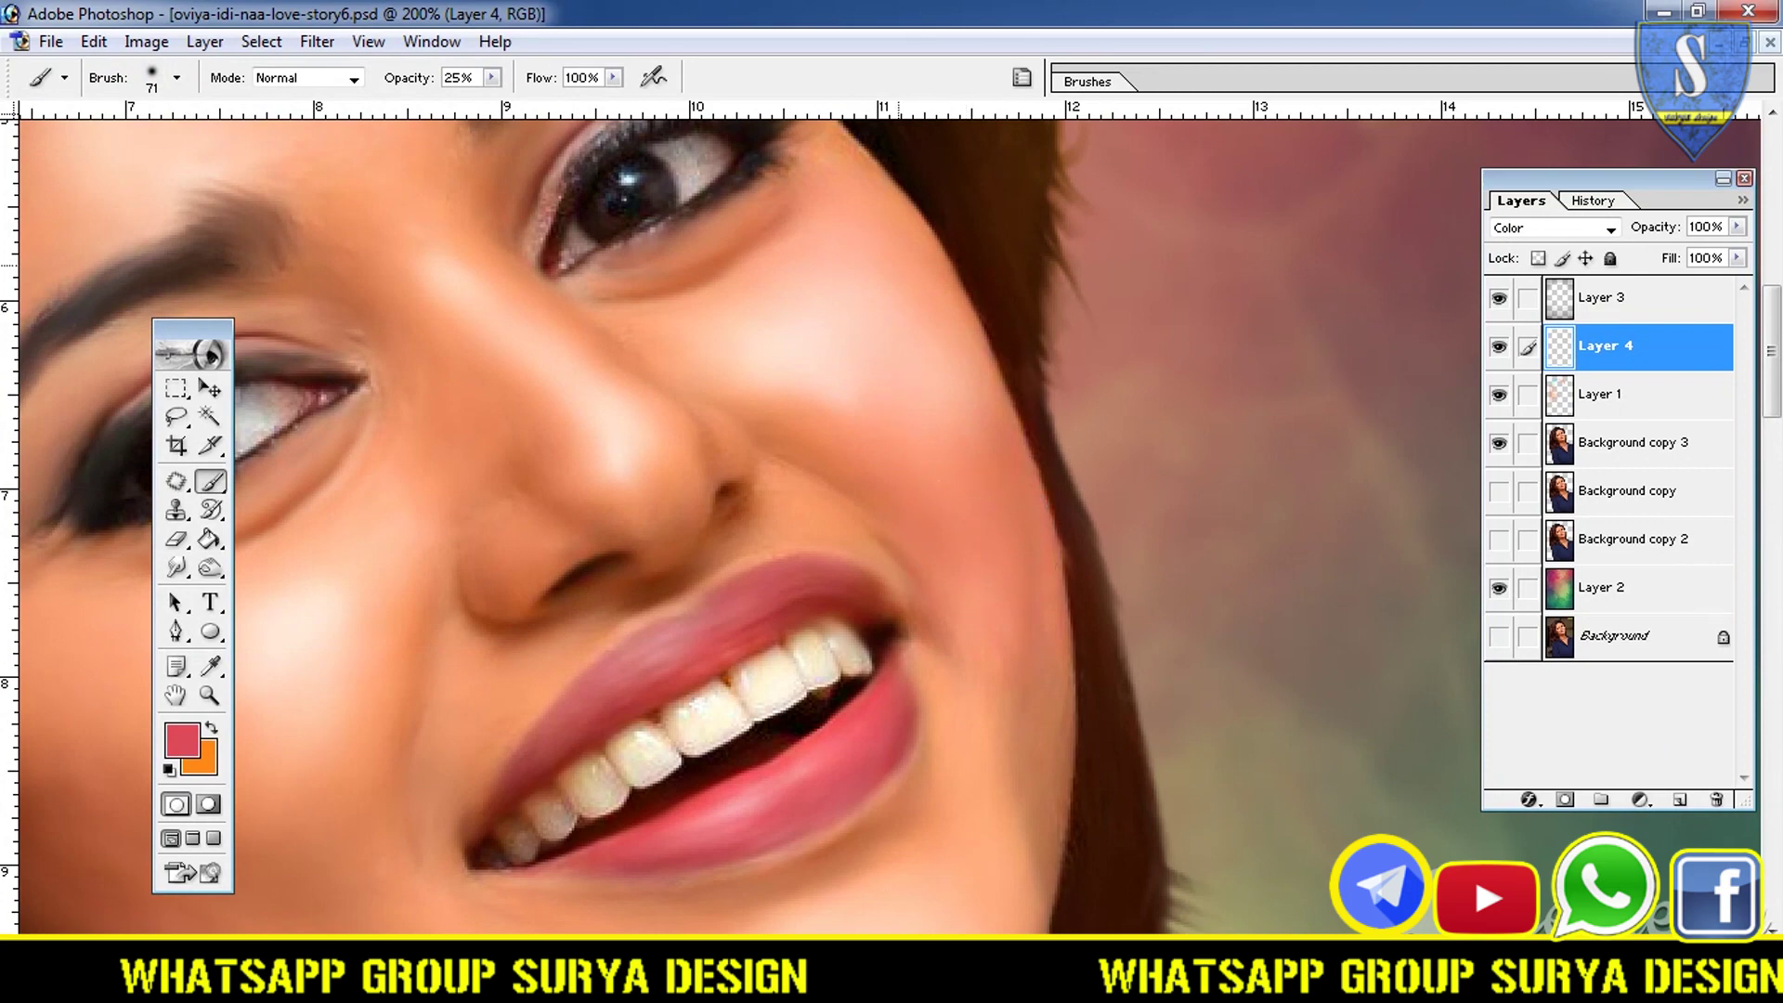
- Paint pink blush over the cheek below the eye
{"action": "scroll", "coordinate": [819, 903], "scroll_direction": "left", "scroll_amount": 5}
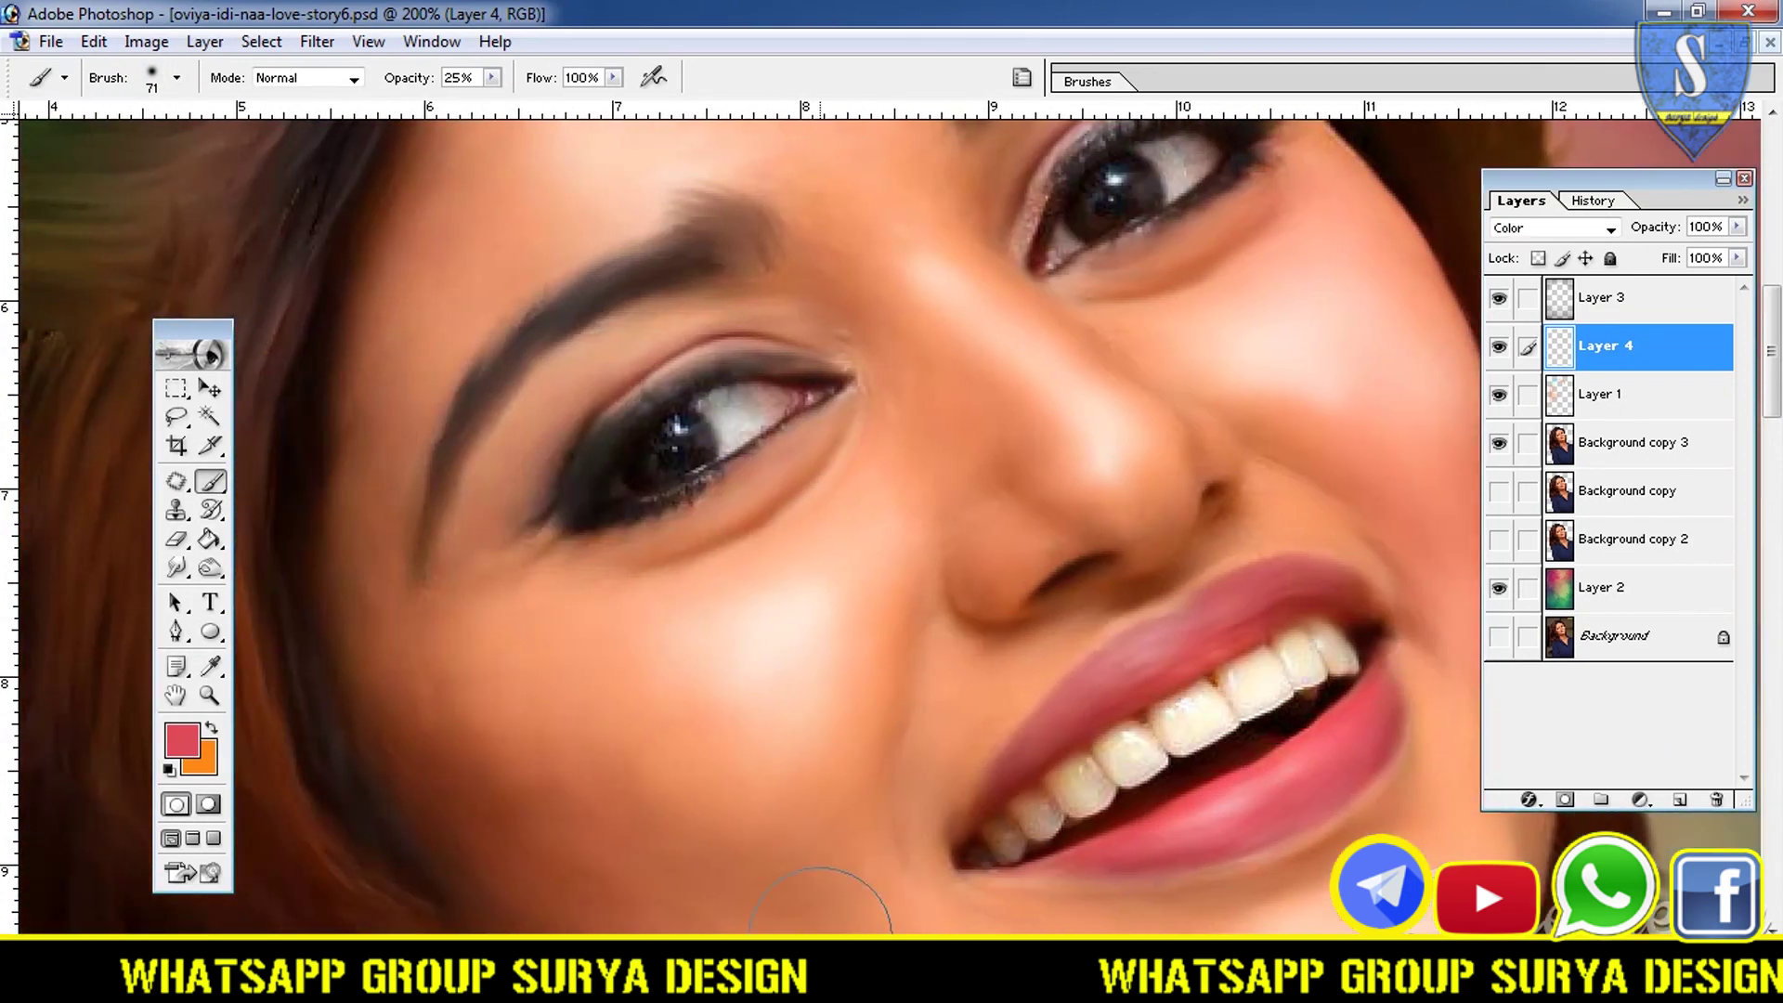
{"action": "mouse_move", "coordinate": [815, 823]}
{"action": "left_mouse_down"}
{"action": "mouse_move", "coordinate": [883, 709]}
{"action": "mouse_move", "coordinate": [796, 638]}
{"action": "mouse_move", "coordinate": [505, 771]}
{"action": "left_mouse_up"}
{"action": "left_click_drag", "start_coordinate": [1773, 399], "coordinate": [1773, 312]}
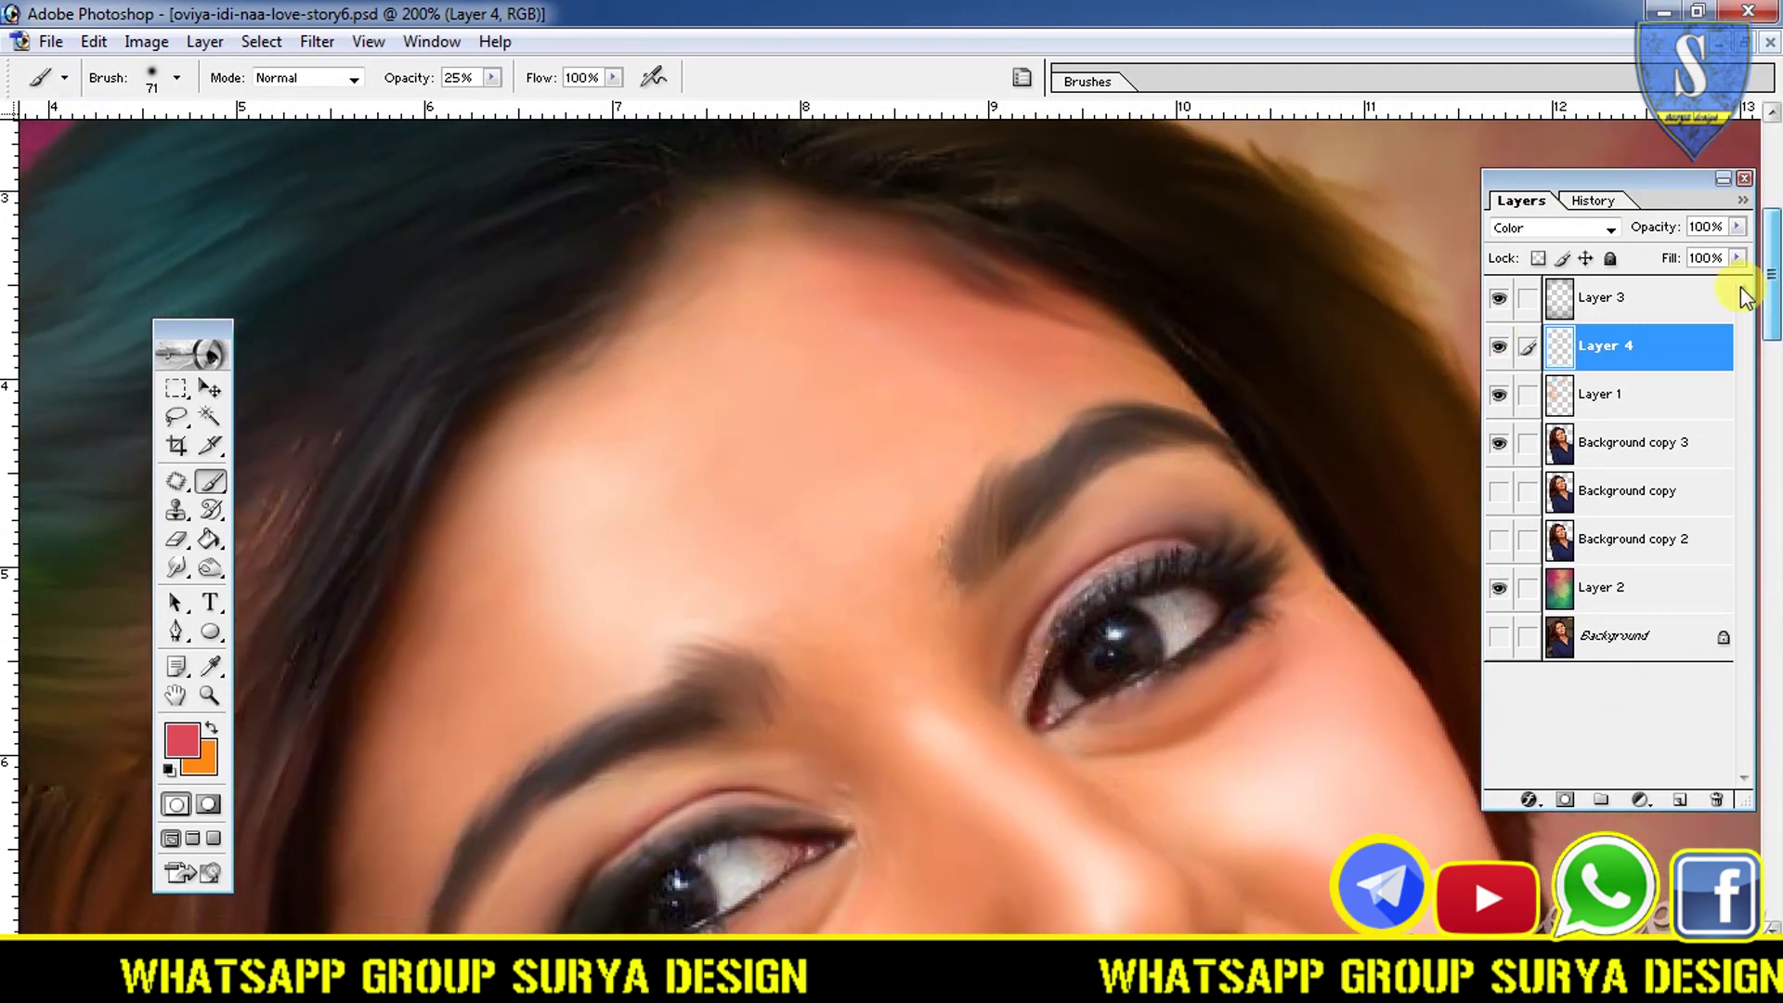
{"action": "left_click_drag", "start_coordinate": [1772, 265], "coordinate": [1772, 418]}
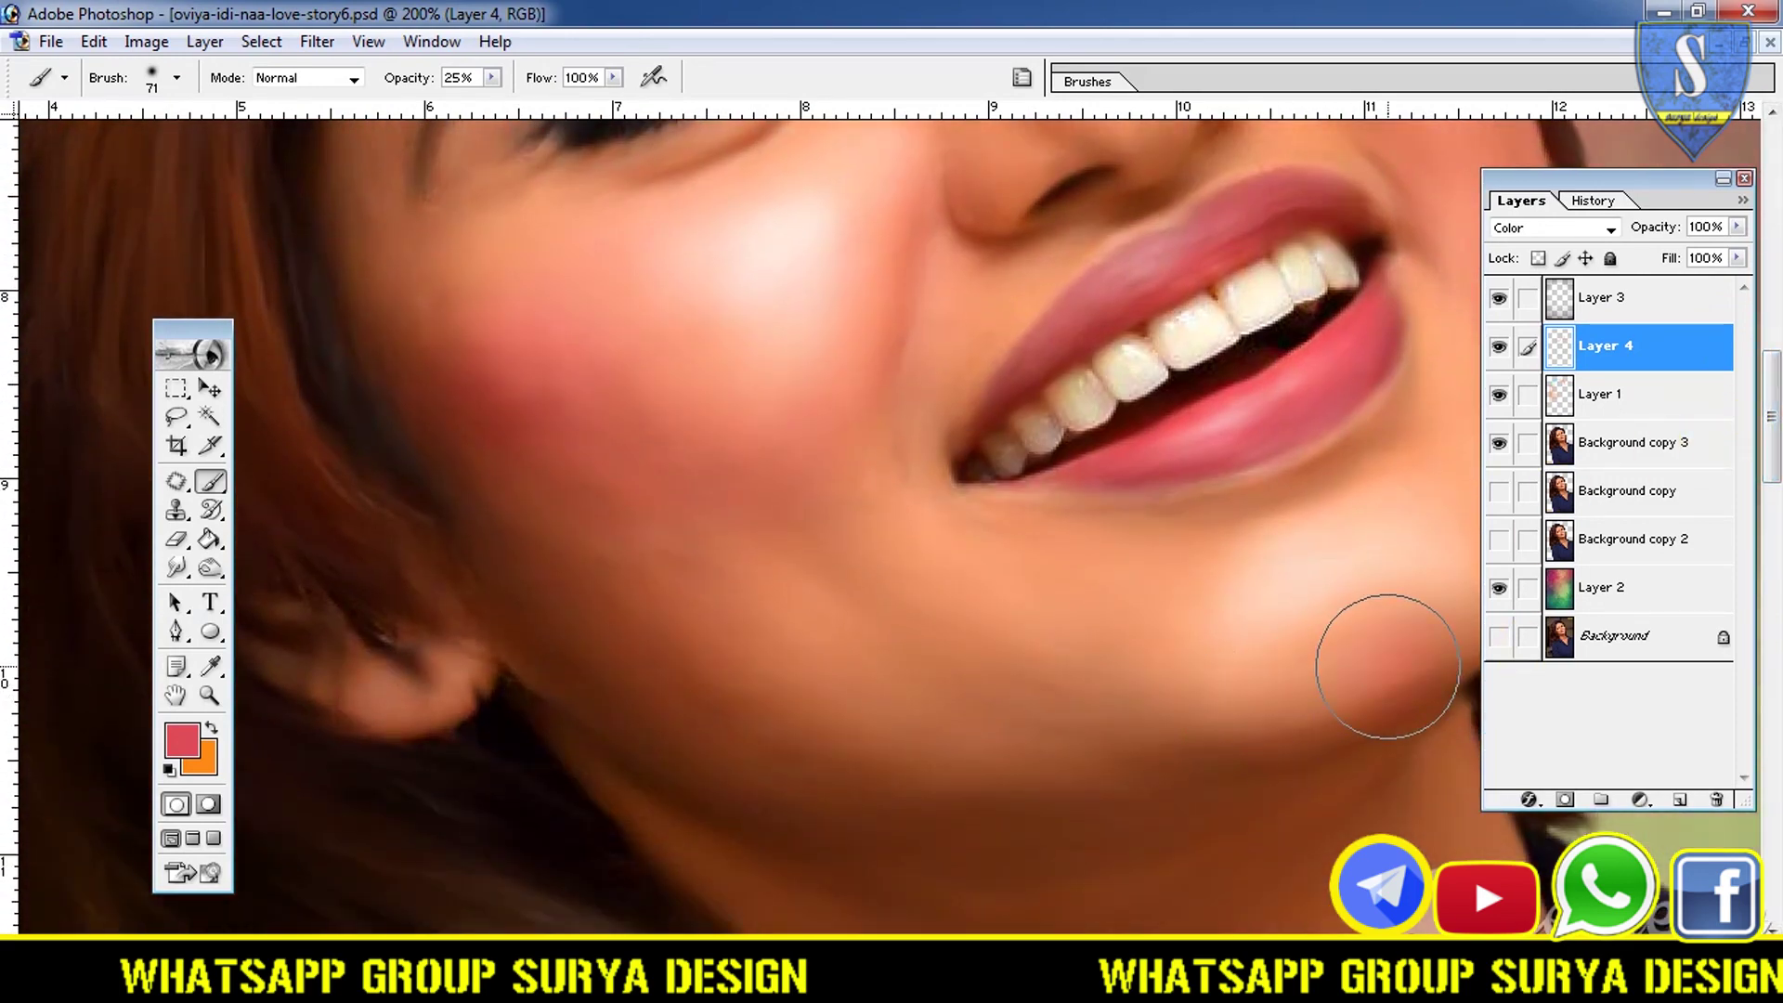
- Choose gold C9A011 and brush it over the chin area
{"action": "left_click", "coordinate": [180, 740]}
{"action": "mouse_move", "coordinate": [1568, 725]}
{"action": "left_mouse_down"}
{"action": "mouse_move", "coordinate": [1590, 560]}
{"action": "mouse_move", "coordinate": [1574, 464]}
{"action": "mouse_move", "coordinate": [1566, 520]}
{"action": "left_mouse_up"}
{"action": "left_click_drag", "start_coordinate": [1263, 504], "coordinate": [1227, 572]}
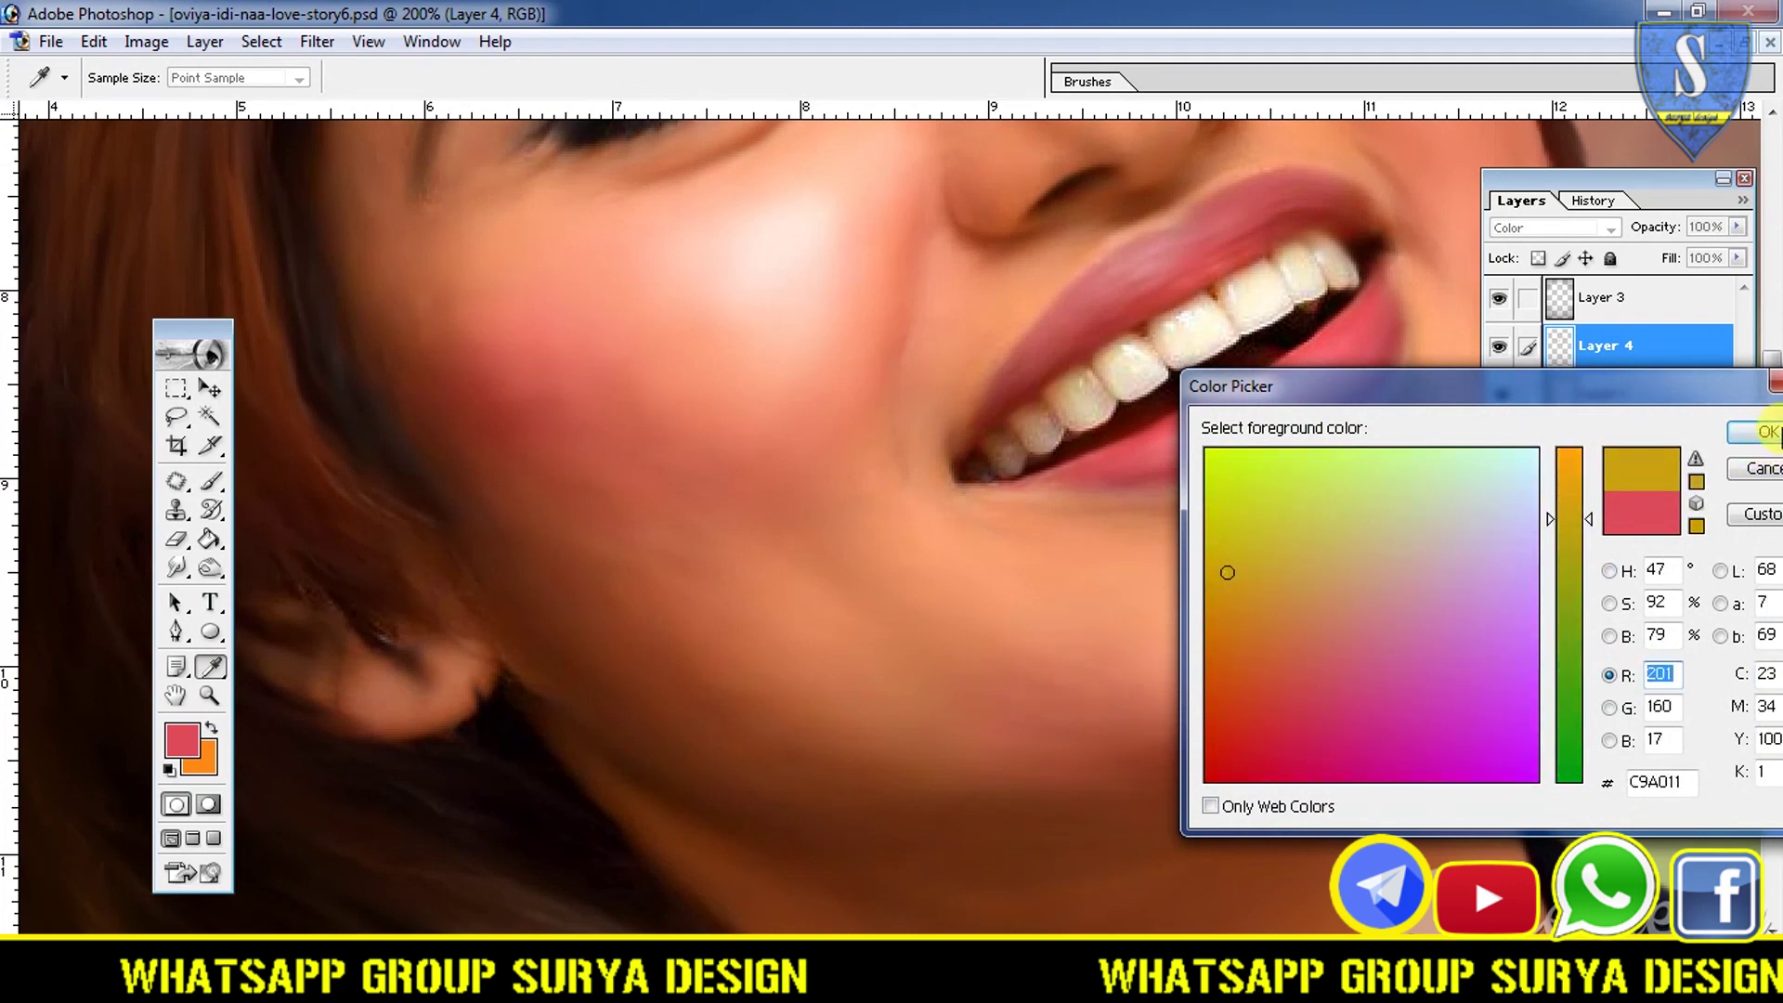
{"action": "left_click", "coordinate": [1770, 432]}
{"action": "key", "text": "b"}
{"action": "mouse_move", "coordinate": [1122, 677]}
{"action": "left_mouse_down"}
{"action": "mouse_move", "coordinate": [948, 617]}
{"action": "mouse_move", "coordinate": [952, 771]}
{"action": "mouse_move", "coordinate": [695, 691]}
{"action": "left_mouse_up"}
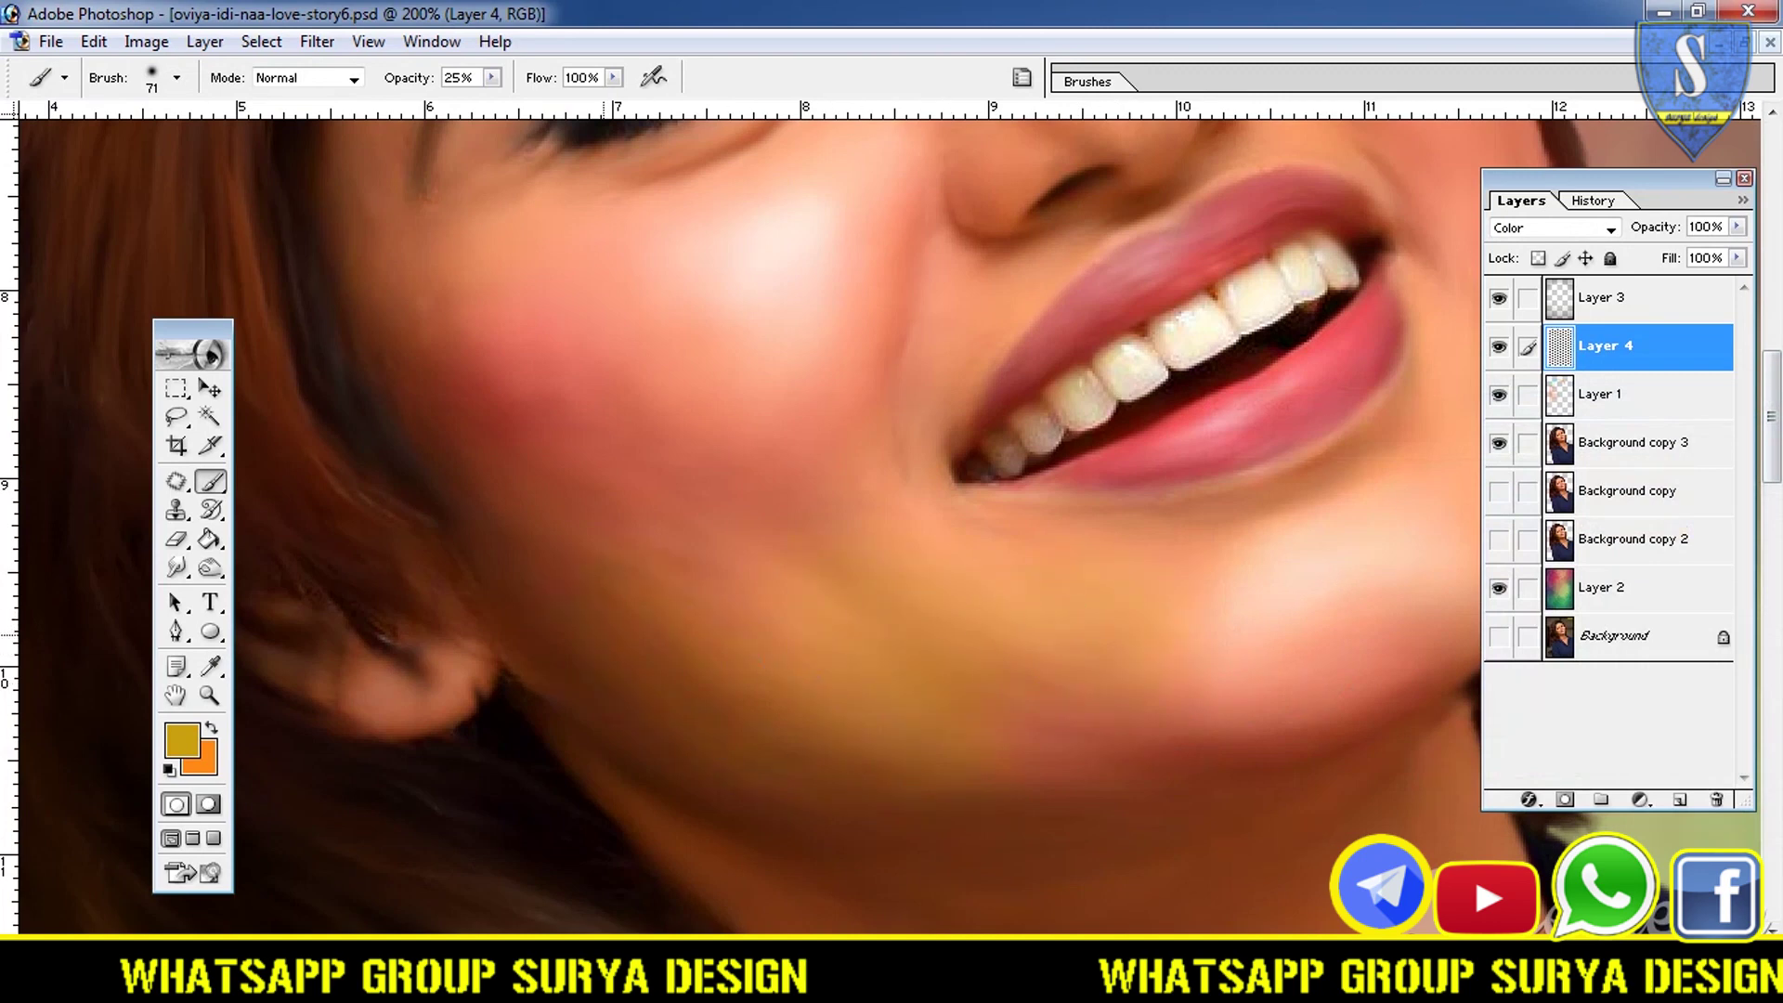
{"action": "left_click", "coordinate": [222, 699]}
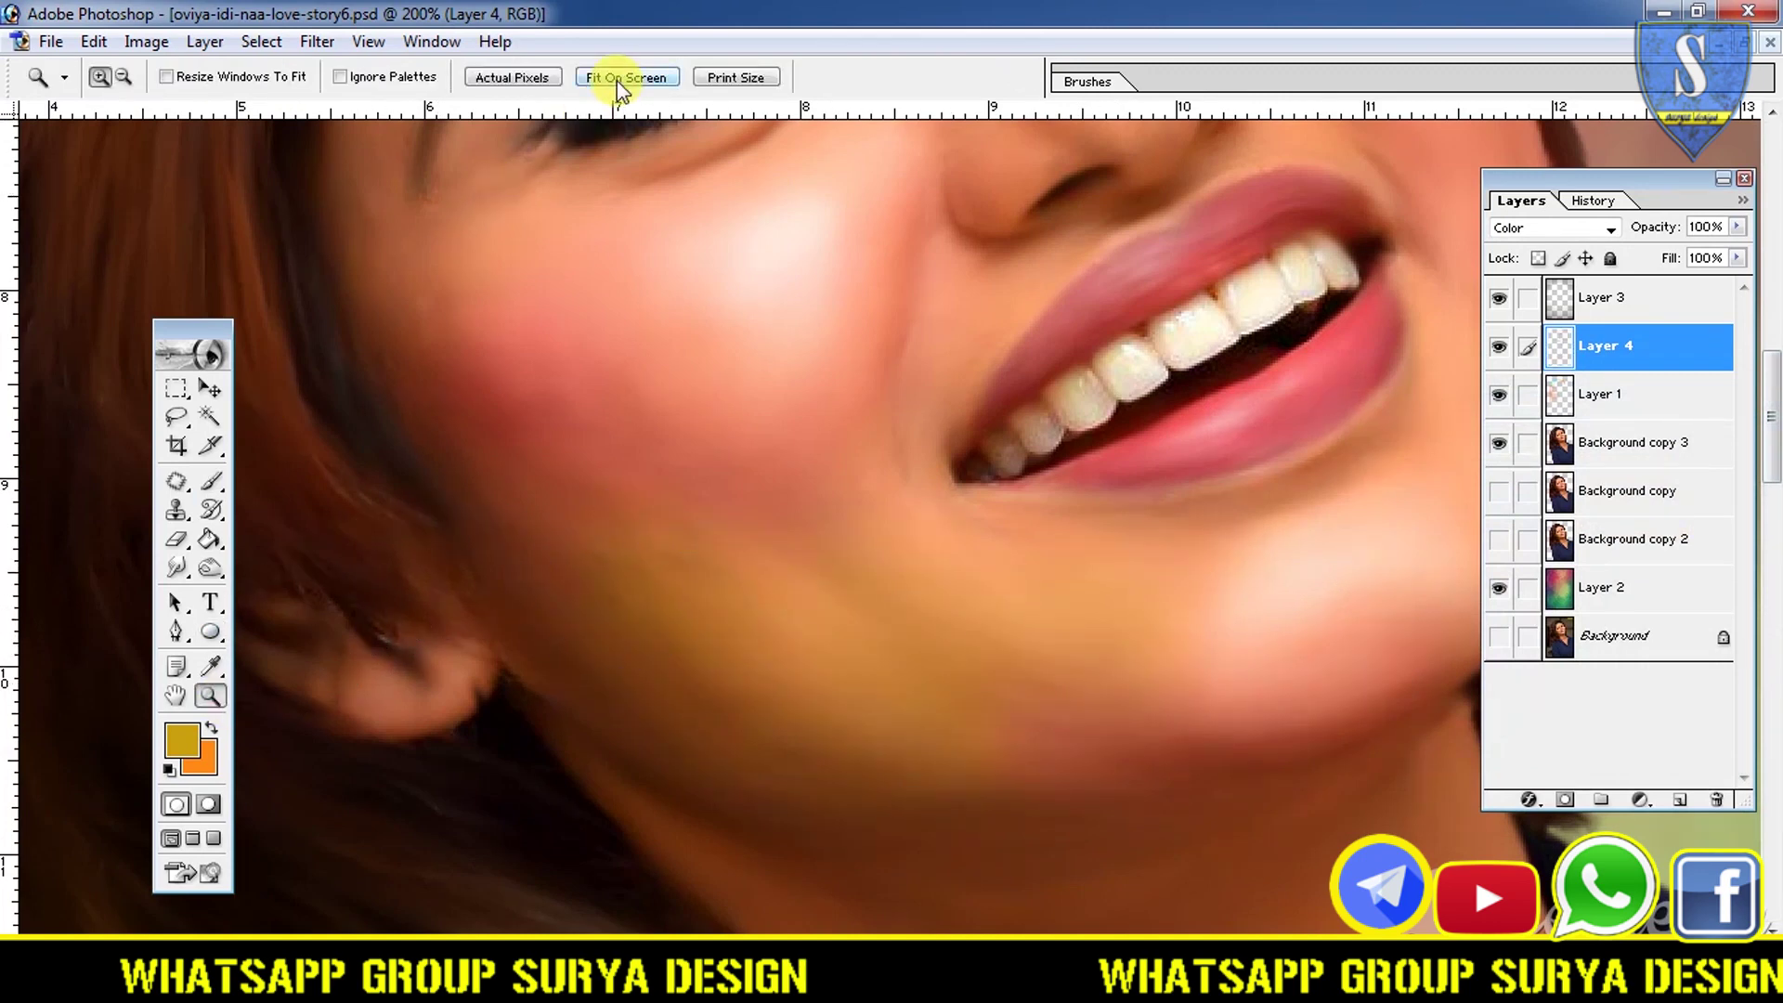
- Roll the History back three Brush Tool states to undo the latest gold strokes
{"action": "left_click", "coordinate": [621, 78]}
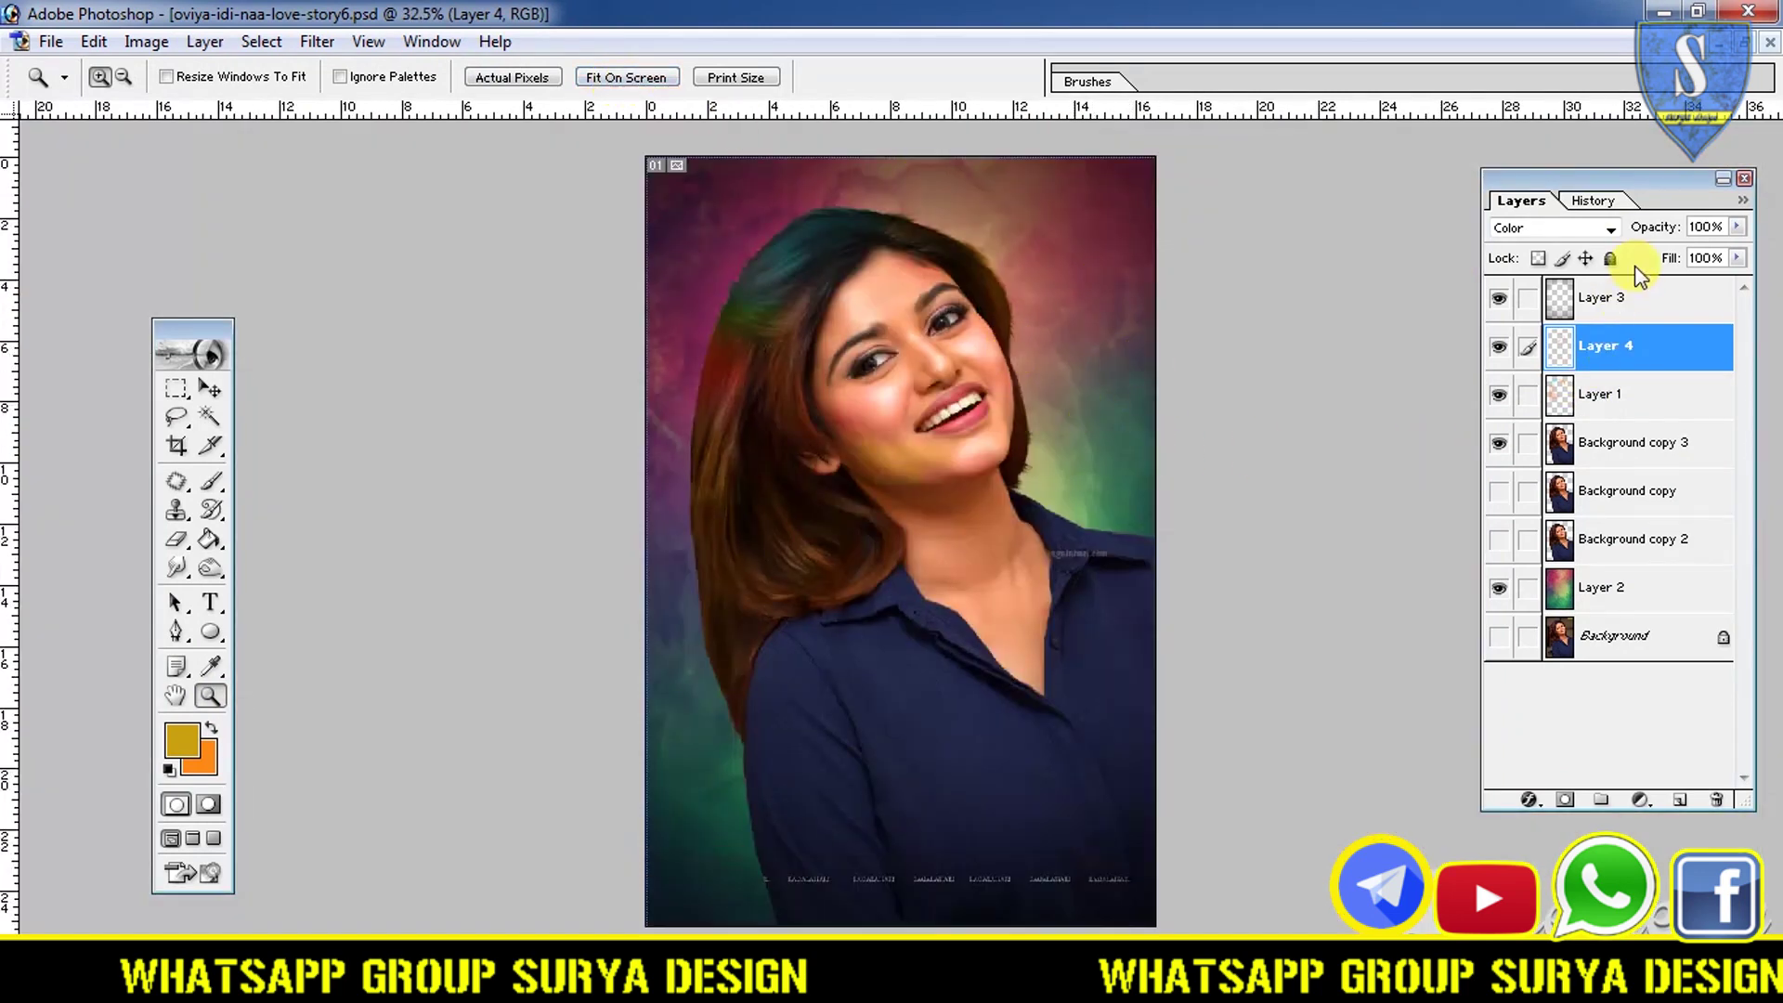
{"action": "left_click", "coordinate": [1594, 201]}
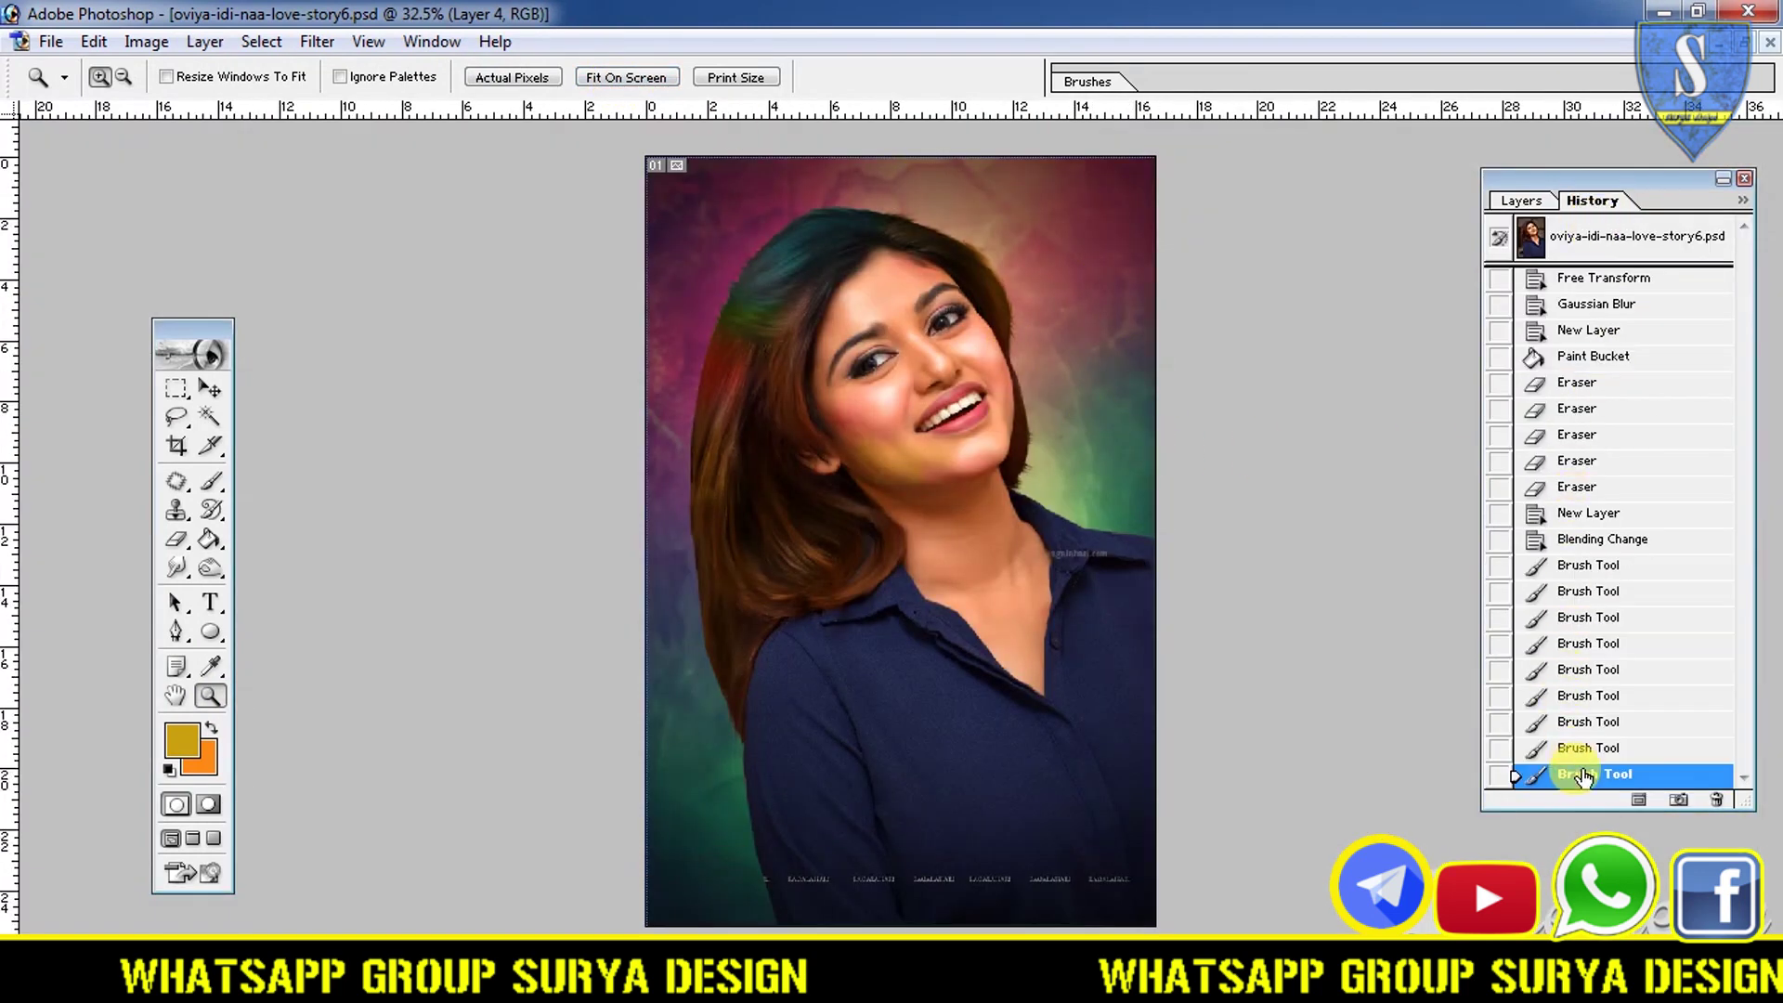
{"action": "left_click", "coordinate": [1595, 751]}
{"action": "left_click", "coordinate": [1612, 722]}
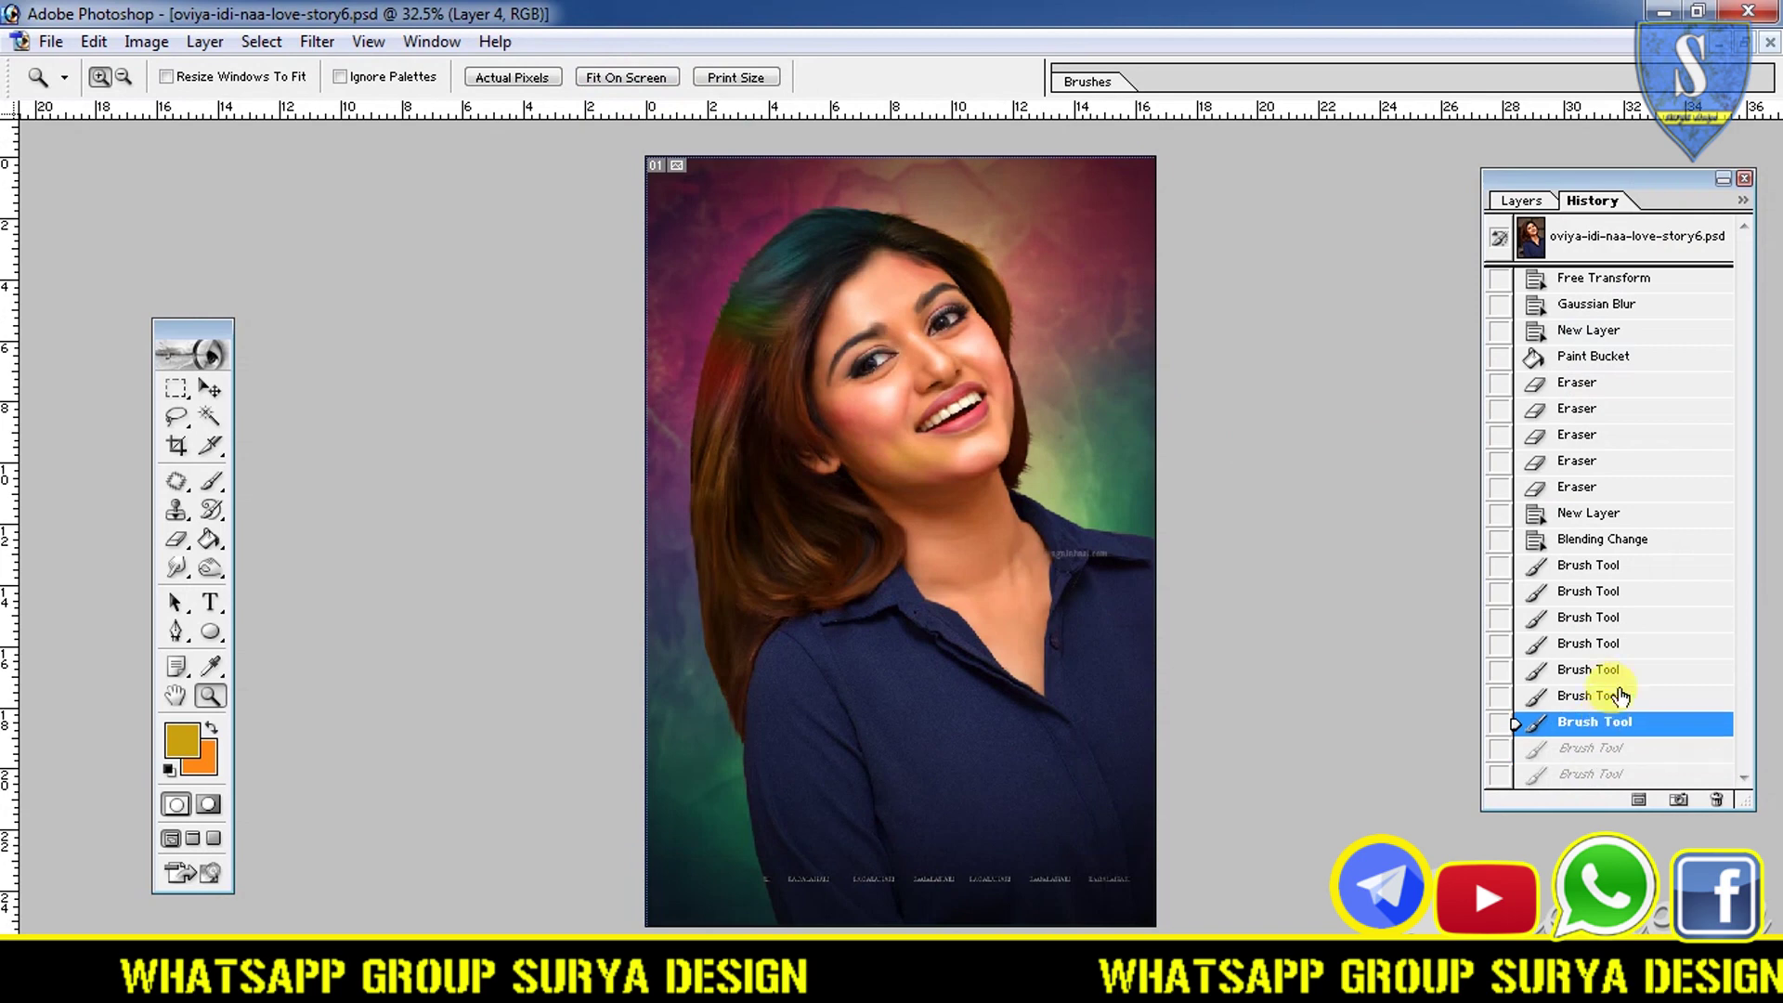
{"action": "left_click", "coordinate": [1622, 699]}
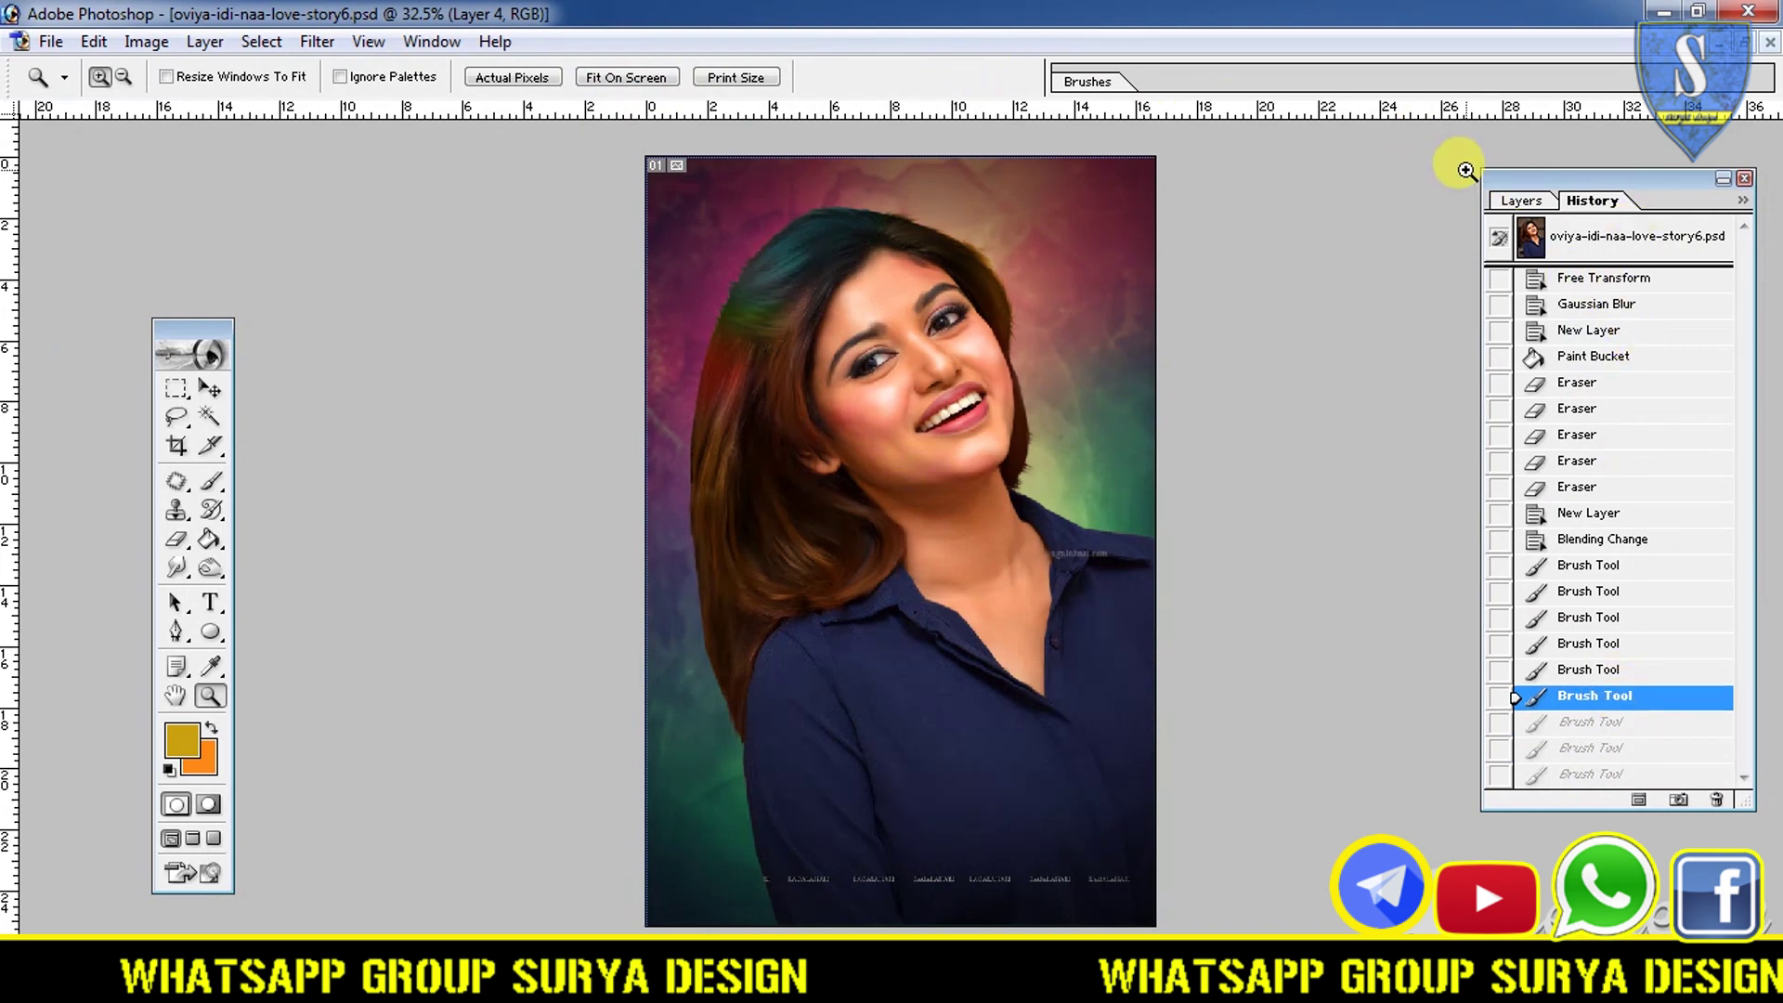
- Show the finished portrait full screen against black with the panels hidden
{"action": "left_click", "coordinate": [1520, 202]}
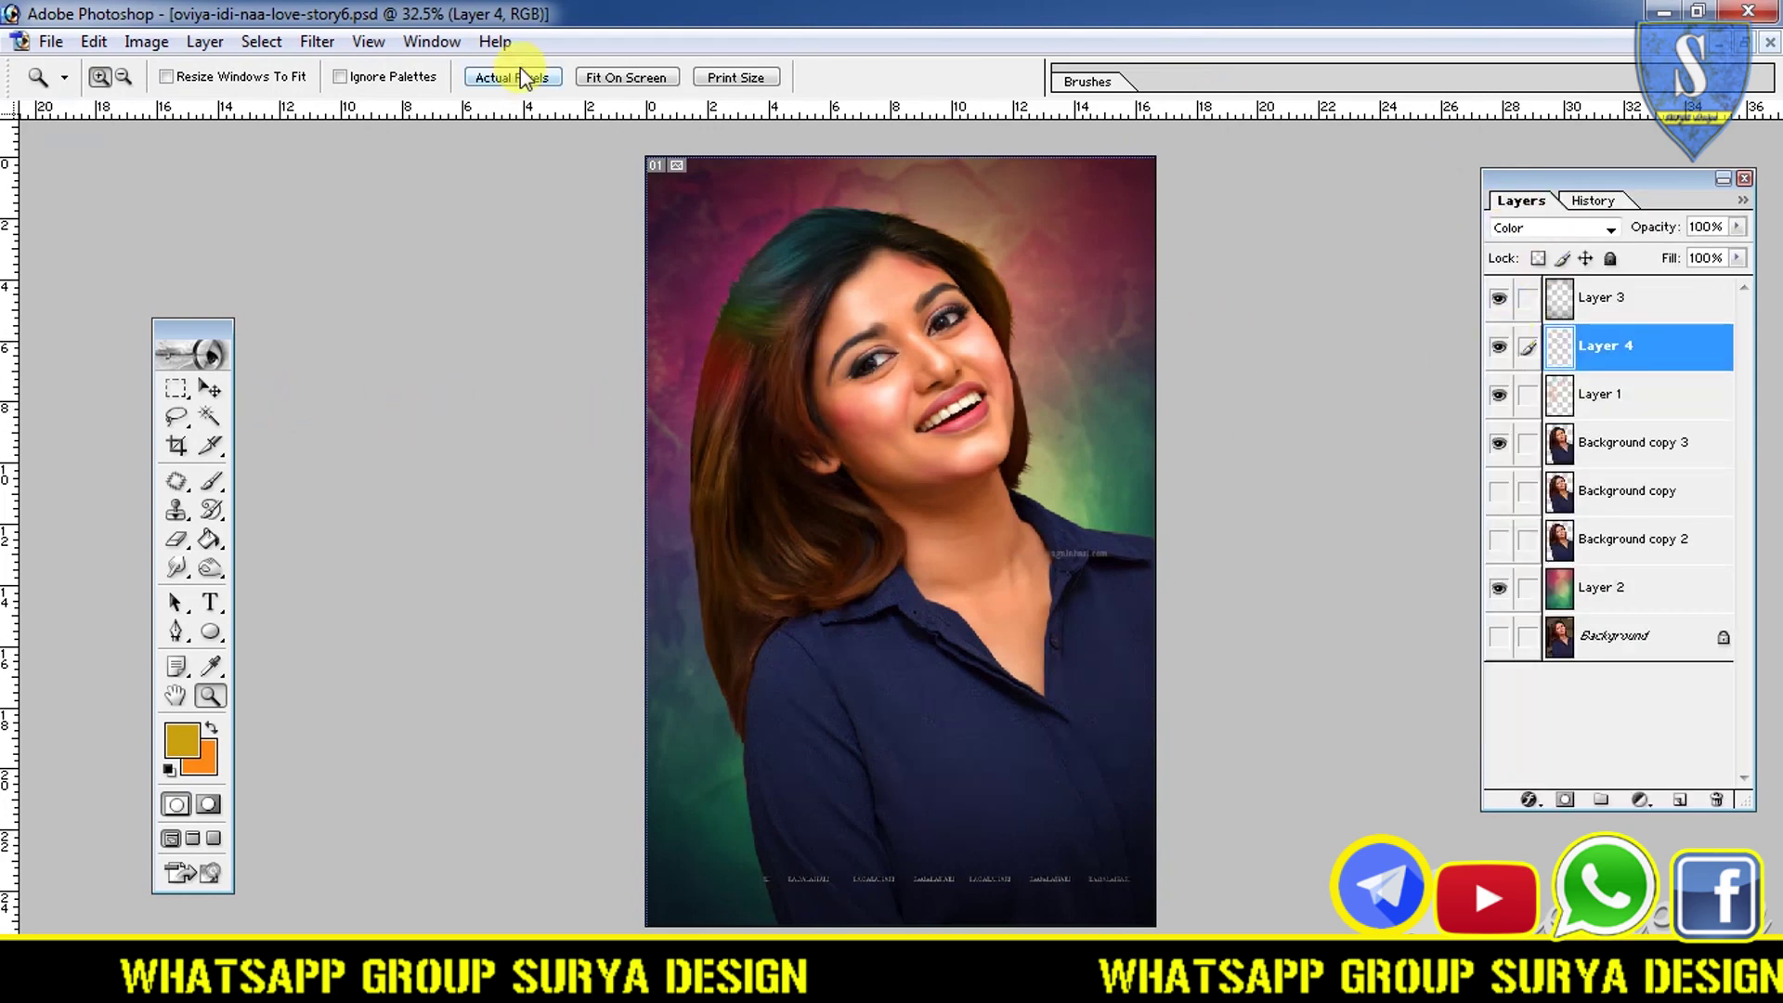
{"action": "key", "text": "f"}
{"action": "key", "text": "f"}
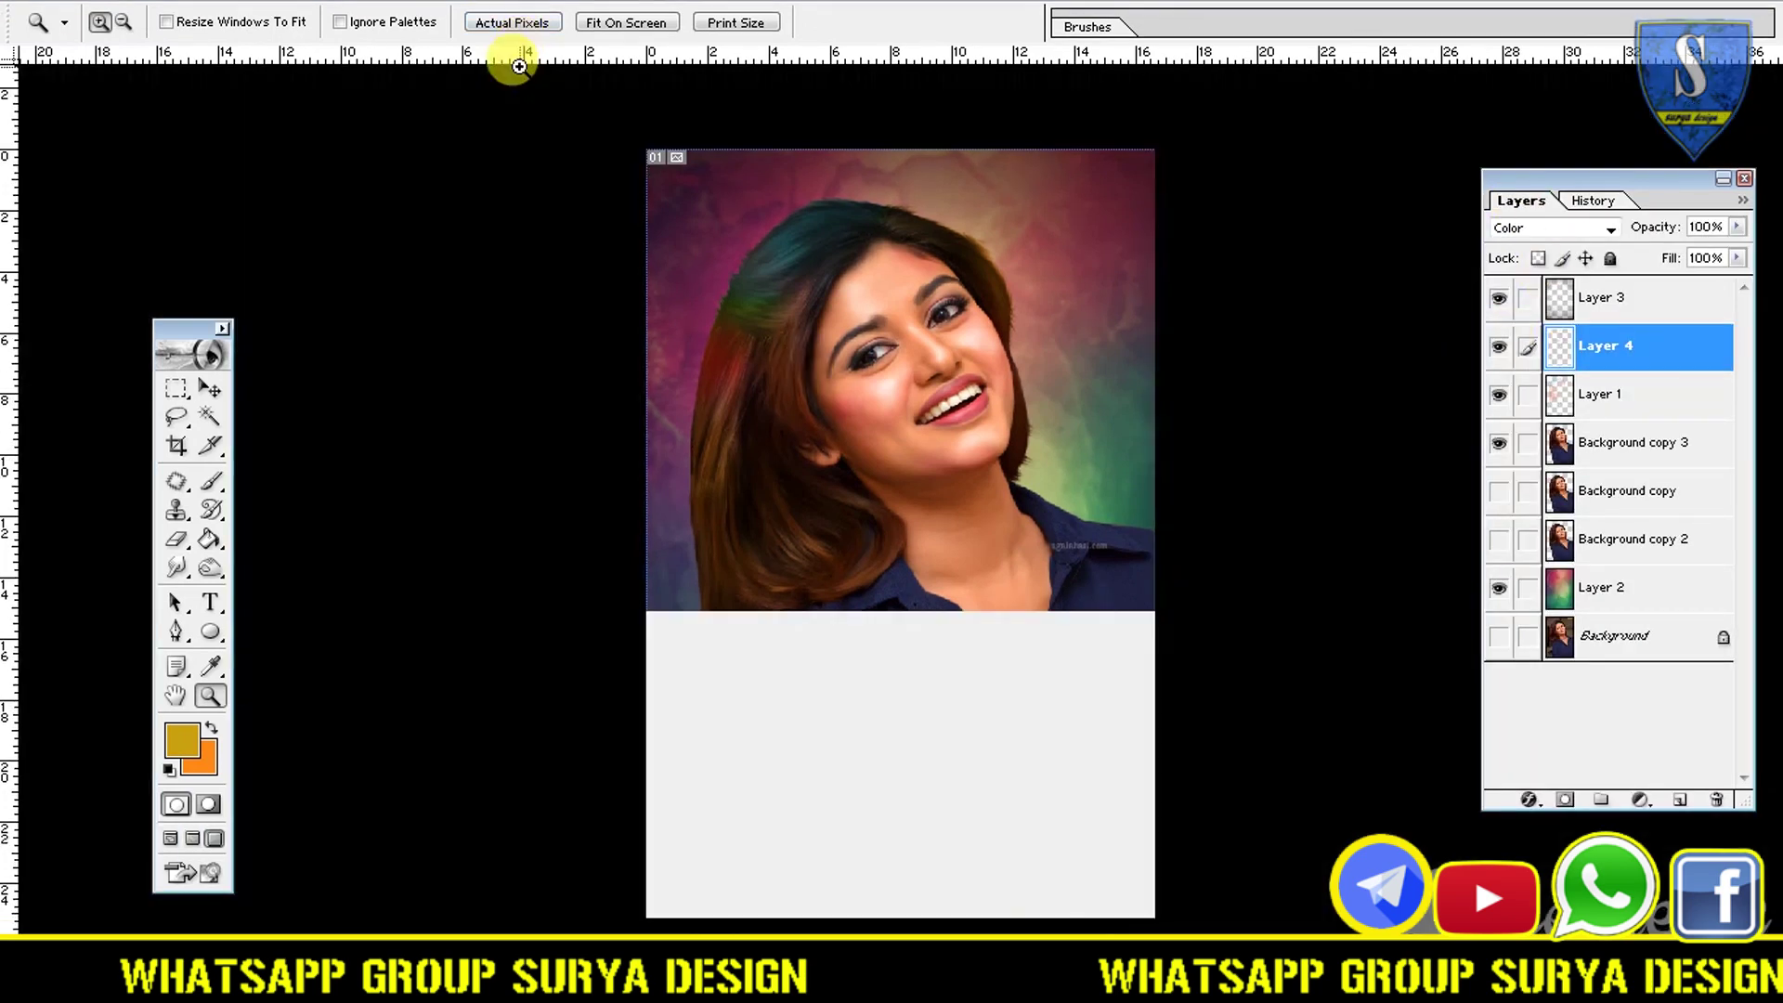
{"action": "key", "text": "Tab"}
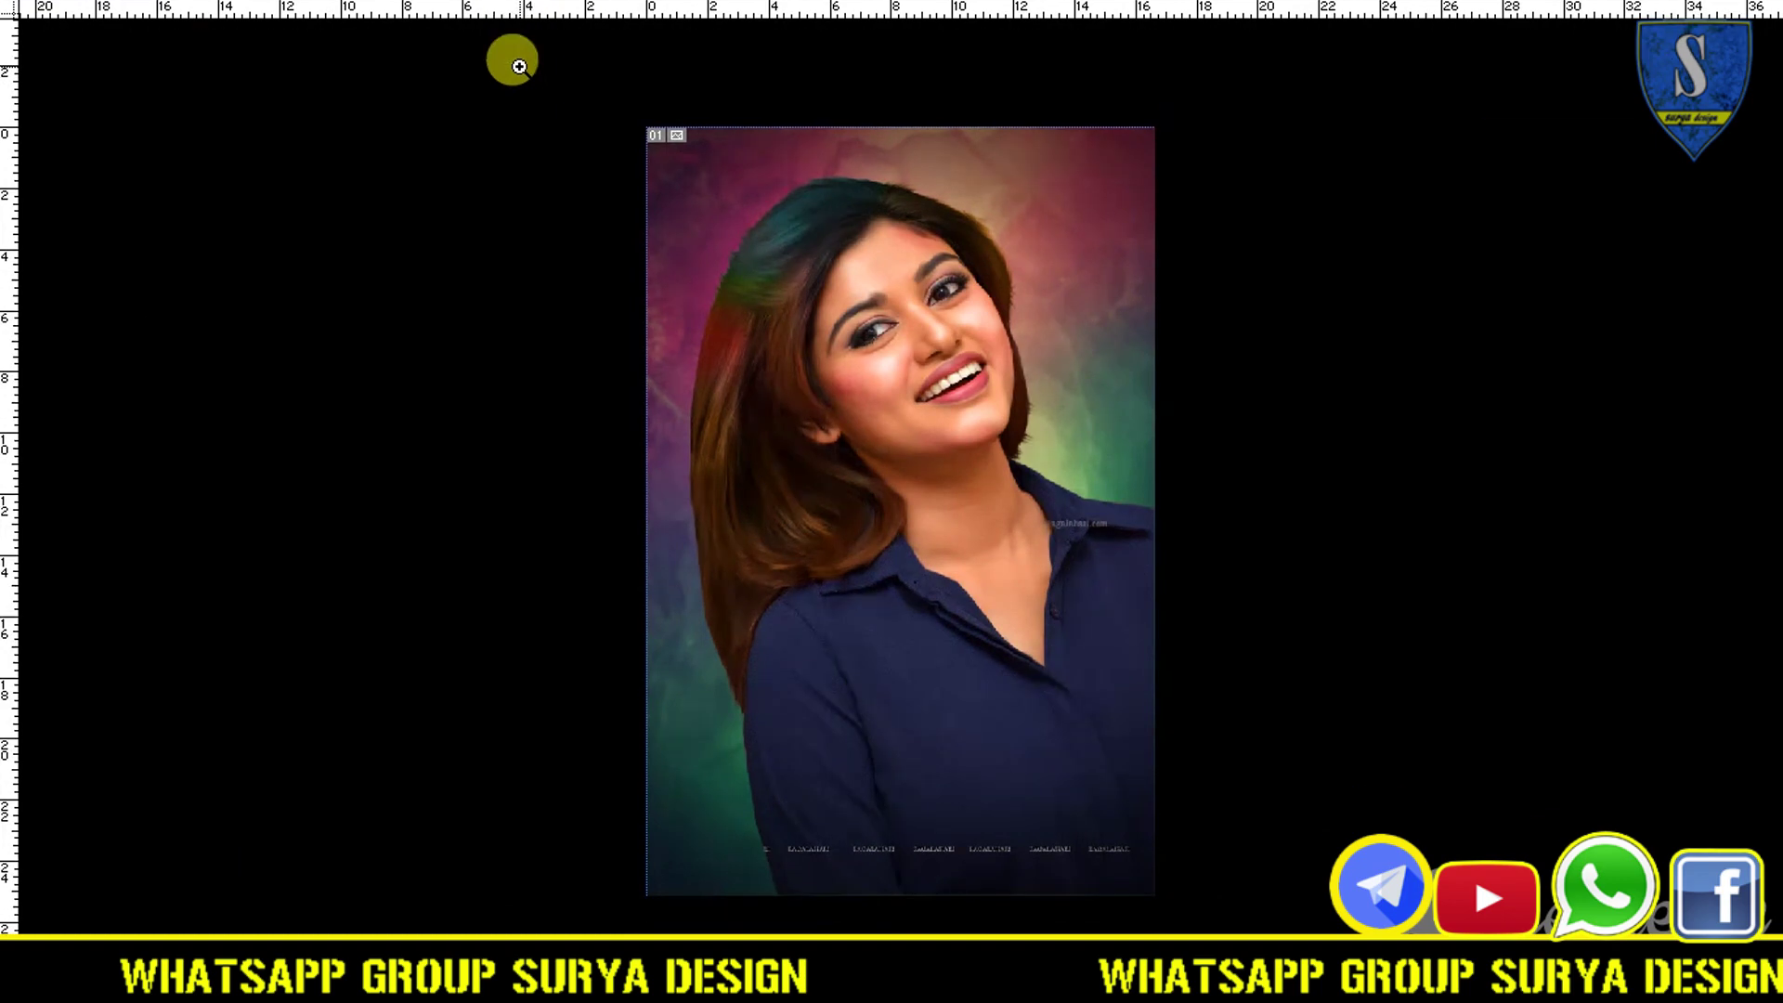